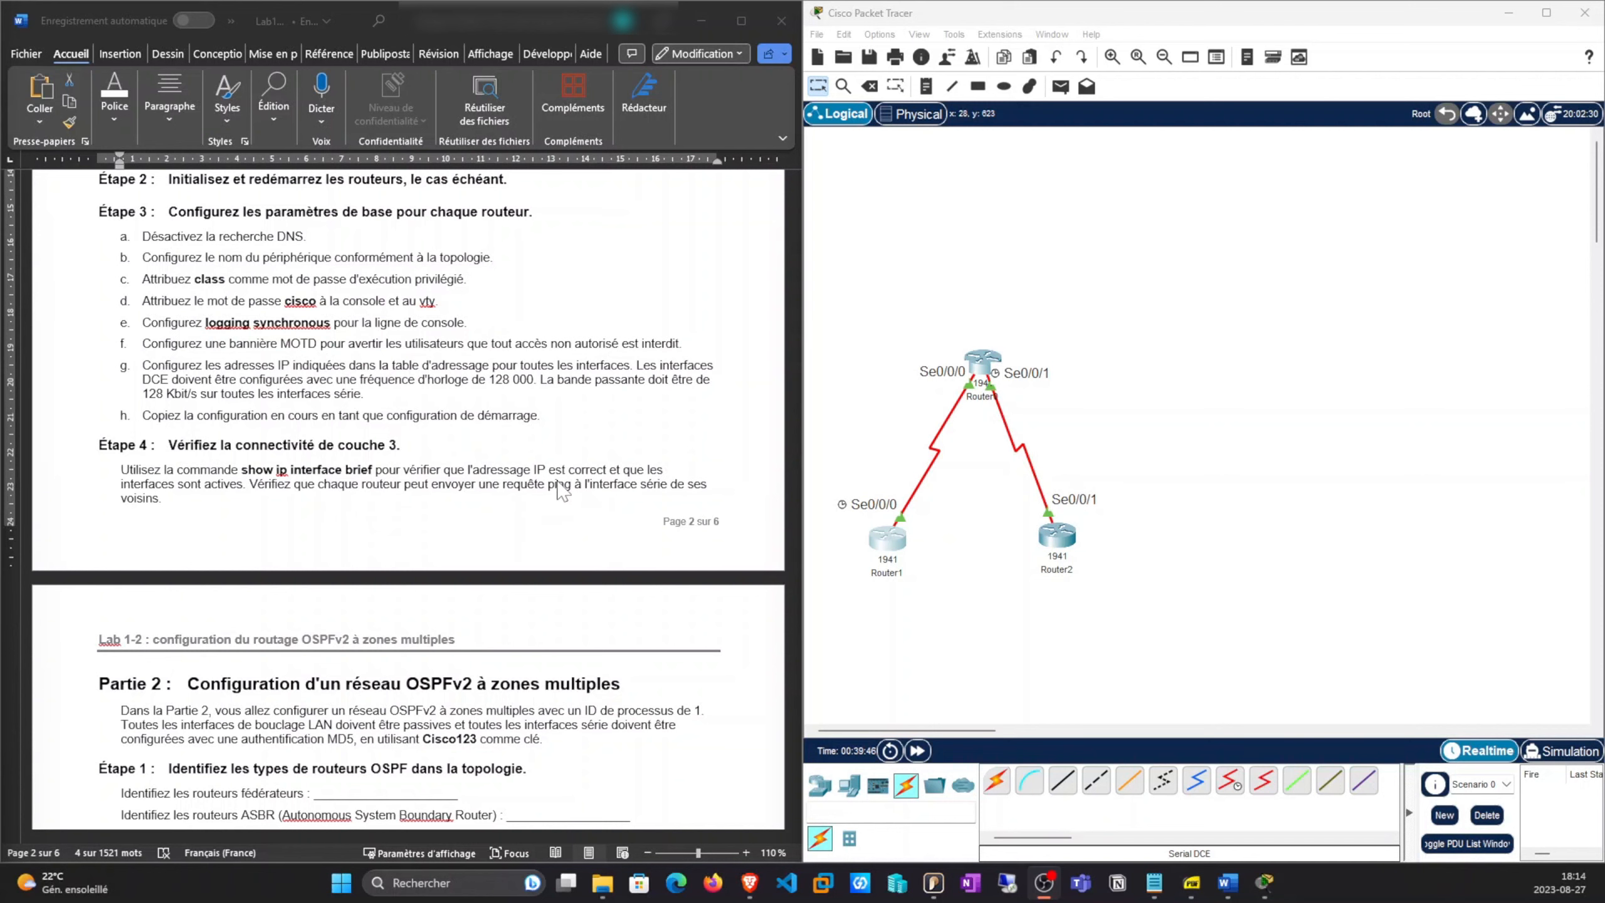
# From R1 (Router1), ping R2's serial interface at 192.168.12.2 from the lab's addressing table, and close the router window
pyautogui.scroll(10, 625, 452)
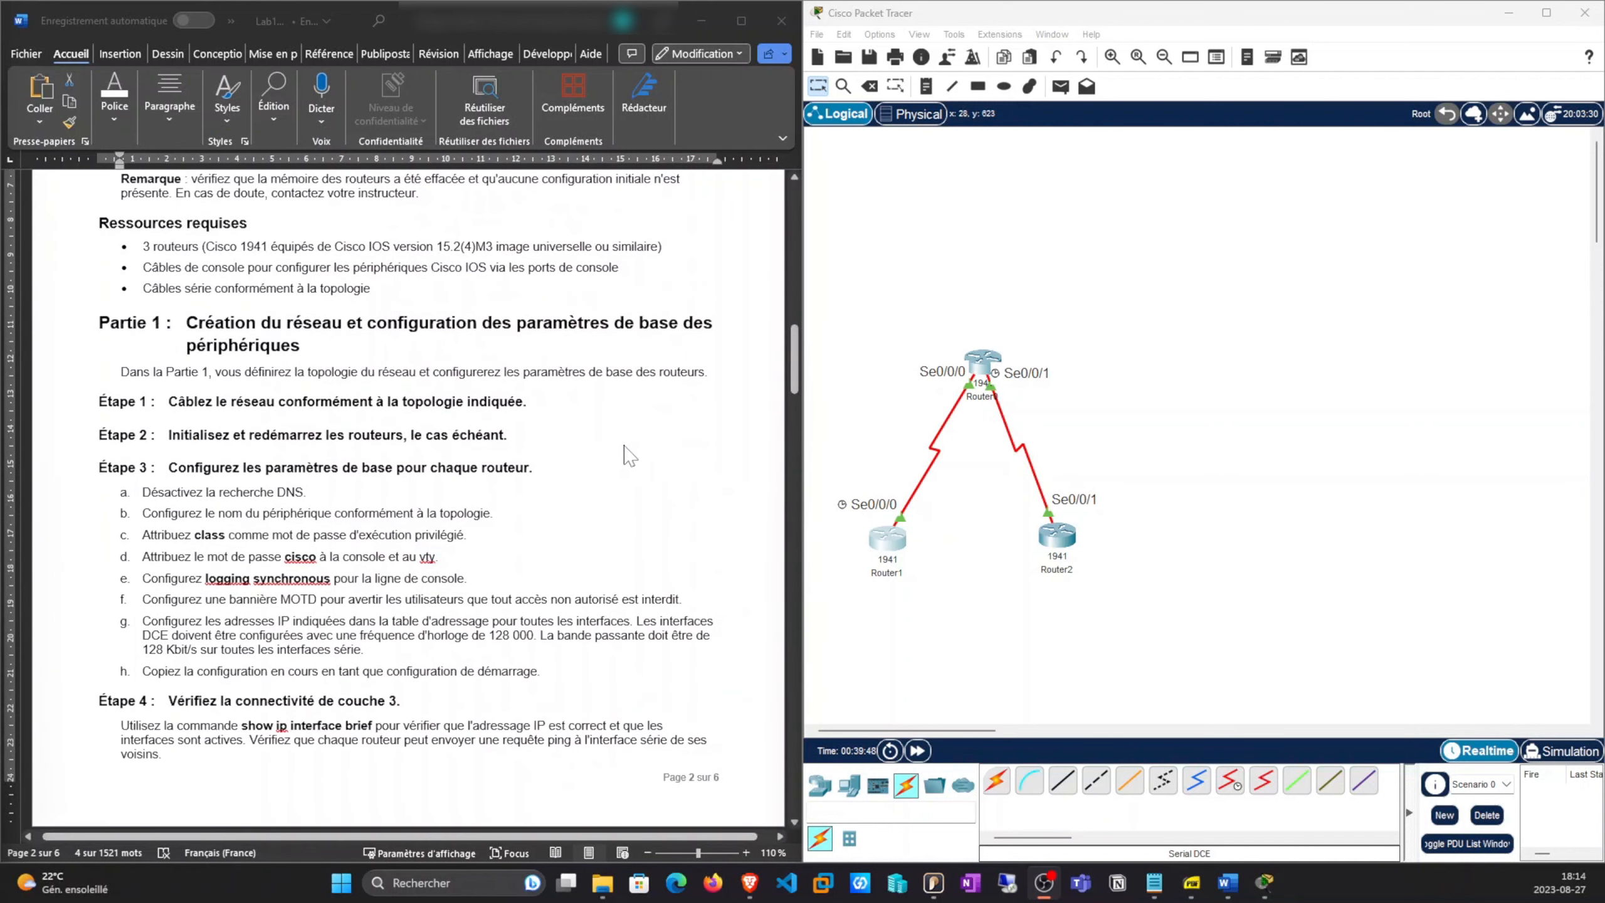
pyautogui.scroll(8, 605, 435)
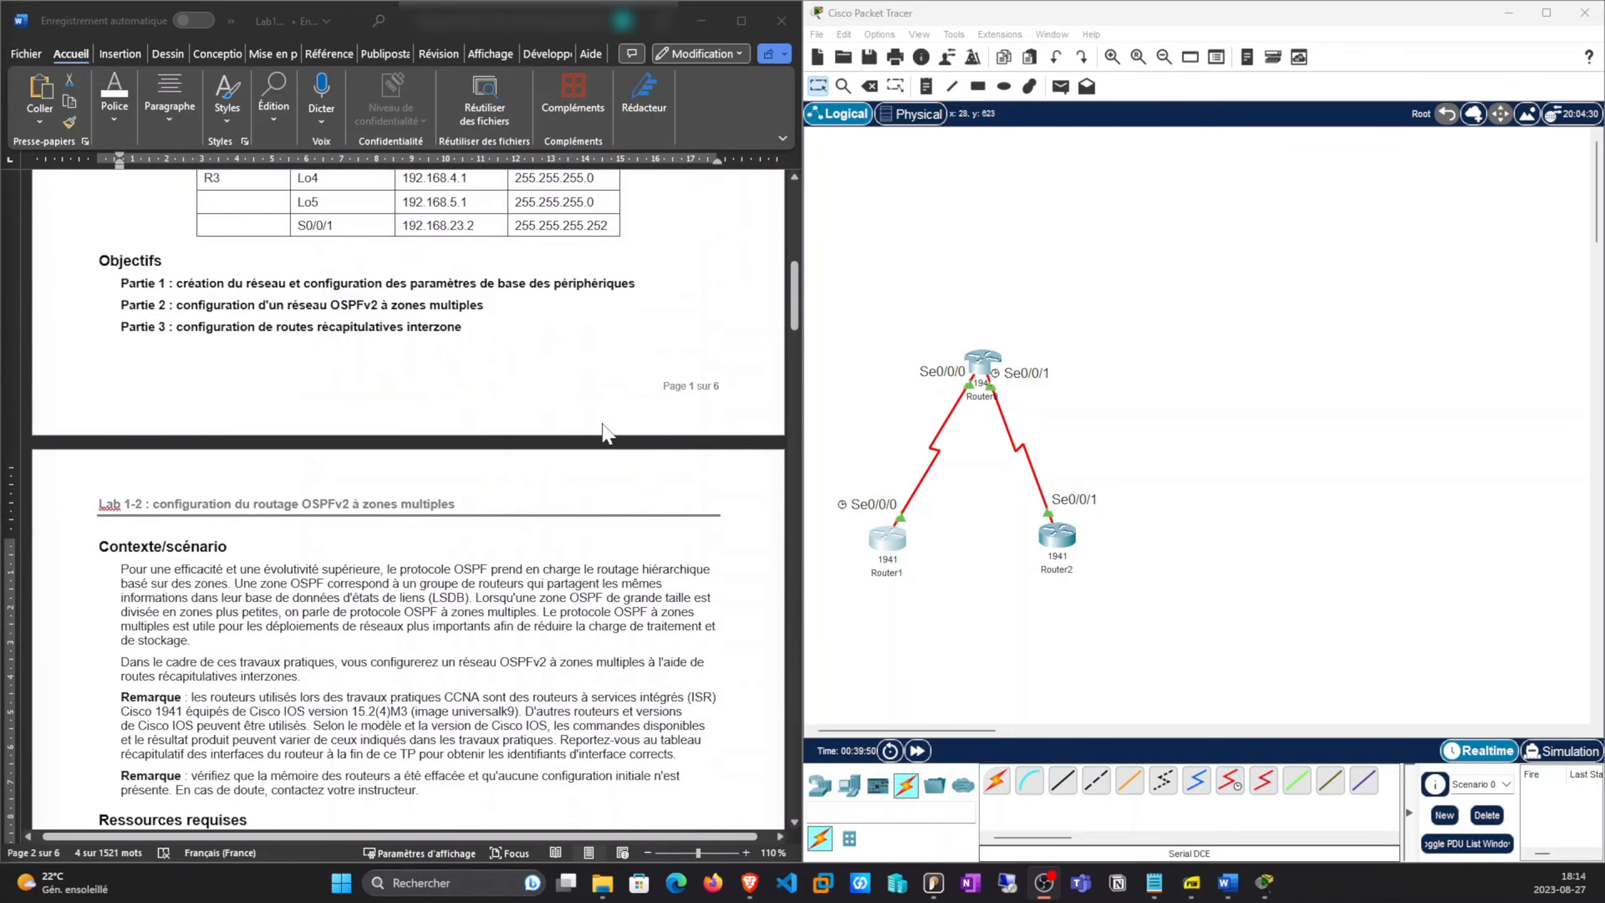
pyautogui.scroll(3, 593, 380)
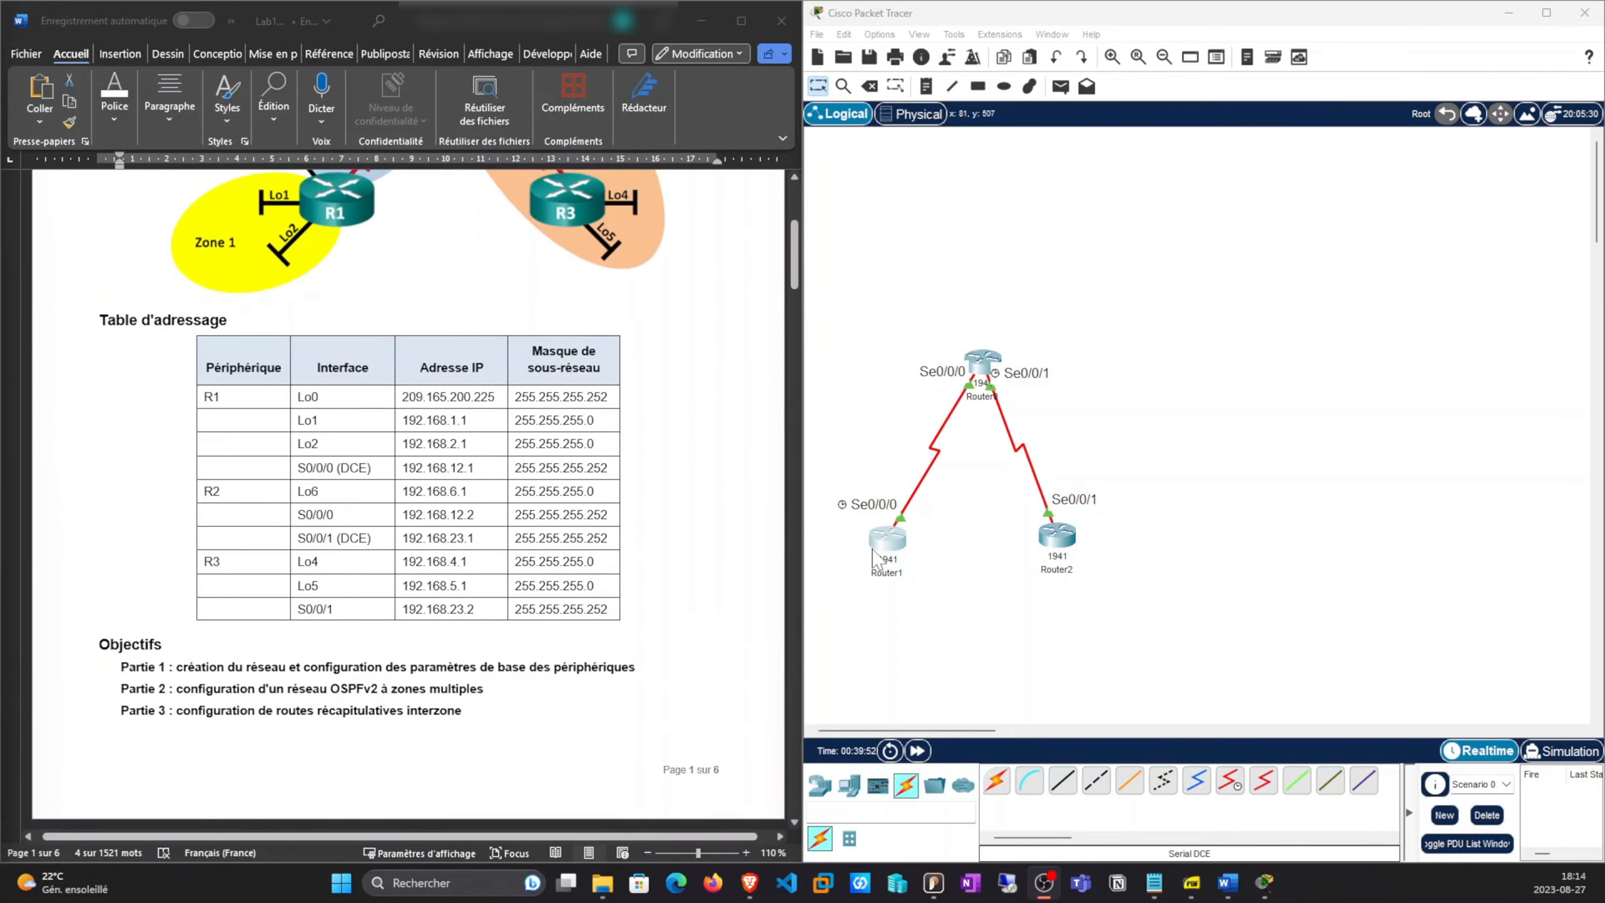
pyautogui.click(886, 539)
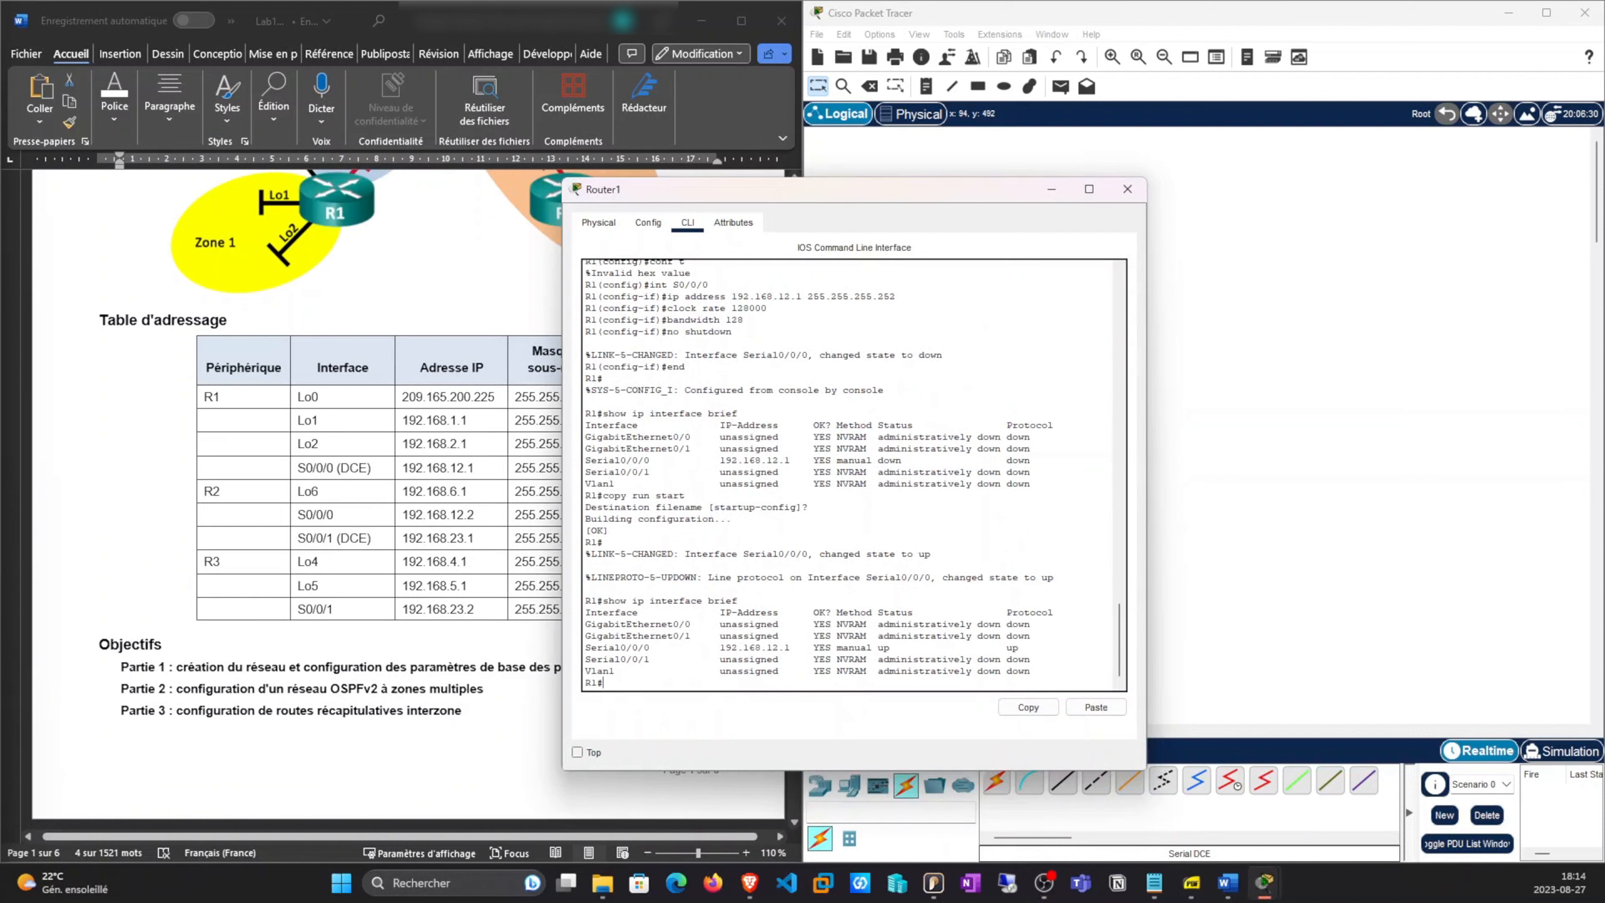
pyautogui.press('Return')
pyautogui.press('Return')
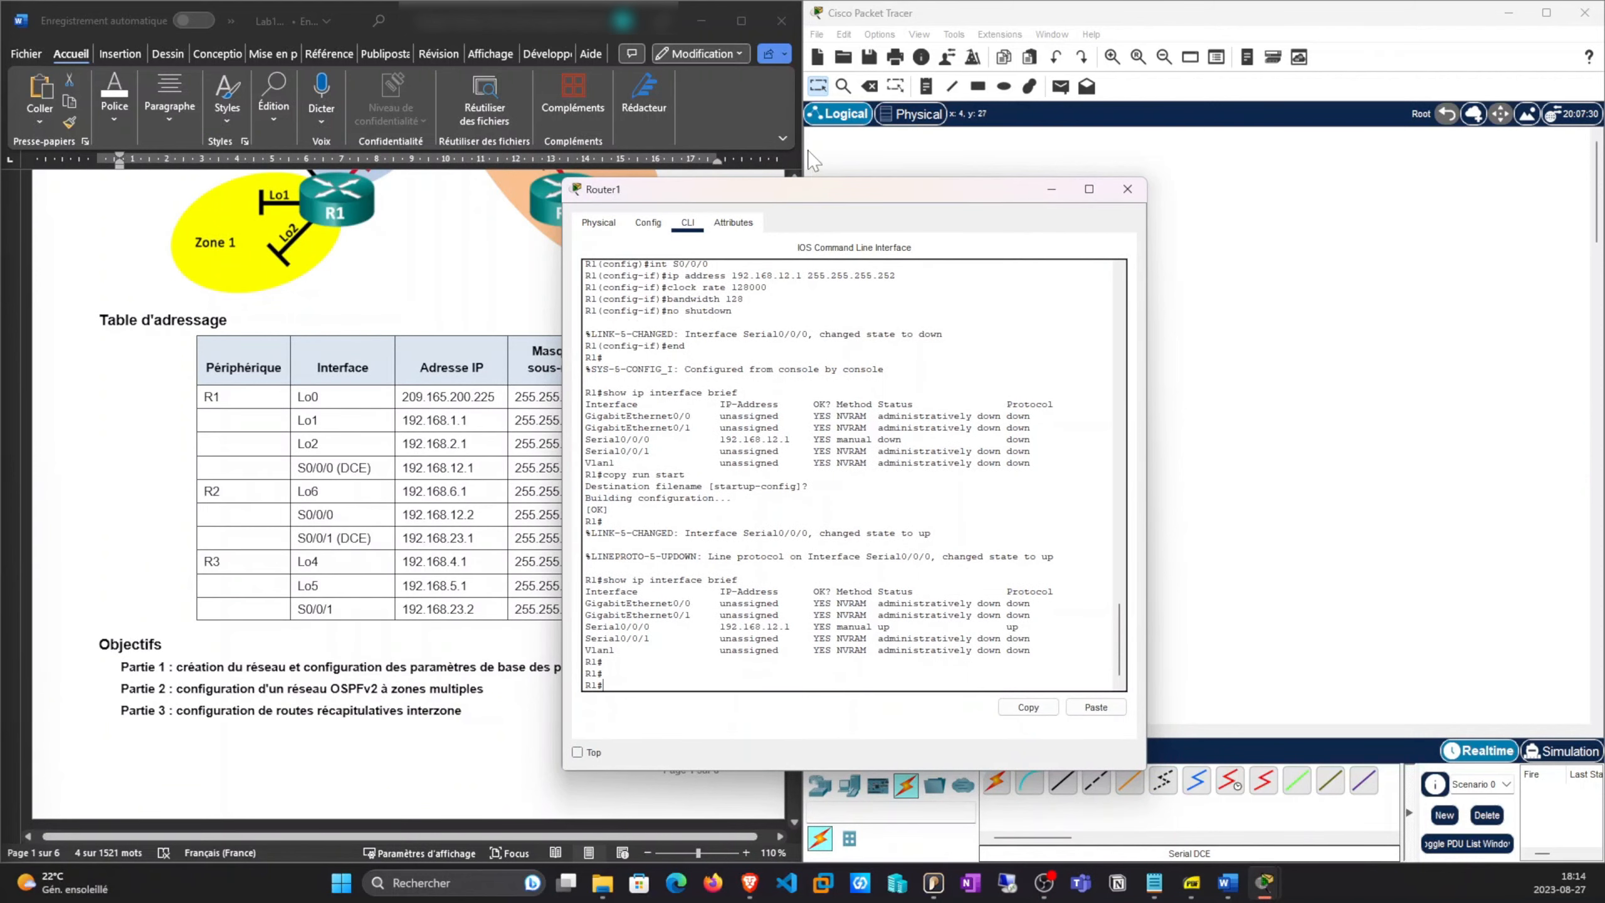
pyautogui.moveTo(670, 199); pyautogui.dragTo(1166, 313)
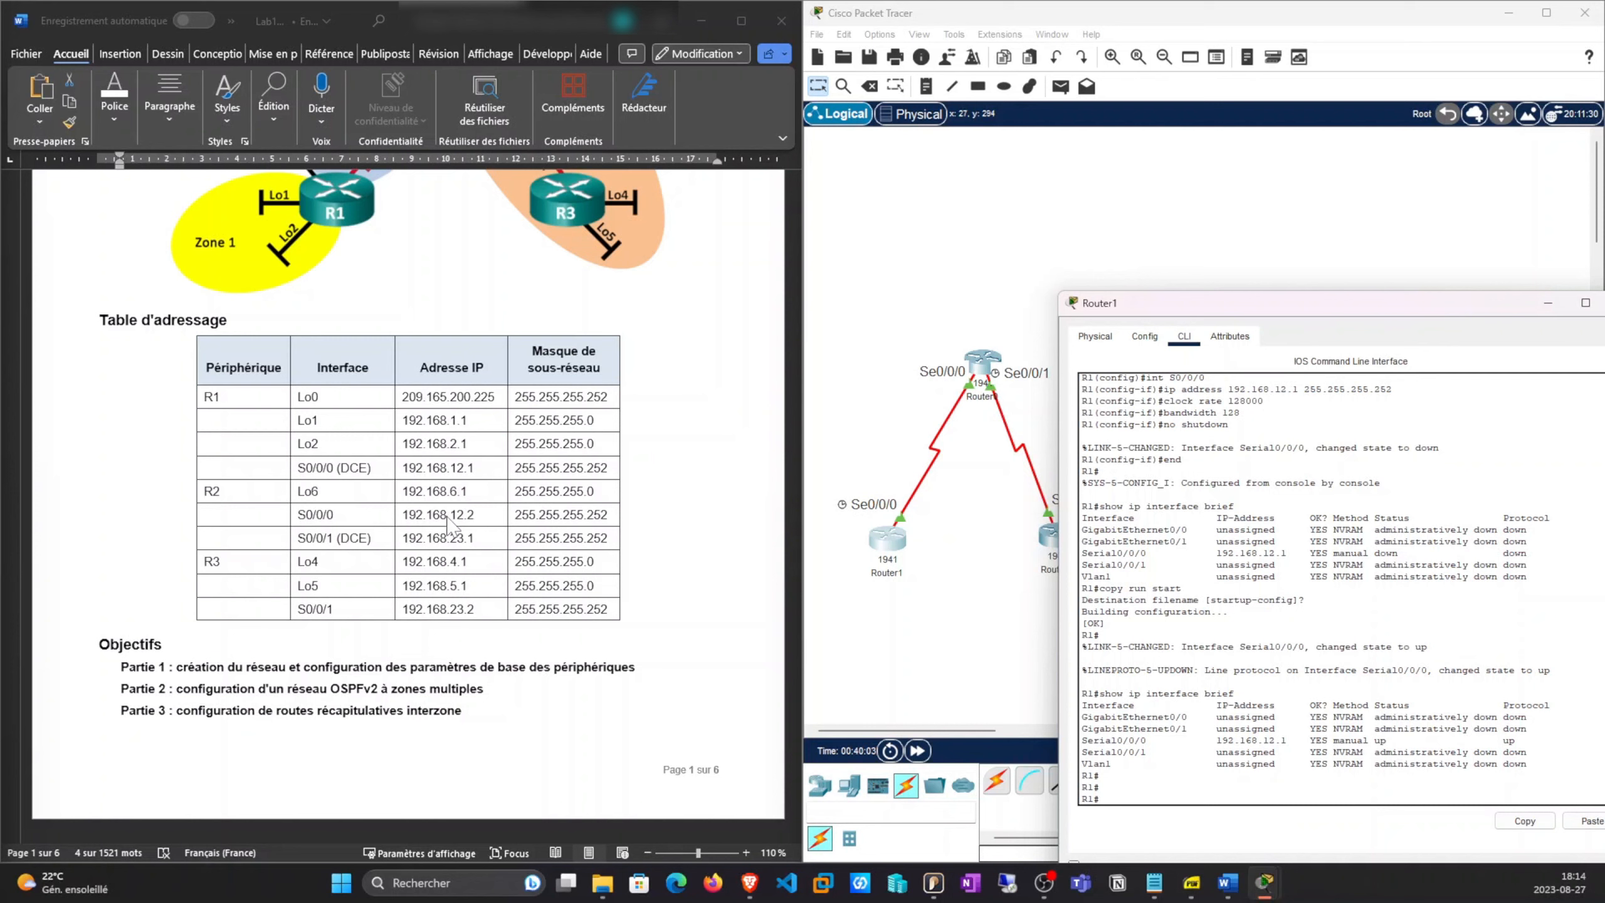
pyautogui.moveTo(1150, 303); pyautogui.dragTo(1094, 232)
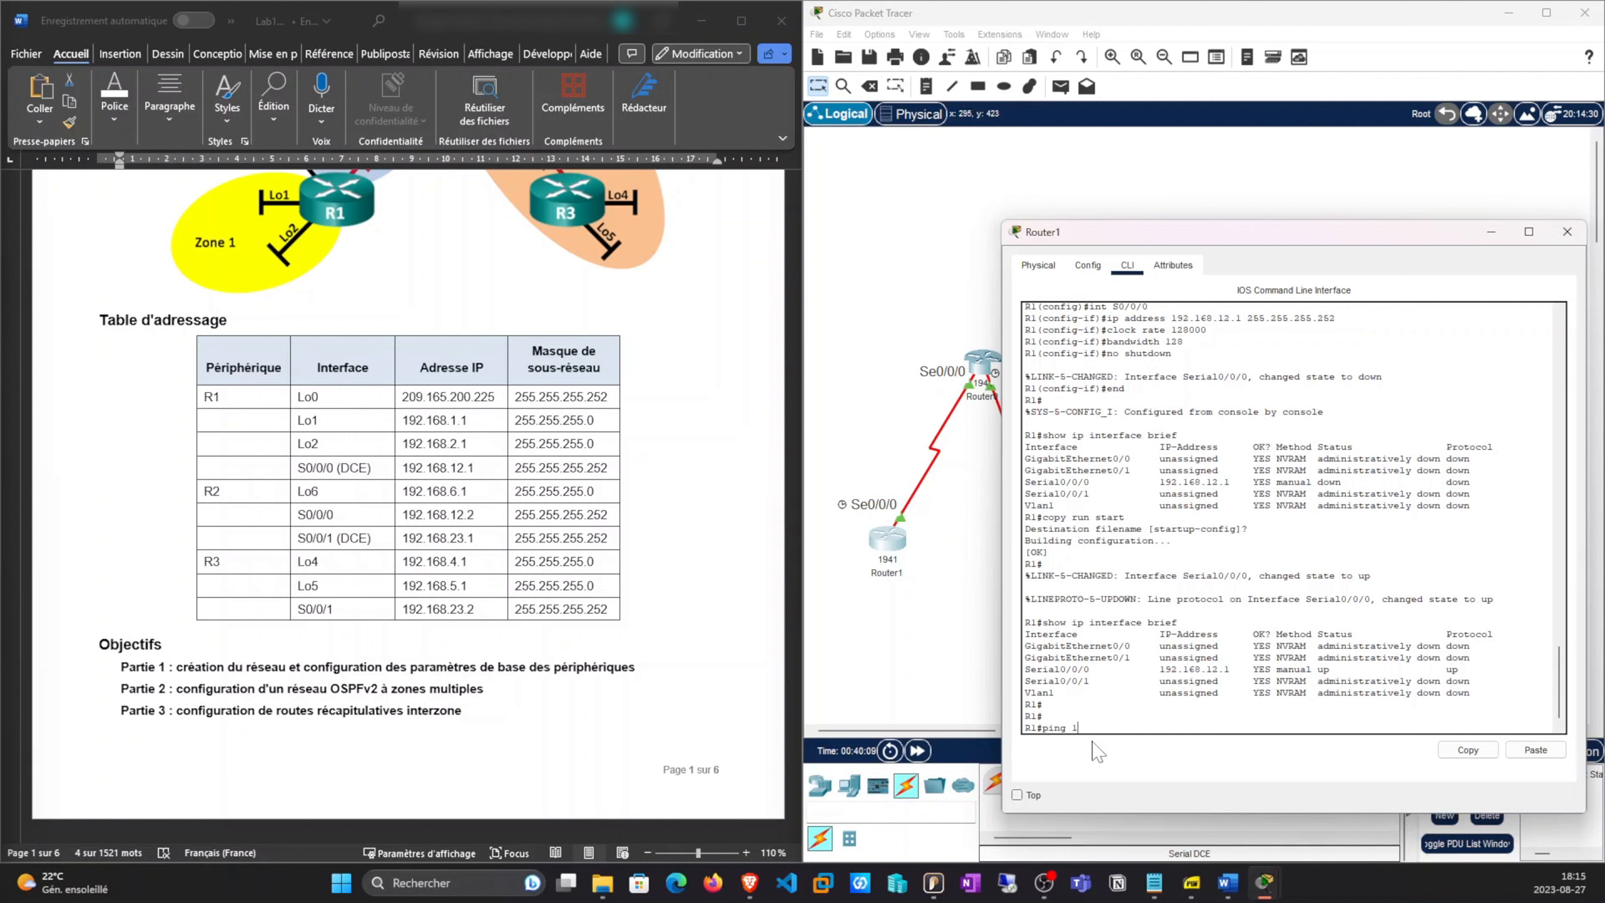
pyautogui.write('68.12.2')
pyautogui.press('Return')
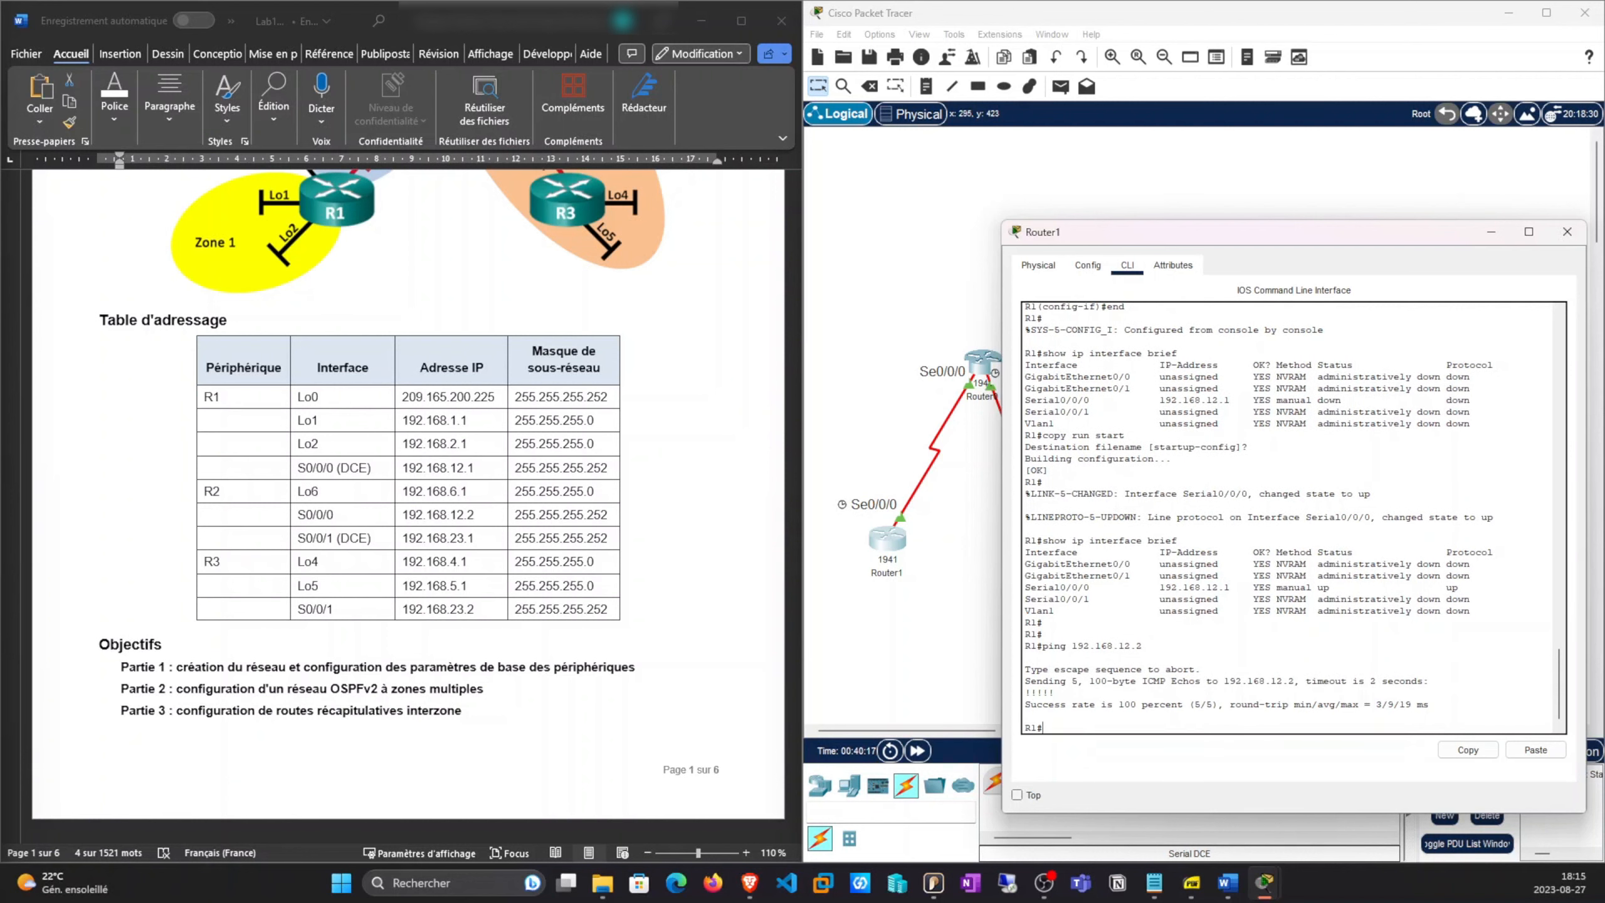
pyautogui.moveTo(1043, 704); pyautogui.dragTo(1218, 704)
pyautogui.click(1566, 235)
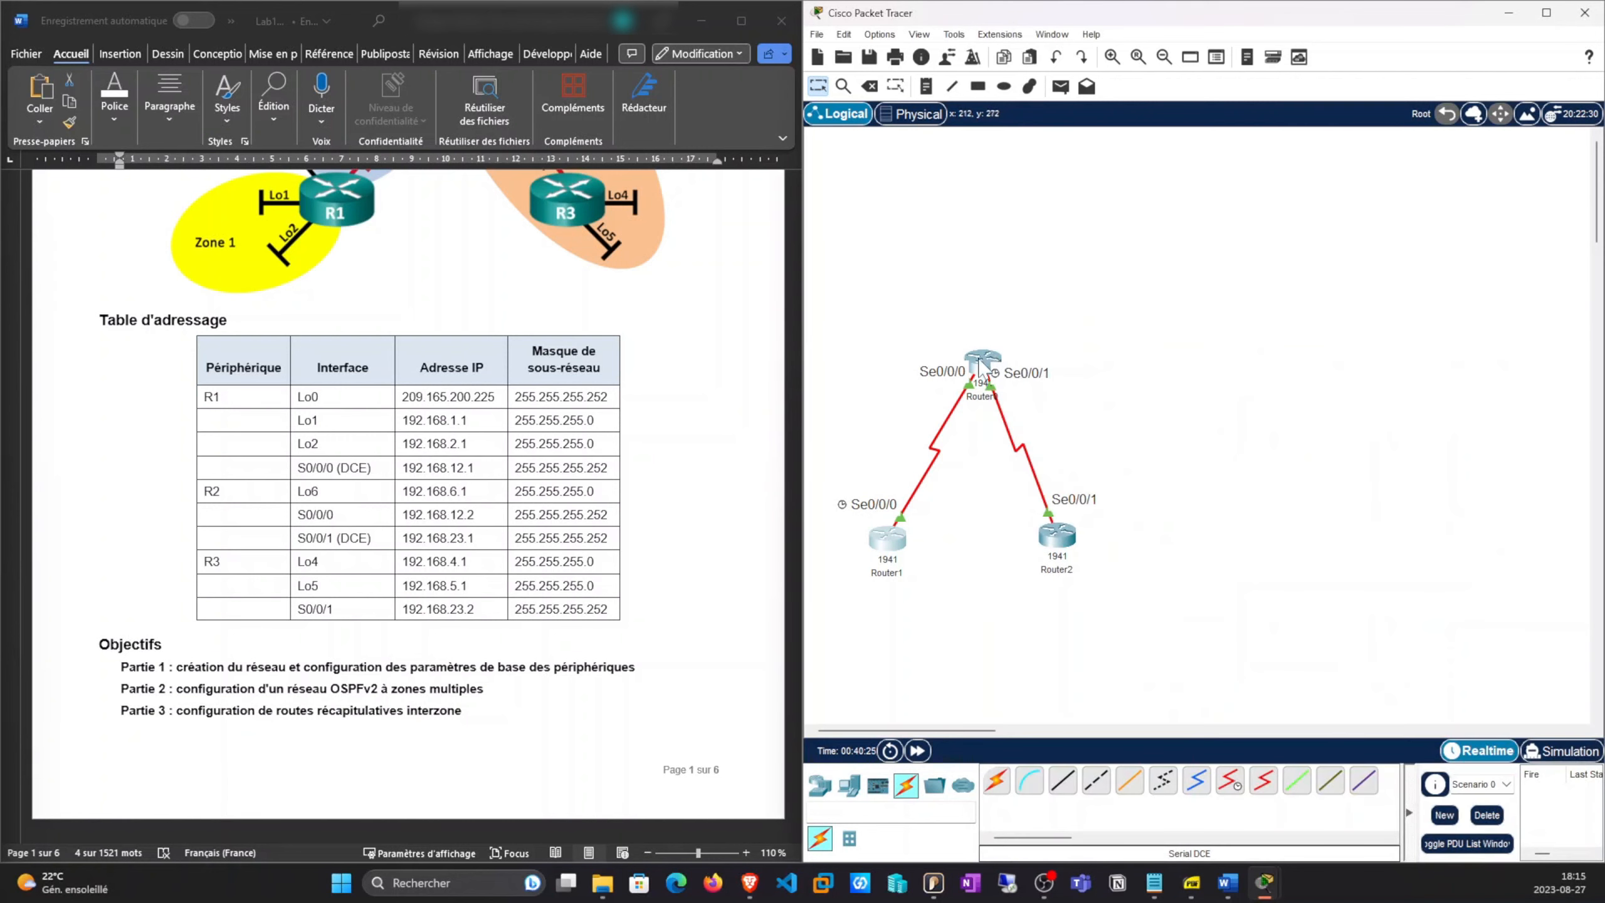
# Open the command line of R2 (Router0) and ping R1's serial interface at 192.168.12.1
pyautogui.click(980, 365)
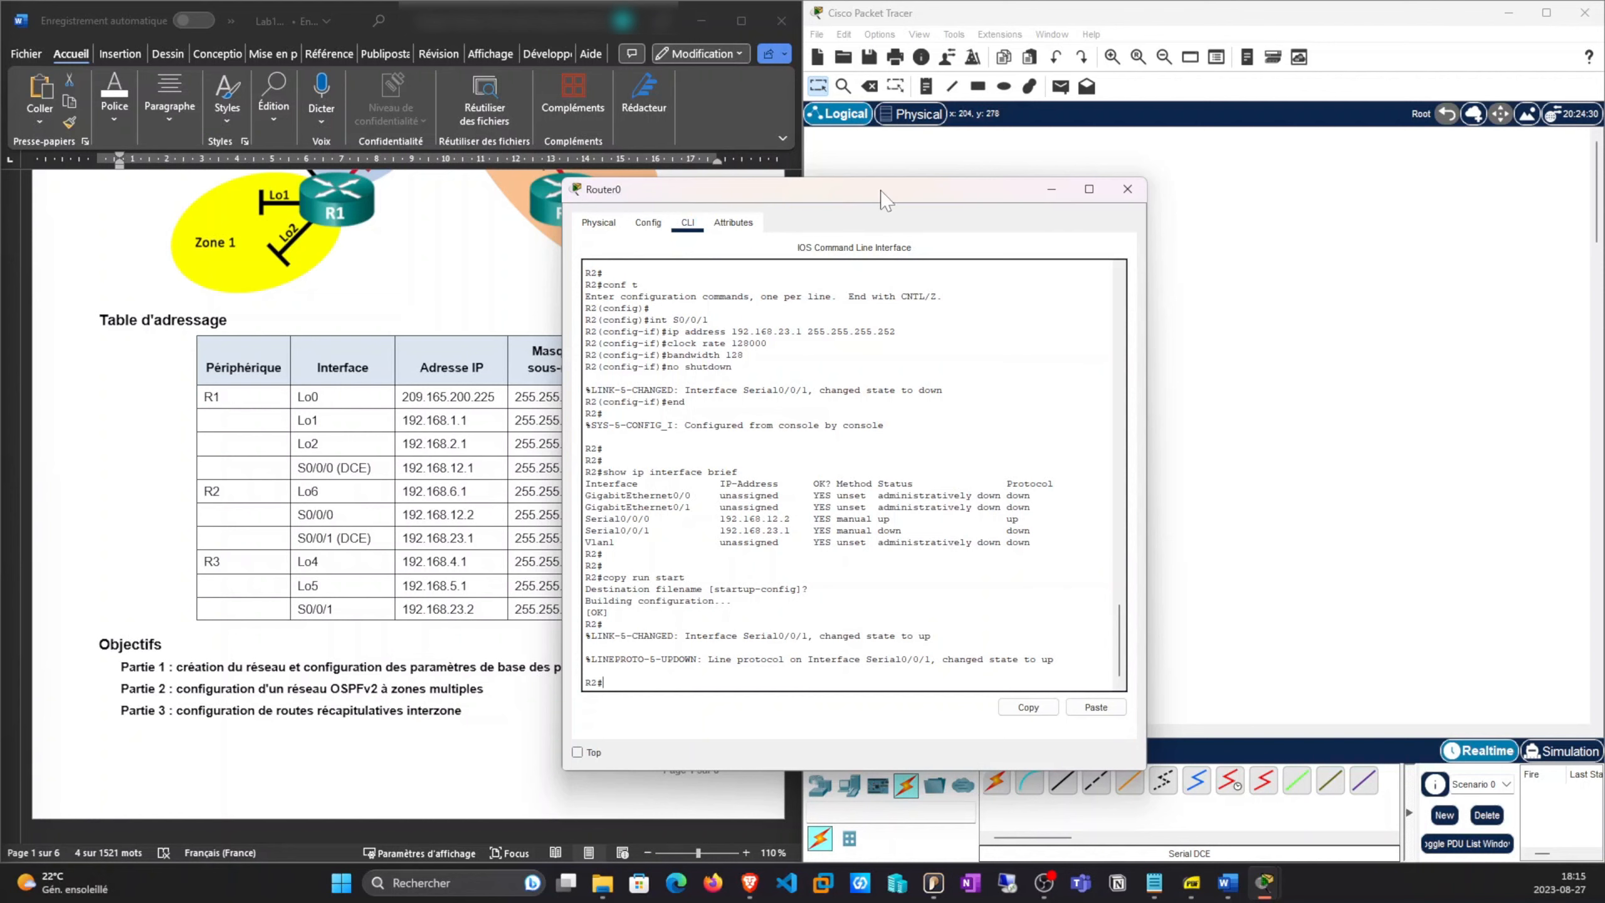
pyautogui.moveTo(885, 200); pyautogui.dragTo(1035, 358)
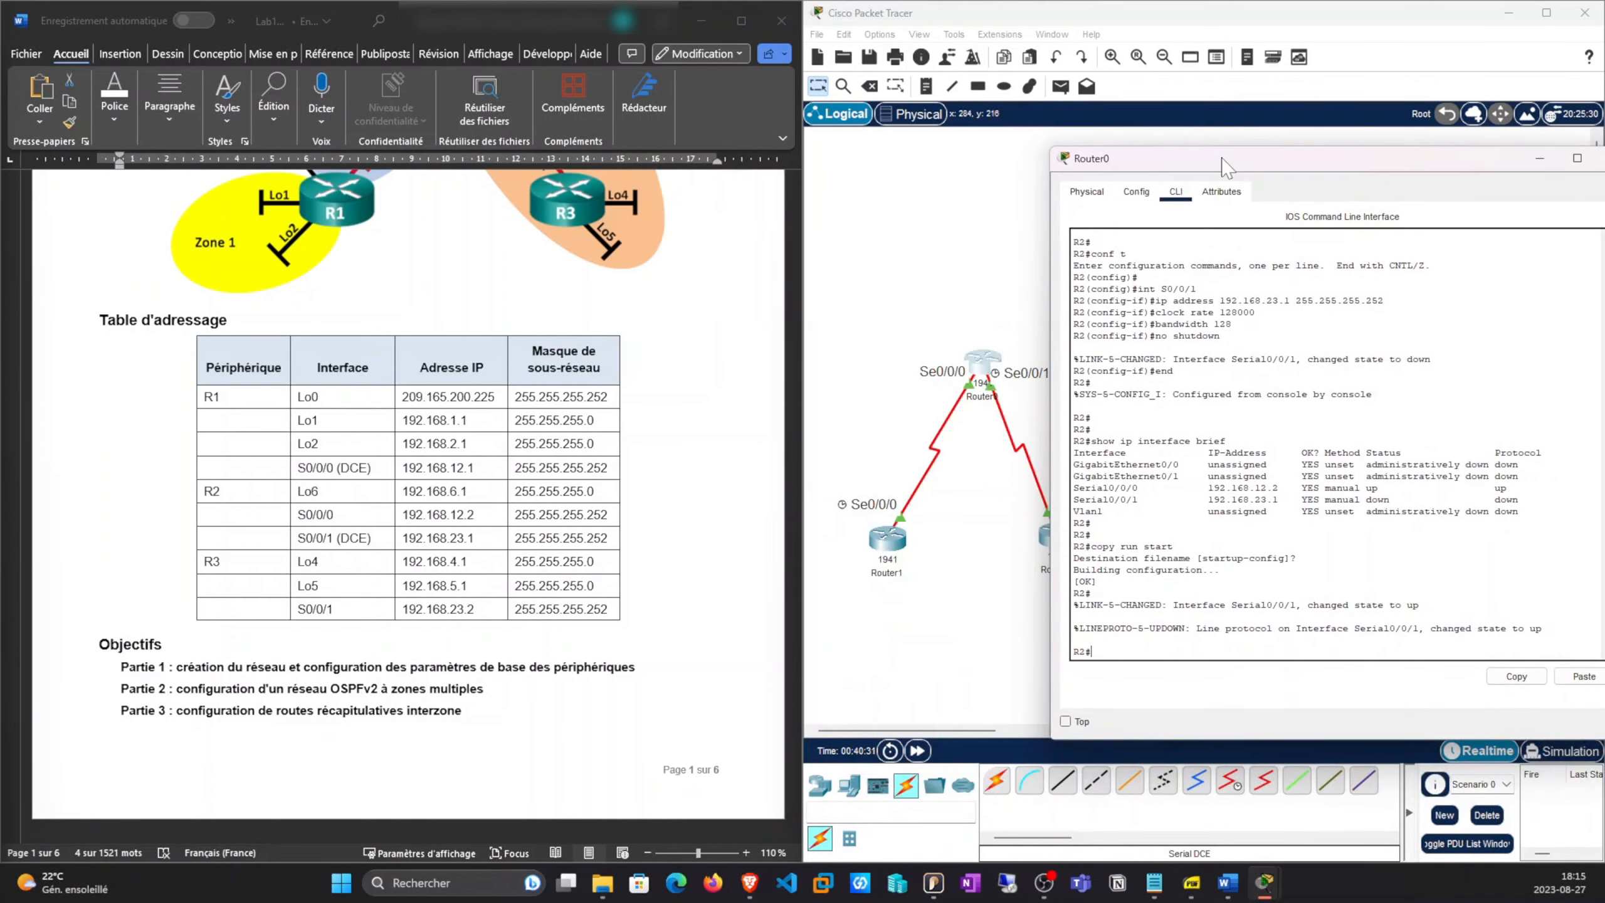
pyautogui.moveTo(1225, 167); pyautogui.dragTo(1261, 167)
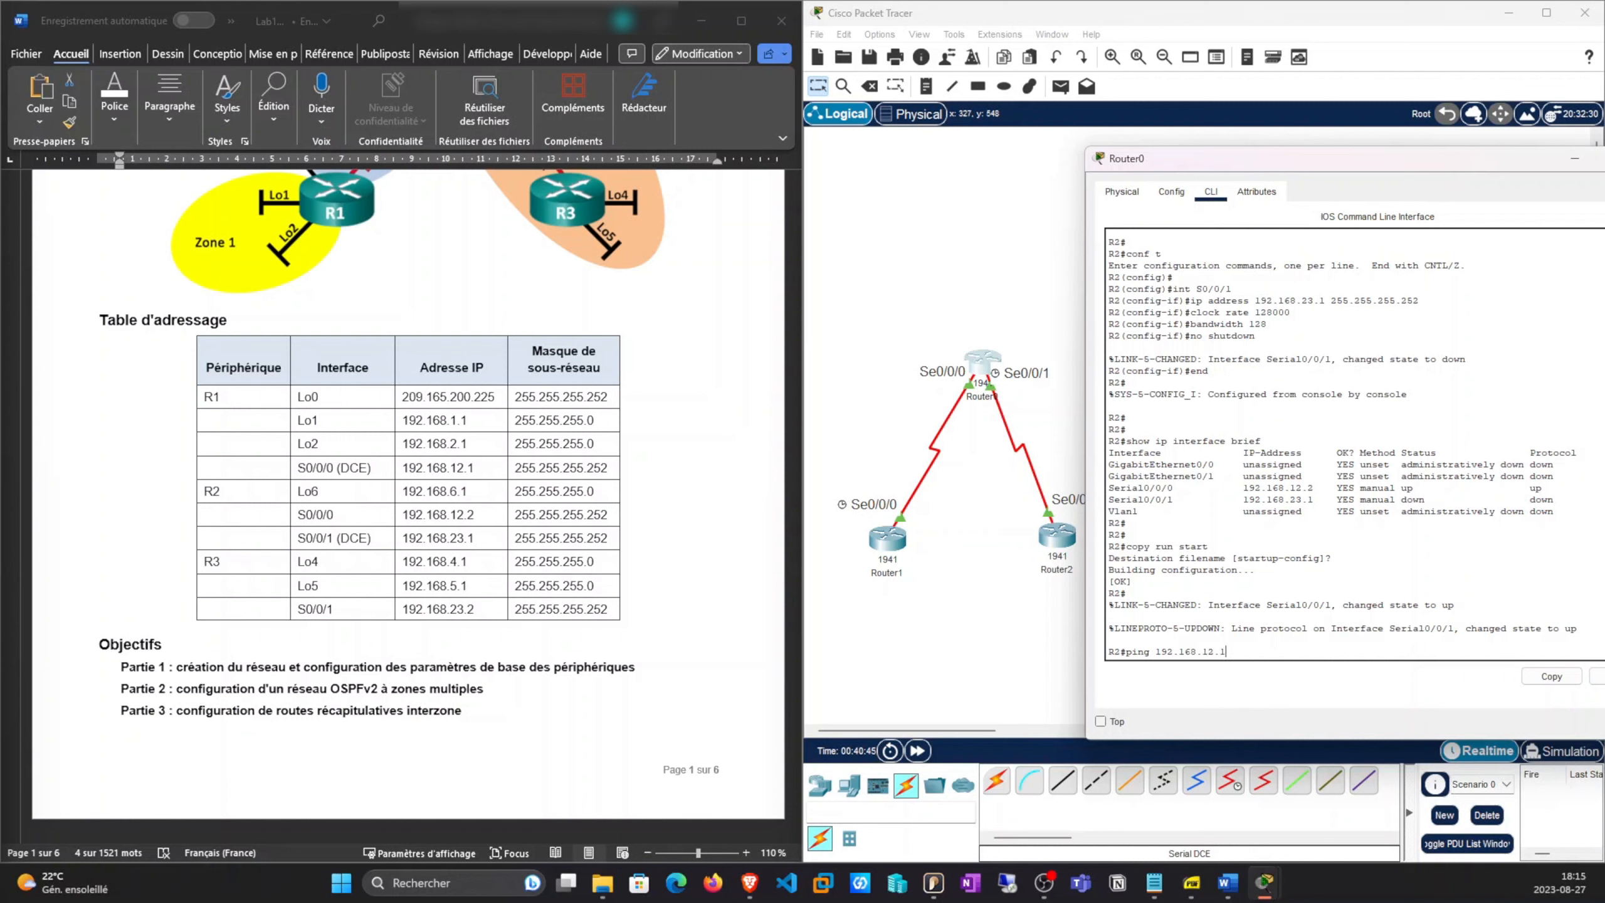
pyautogui.press('Return')
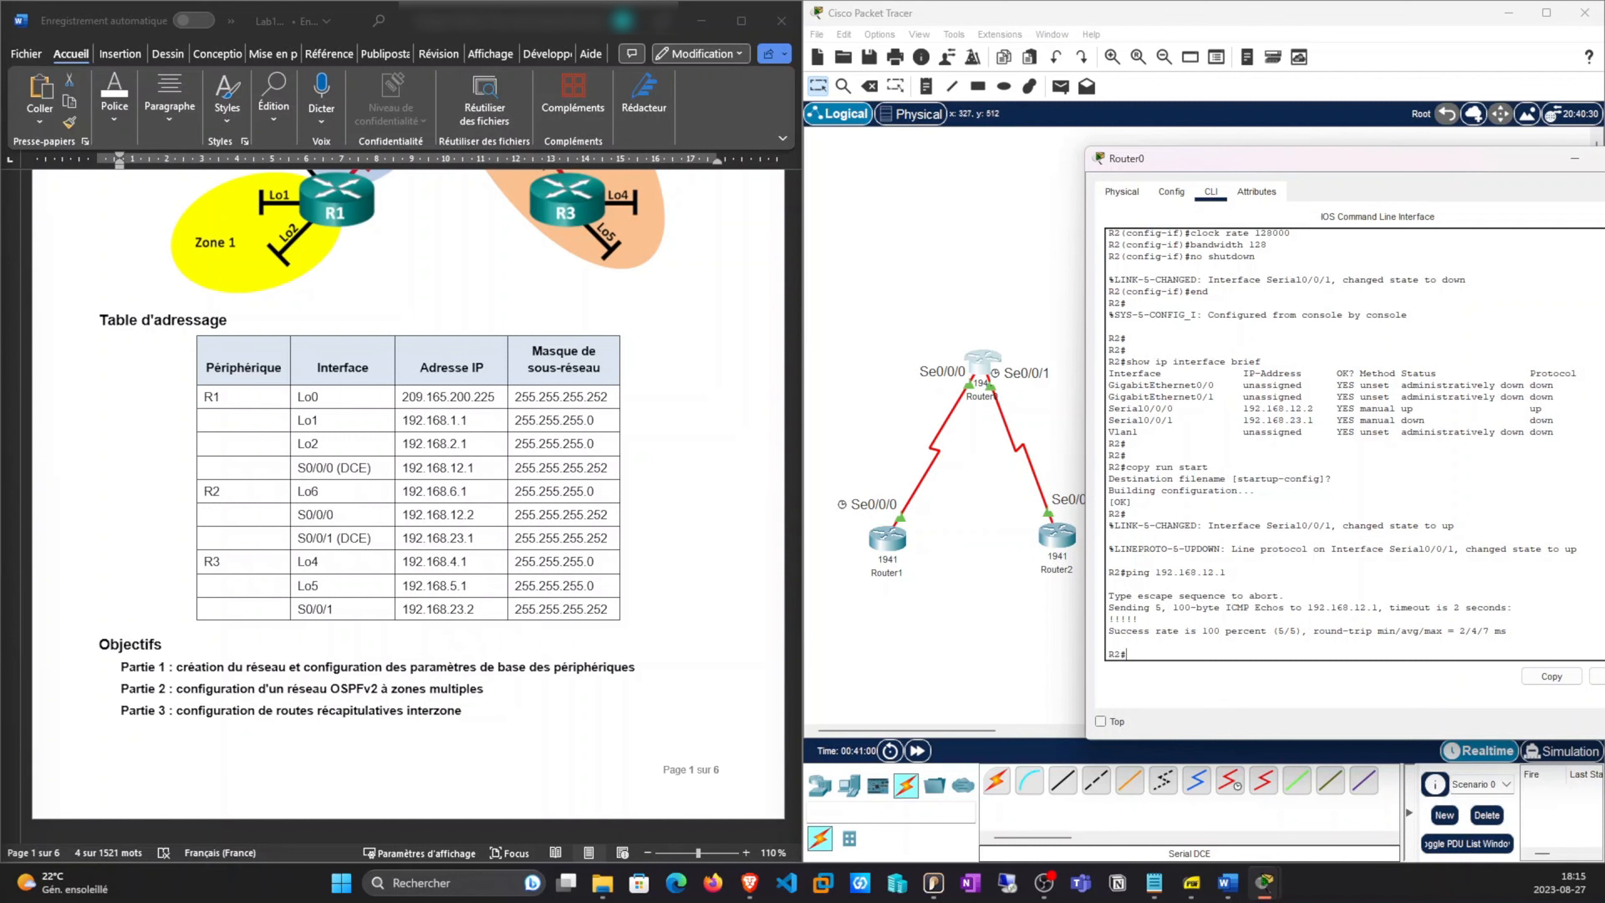
# From R2, ping R3's serial interface at 192.168.23.2, and close the Router0 window
pyautogui.press('Up')
pyautogui.press('Return')
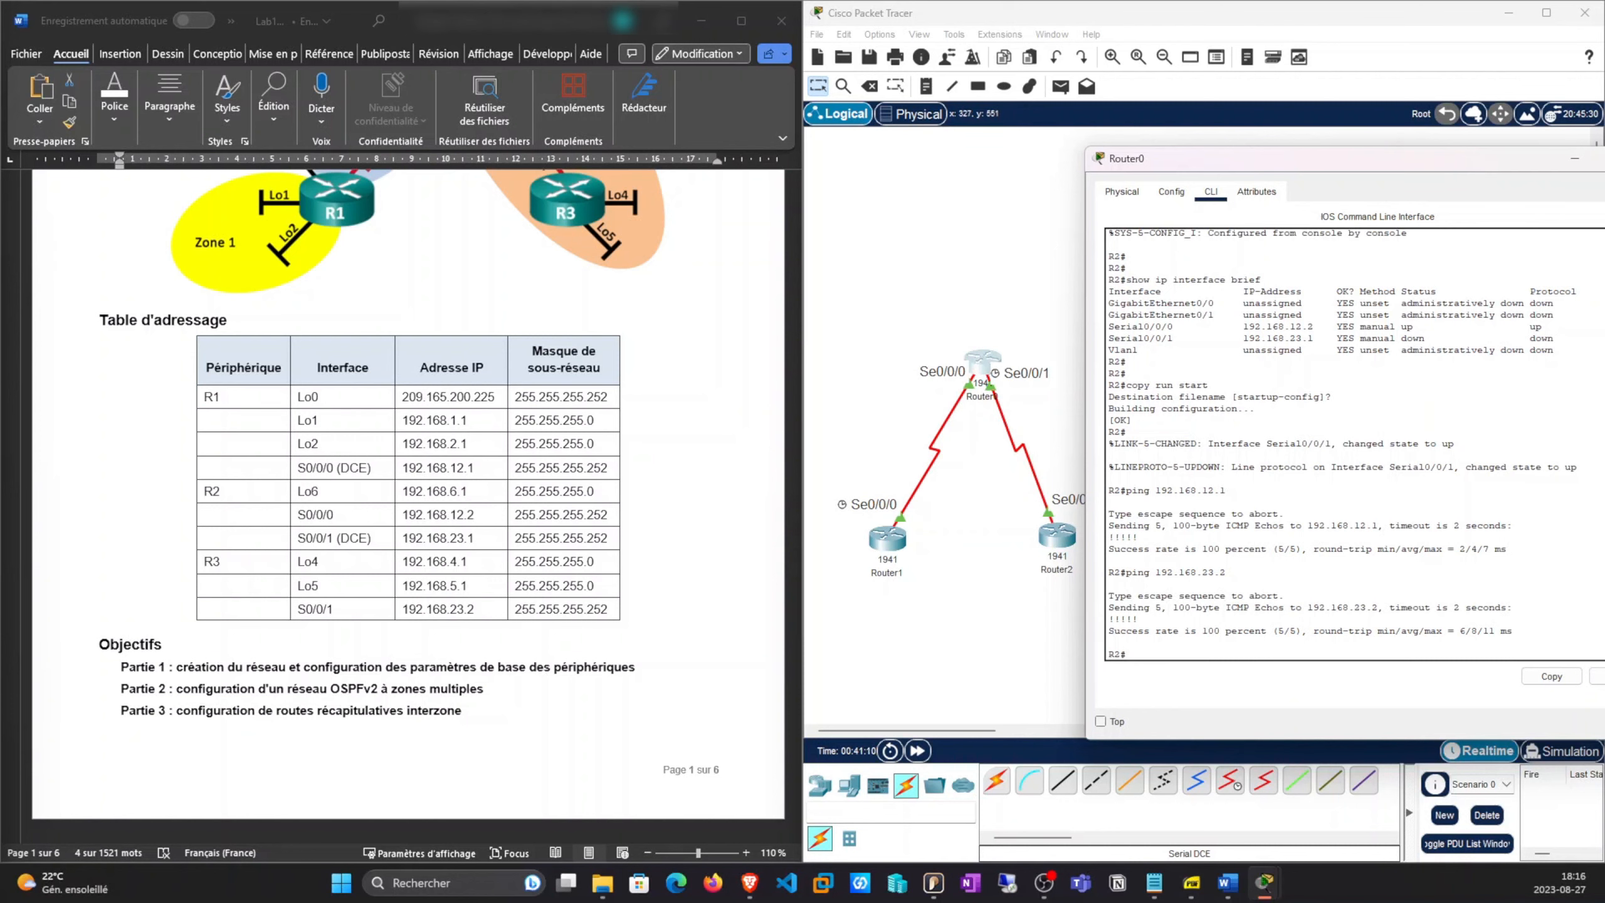
pyautogui.moveTo(1352, 158); pyautogui.dragTo(1151, 150)
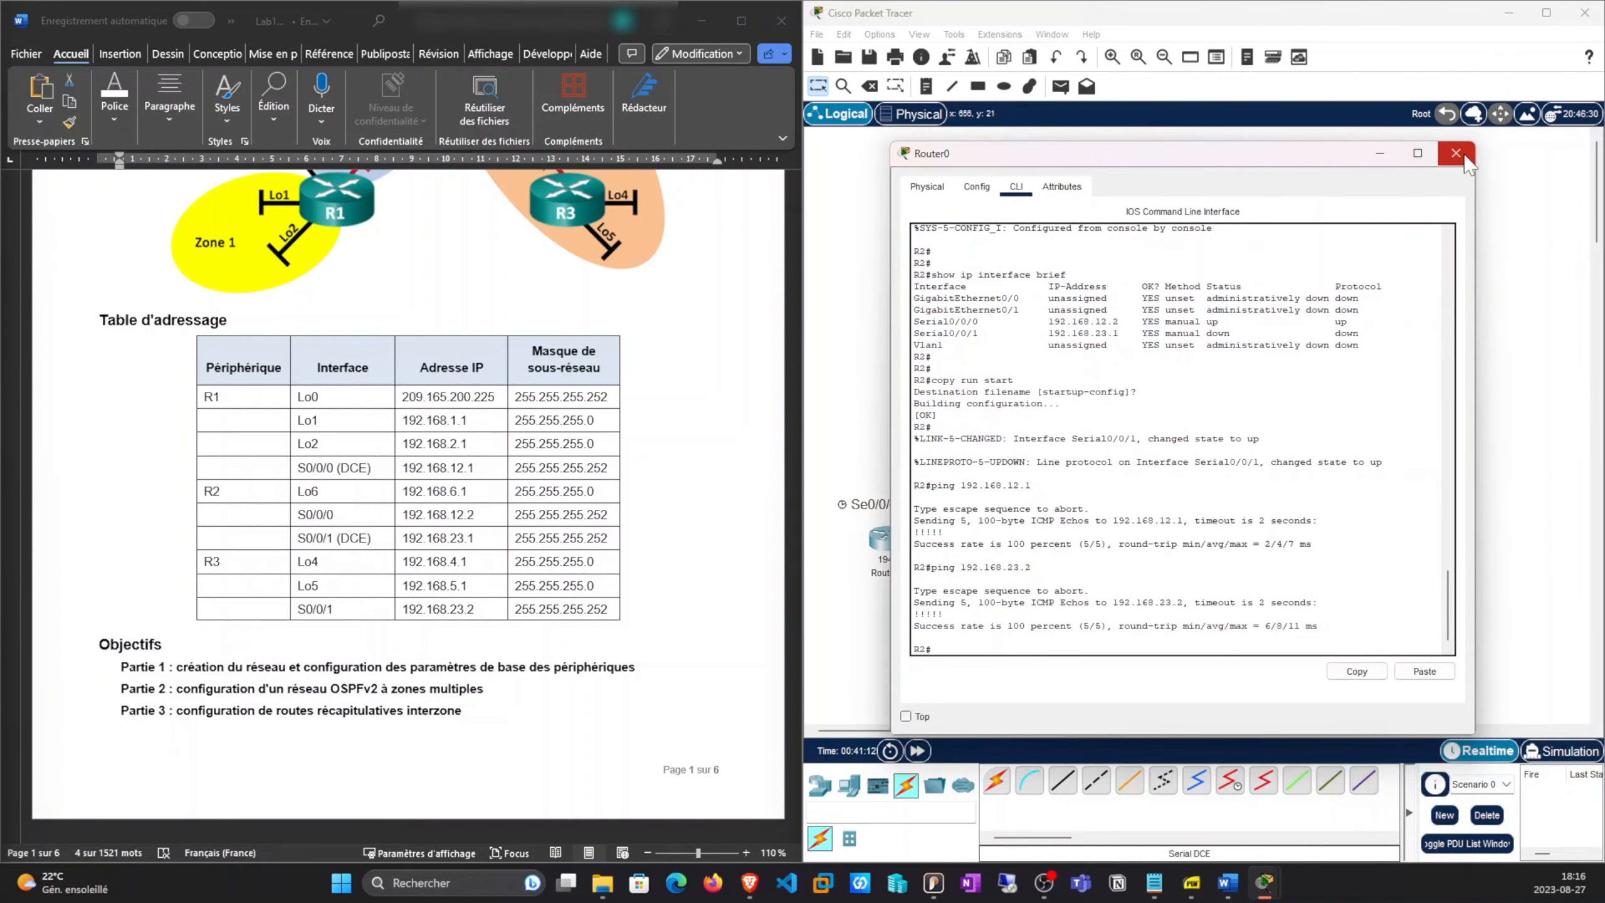
pyautogui.click(1458, 156)
# Open the command line of R3 (Router2) and ping R2's serial interface at 192.168.23.1
pyautogui.click(1059, 536)
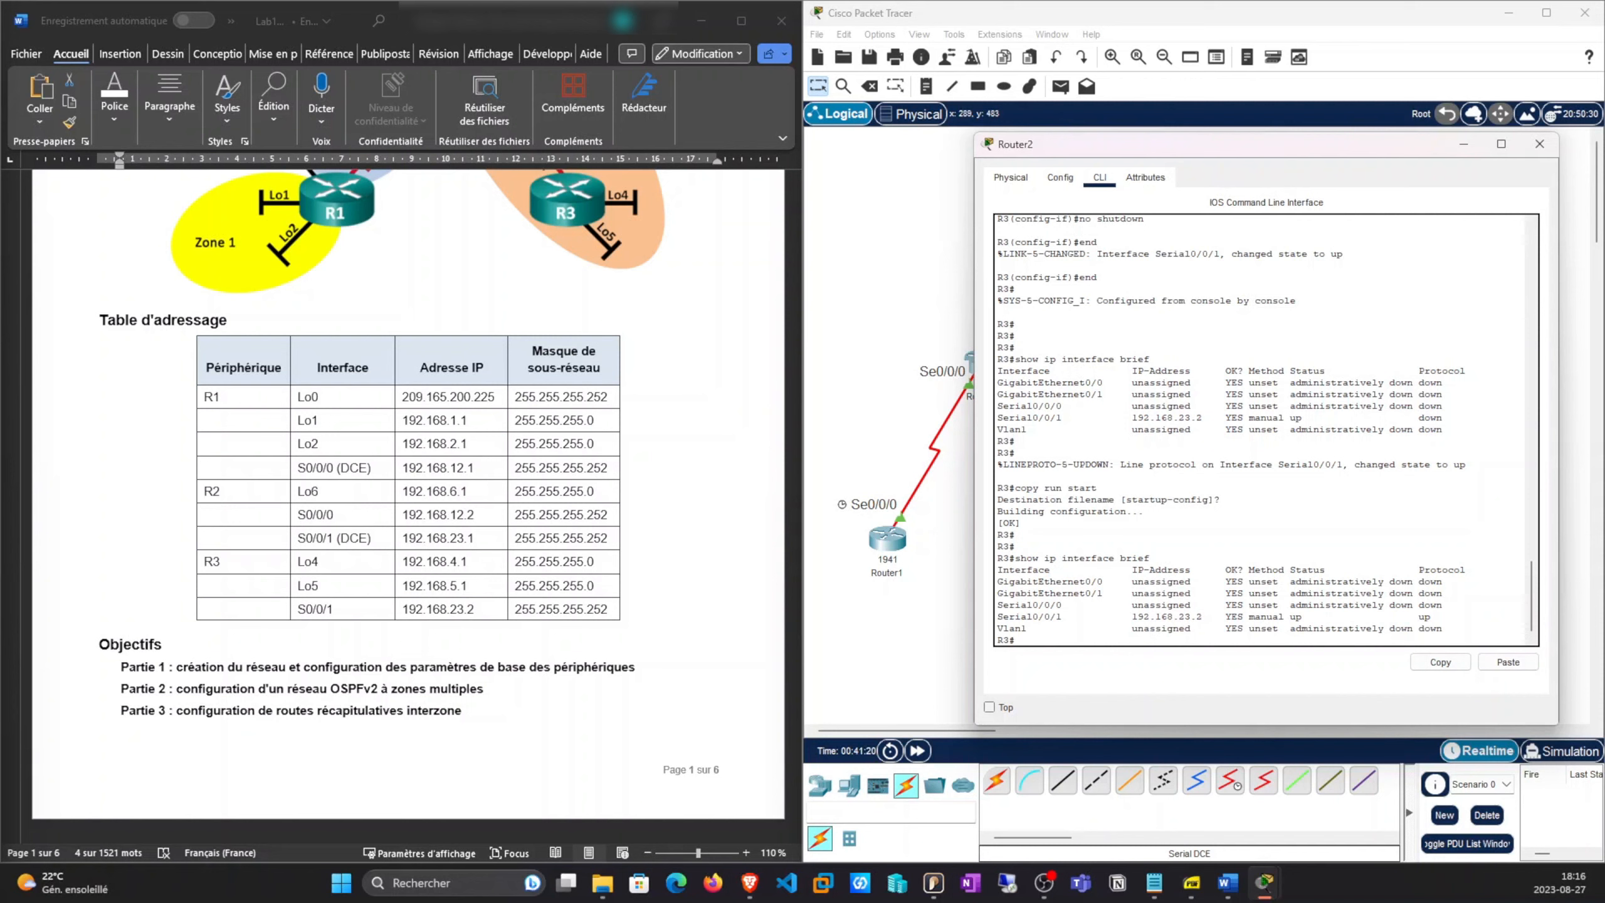
pyautogui.press('Up')
pyautogui.press('BackSpace')
pyautogui.press('BackSpace')
pyautogui.press('BackSpace')
pyautogui.press('BackSpace')
pyautogui.press('BackSpace')
pyautogui.press('BackSpace')
pyautogui.press('BackSpace')
pyautogui.press('BackSpace')
pyautogui.press('BackSpace')
pyautogui.press('BackSpace')
pyautogui.press('BackSpace')
pyautogui.press('BackSpace')
pyautogui.press('BackSpace')
pyautogui.press('BackSpace')
pyautogui.press('BackSpace')
pyautogui.press('BackSpace')
pyautogui.press('BackSpace')
pyautogui.press('BackSpace')
pyautogui.press('BackSpace')
pyautogui.press('Return')
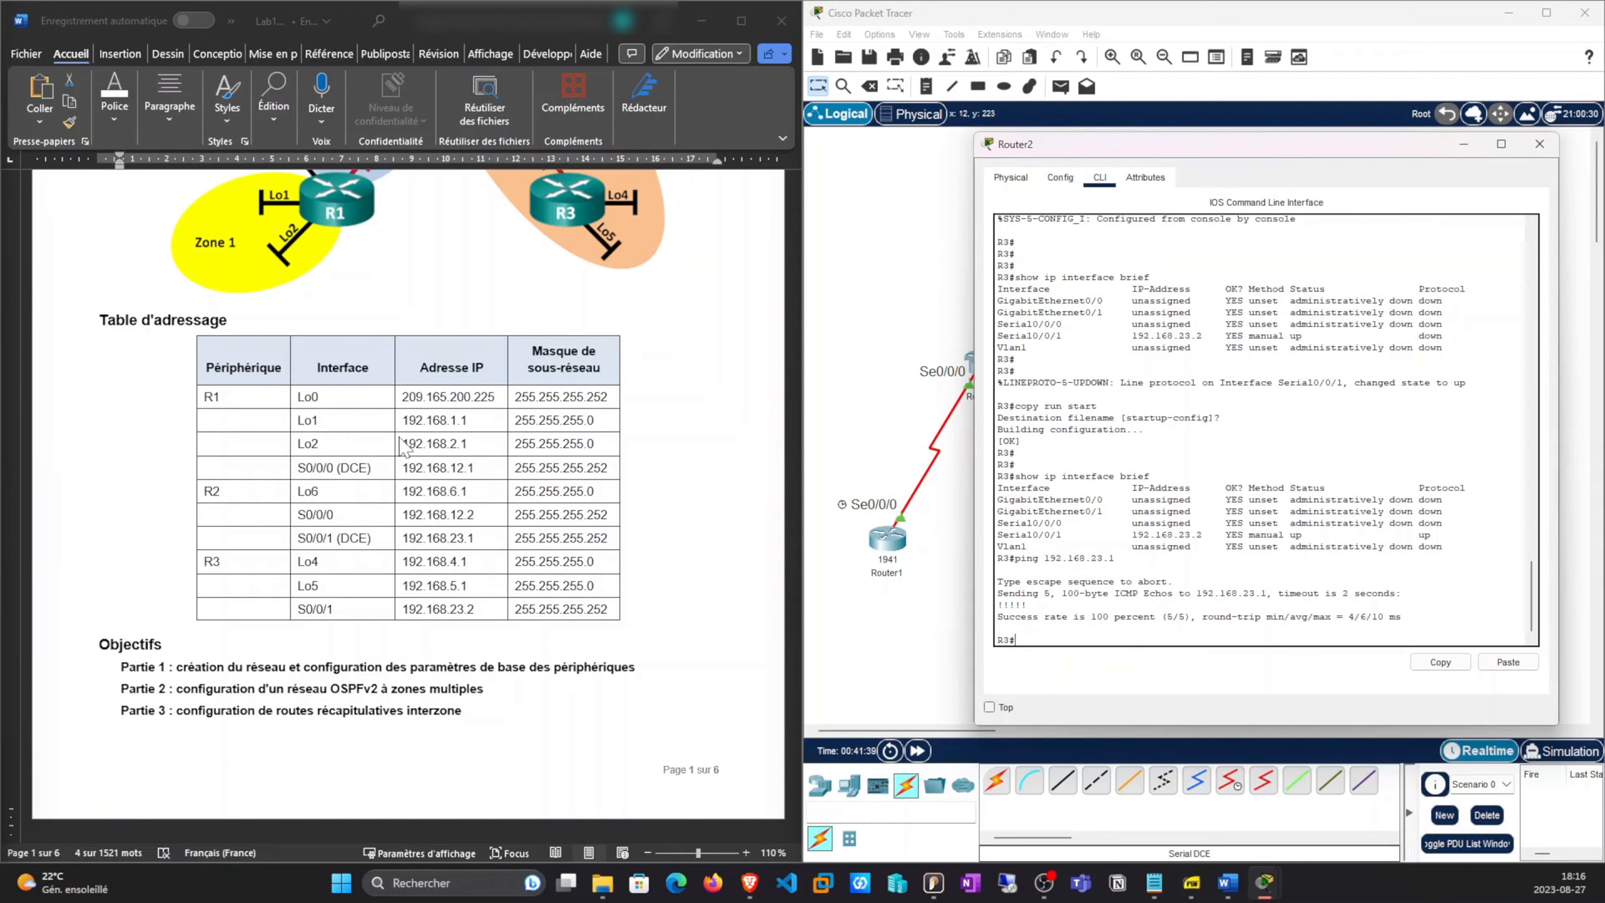
# On R1 (Router1), configure OSPF process 1 with router ID 1.1.1.1, networks 192.168.1.0 and 192.168.2.0 (0.0.0.255) in area 1, and 192.168.12.0 (0.0.0.3) in area 0
pyautogui.scroll(-8, 404, 437)
pyautogui.scroll(-15, 404, 436)
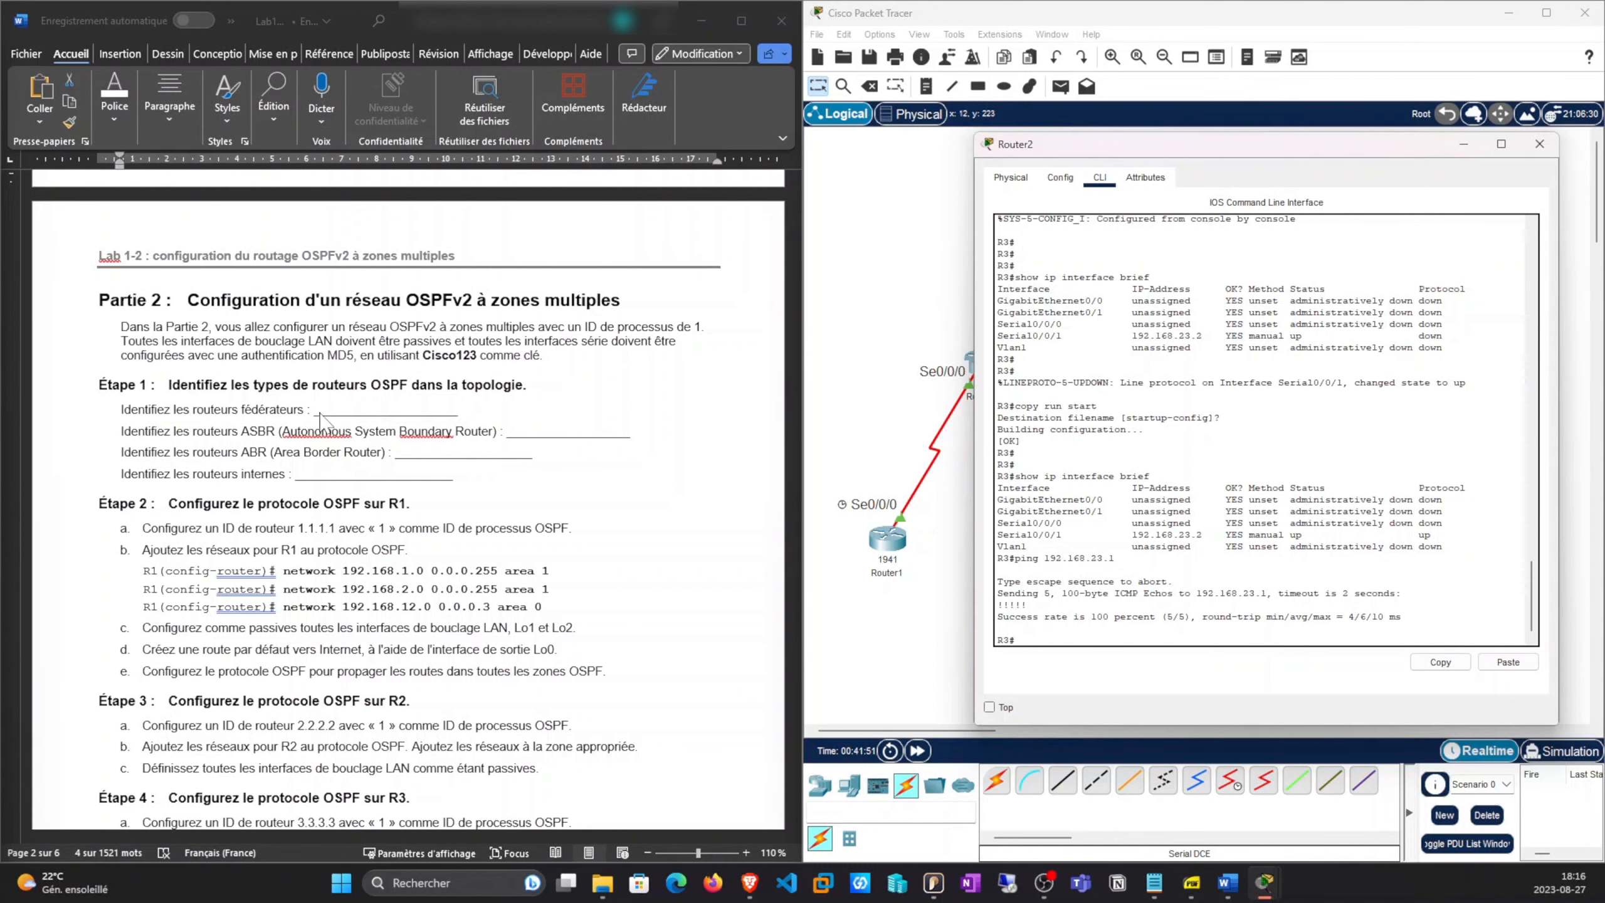
pyautogui.scroll(-3, 352, 440)
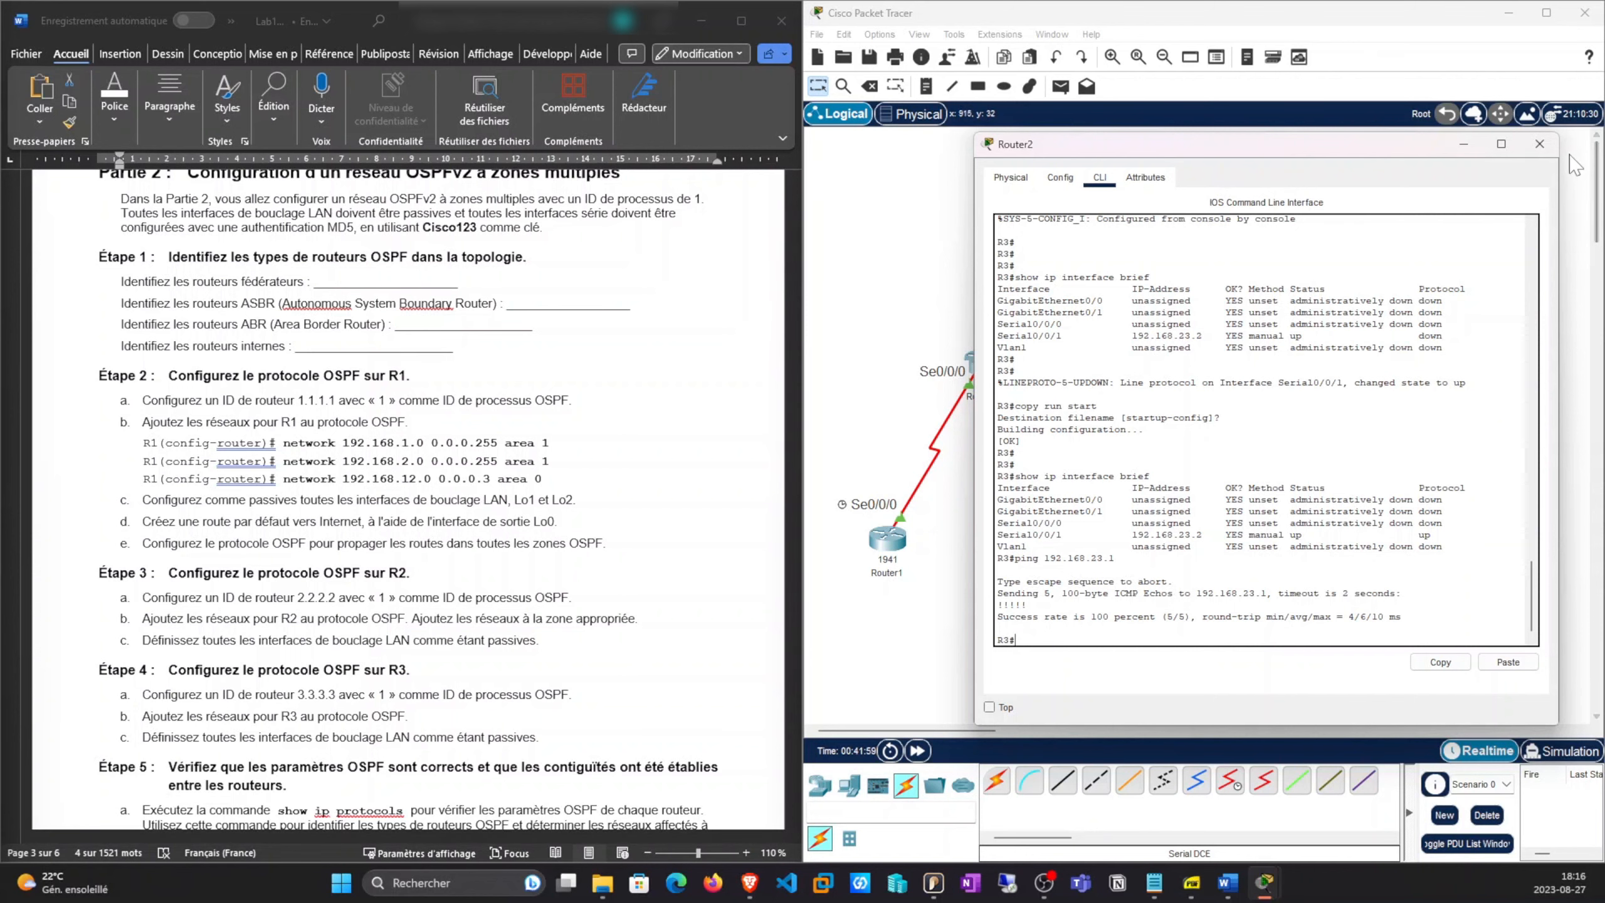
pyautogui.click(1539, 144)
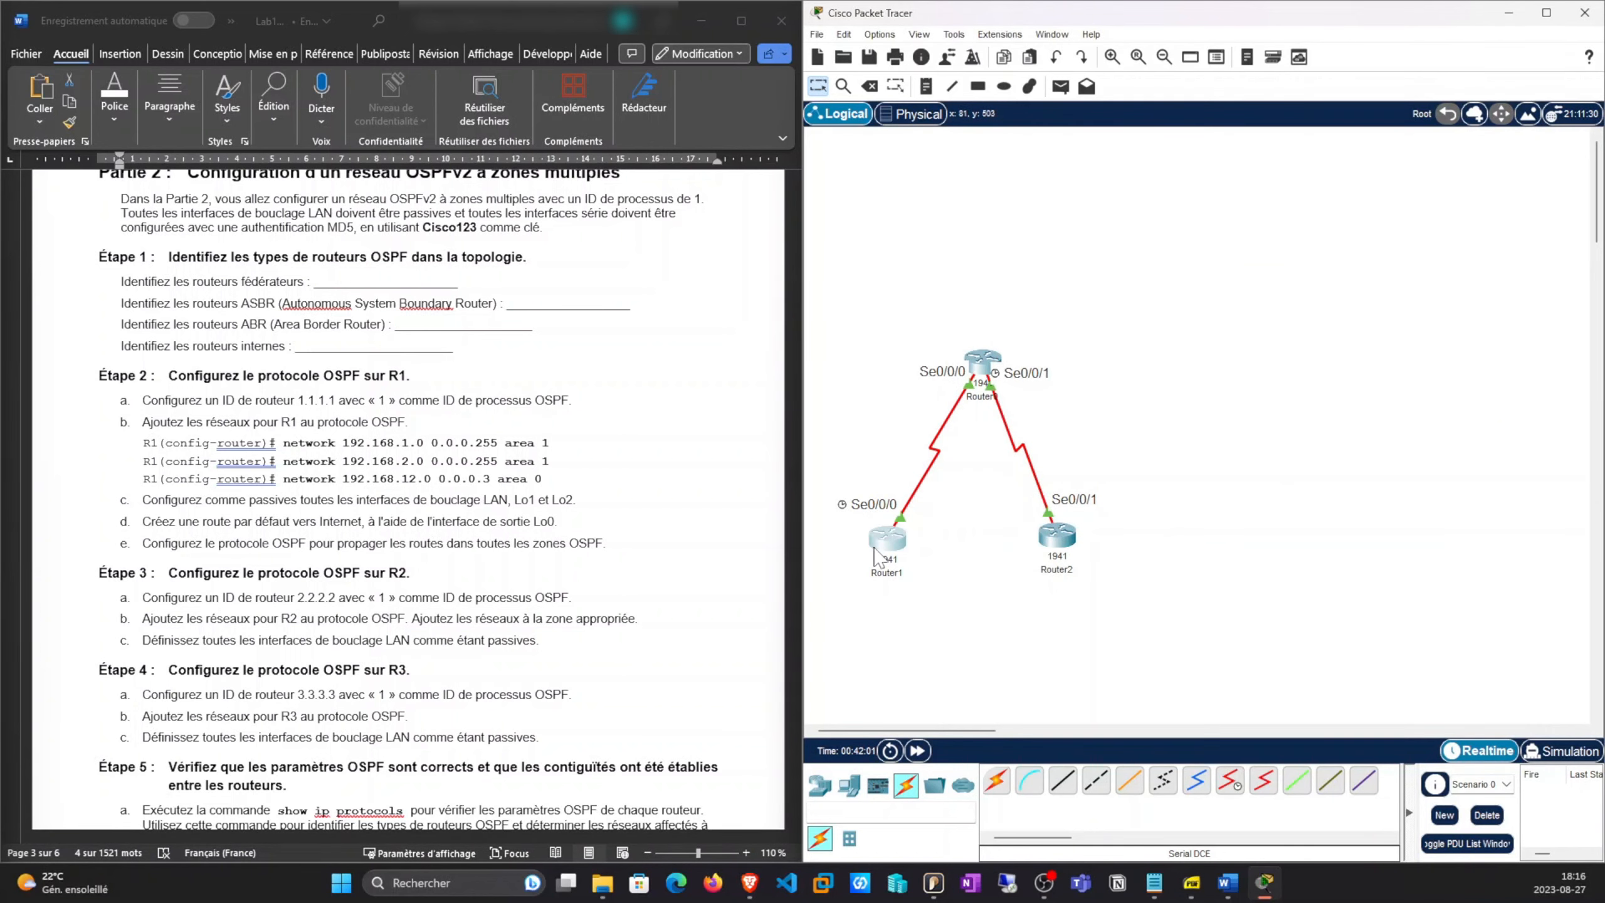
pyautogui.click(885, 541)
pyautogui.moveTo(847, 207); pyautogui.dragTo(1068, 209)
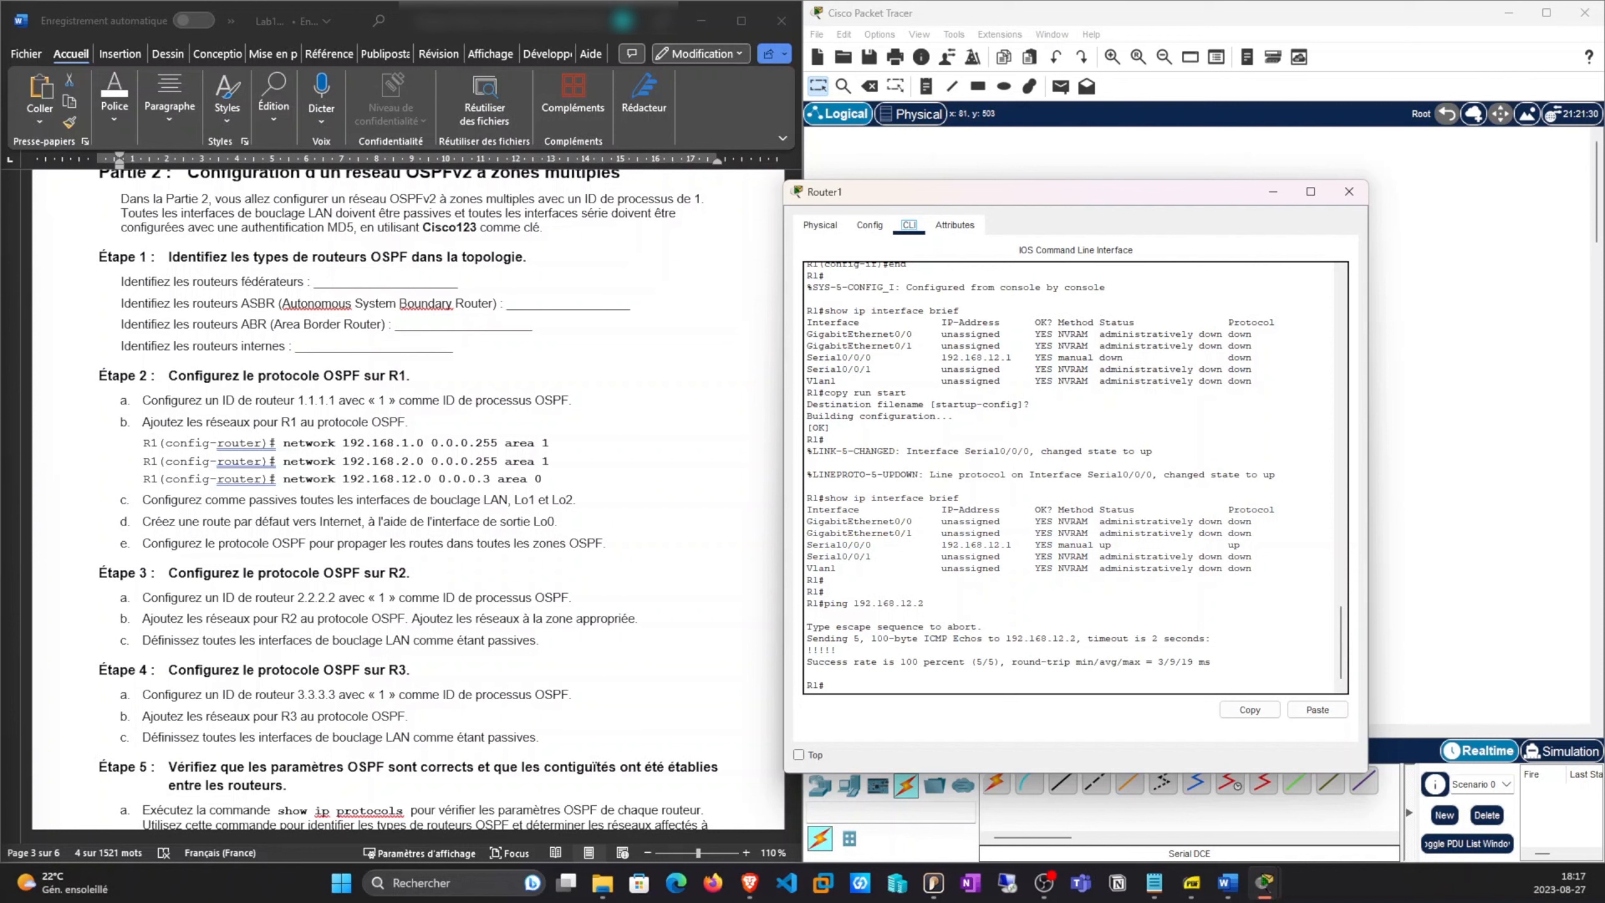
pyautogui.hotkey('alt', 'Tab')
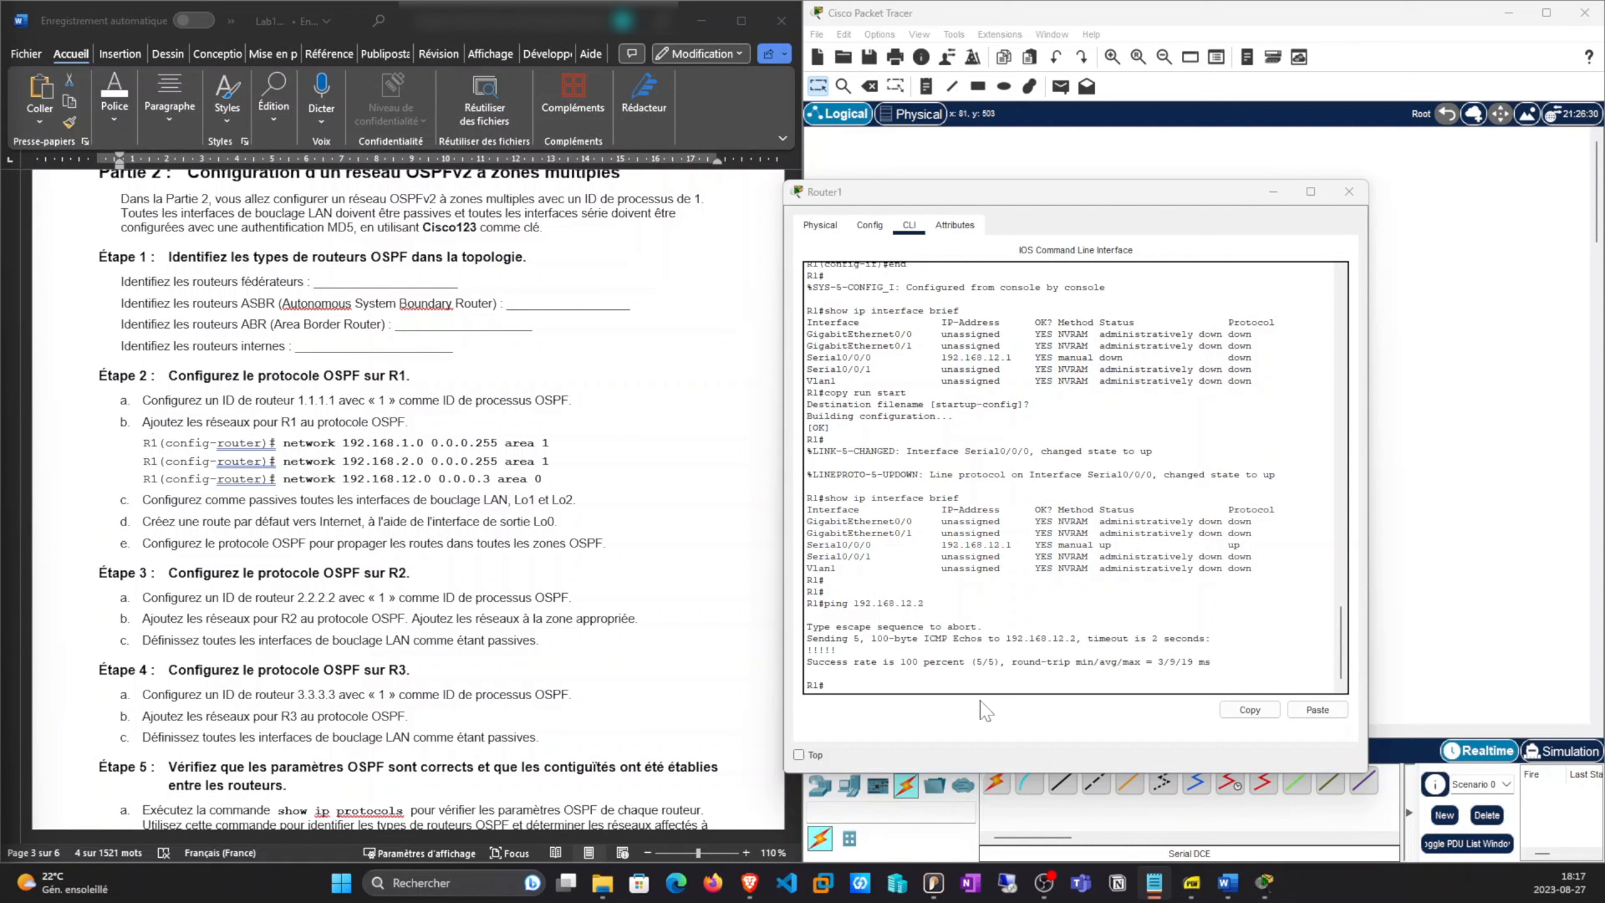
pyautogui.click(987, 678)
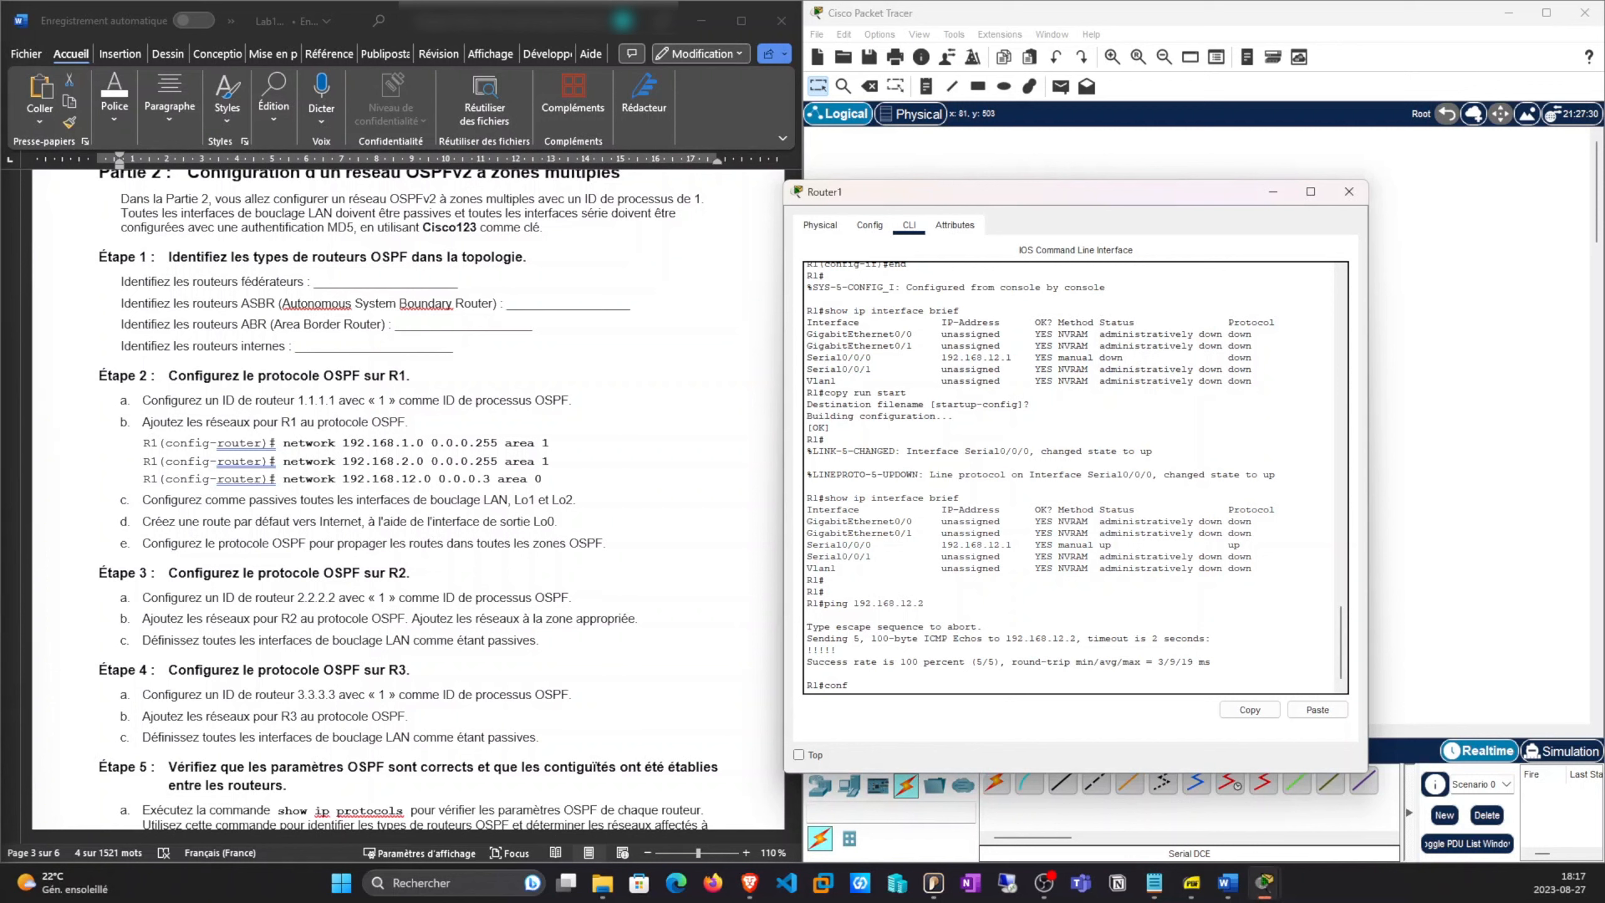
pyautogui.write('conf t')
pyautogui.press('Return')
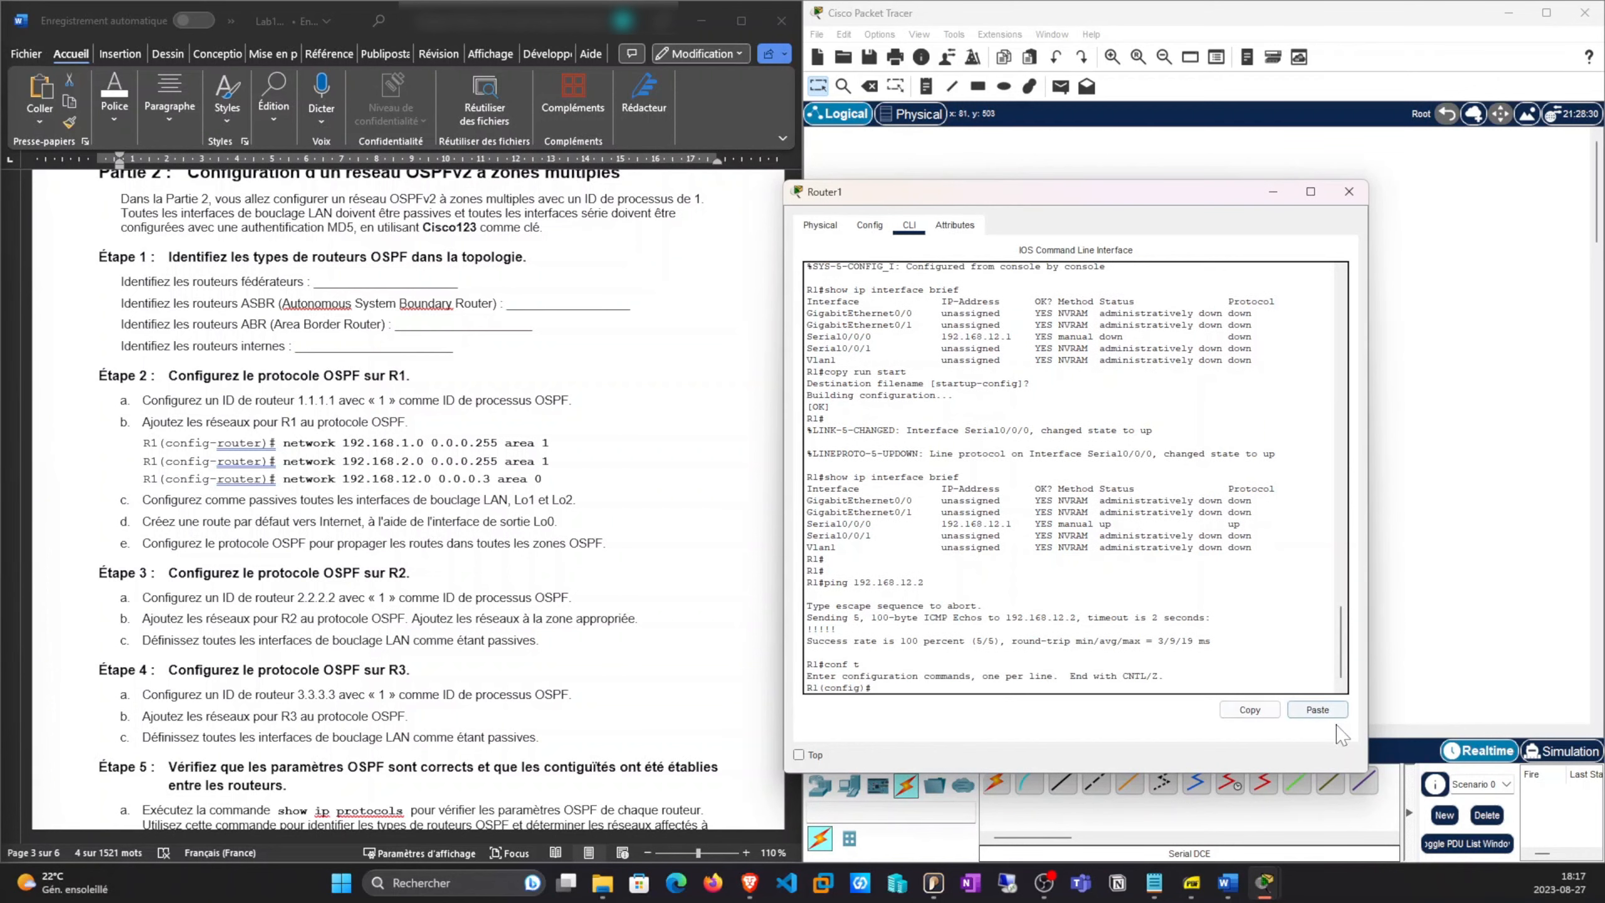
pyautogui.click(1317, 709)
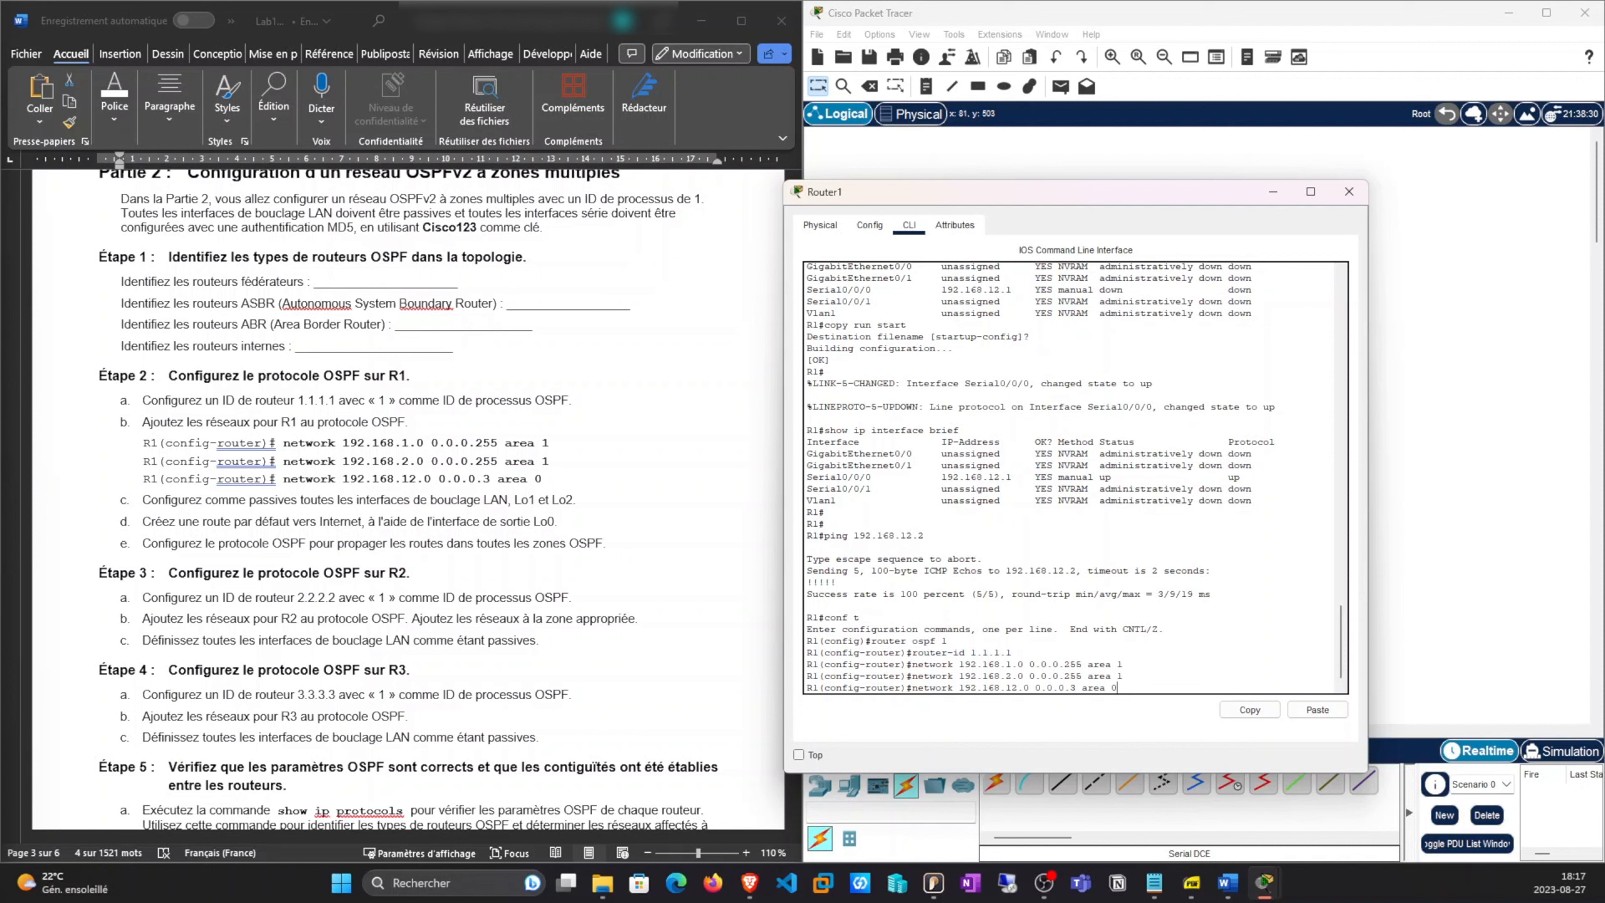
pyautogui.press('Return')
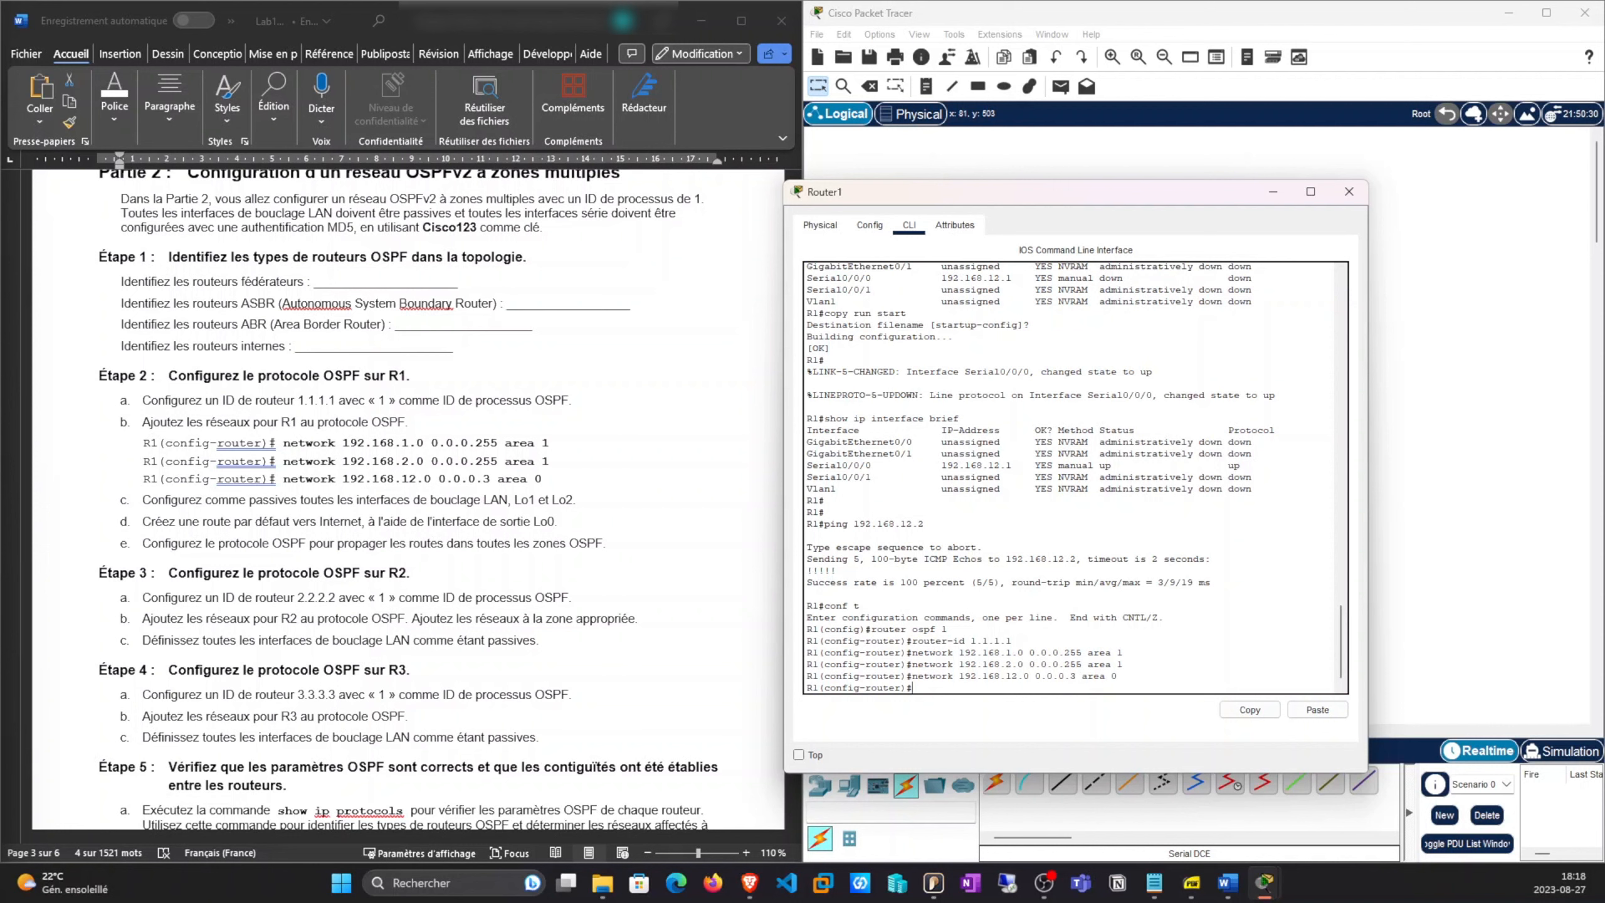
# Leave R1's OSPF configuration, then create and enable interface loopback 1 with address 192.168.1.1 255.255.255.0
pyautogui.hotkey('alt', 'Tab')
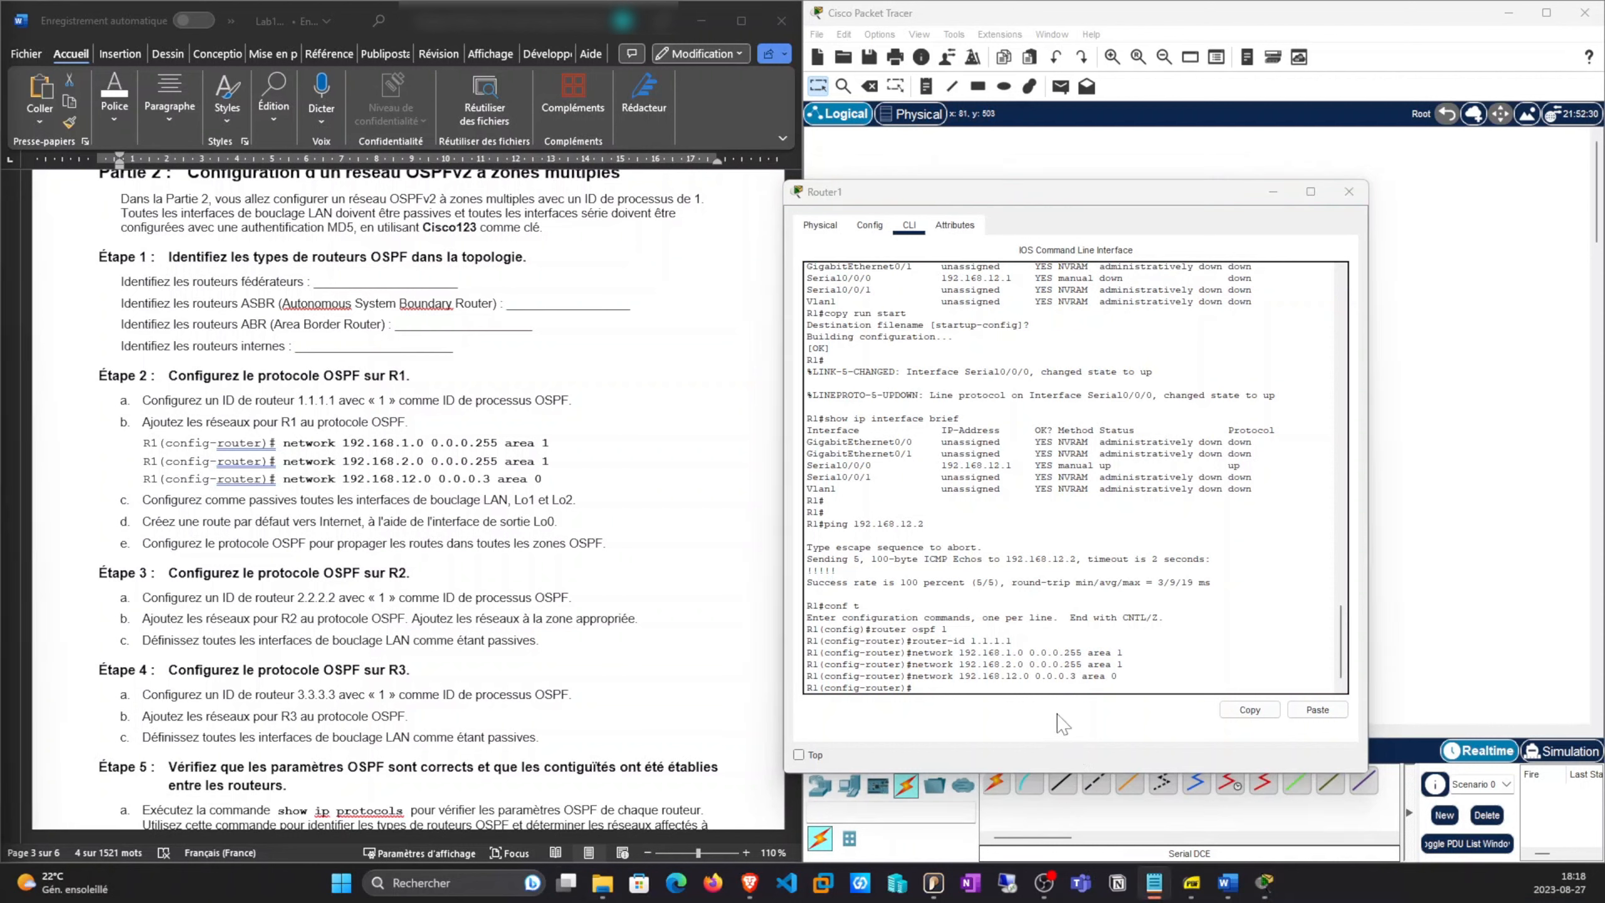
pyautogui.click(1067, 671)
pyautogui.write('end')
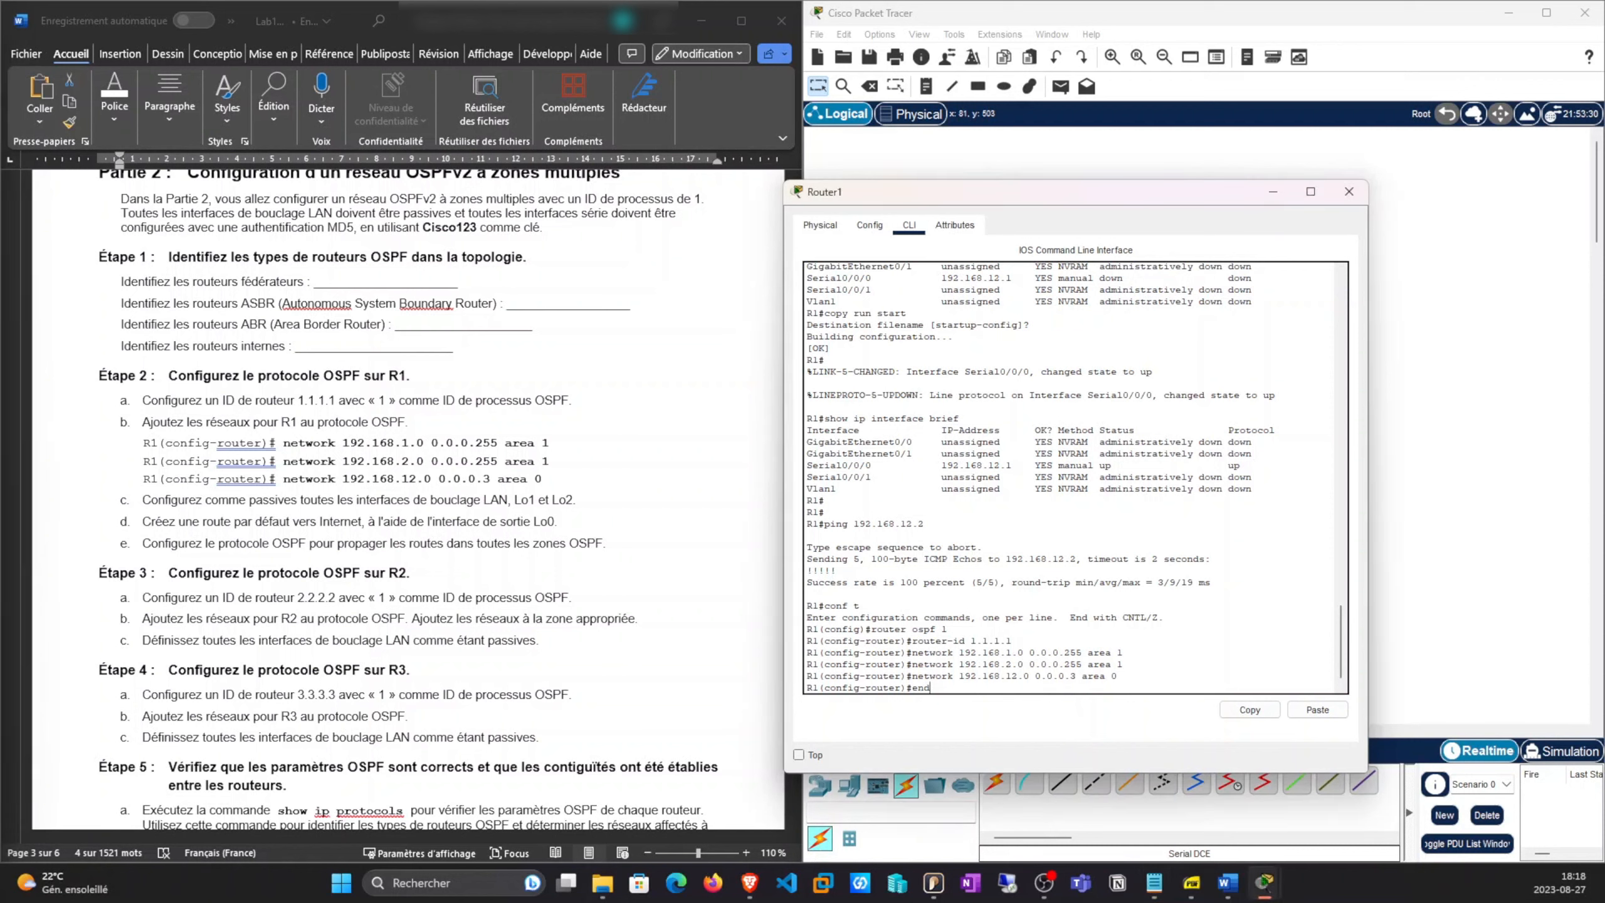
pyautogui.press('Return')
pyautogui.press('Return')
pyautogui.click(1317, 709)
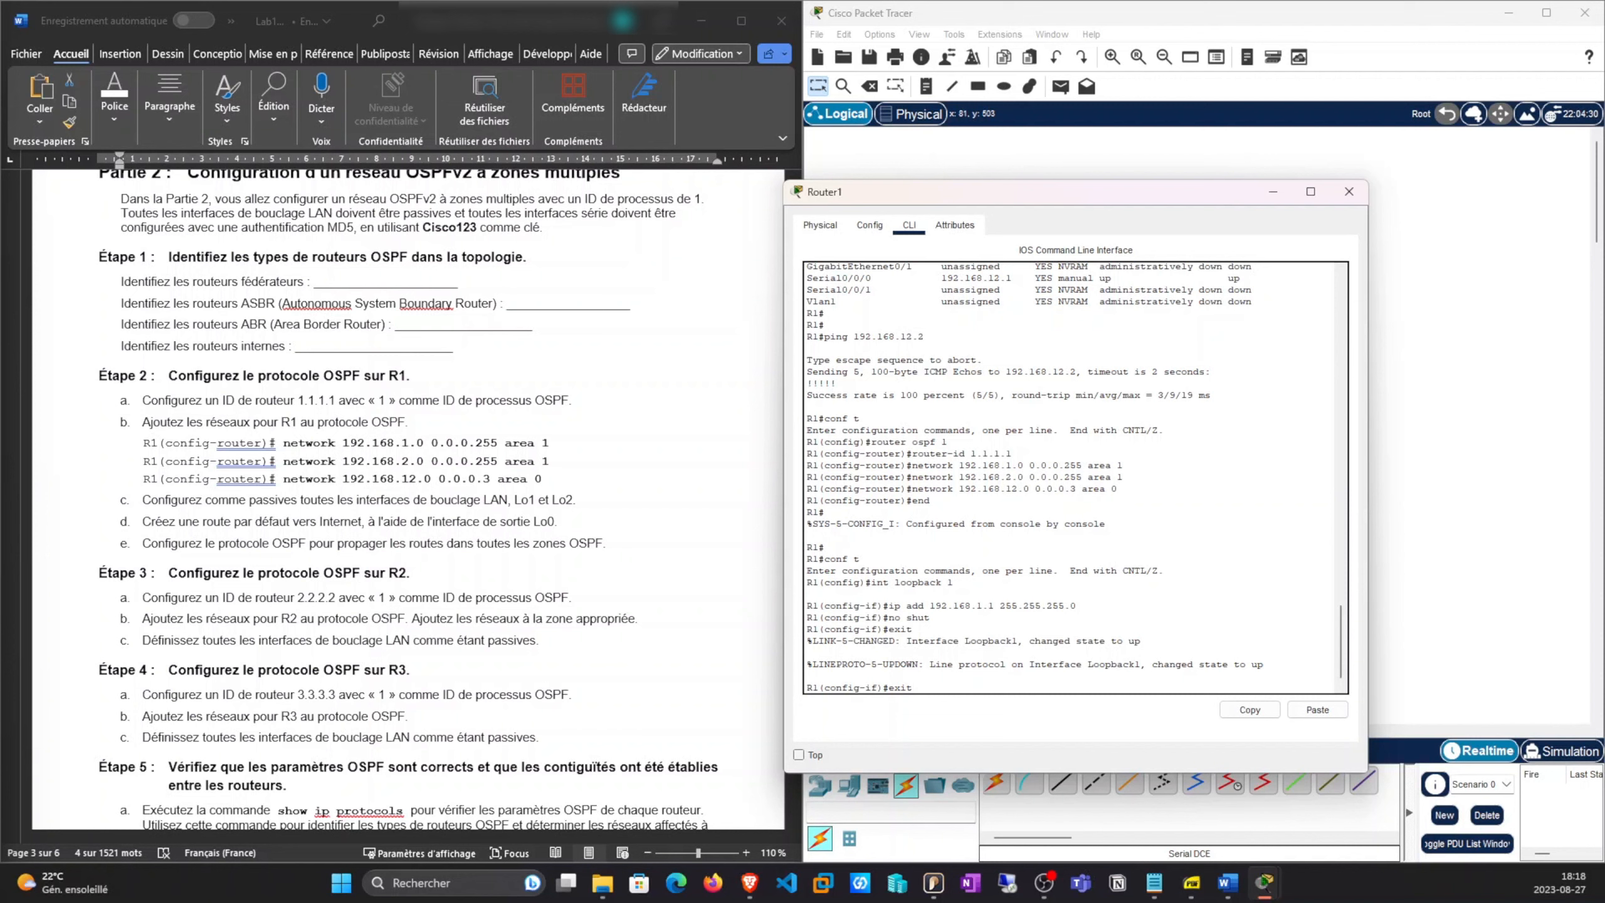
pyautogui.press('BackSpace')
pyautogui.press('BackSpace')
pyautogui.press('BackSpace')
pyautogui.press('BackSpace')
# End R1's current configuration session, then create and enable interface loopback 2 with address 192.168.2.1 255.255.255.0
pyautogui.hotkey('alt', 'Tab')
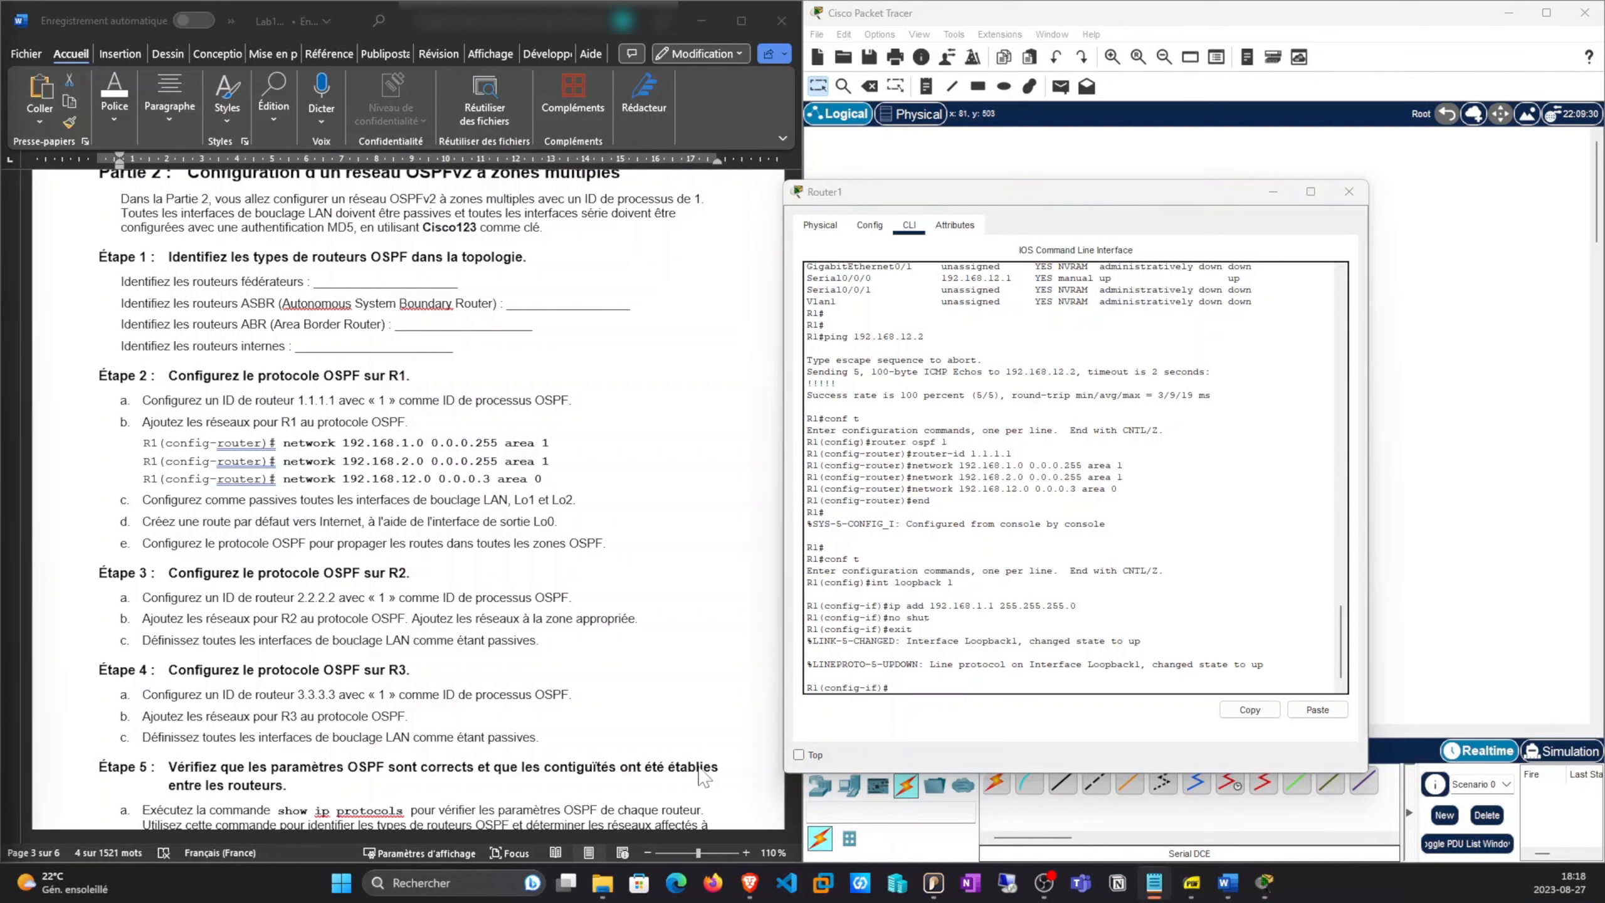
pyautogui.hotkey('alt', 'Tab')
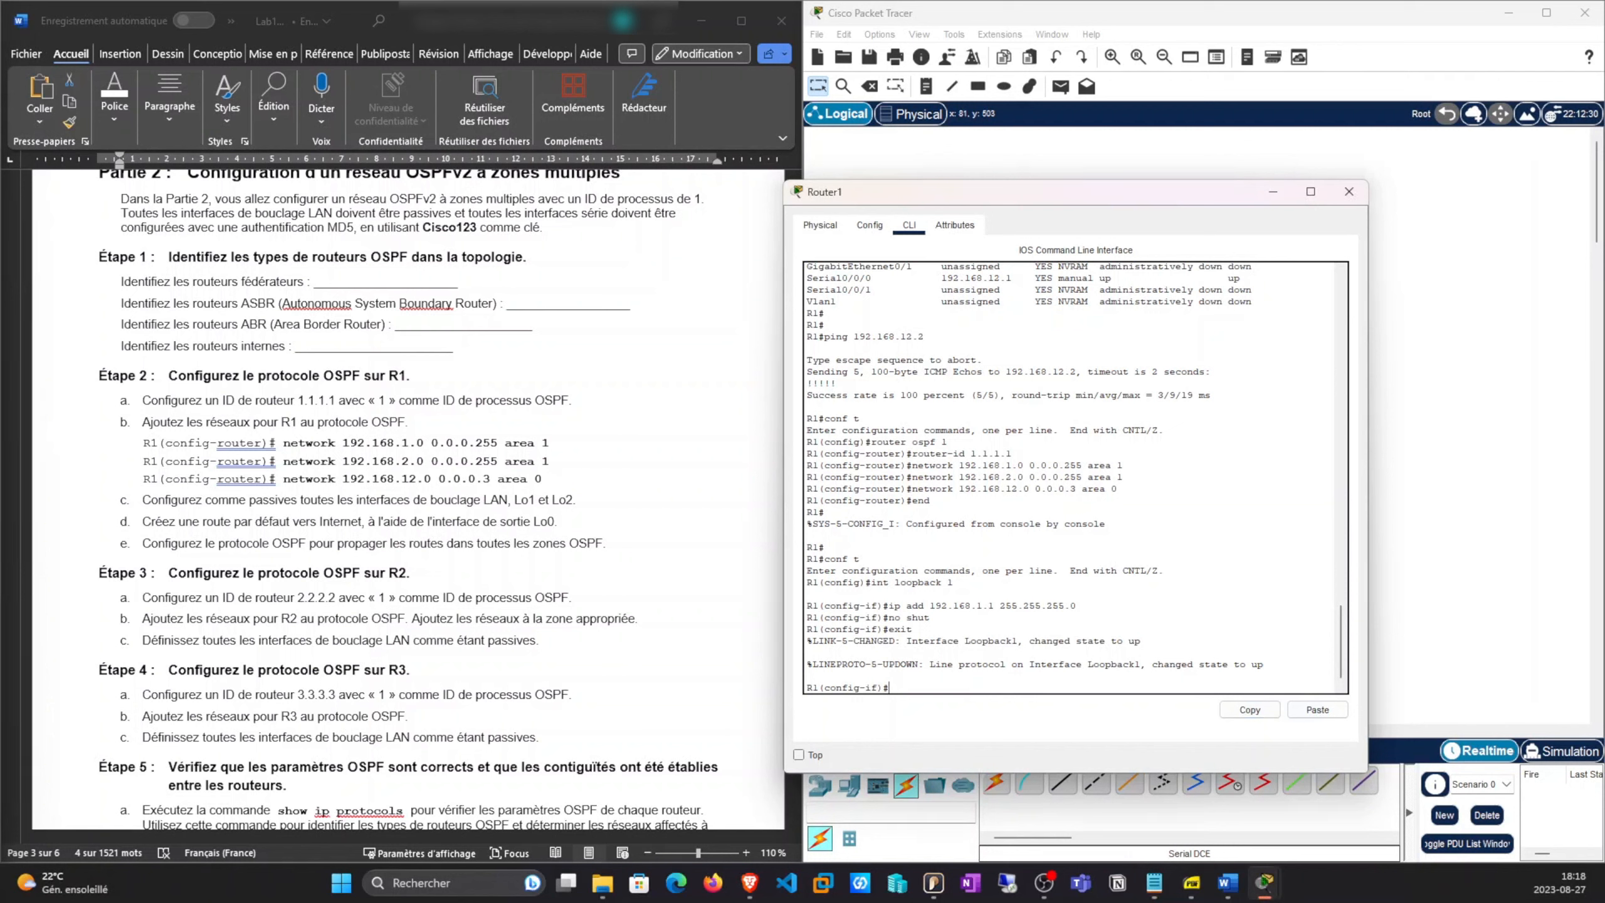
pyautogui.write('end')
pyautogui.press('Return')
pyautogui.press('Return')
pyautogui.press('Return')
pyautogui.write('conf')
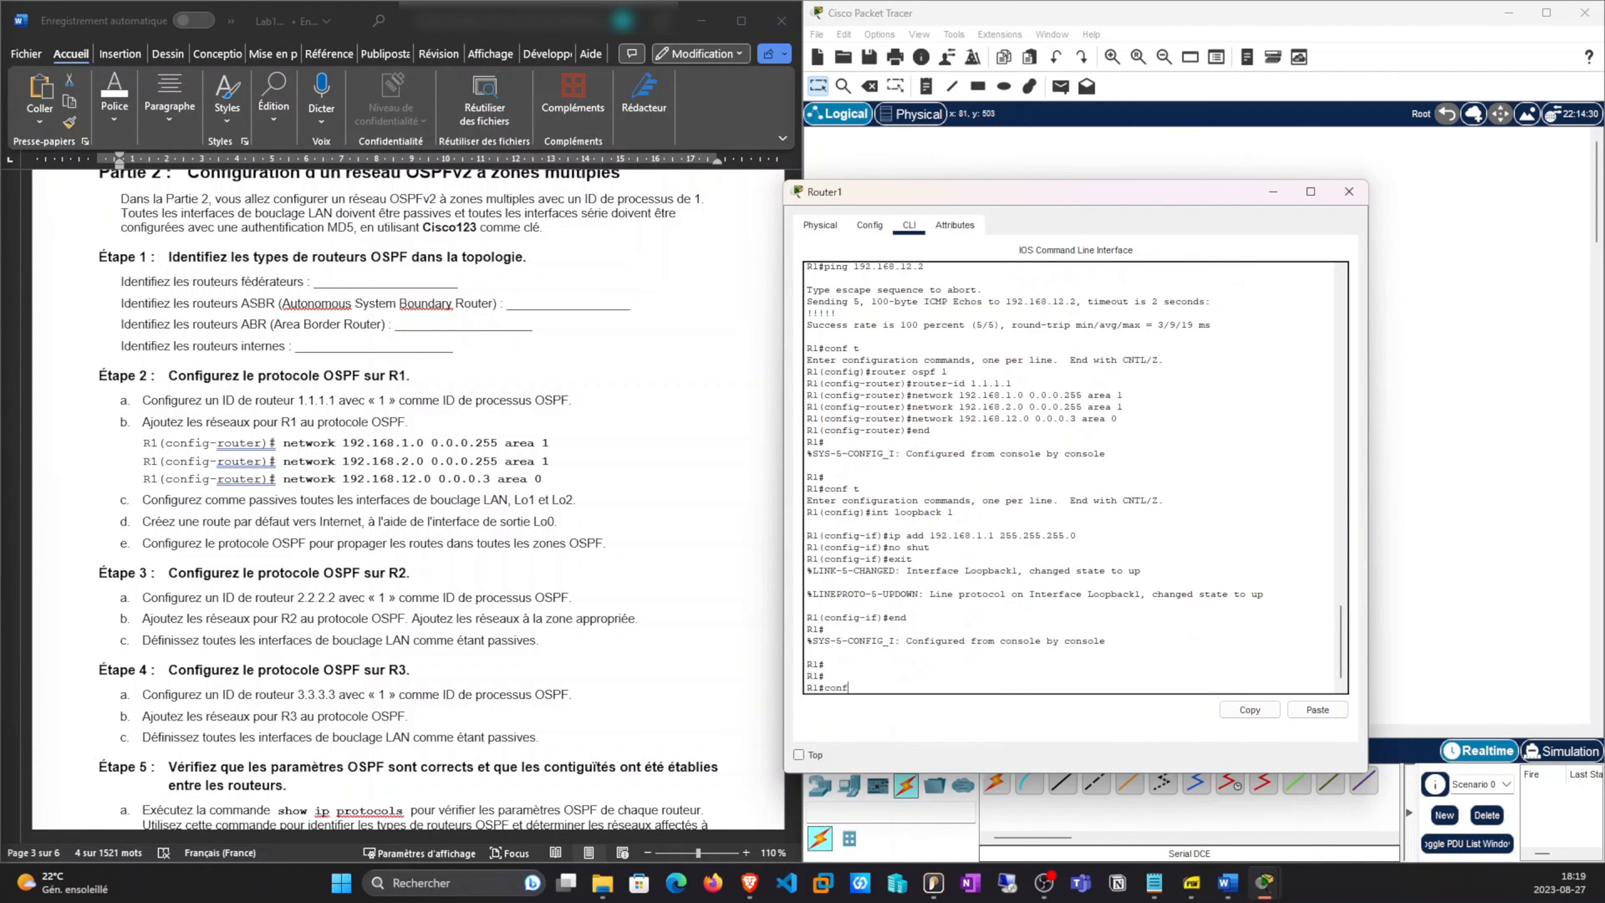
pyautogui.write(' t')
pyautogui.press('Return')
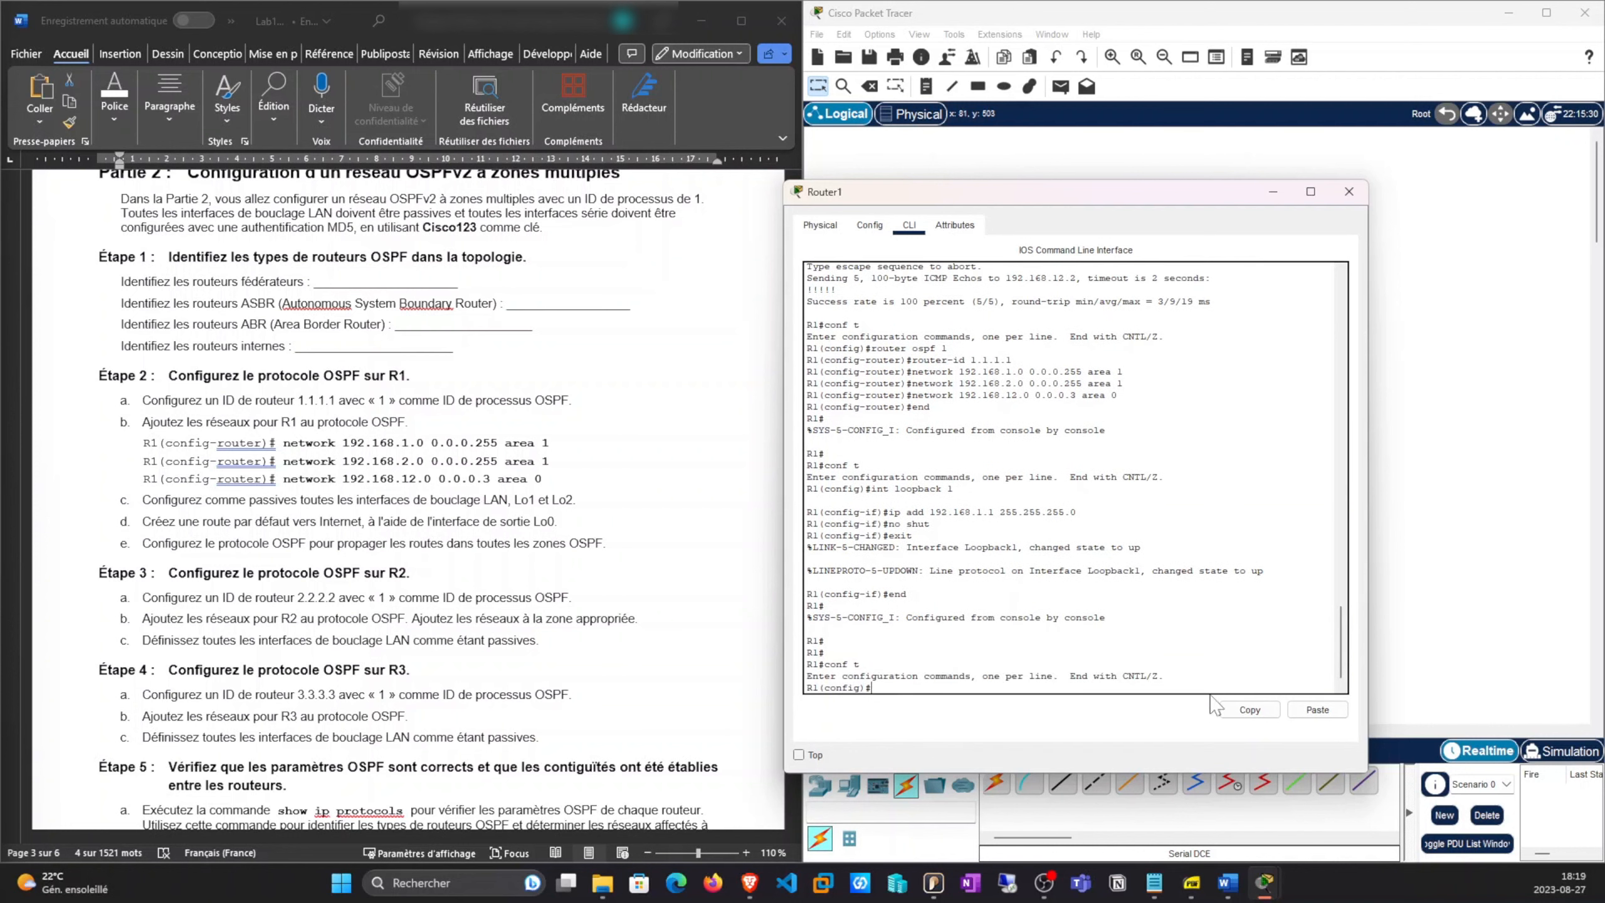
pyautogui.click(1317, 709)
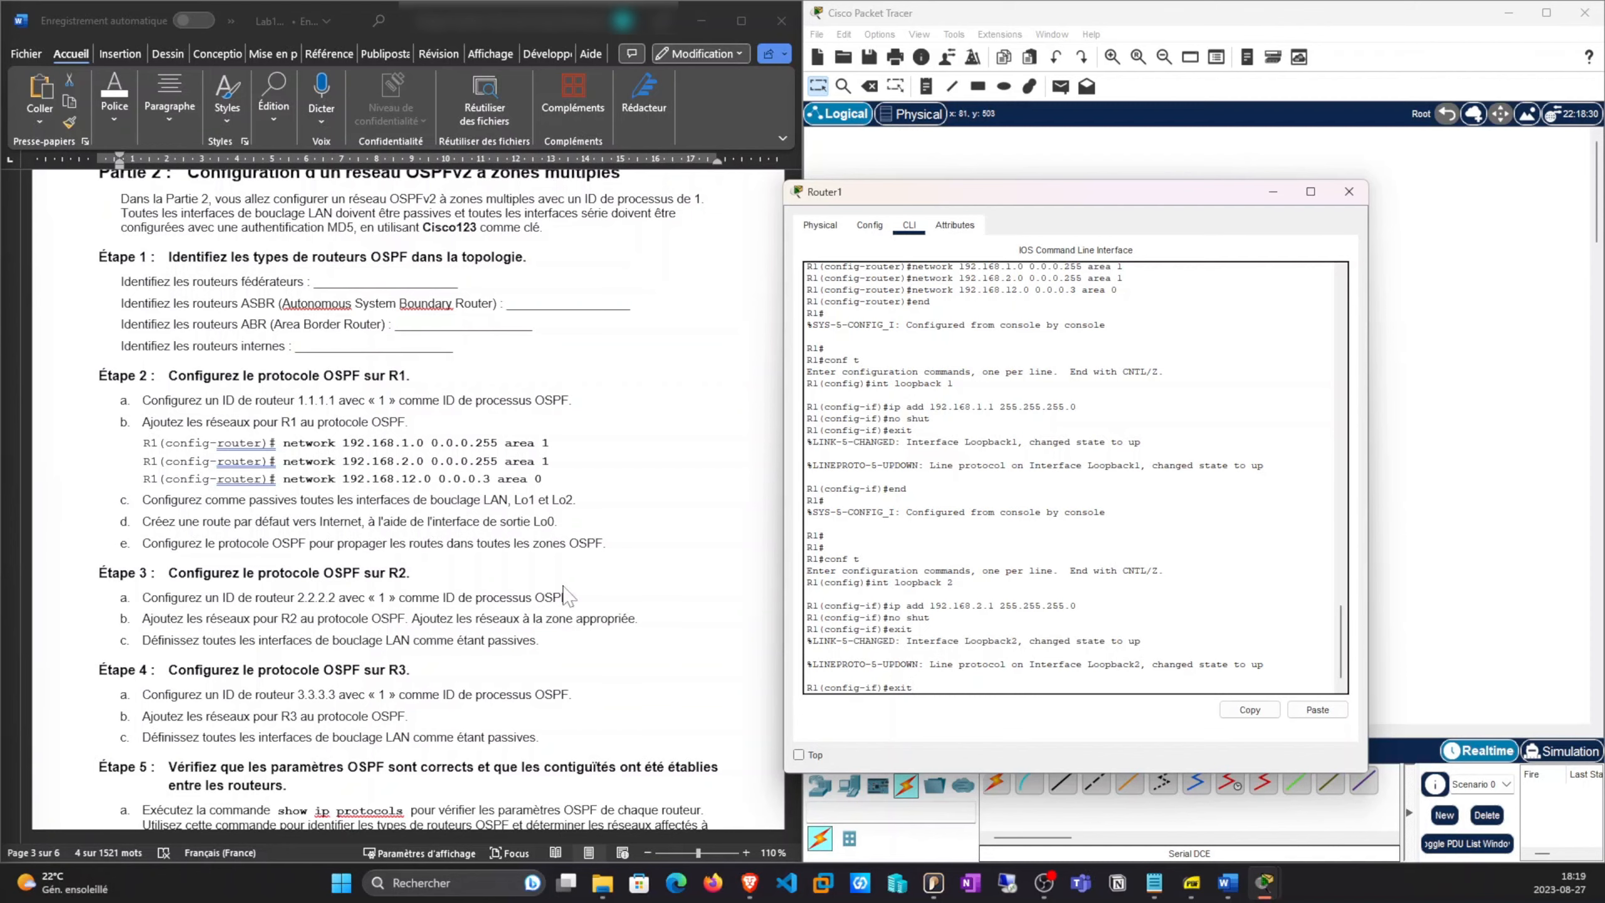
# Review the lab document's topology diagram, addressing table and the OSPF configuration steps for R1
pyautogui.scroll(10, 565, 588)
pyautogui.scroll(15, 714, 629)
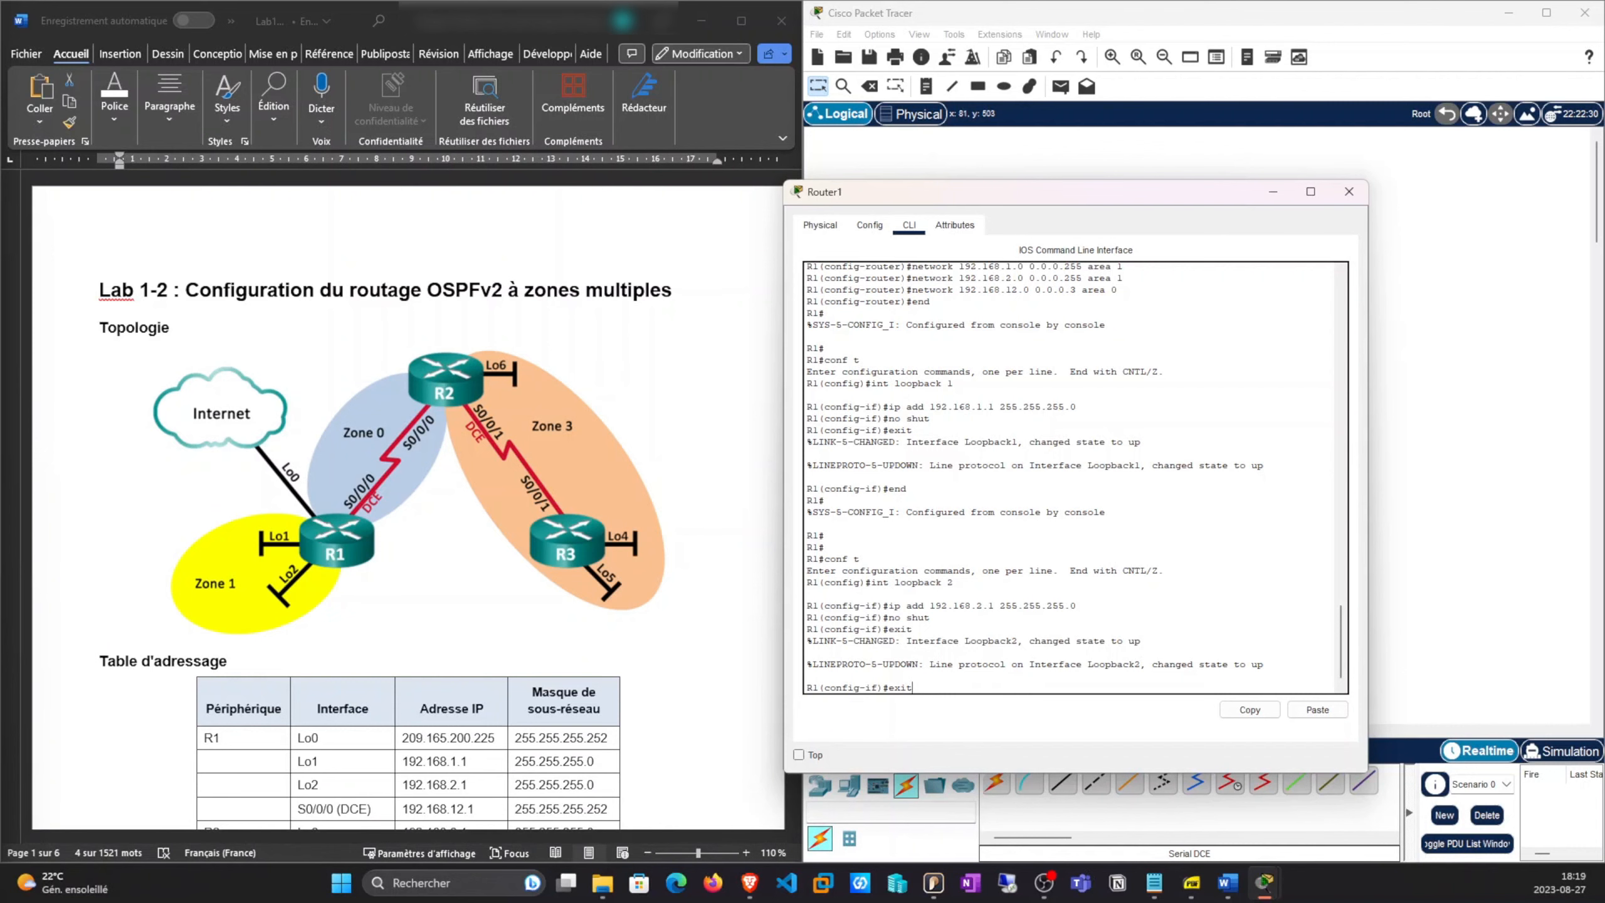
pyautogui.scroll(-12, 584, 576)
pyautogui.scroll(-15, 585, 575)
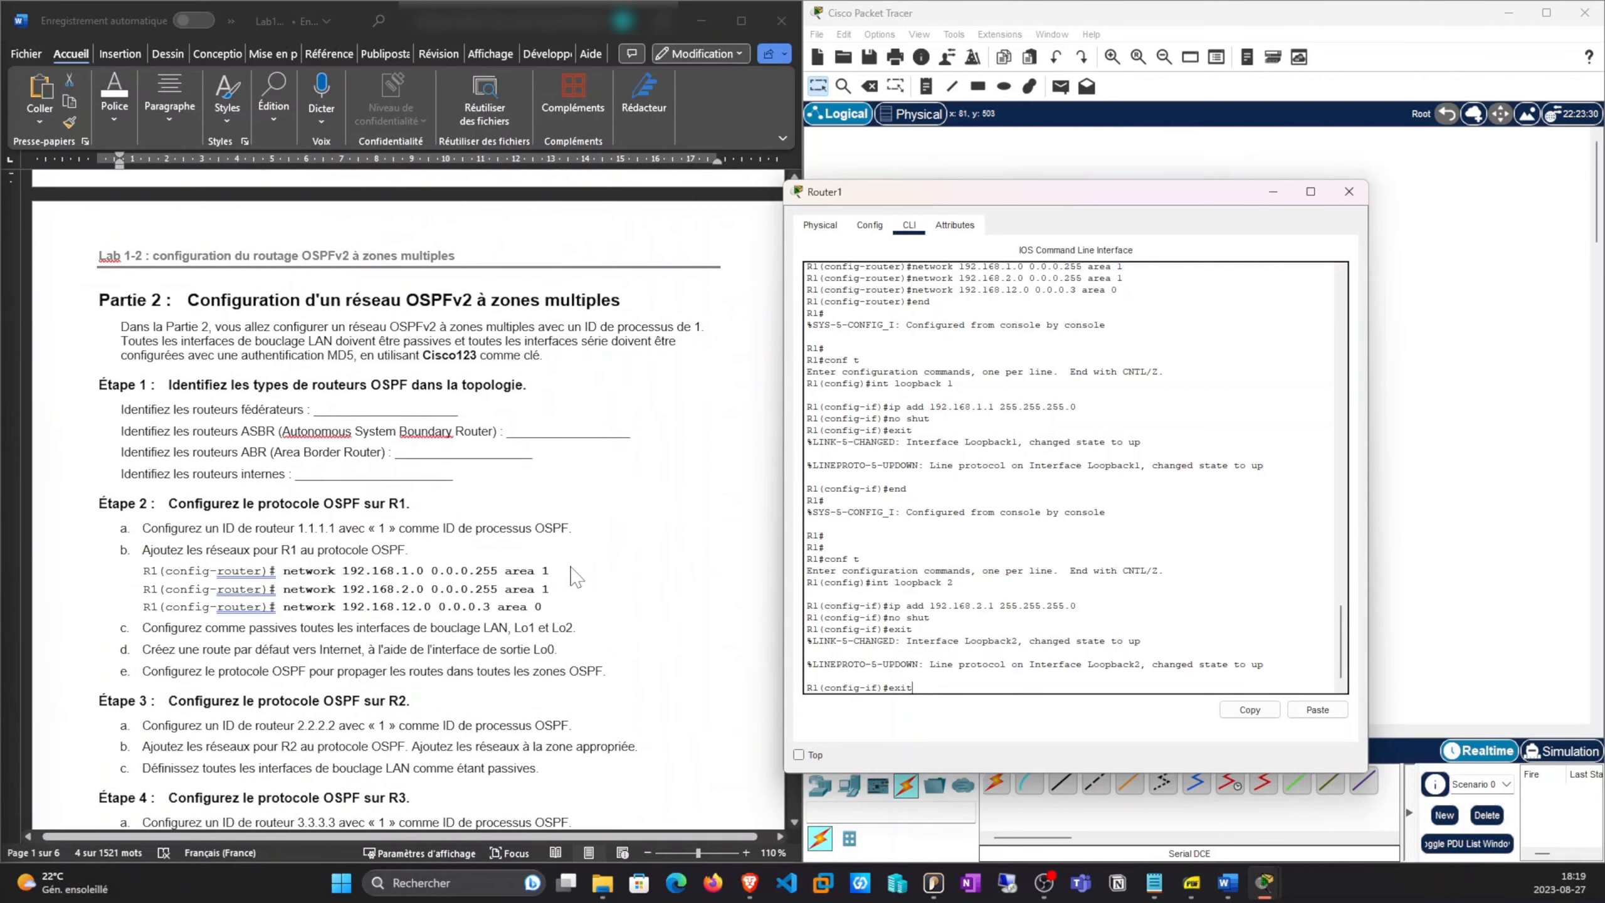
pyautogui.scroll(1, 546, 572)
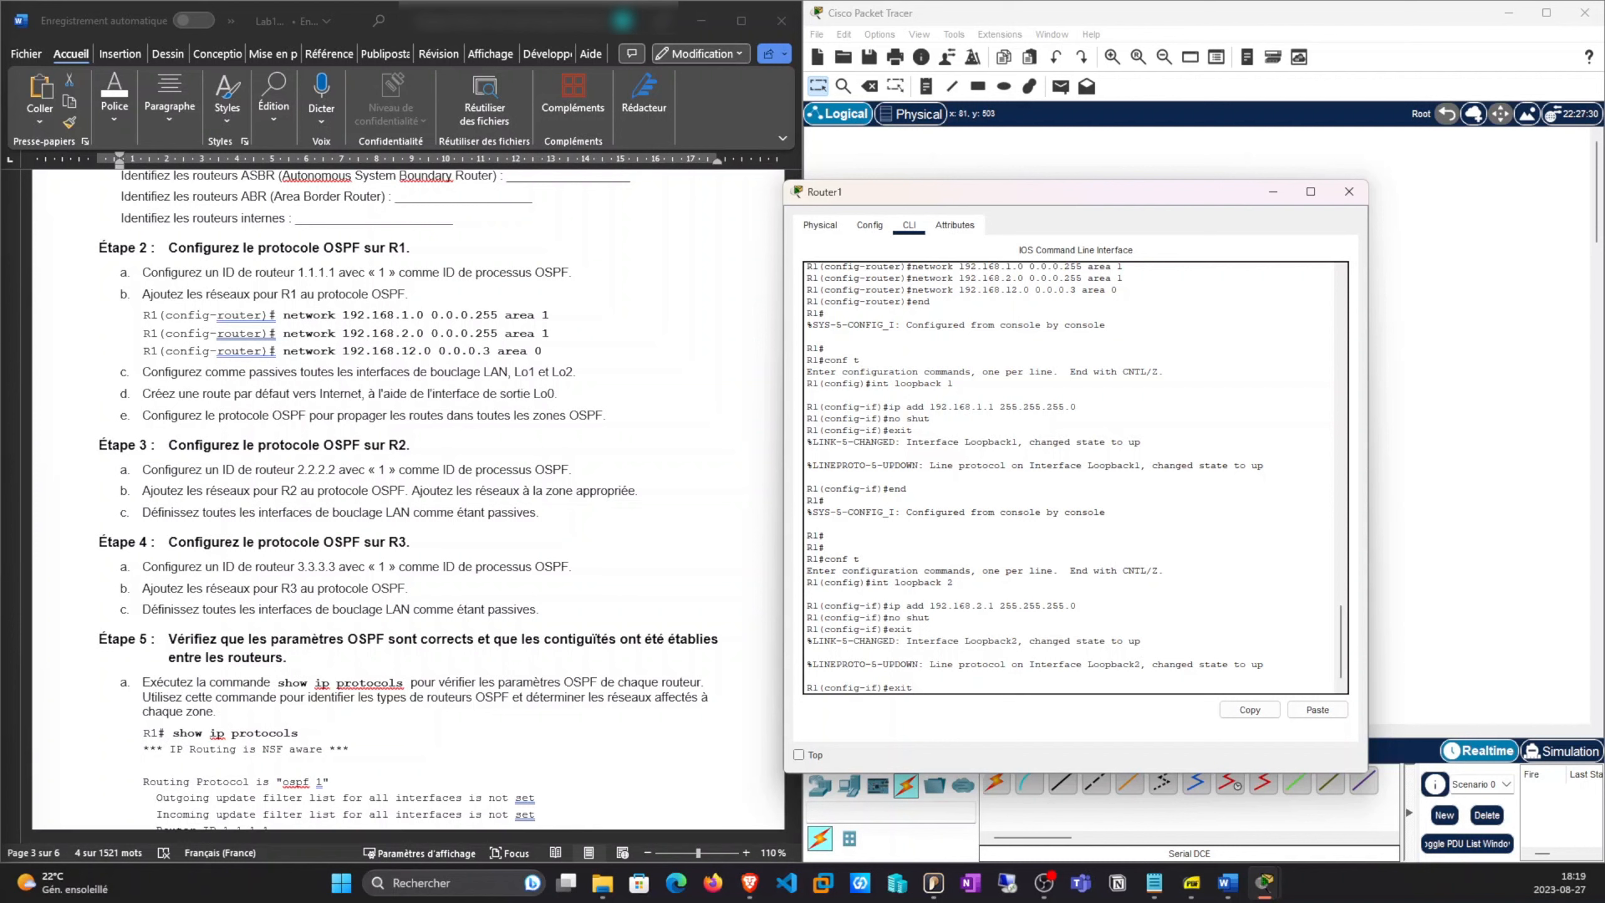
pyautogui.click(1318, 709)
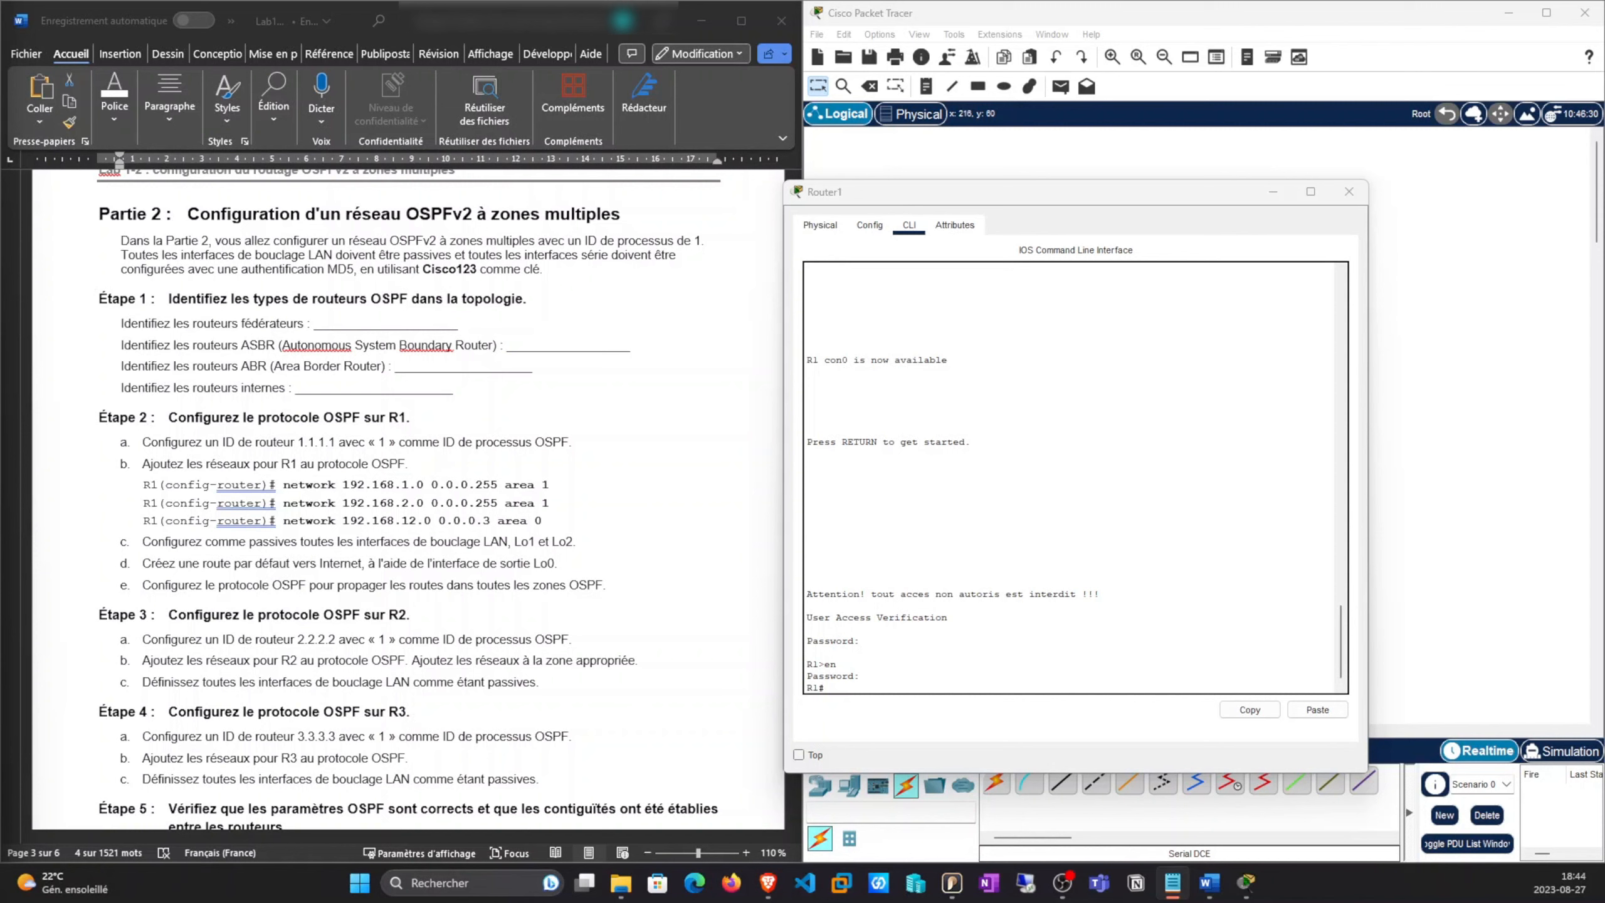
# On R1 (Router1), enter global configuration mode and add a default static route 0.0.0.0 0.0.0.0 via 209.165.200.226
pyautogui.click(837, 664)
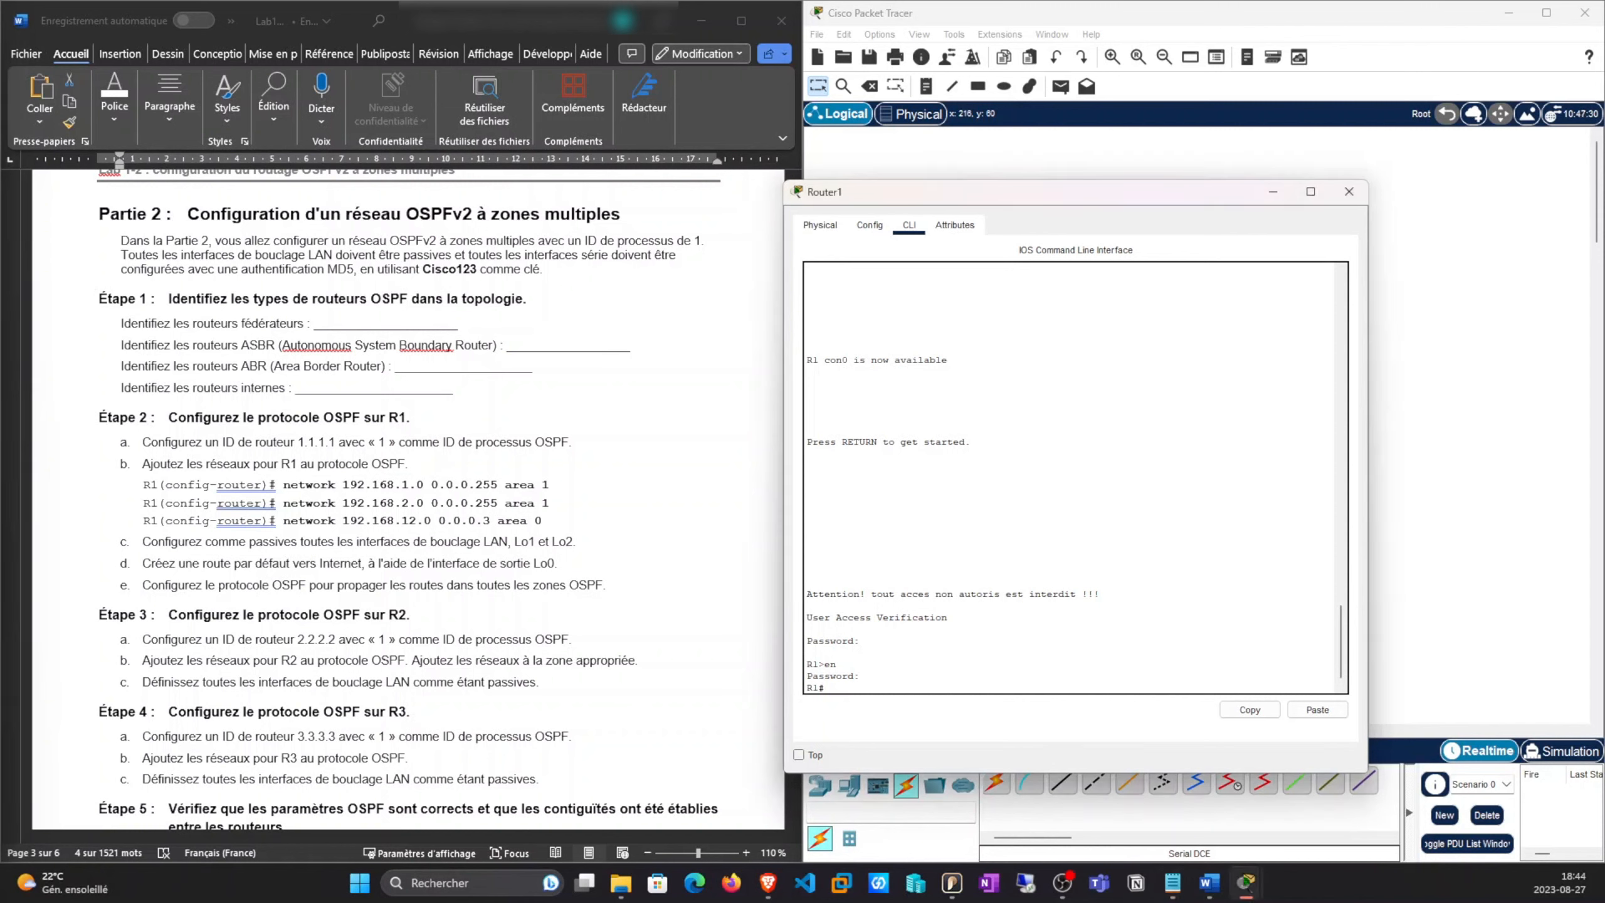
pyautogui.write('conf t')
pyautogui.press('Return')
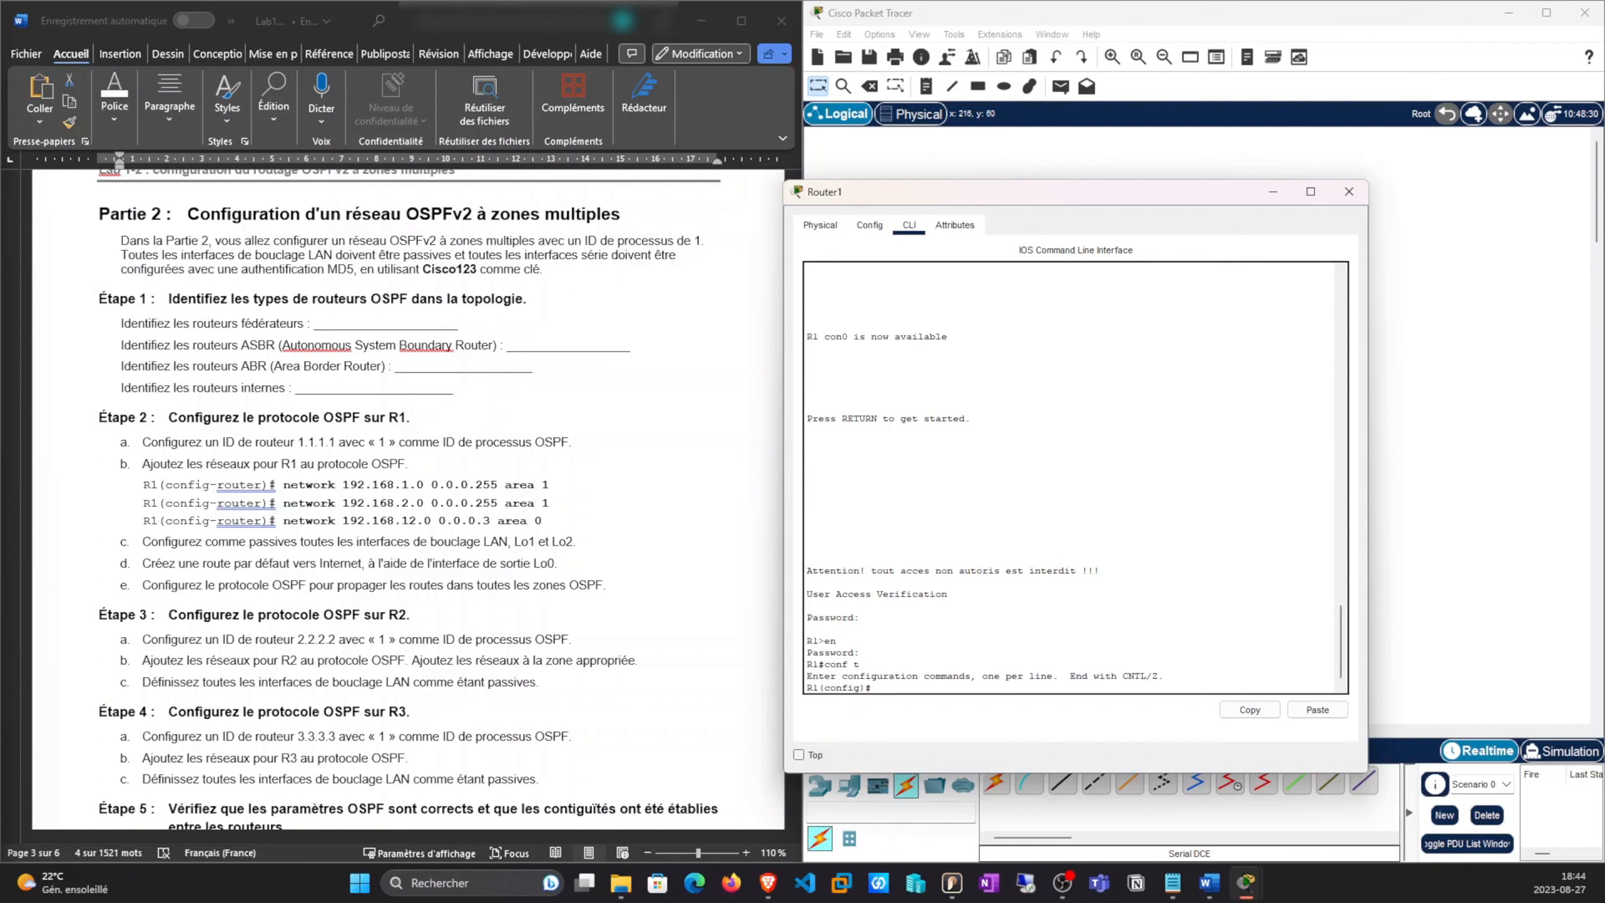
pyautogui.click(1318, 709)
pyautogui.press('Return')
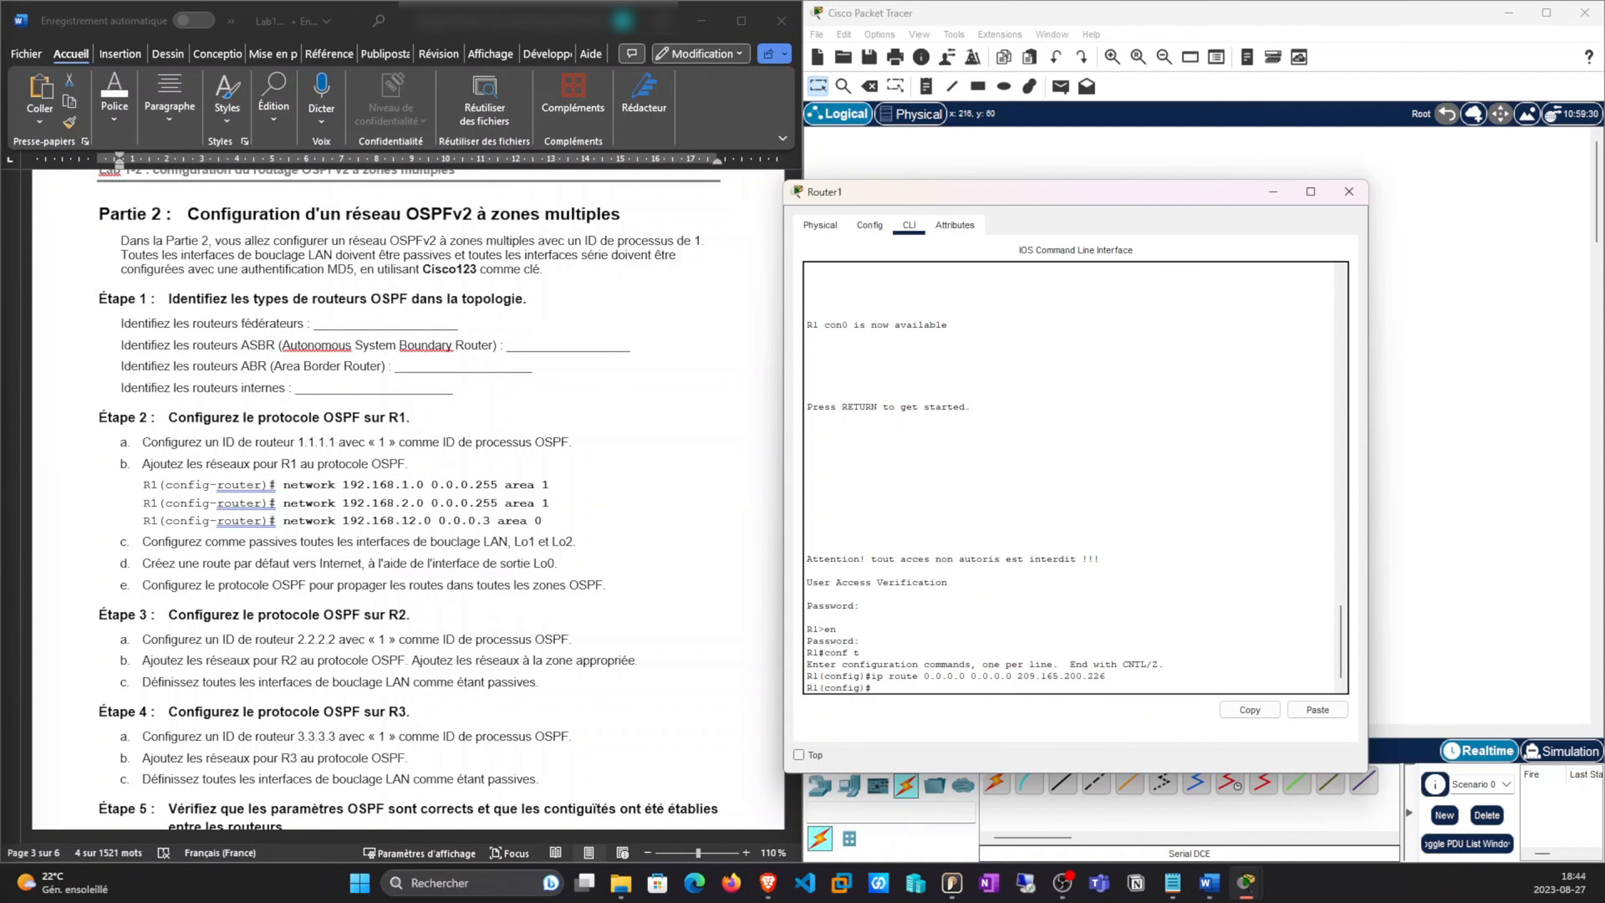
# In R1's OSPF process 1, enable default-information originate to propagate the default route, and end the configuration session
pyautogui.hotkey('alt', 'Tab')
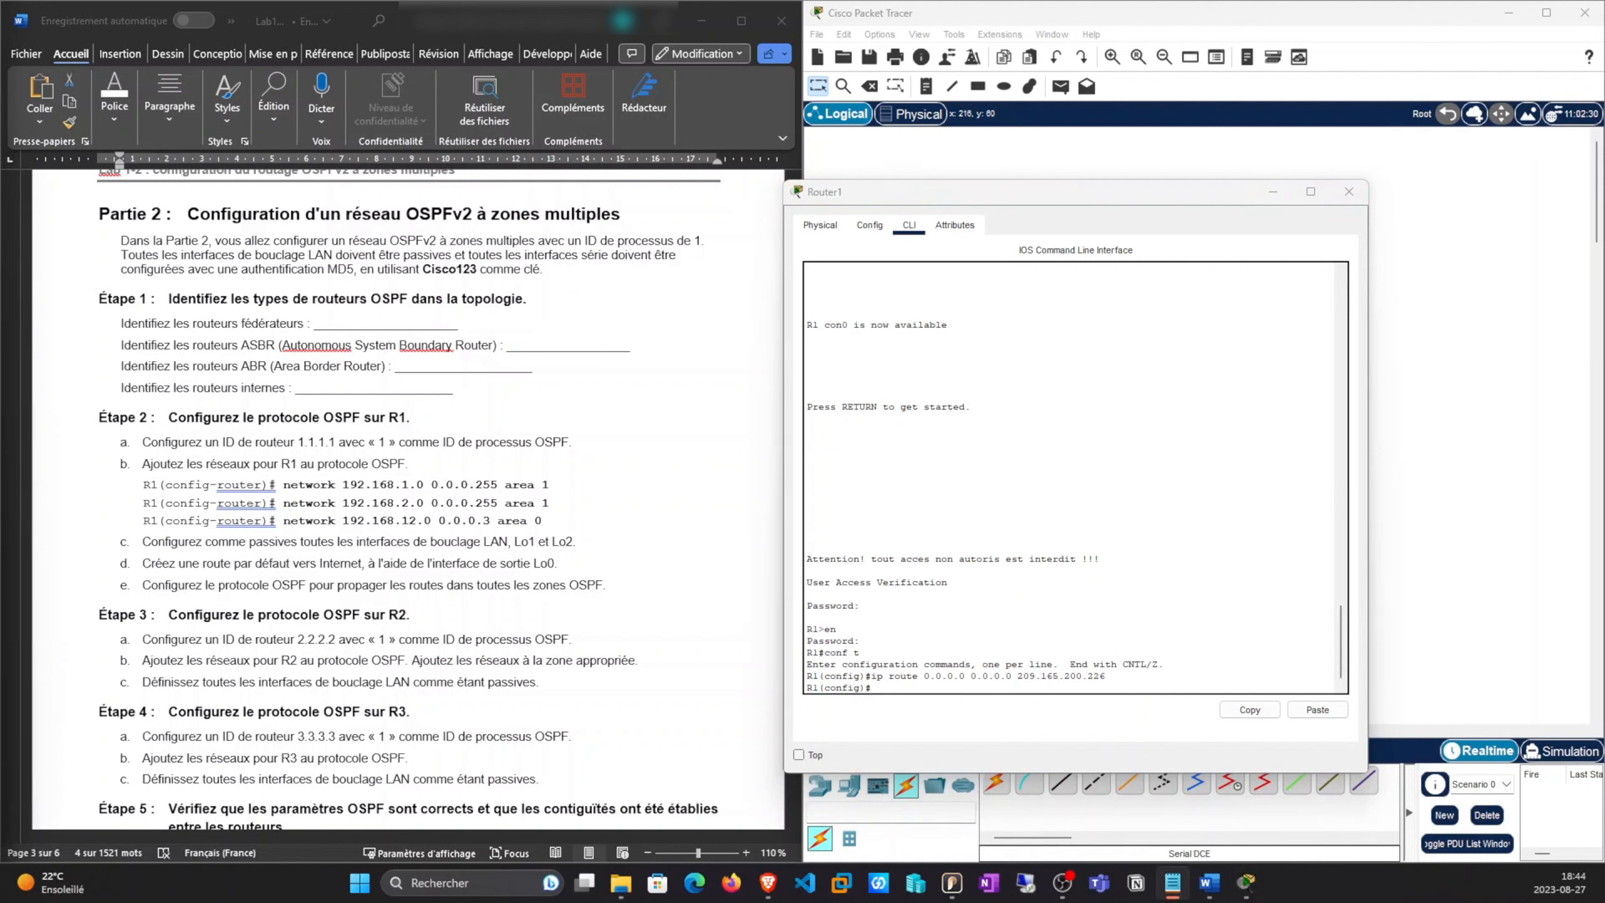
pyautogui.click(1325, 709)
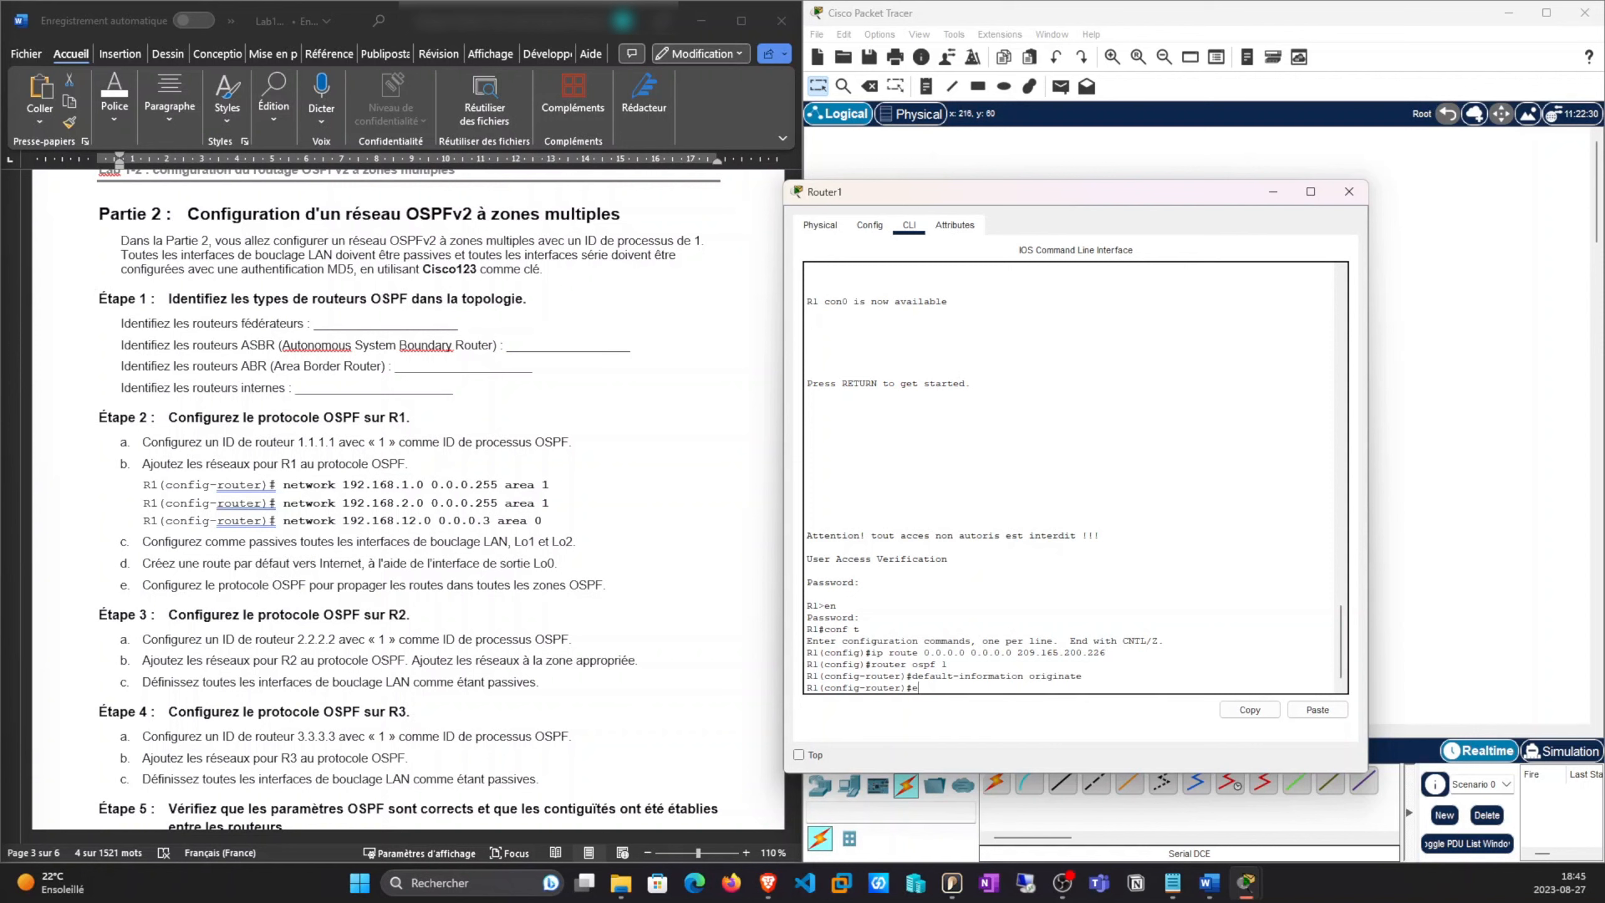
pyautogui.press('BackSpace')
pyautogui.press('BackSpace')
pyautogui.write('nd')
pyautogui.press('Return')
pyautogui.press('Return')
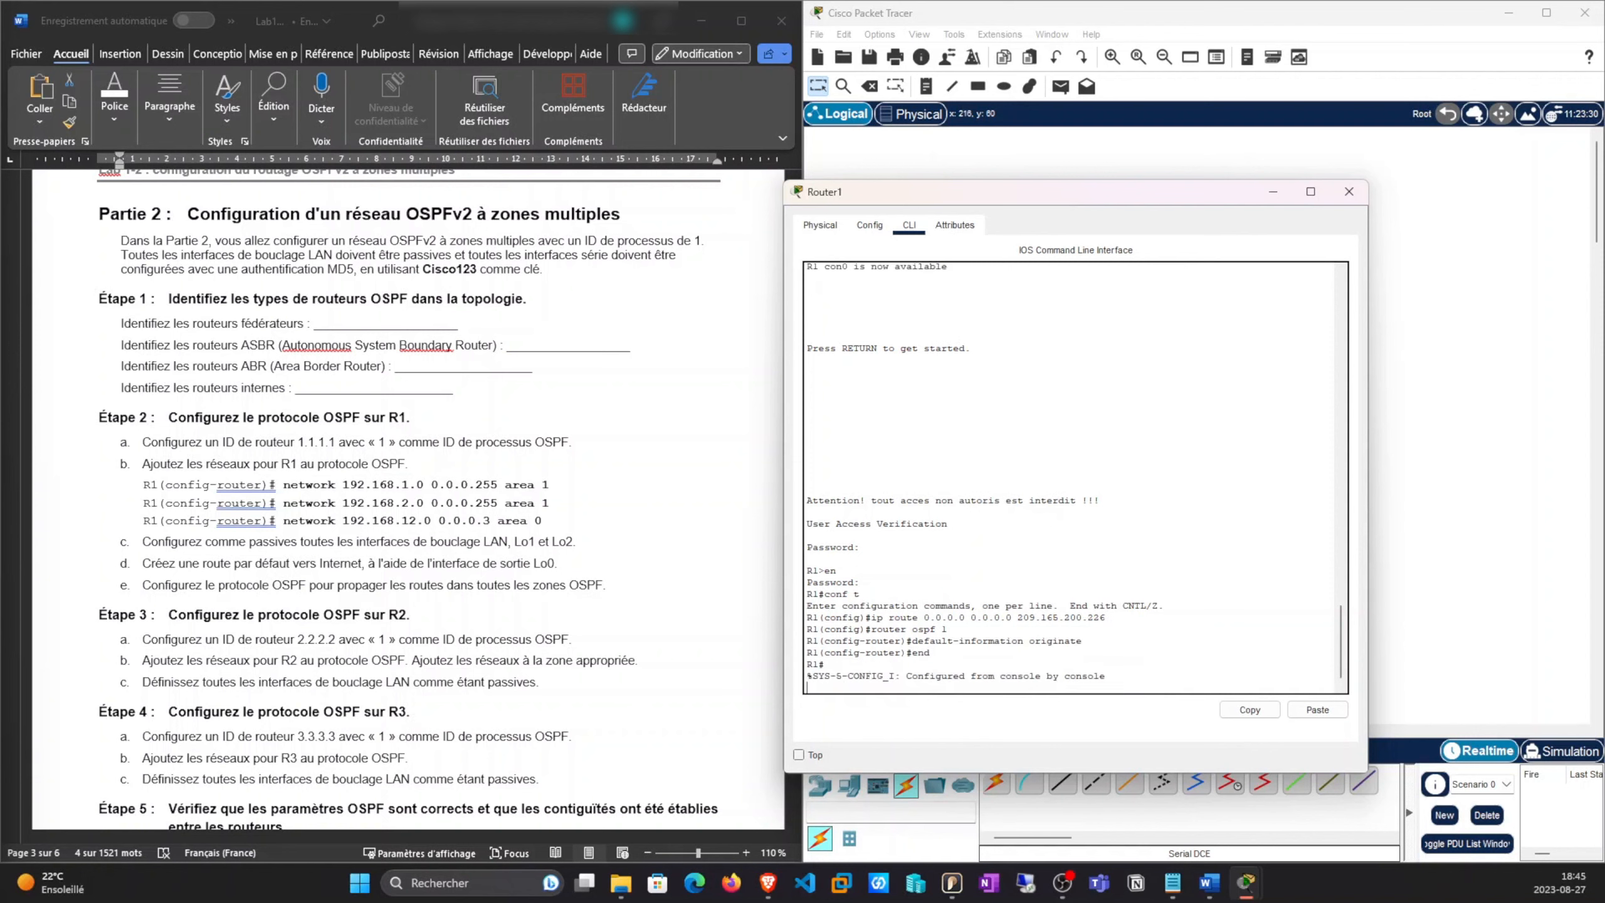
# Save R1's running configuration to the startup configuration, accepting the default destination filename
pyautogui.write('copy')
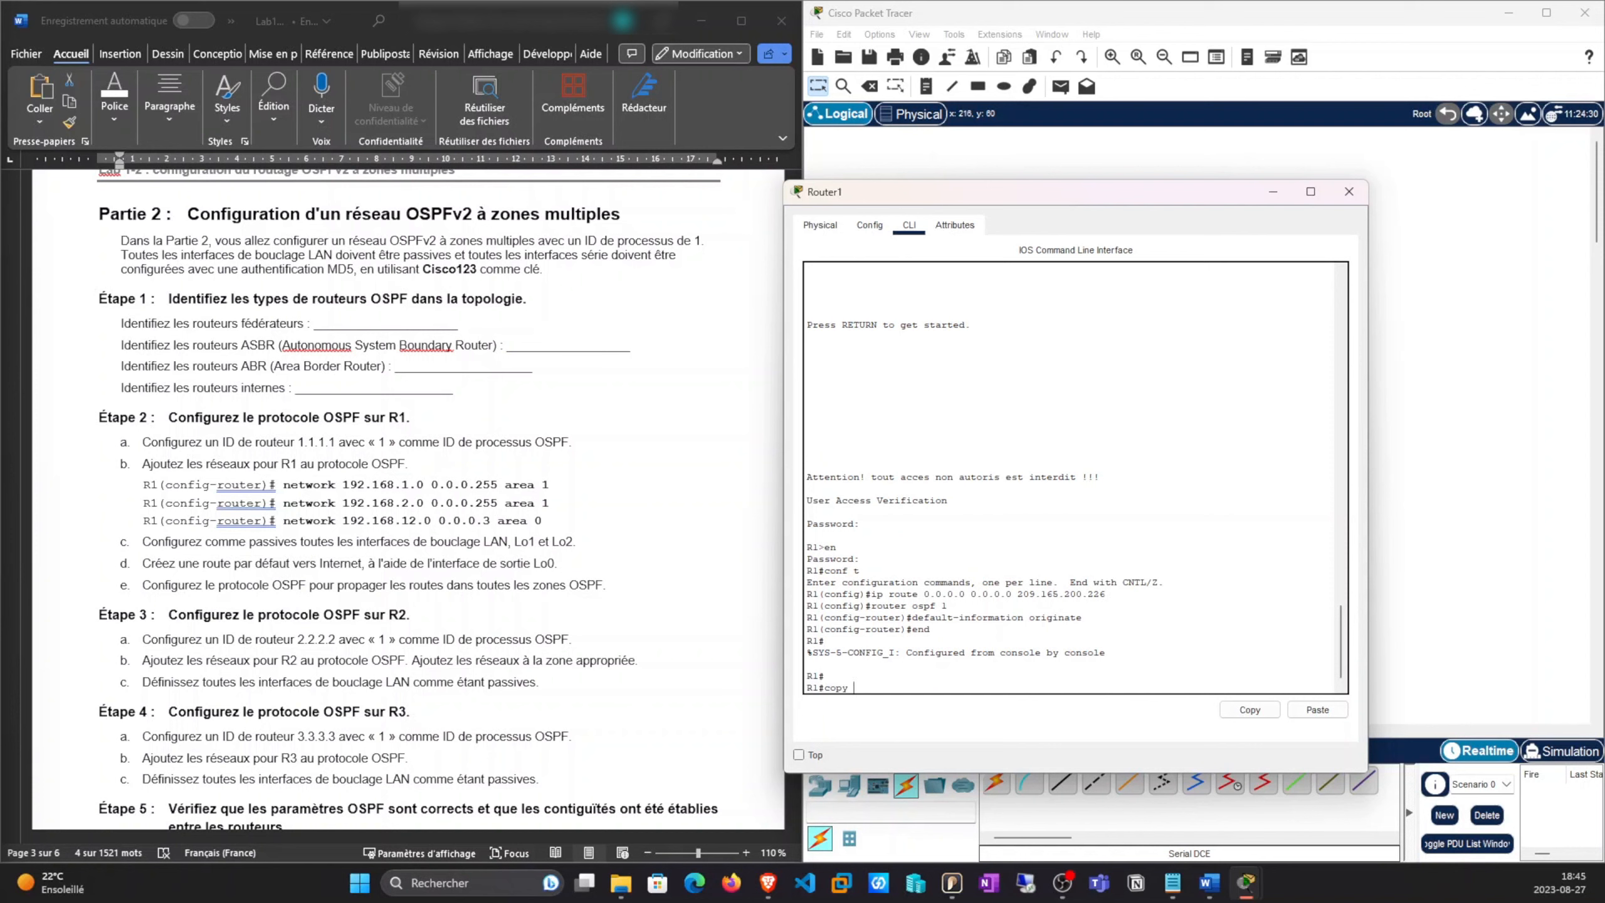
pyautogui.write(' run start')
pyautogui.press('Return')
pyautogui.press('Return')
pyautogui.press('Return')
pyautogui.press('Return')
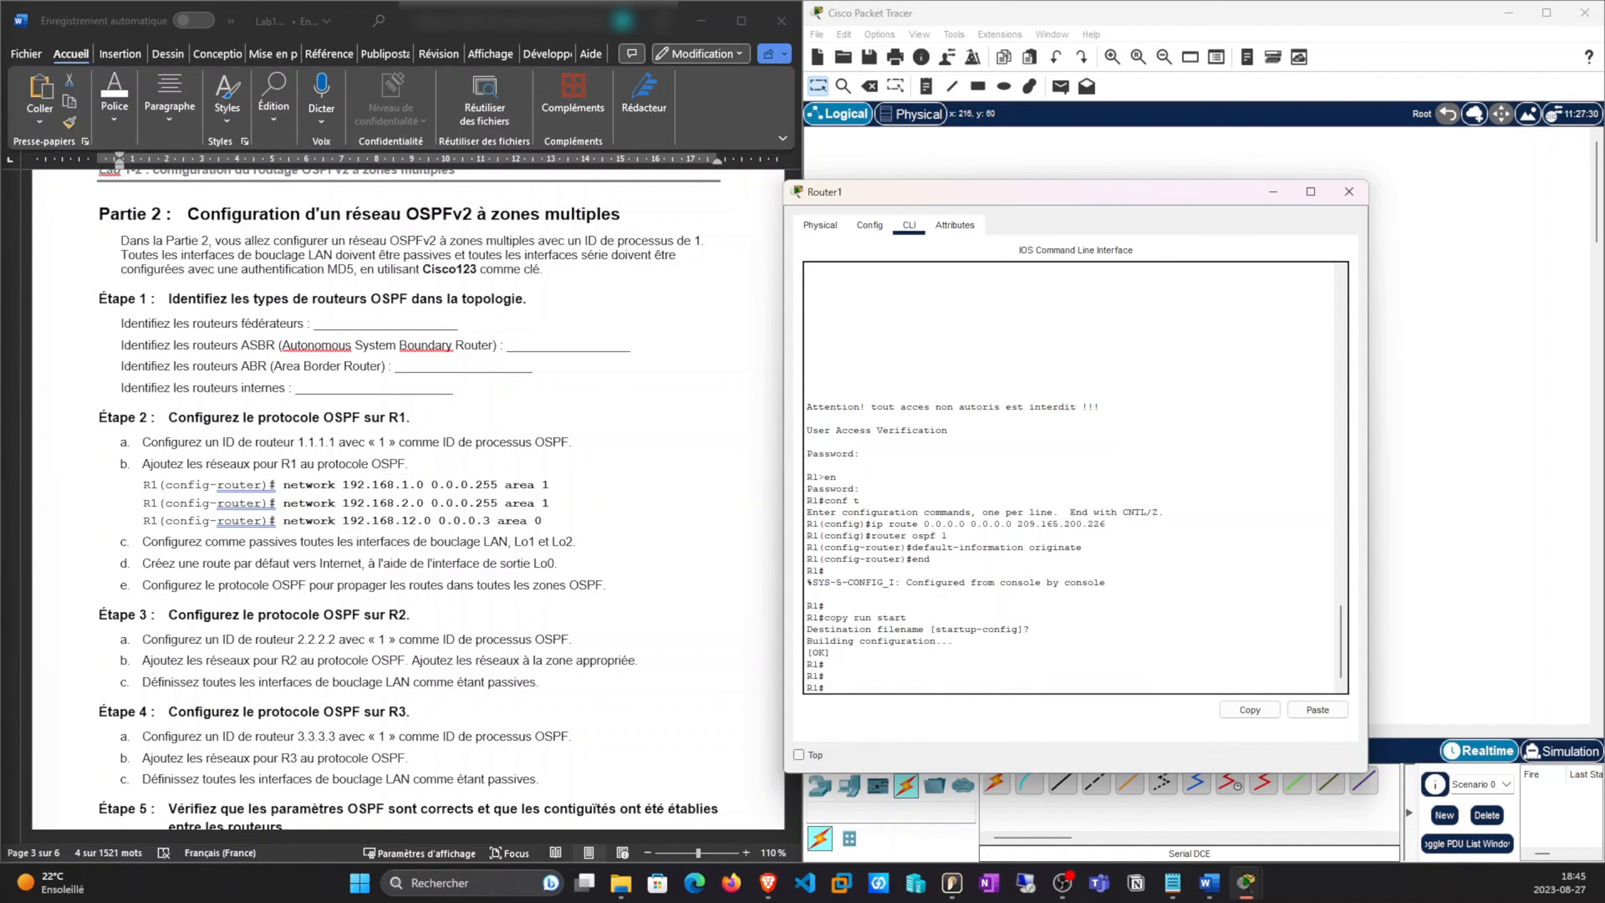
# Minimize R1's window, open the command line of R2 (Router0), and reach privileged mode by entering the console and enable passwords
pyautogui.click(1273, 192)
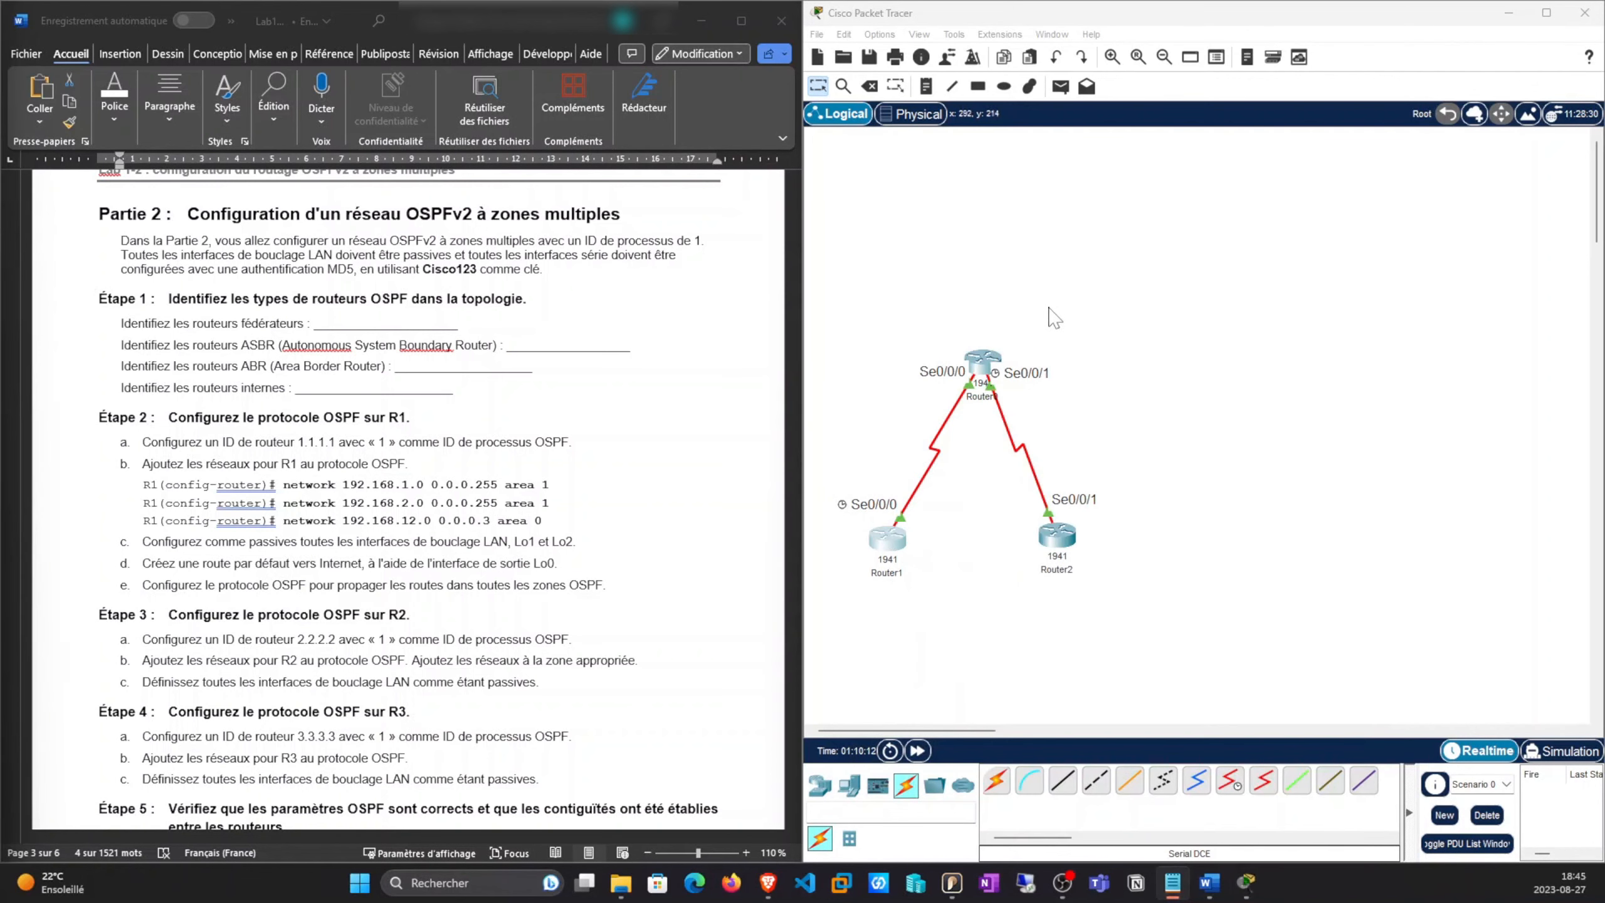
pyautogui.click(982, 361)
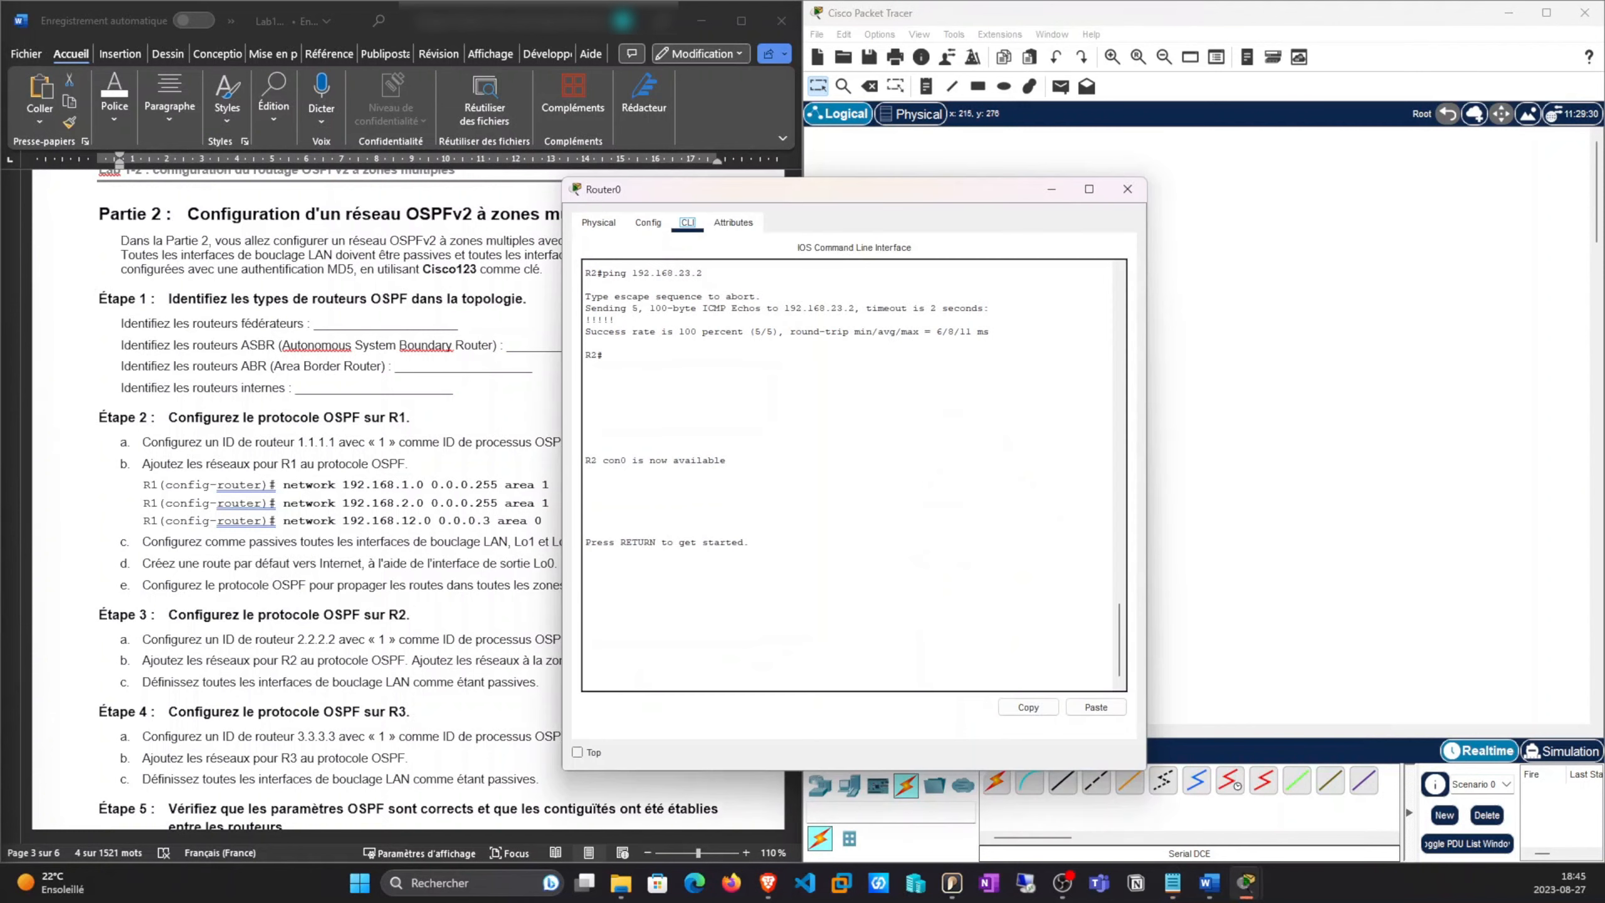
pyautogui.press('Return')
pyautogui.press('Return')
pyautogui.press('Return')
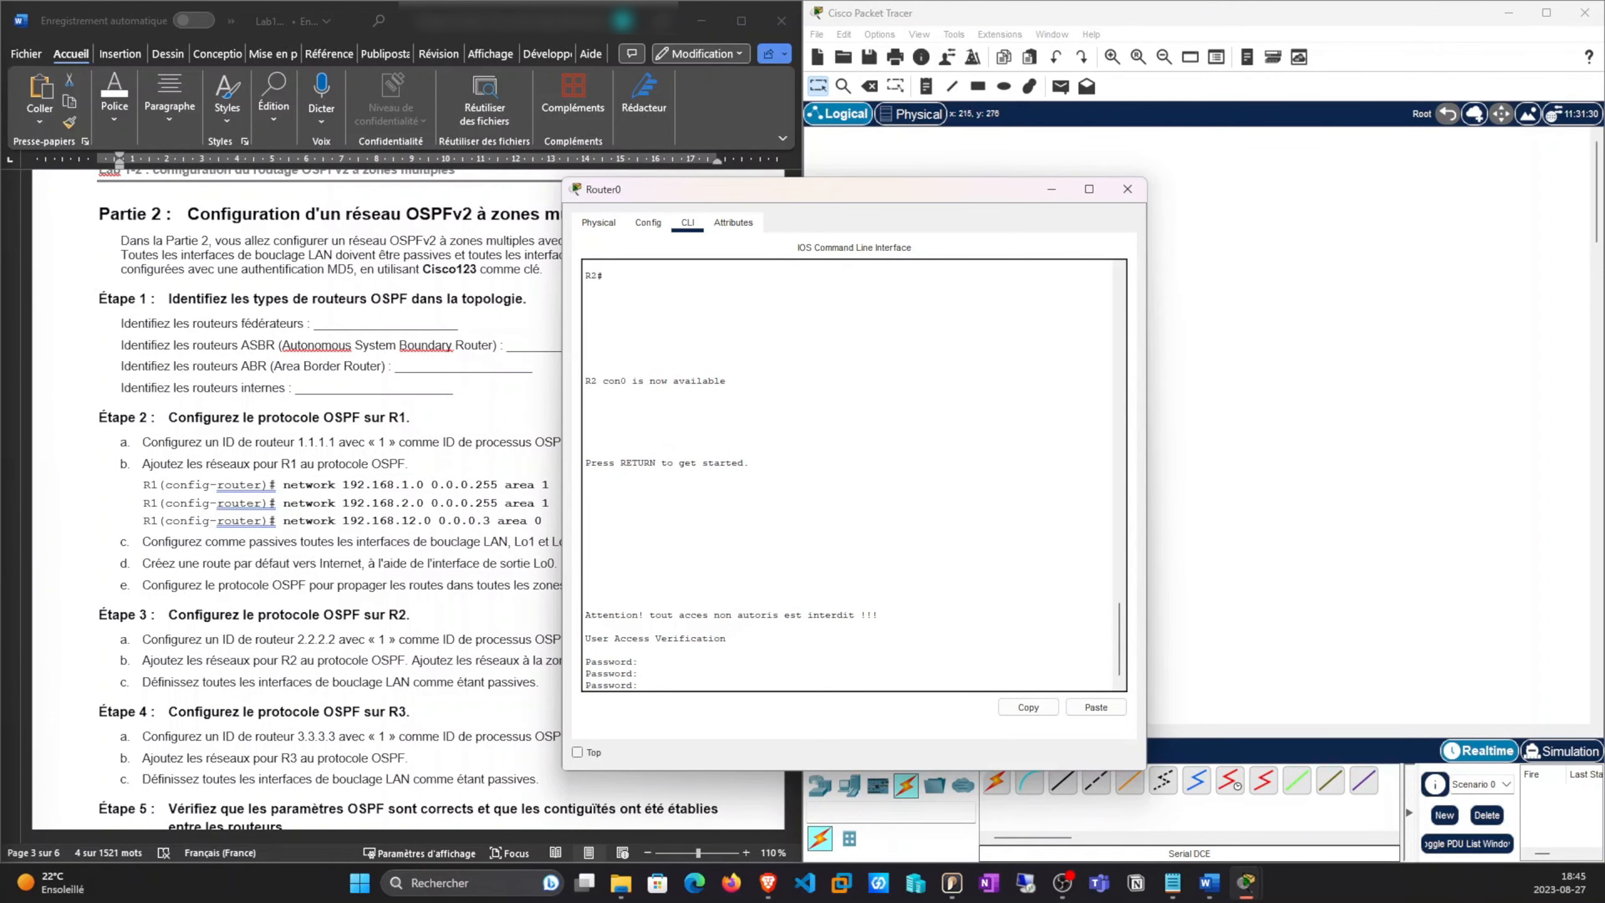
pyautogui.press('Return')
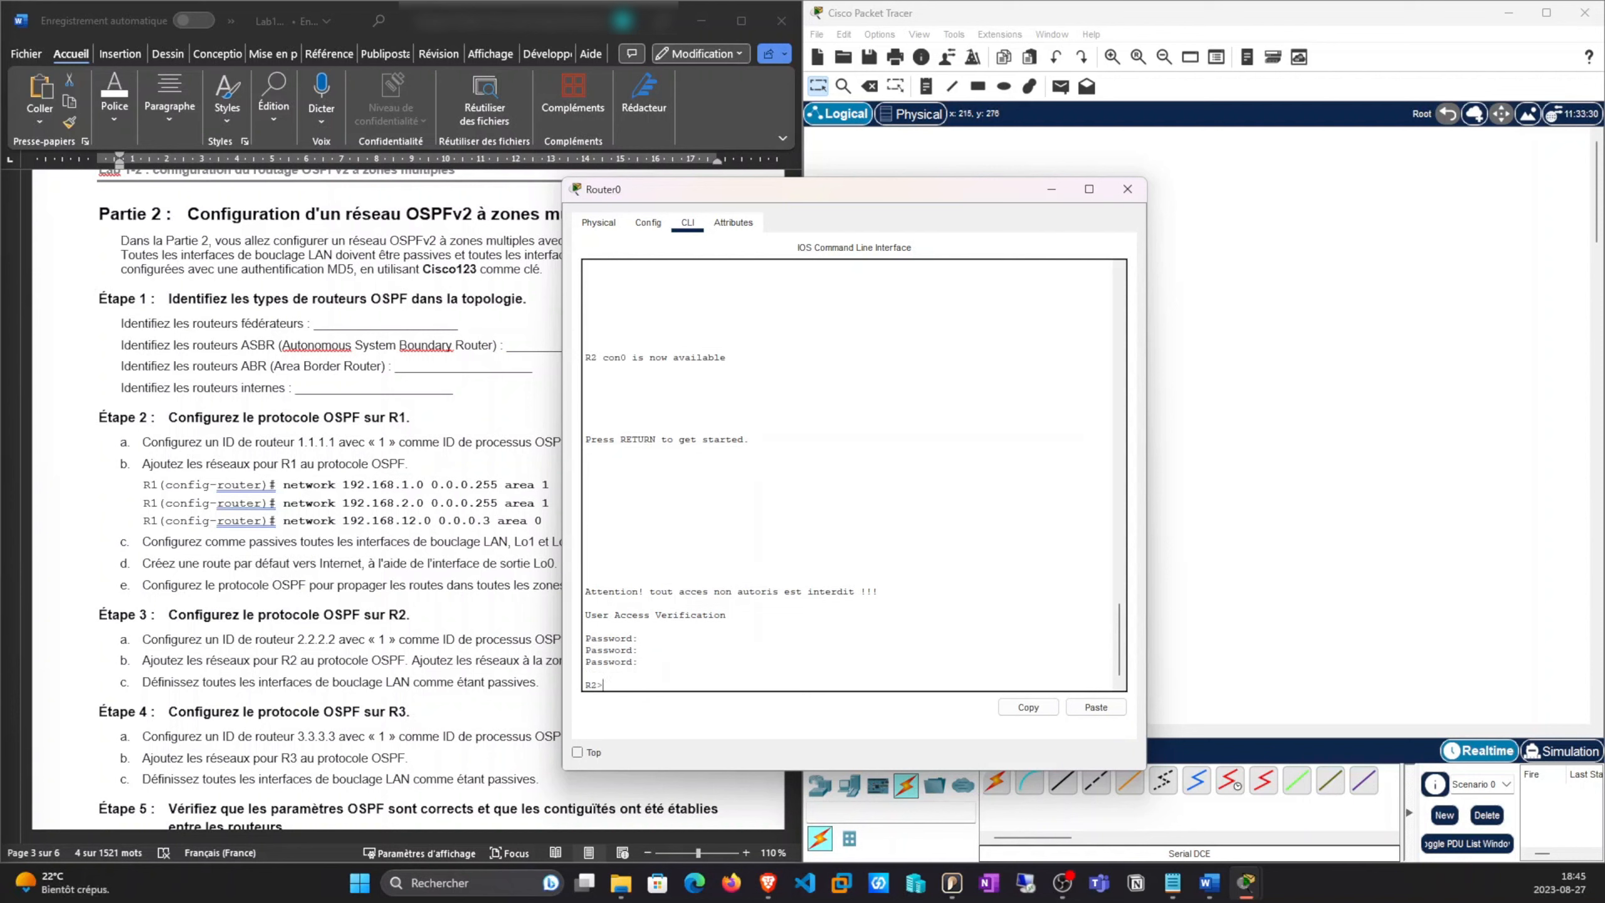
pyautogui.write('en')
pyautogui.press('Return')
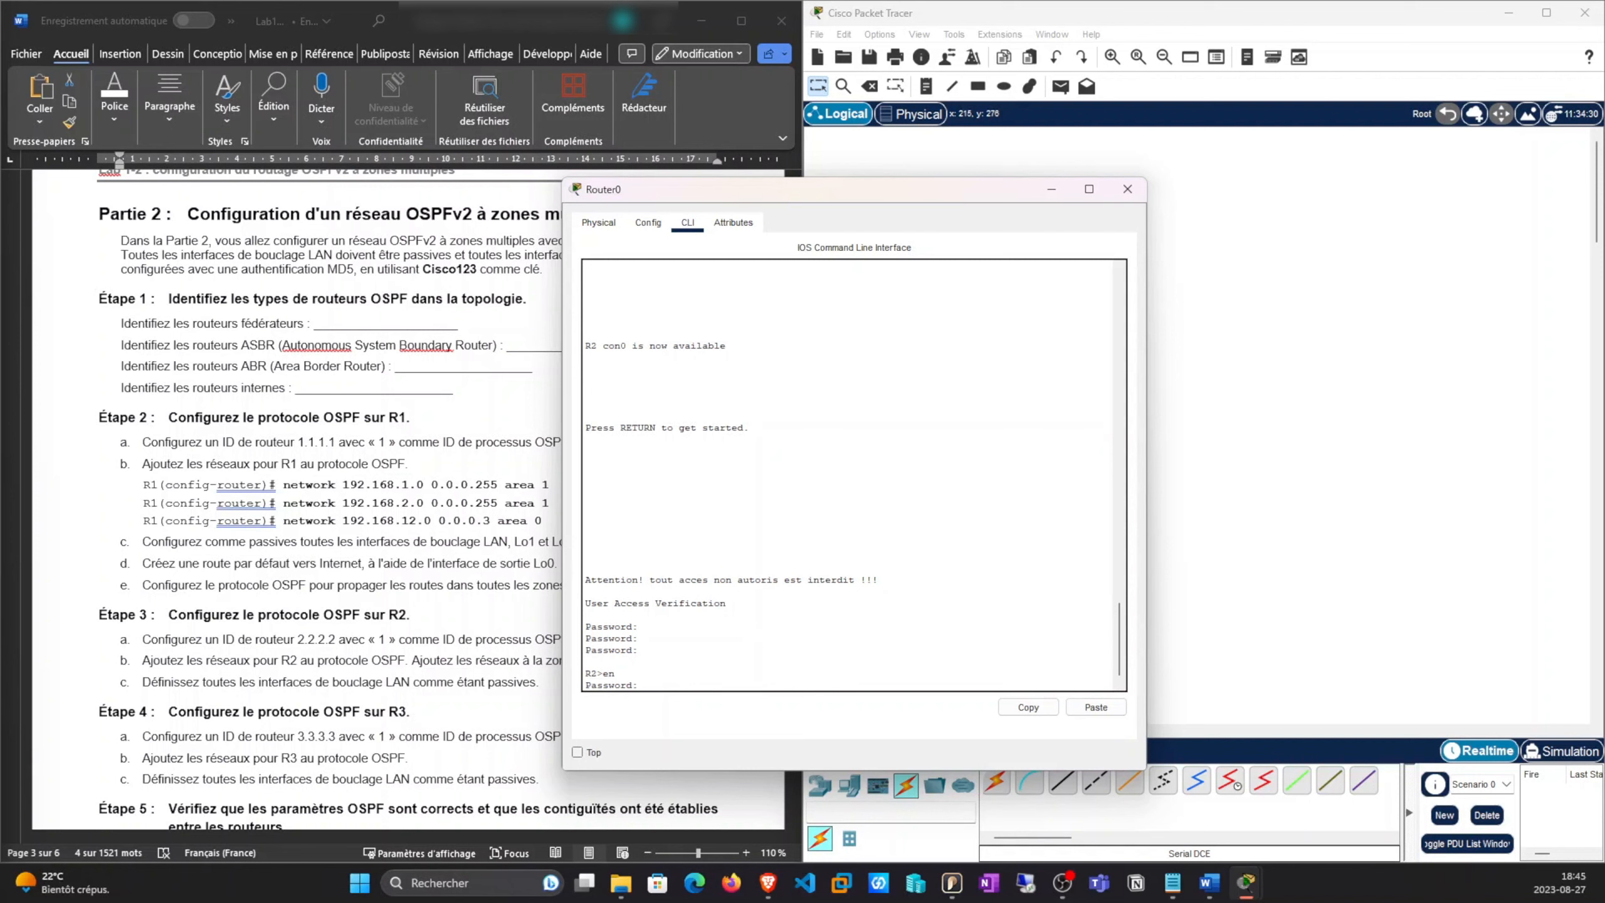
pyautogui.press('Return')
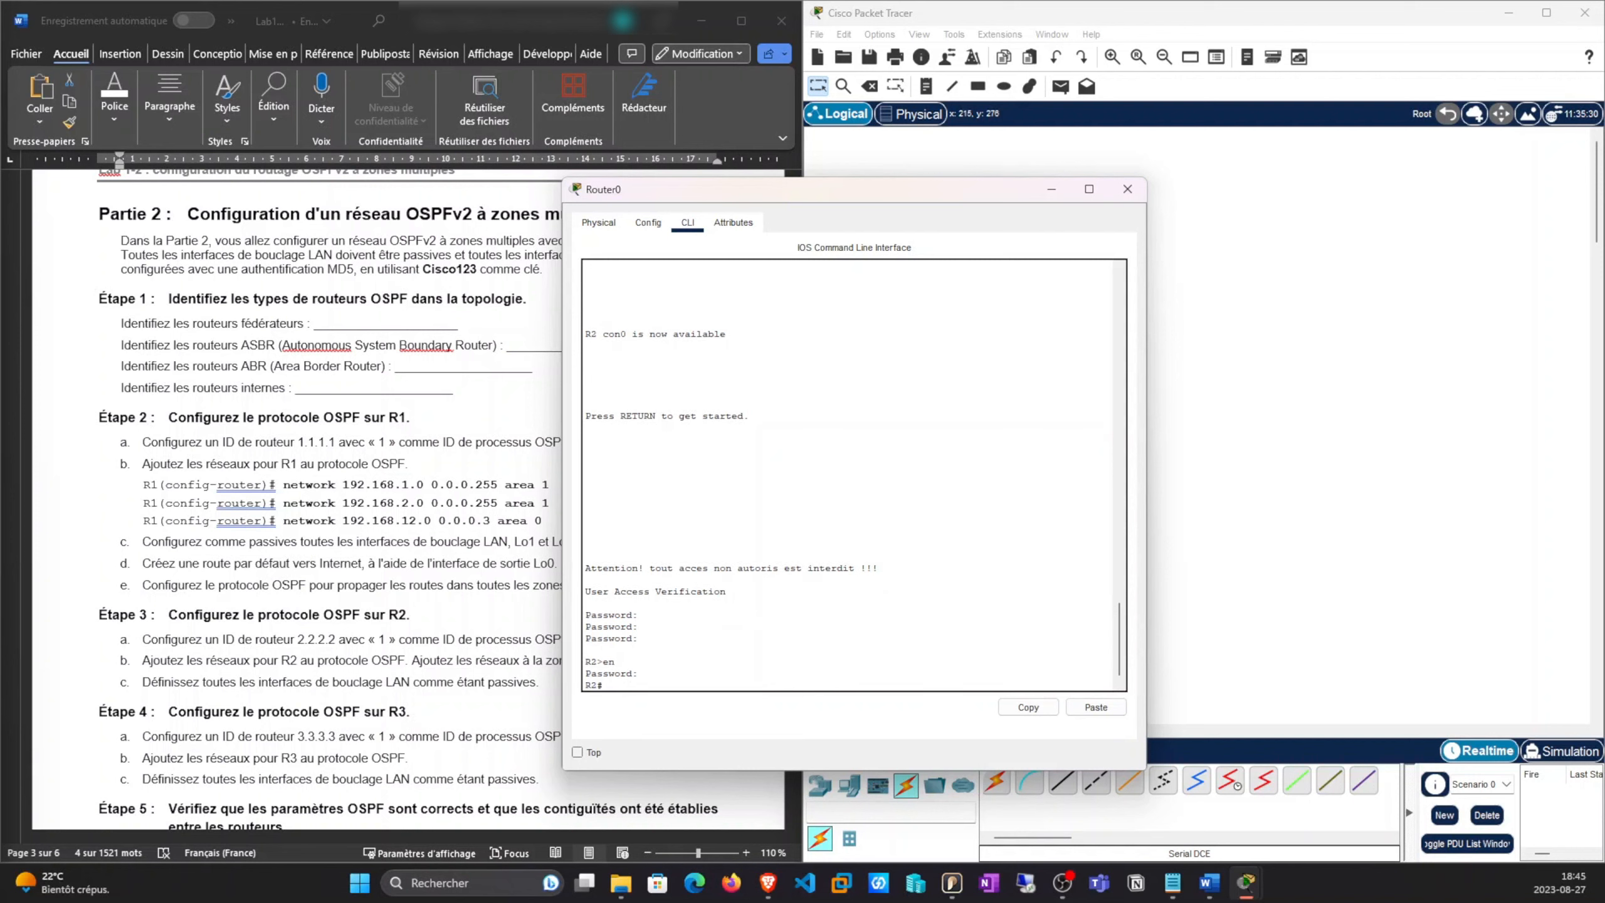
# On R2, configure OSPF process 1 with router ID 2.2.2.2, networks 192.168.6.1 0.0.0.255 and 192.168.23.1 0.0.0.3 in area 3, and 192.168.12.3 0.0.0.255 in area 0
pyautogui.hotkey('alt', 'Tab')
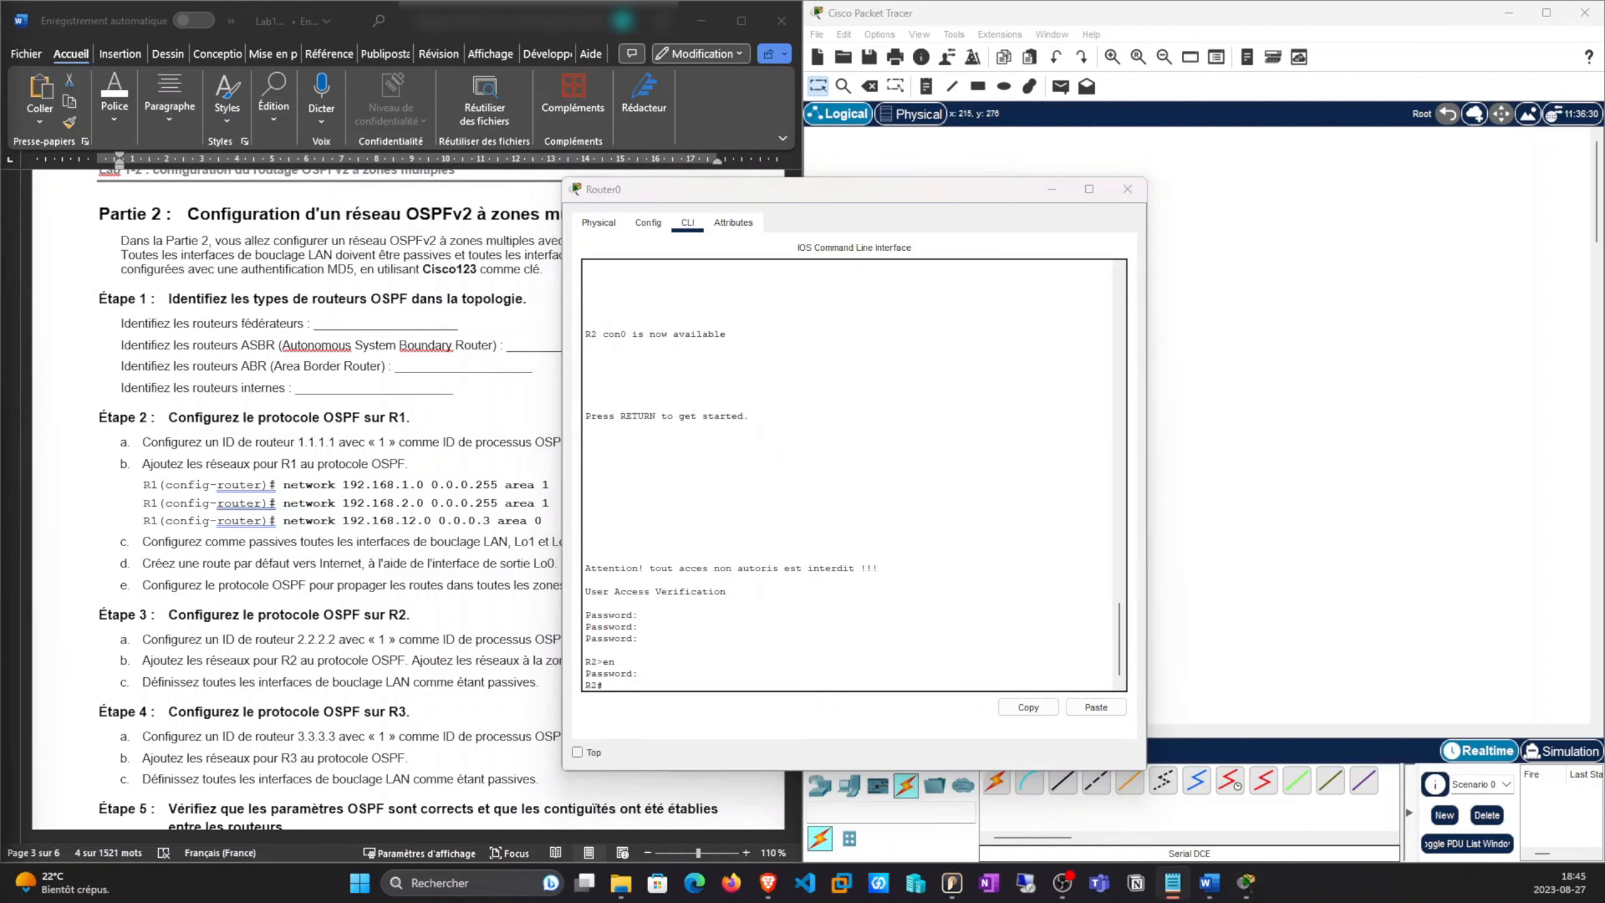
pyautogui.scroll(-5, 288, 477)
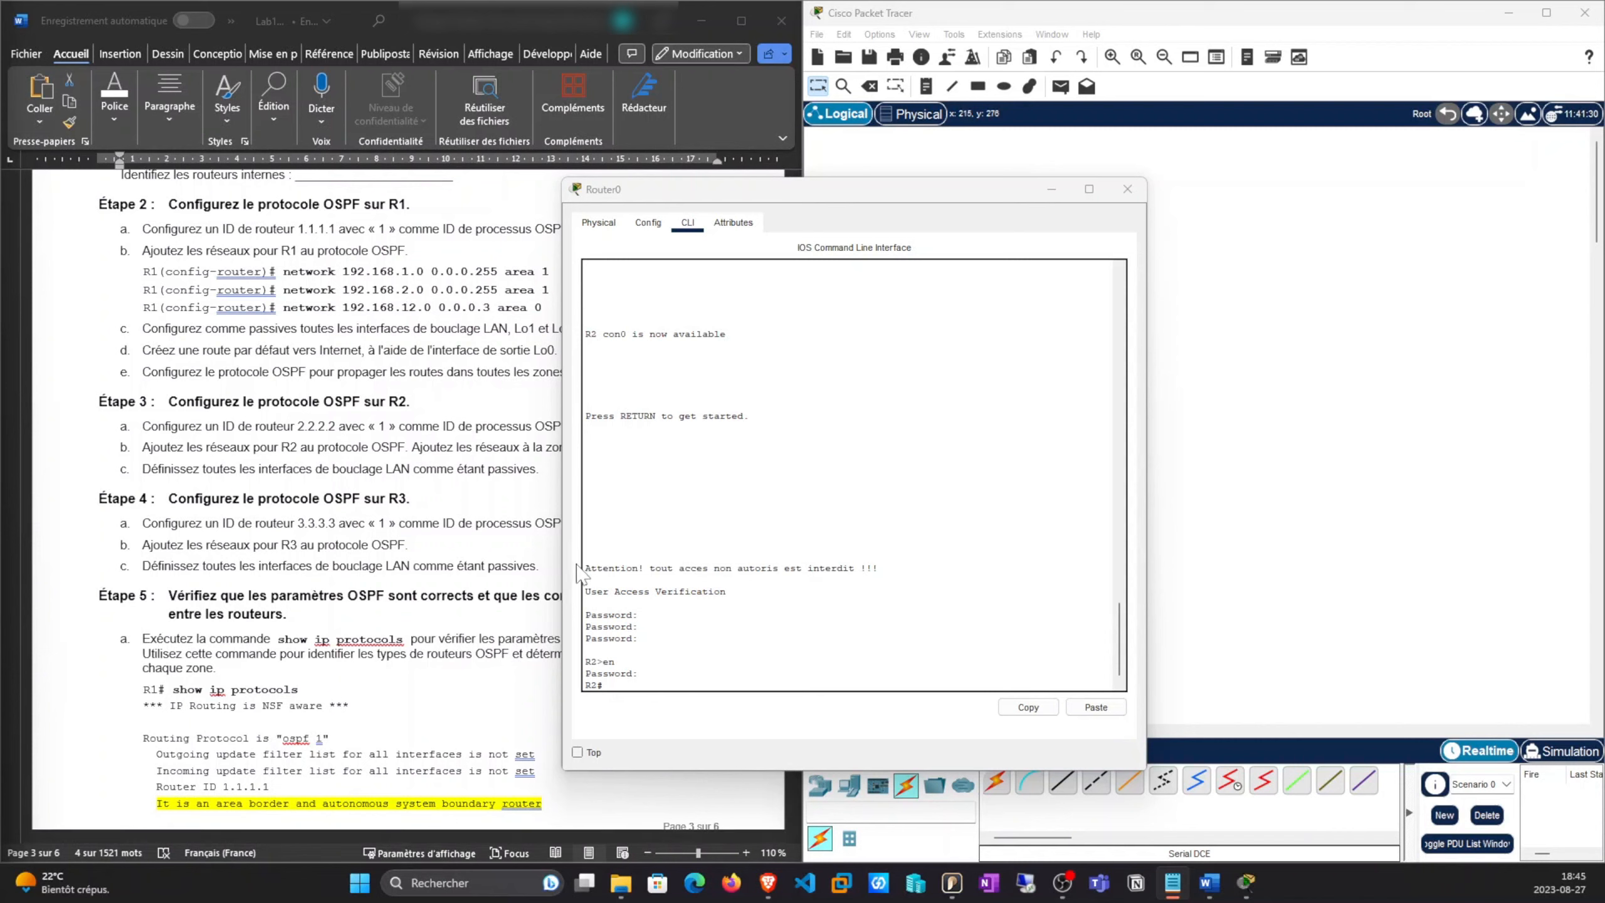
pyautogui.click(644, 673)
pyautogui.press('Return')
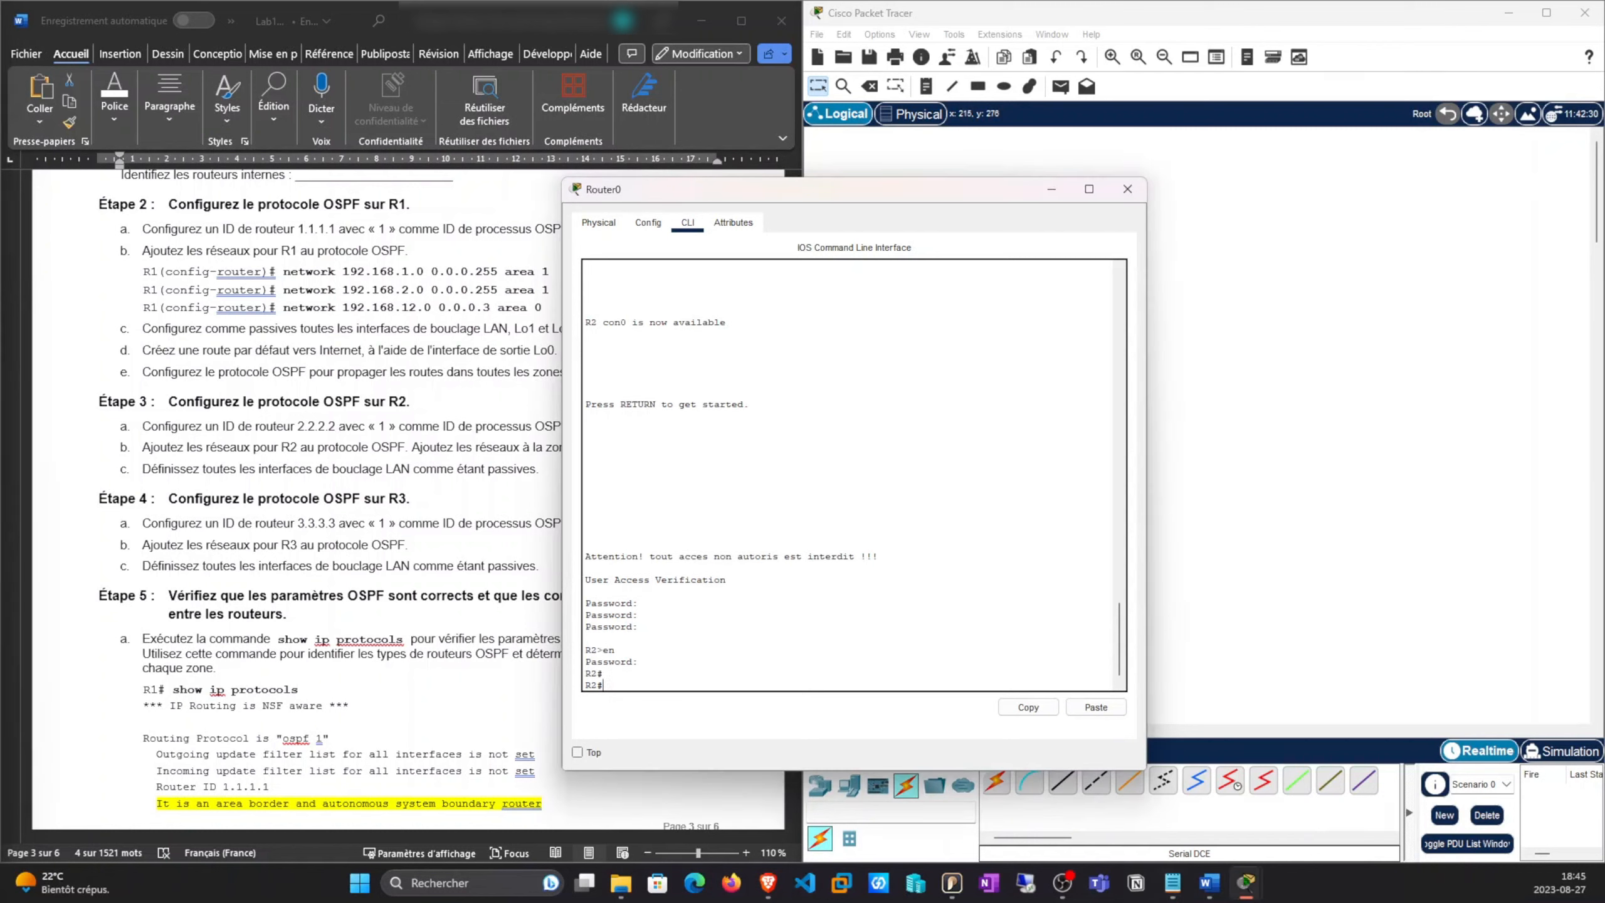
pyautogui.write('conf t')
pyautogui.press('Return')
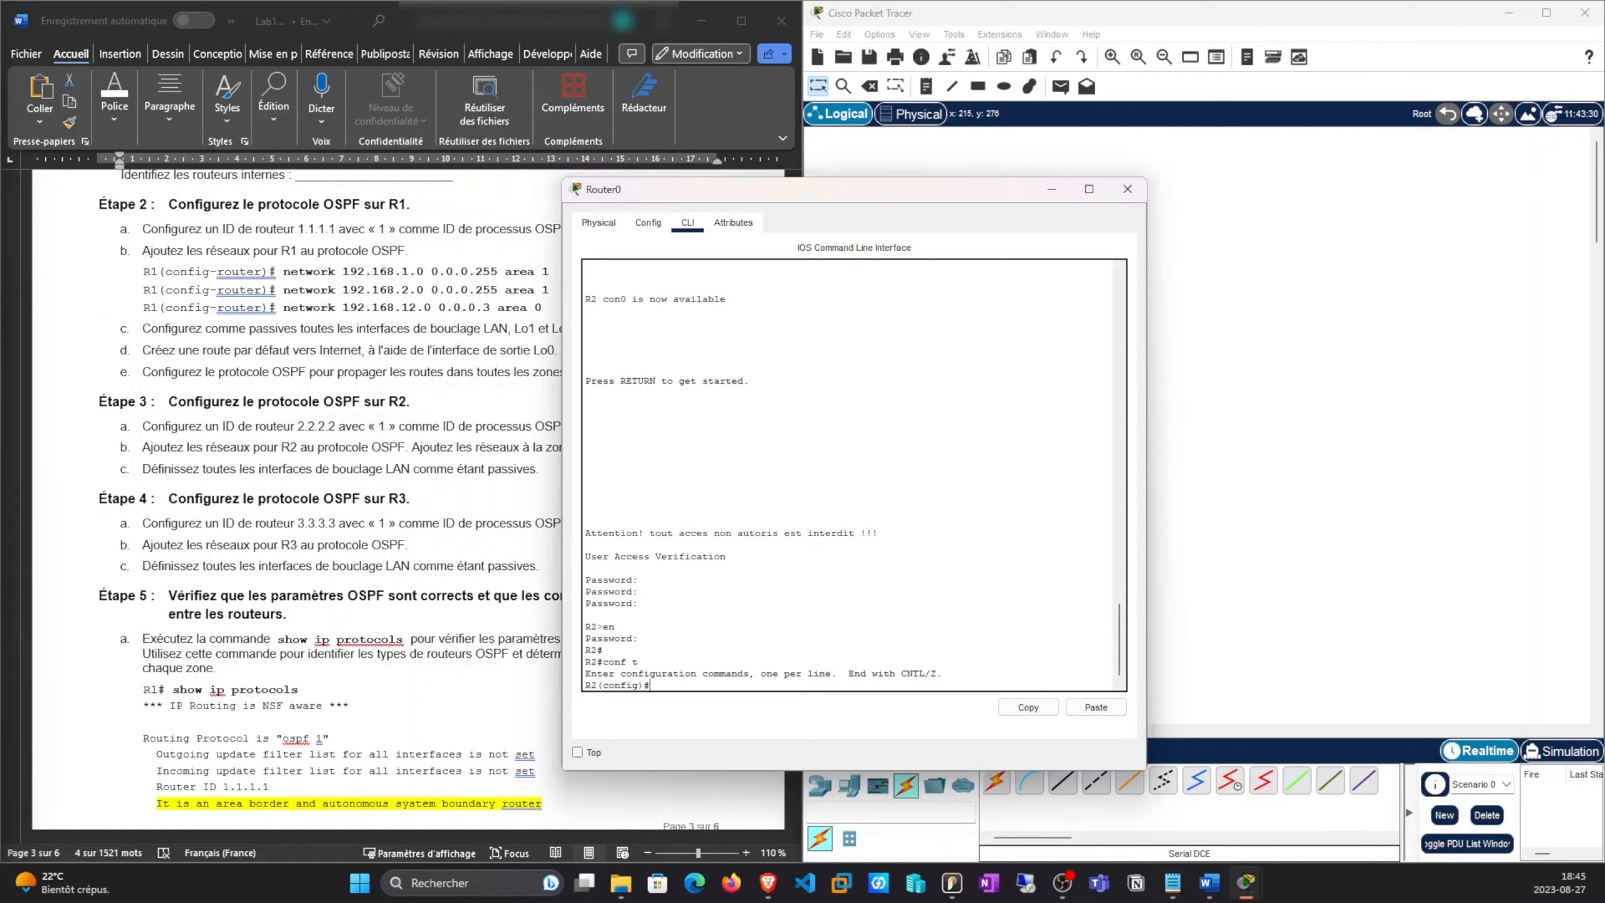
pyautogui.click(1113, 709)
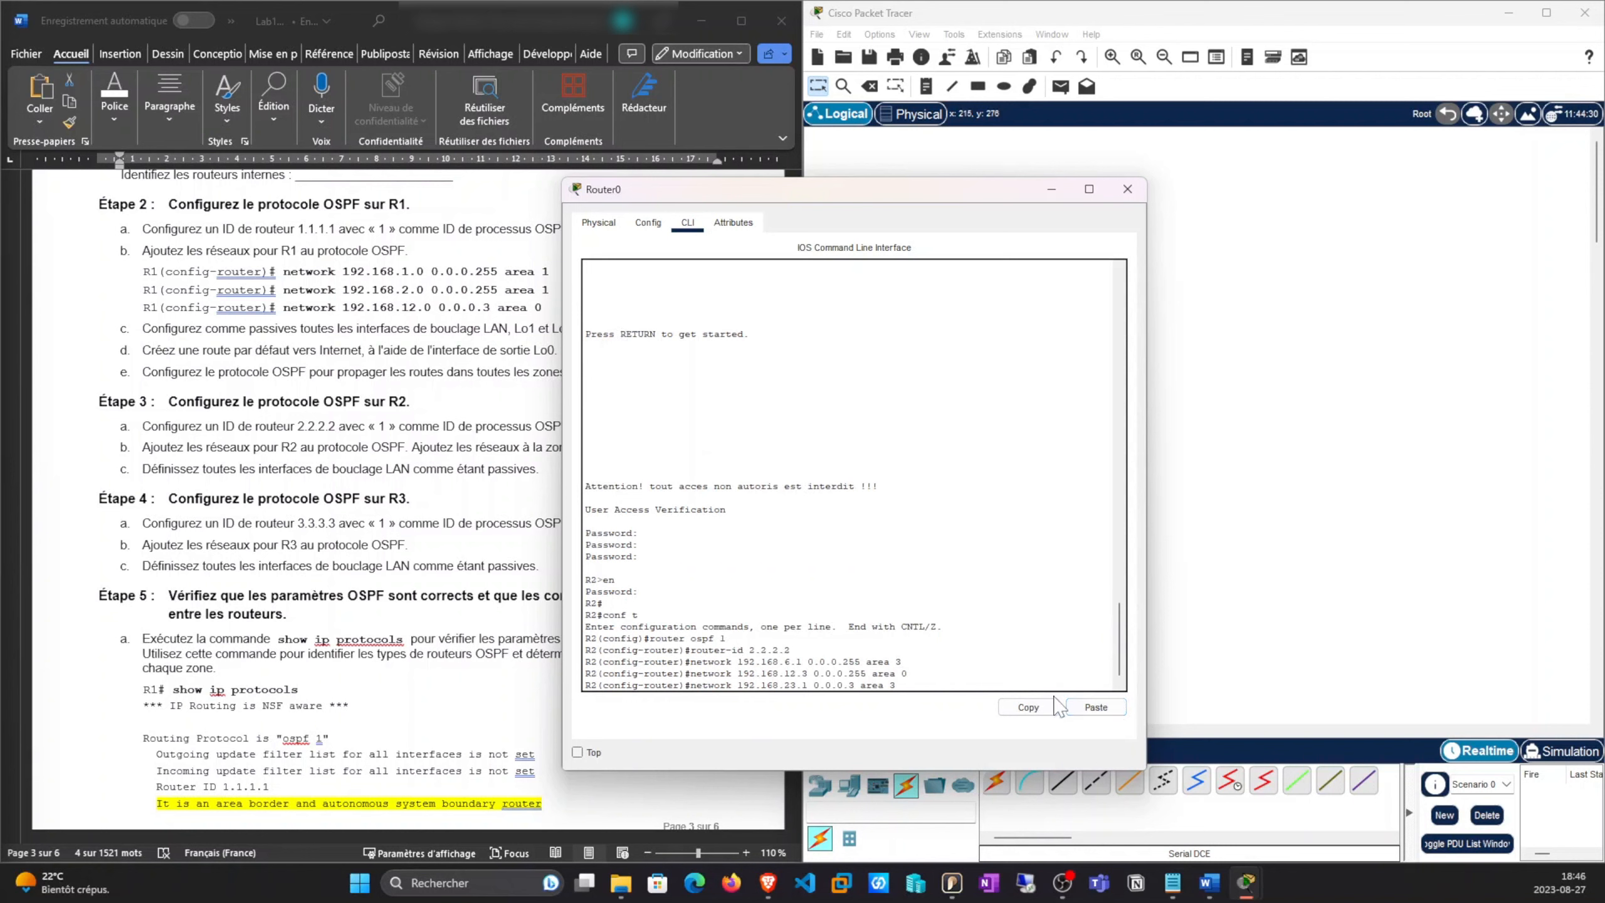
pyautogui.press('Return')
pyautogui.press('Return')
pyautogui.write('end')
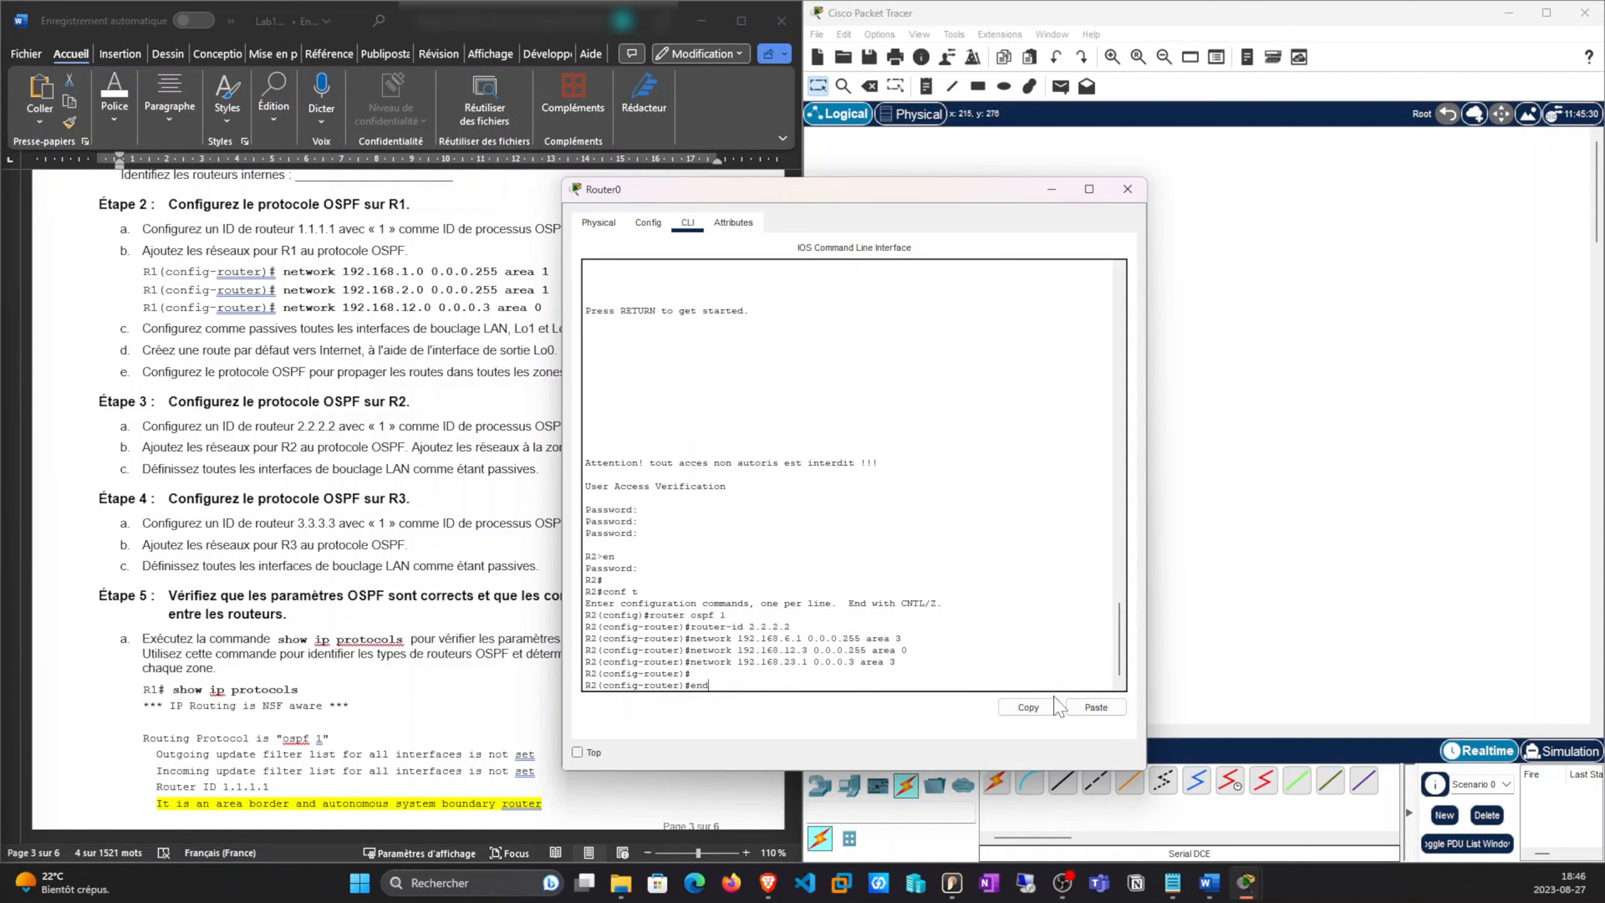
pyautogui.press('Return')
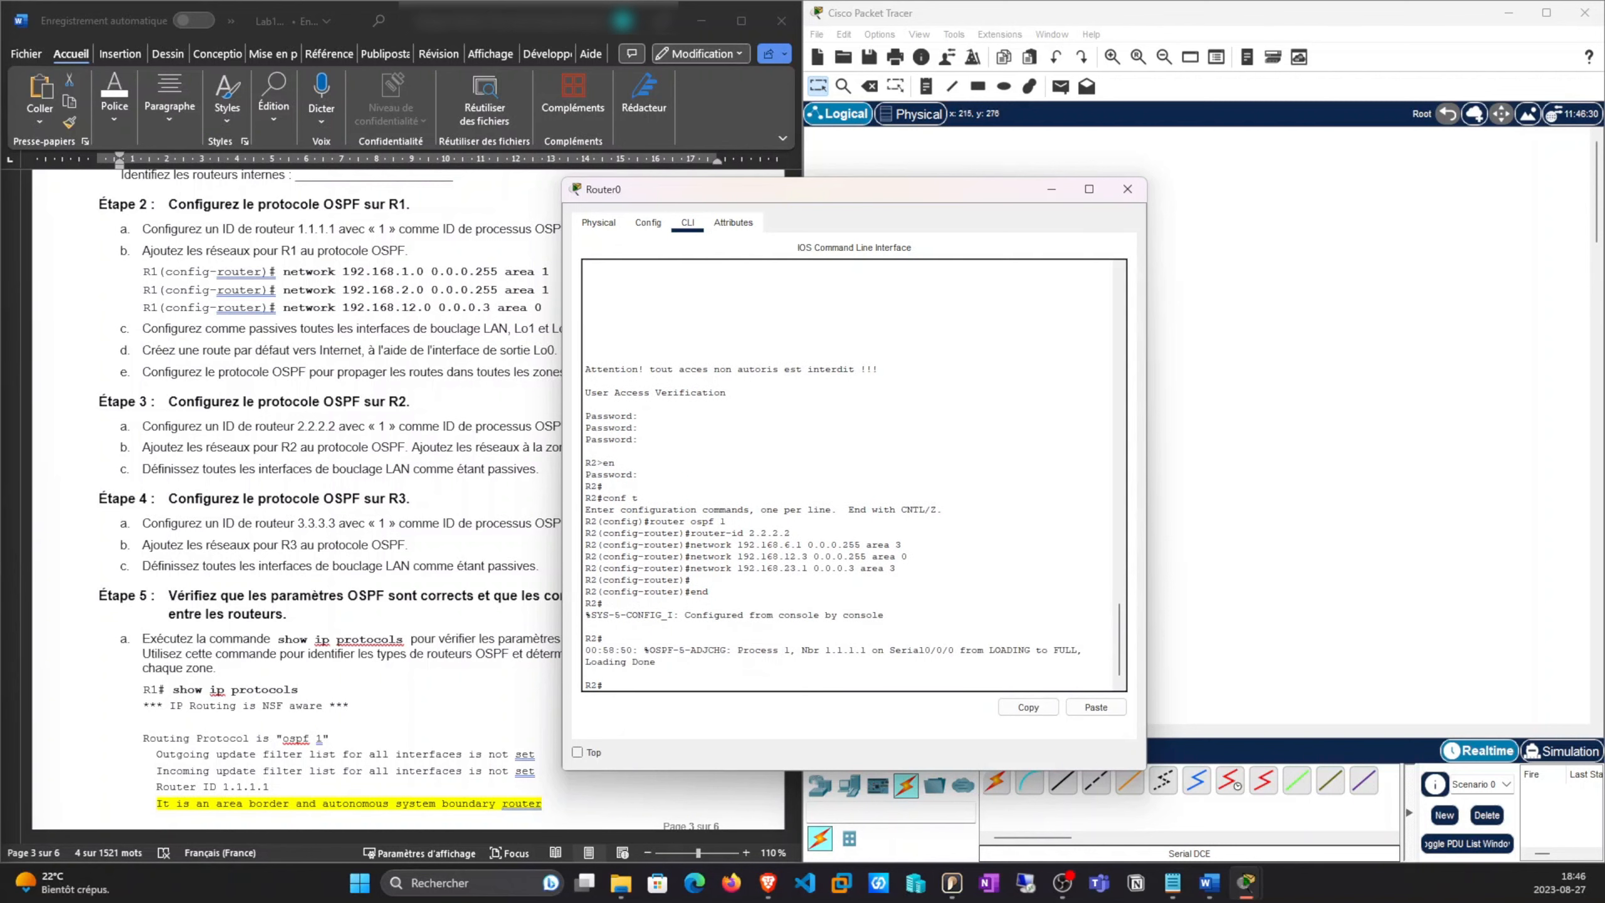
# On R2, create and enable interface loopback 6 with address 192.168.6.1 255.255.255.0
pyautogui.hotkey('alt', 'Tab')
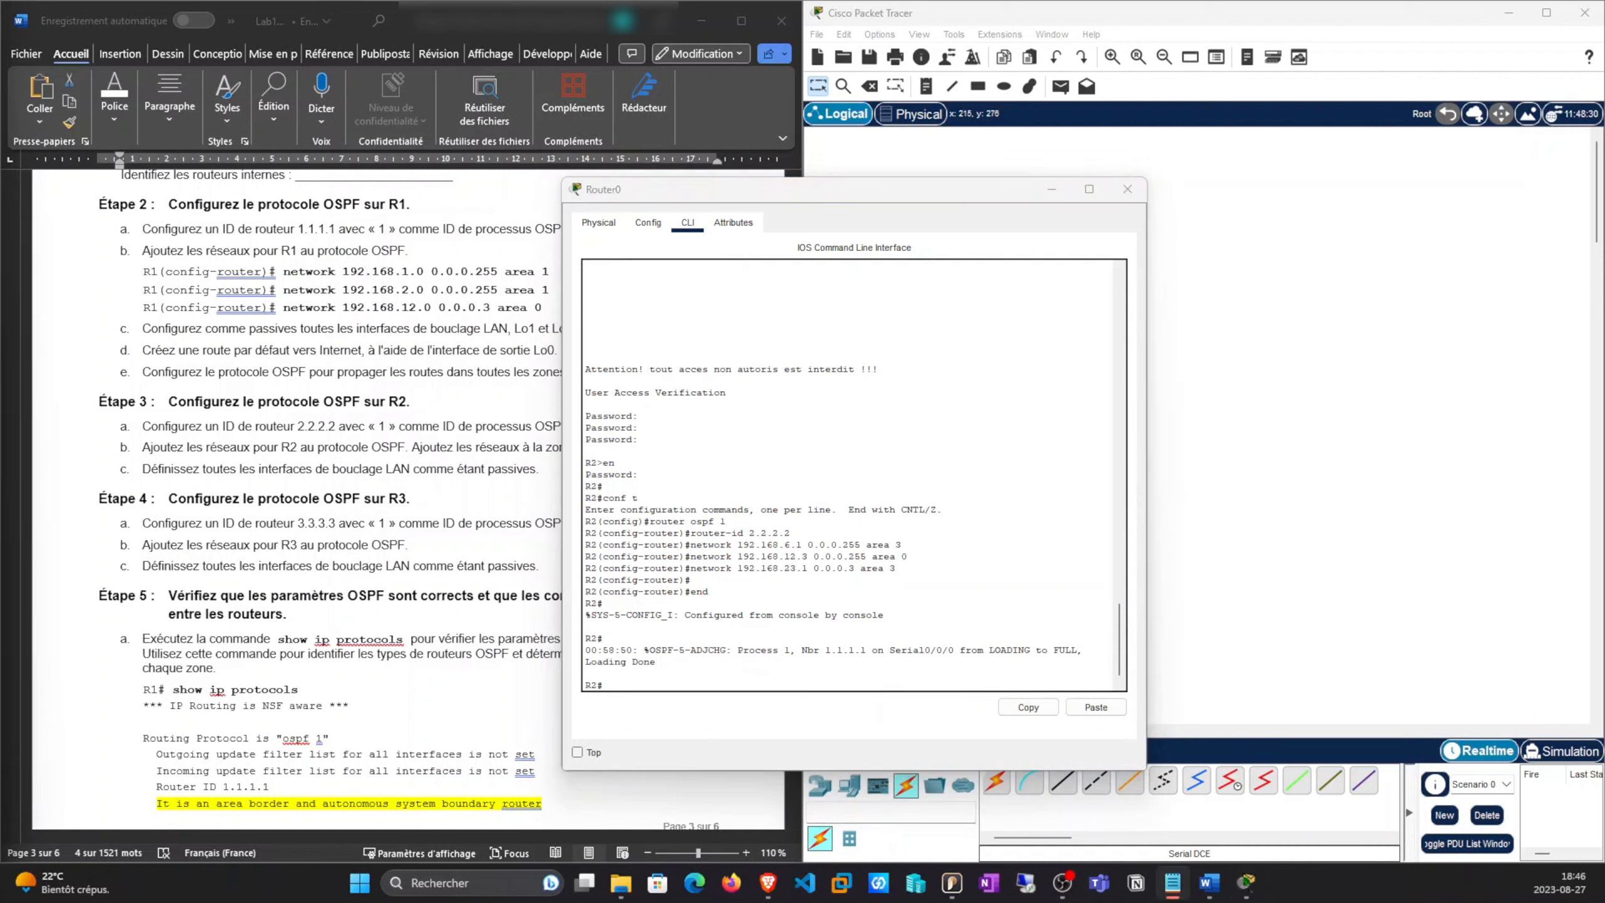
pyautogui.click(799, 712)
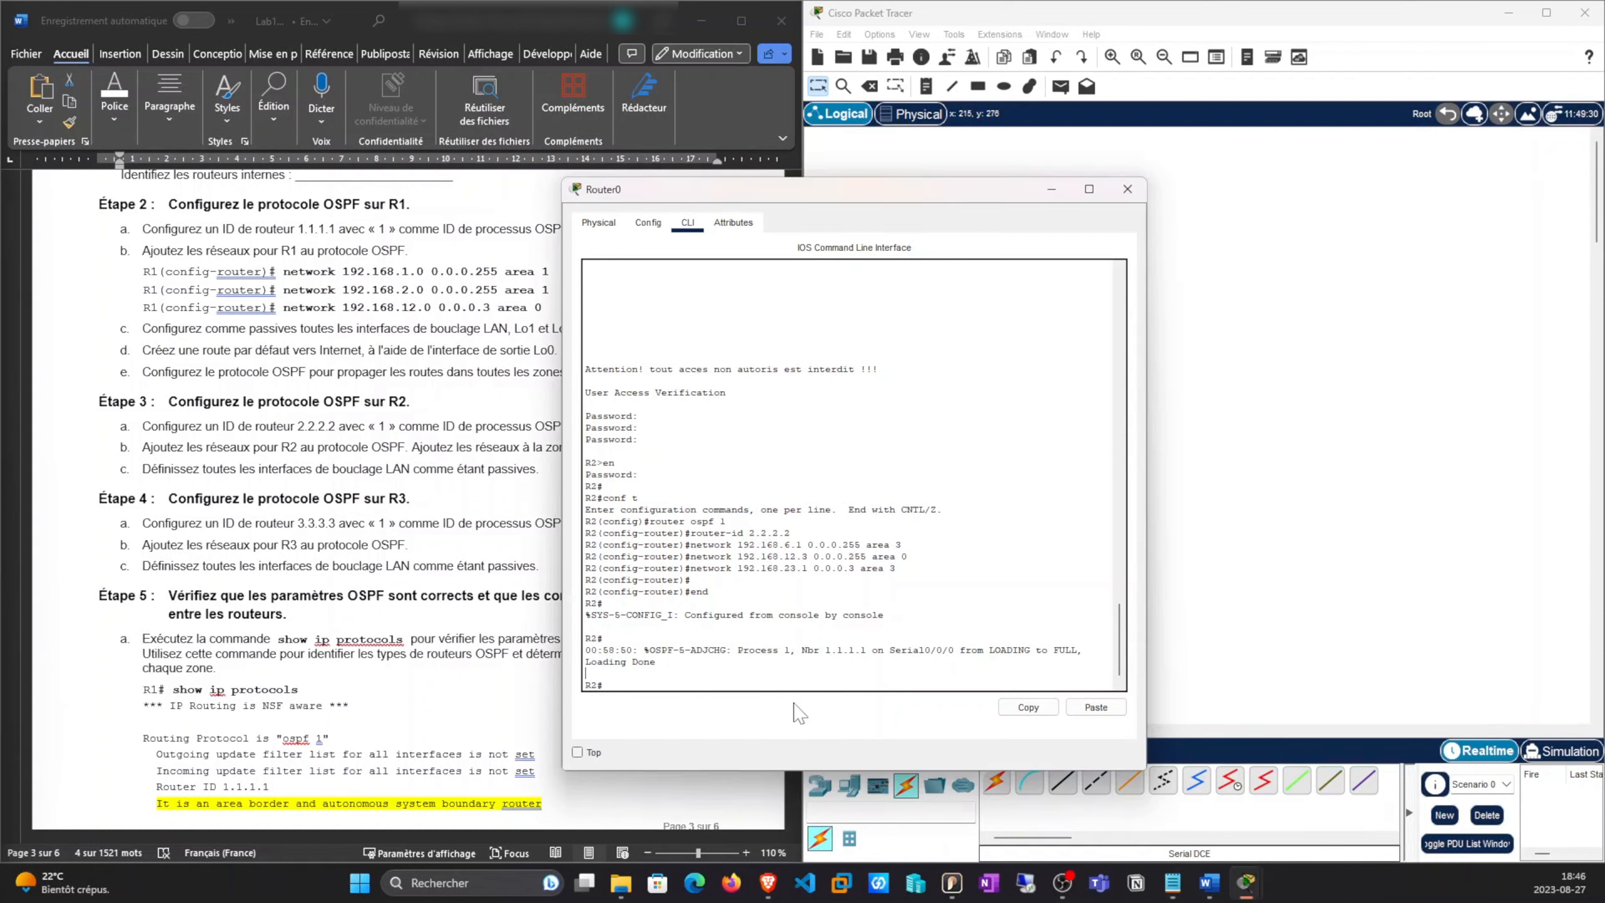
pyautogui.press('Return')
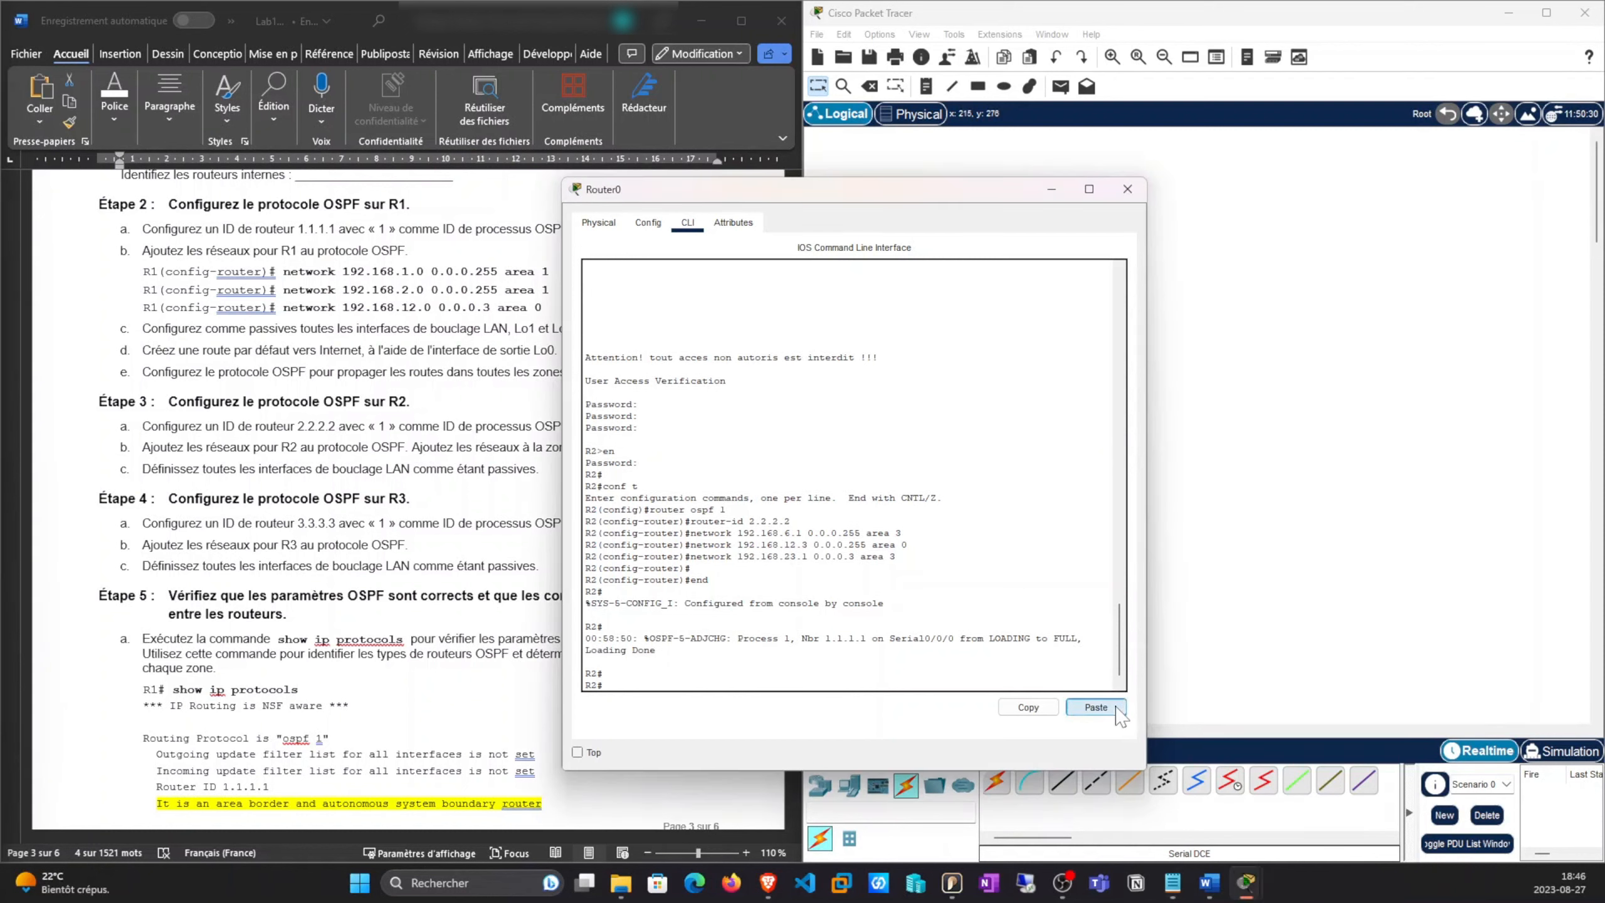
pyautogui.click(1097, 708)
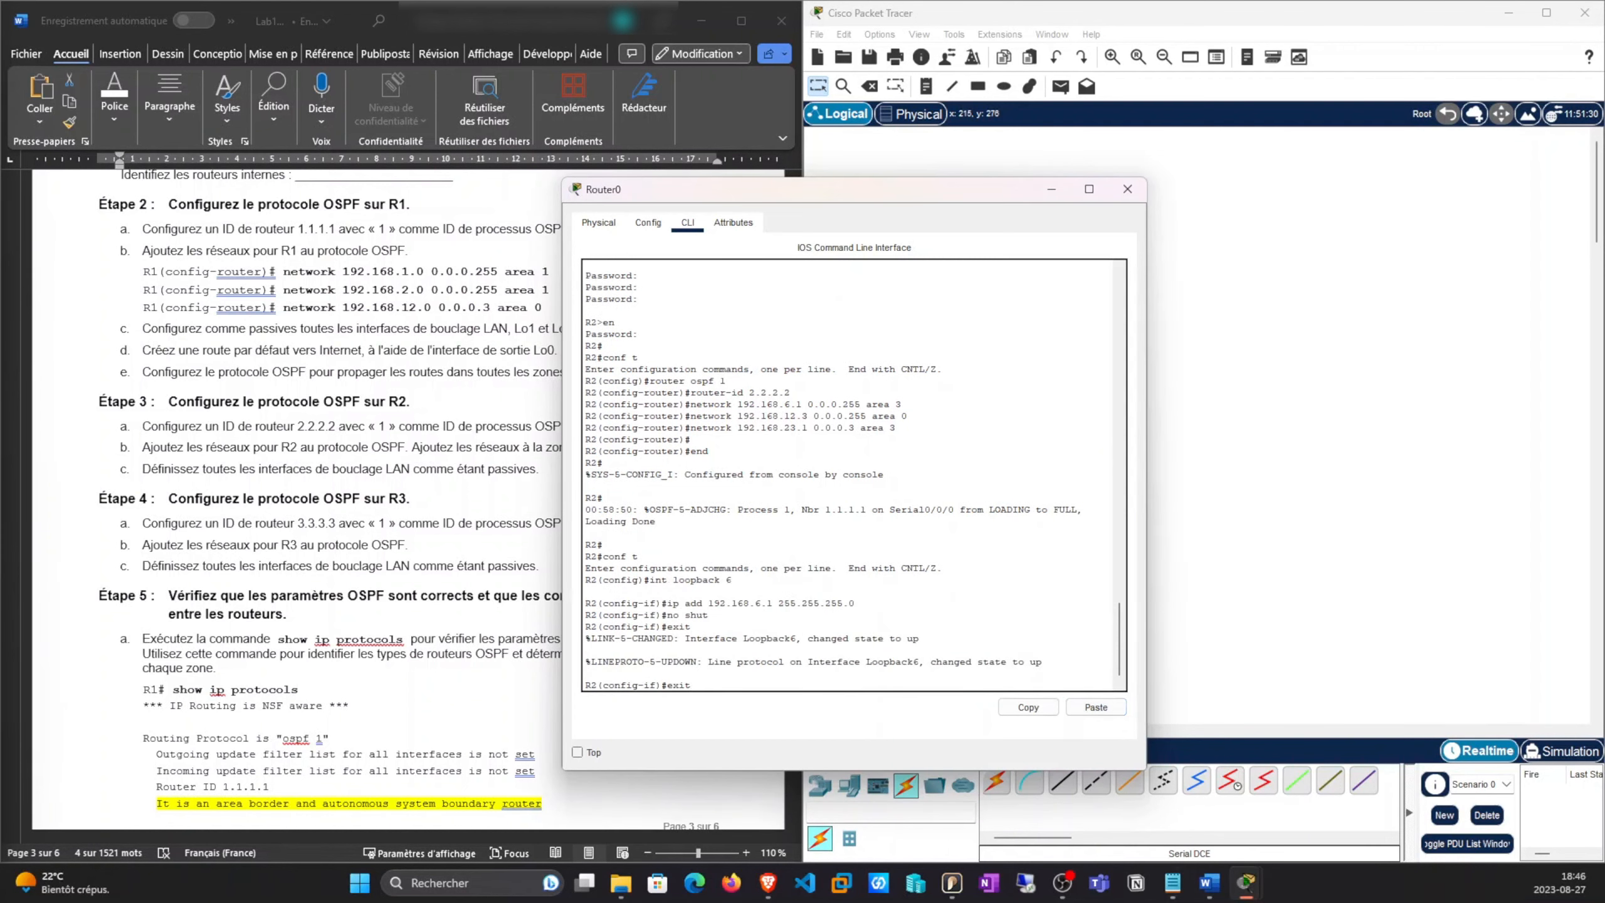
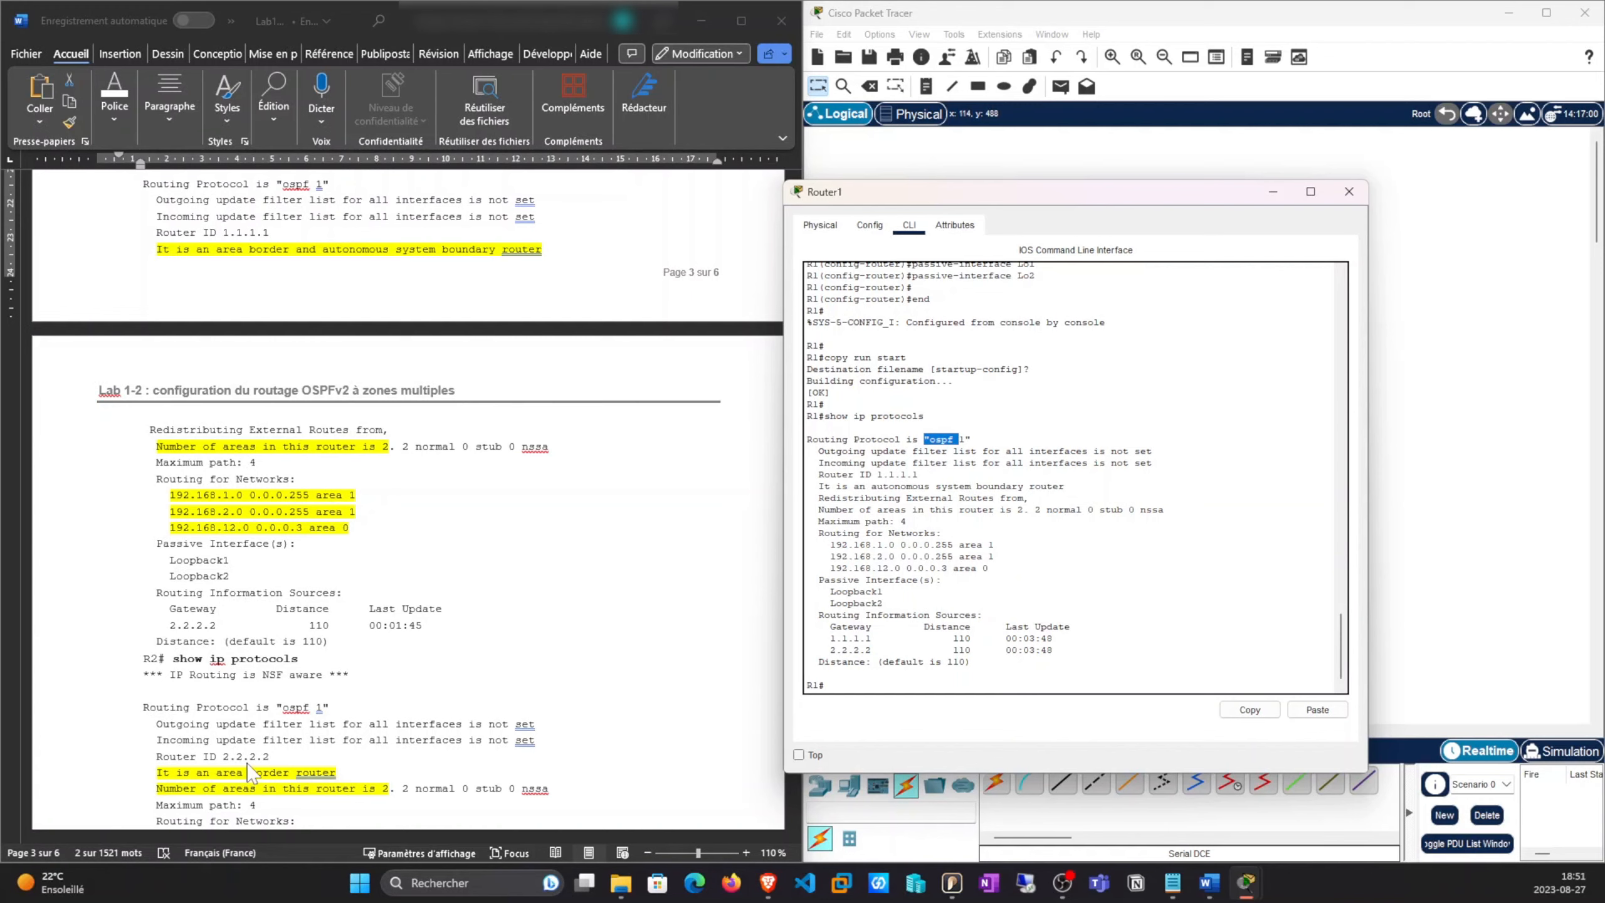
# Check the lab's expected protocol outputs for R2 and R3, then run show ip protocols on R2 (Router0)
pyautogui.scroll(-5, 253, 759)
pyautogui.scroll(-4, 279, 688)
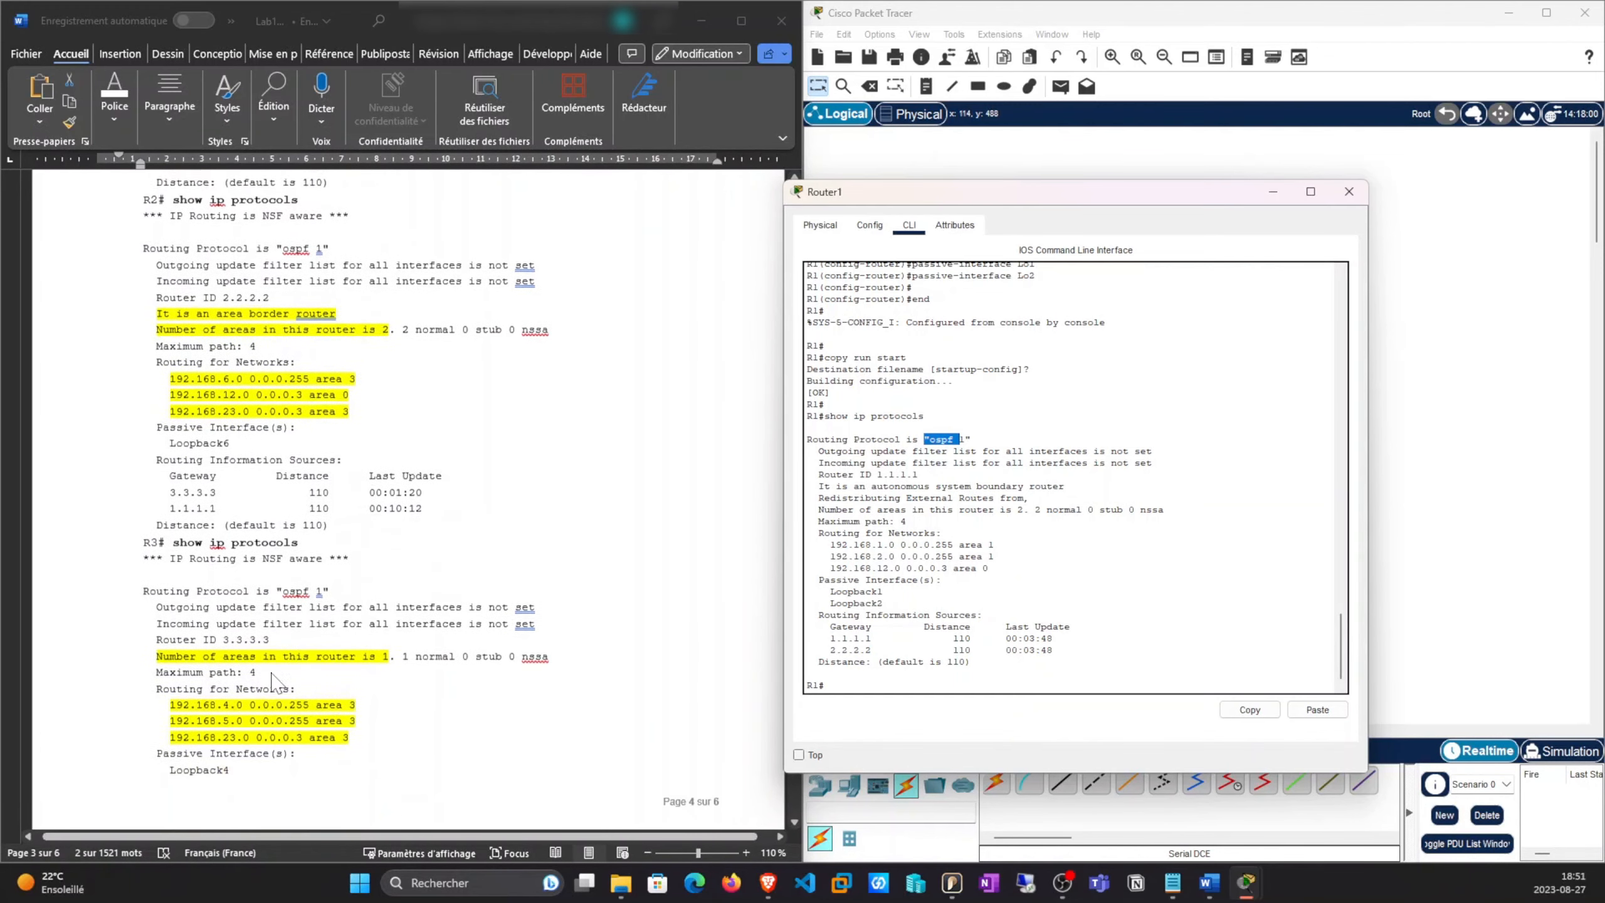
pyautogui.scroll(1, 316, 626)
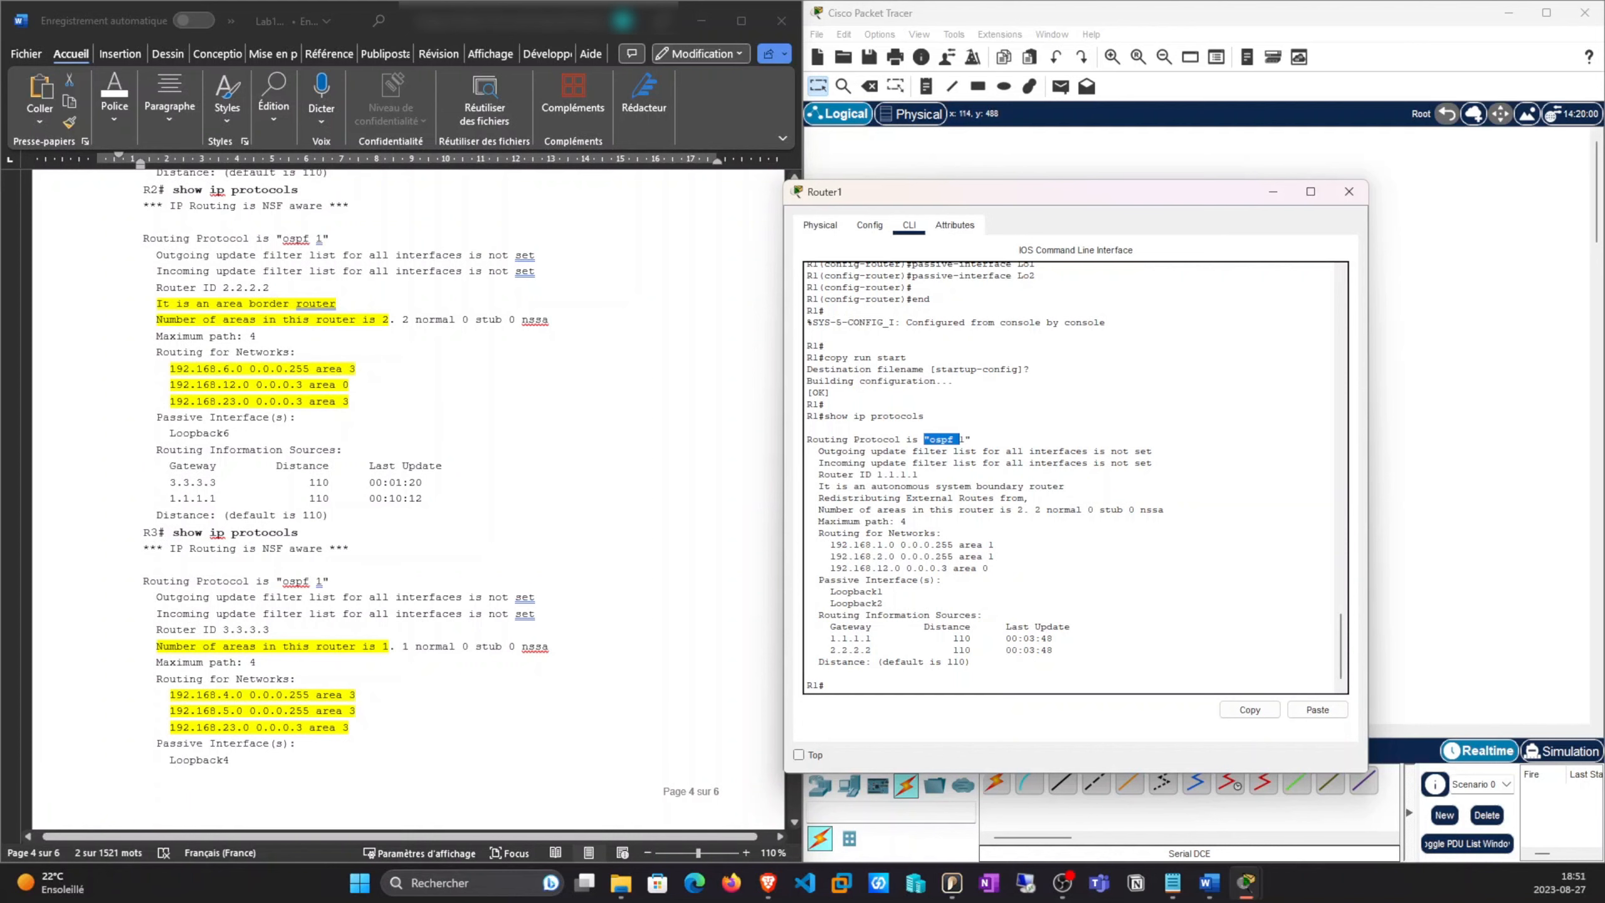
pyautogui.click(1273, 191)
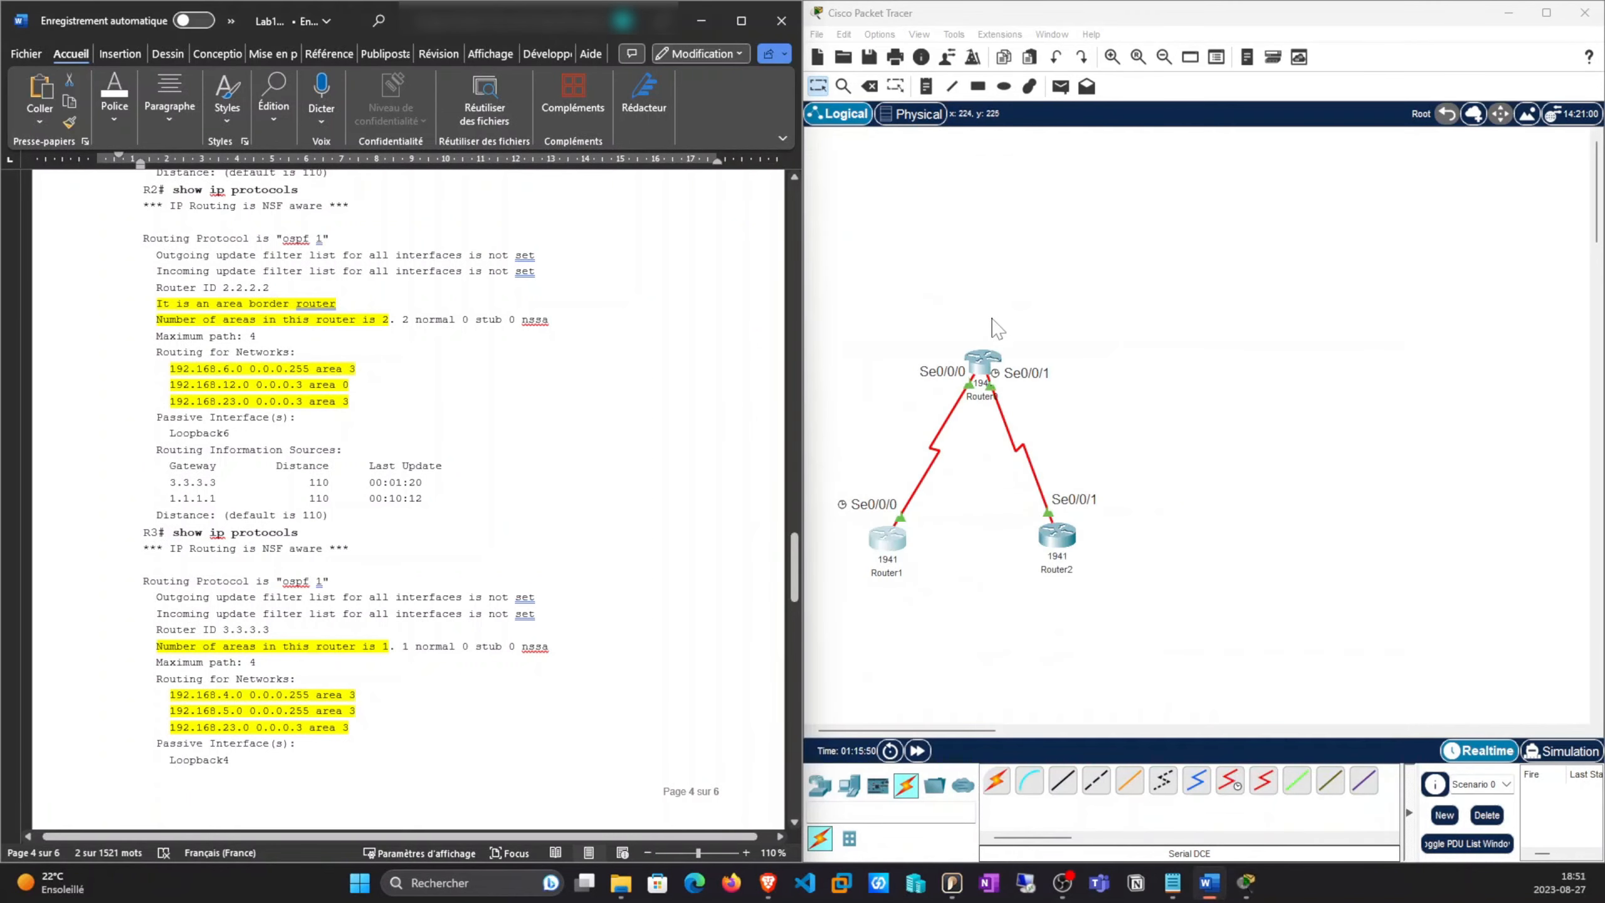
pyautogui.click(990, 363)
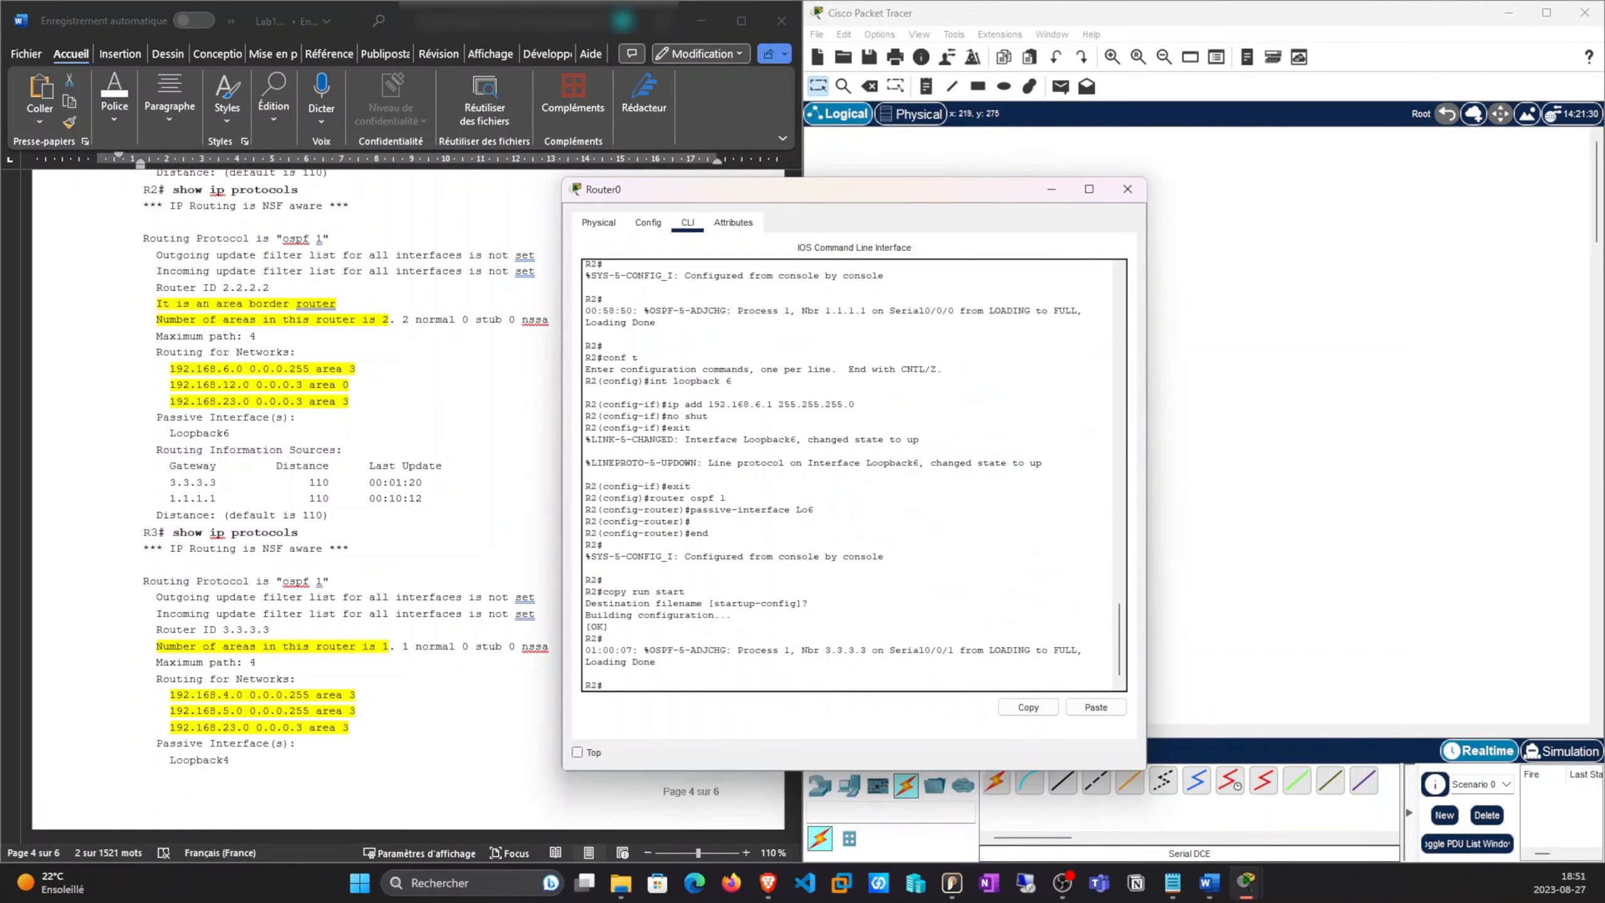
pyautogui.click(1095, 707)
pyautogui.press('Return')
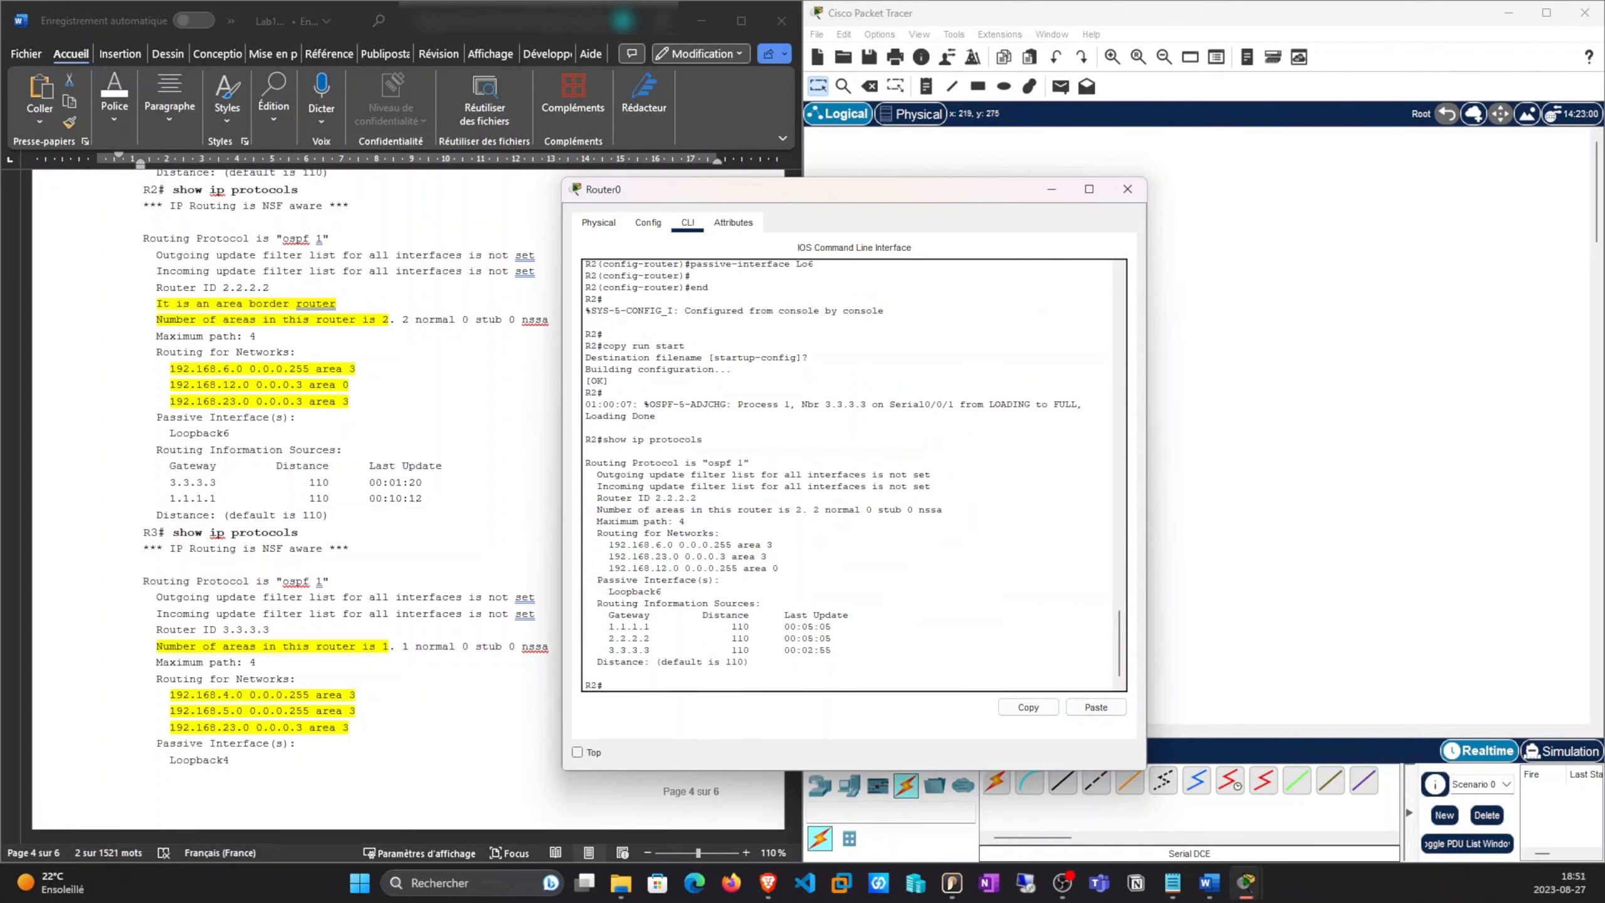
# Check the advertised networks, passive interface, OSPF process and router ID in R2's protocol output
pyautogui.moveTo(614, 544); pyautogui.dragTo(778, 568)
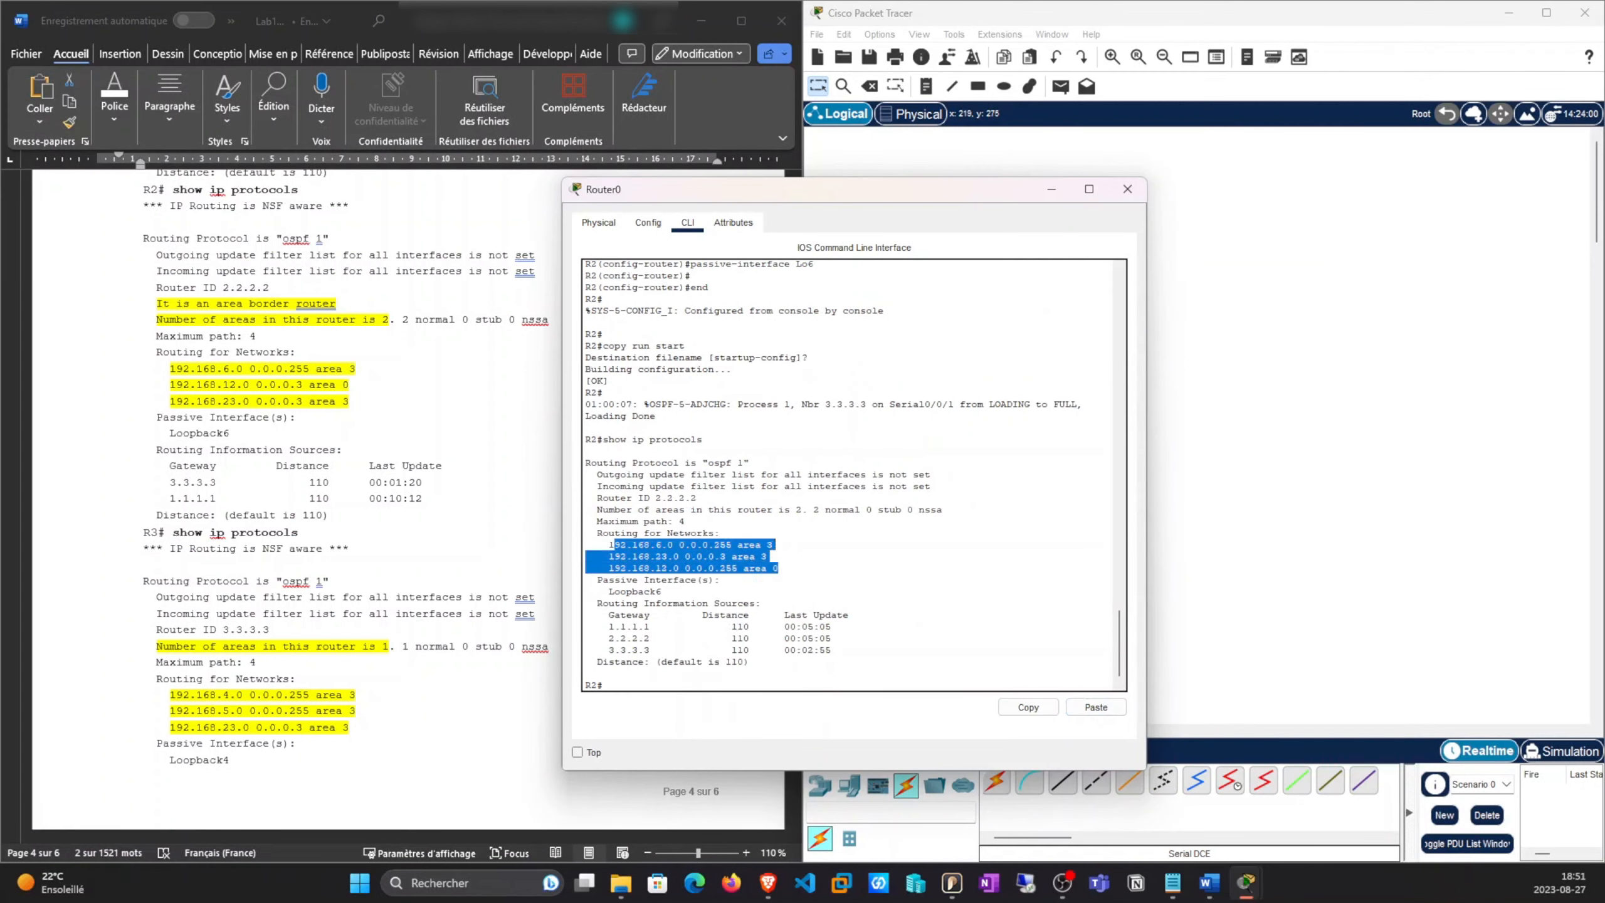
pyautogui.moveTo(627, 591); pyautogui.dragTo(644, 591)
pyautogui.moveTo(708, 462); pyautogui.dragTo(748, 462)
pyautogui.moveTo(615, 499); pyautogui.dragTo(715, 510)
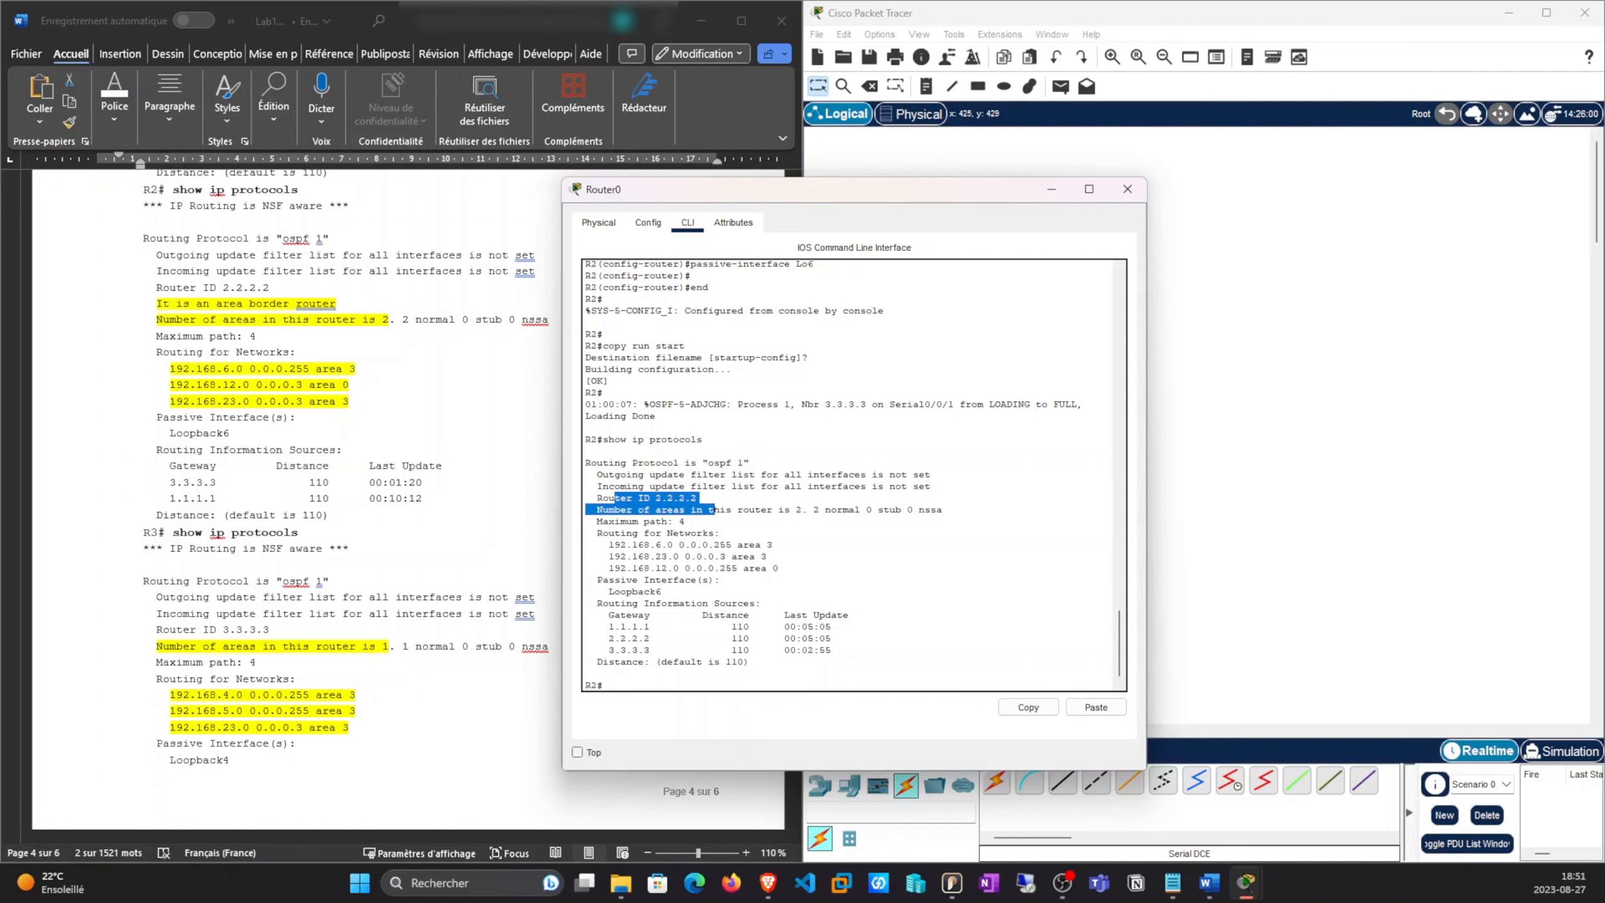
# Open the command line of R3 (Router2), leave configuration mode, and run show ip protocols
pyautogui.click(1272, 495)
pyautogui.click(1061, 532)
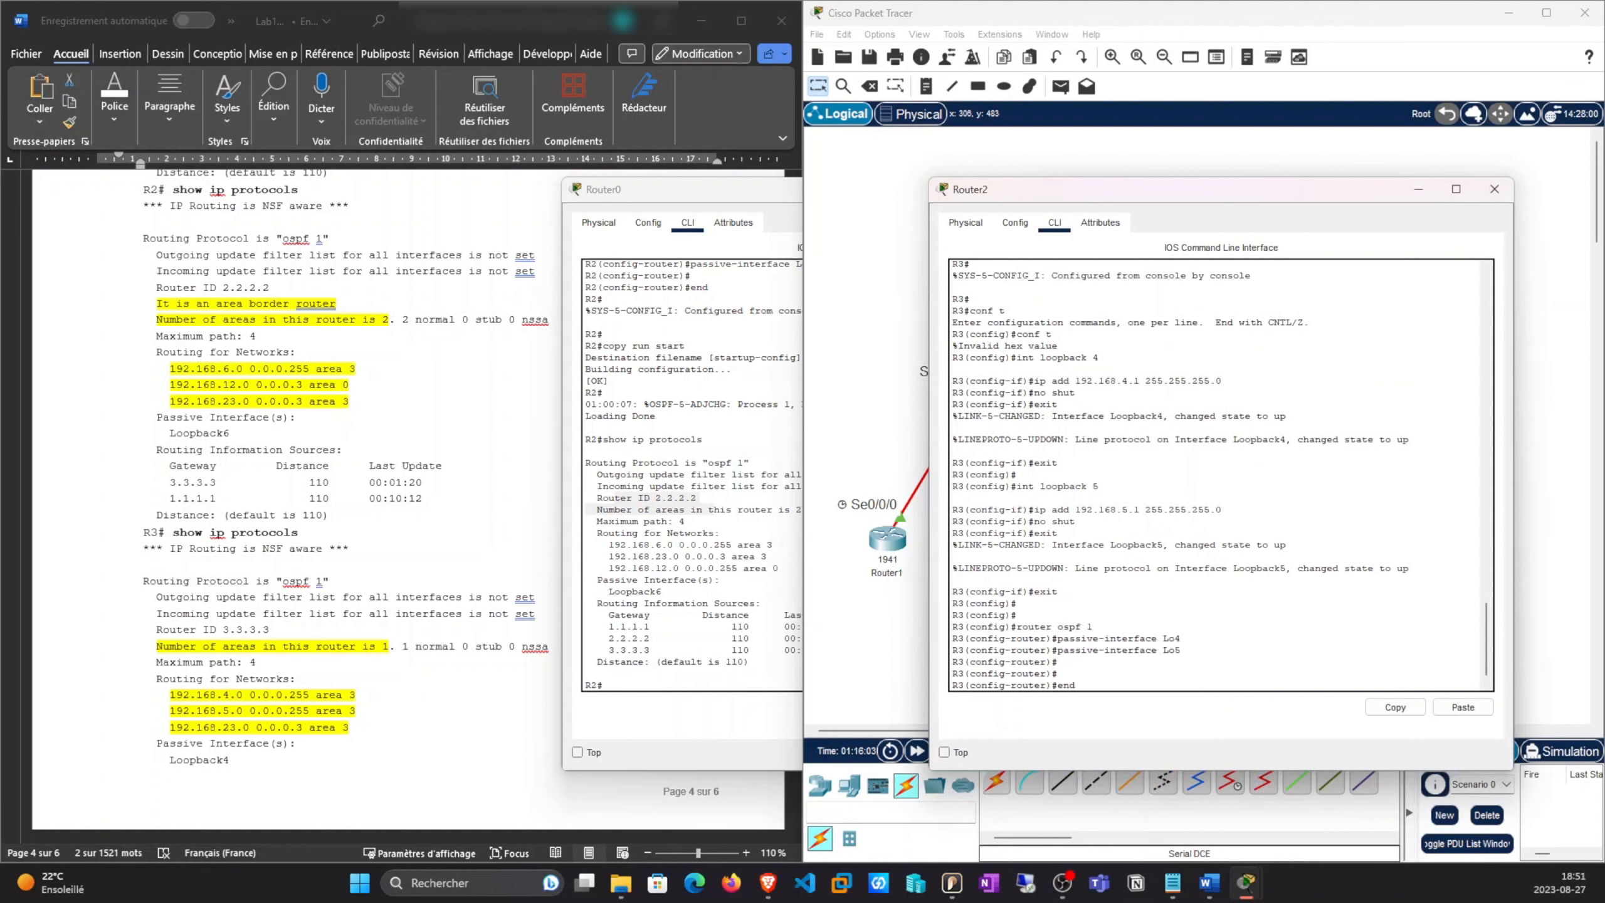
pyautogui.press('Return')
pyautogui.press('Return')
pyautogui.press('Return')
pyautogui.click(1445, 711)
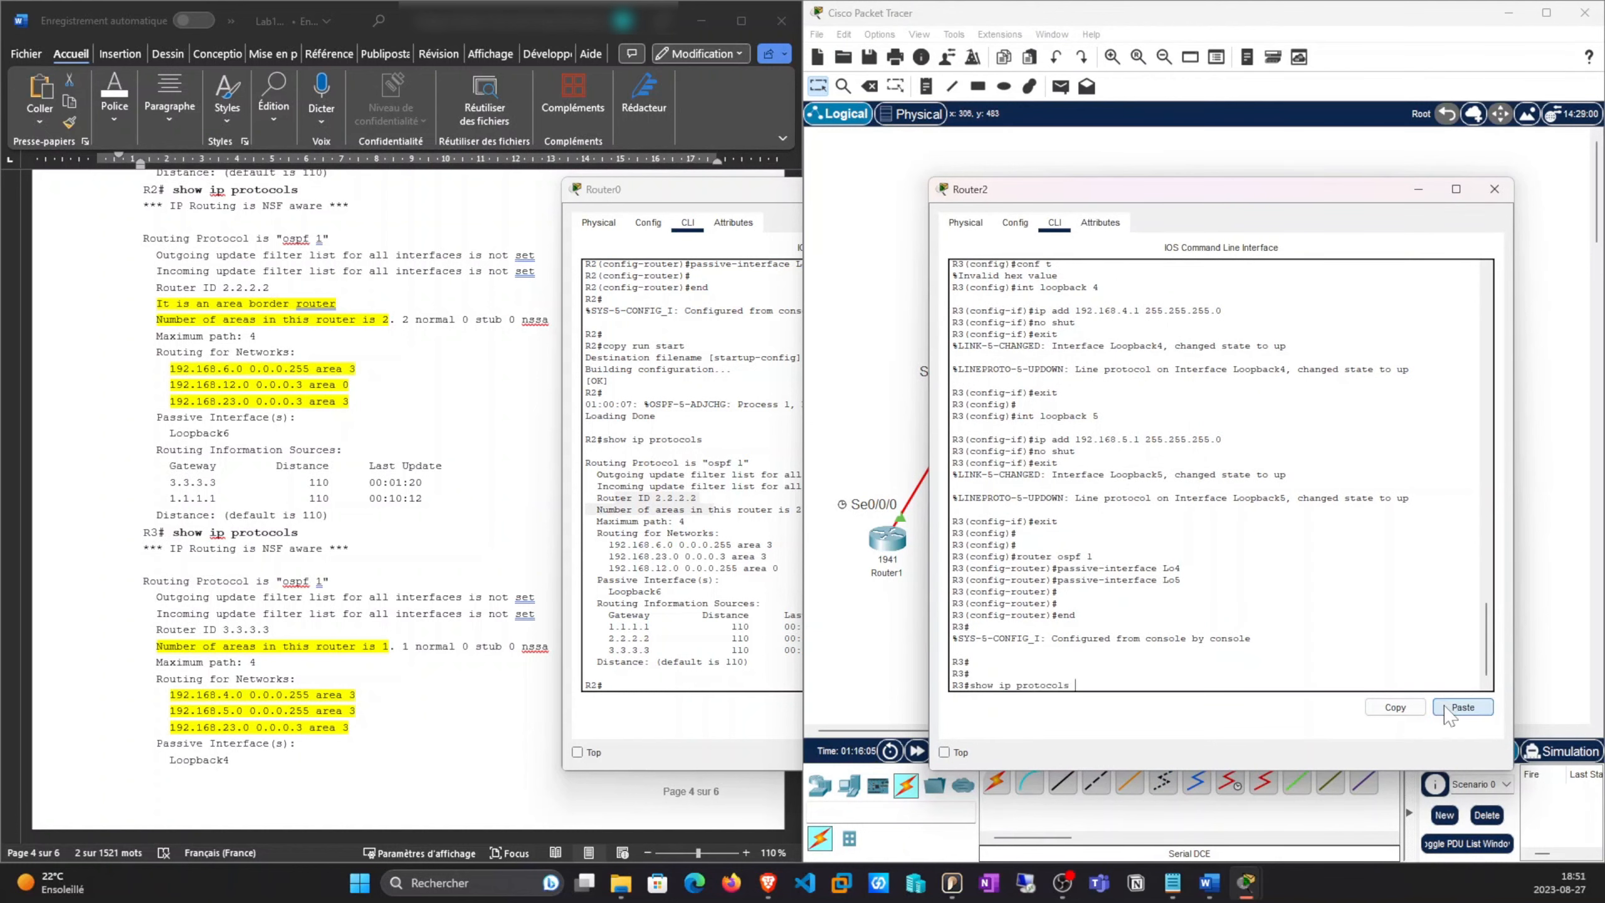
pyautogui.press('Return')
pyautogui.press('Return')
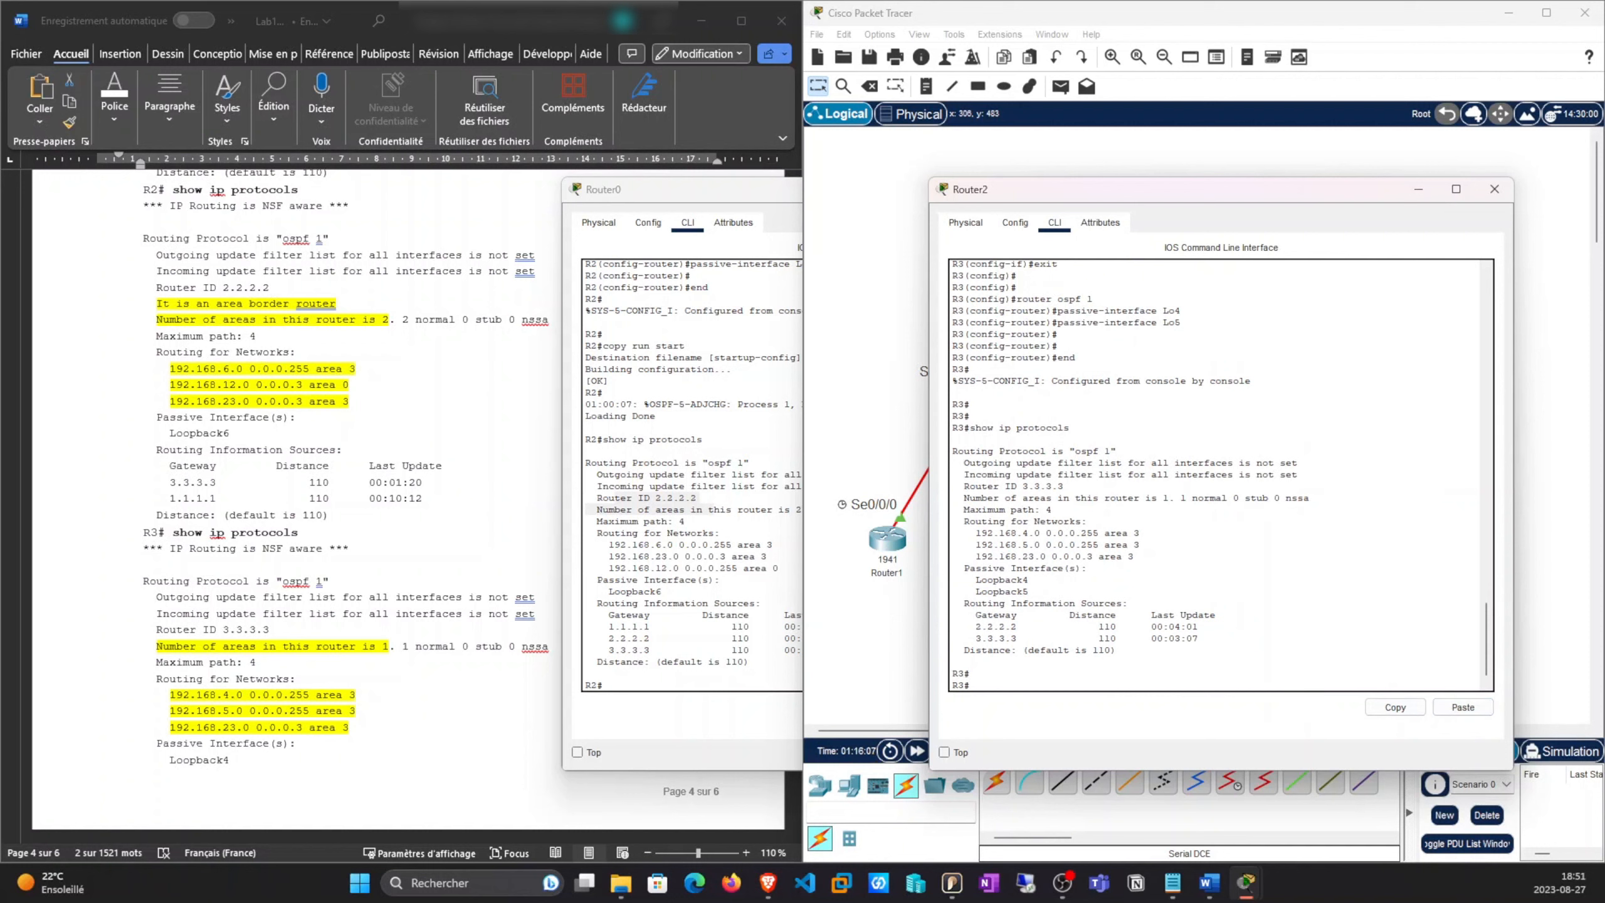
# Check the advertised networks, OSPF process and router ID in R3's protocol output
pyautogui.moveTo(980, 532); pyautogui.dragTo(1134, 556)
pyautogui.moveTo(1064, 452); pyautogui.dragTo(1098, 452)
pyautogui.moveTo(970, 486); pyautogui.dragTo(1045, 486)
# Copy the show ip ospf neighbor command from step b of the lab document and run it on R1 (Router1)
pyautogui.click(270, 561)
pyautogui.scroll(-8, 277, 560)
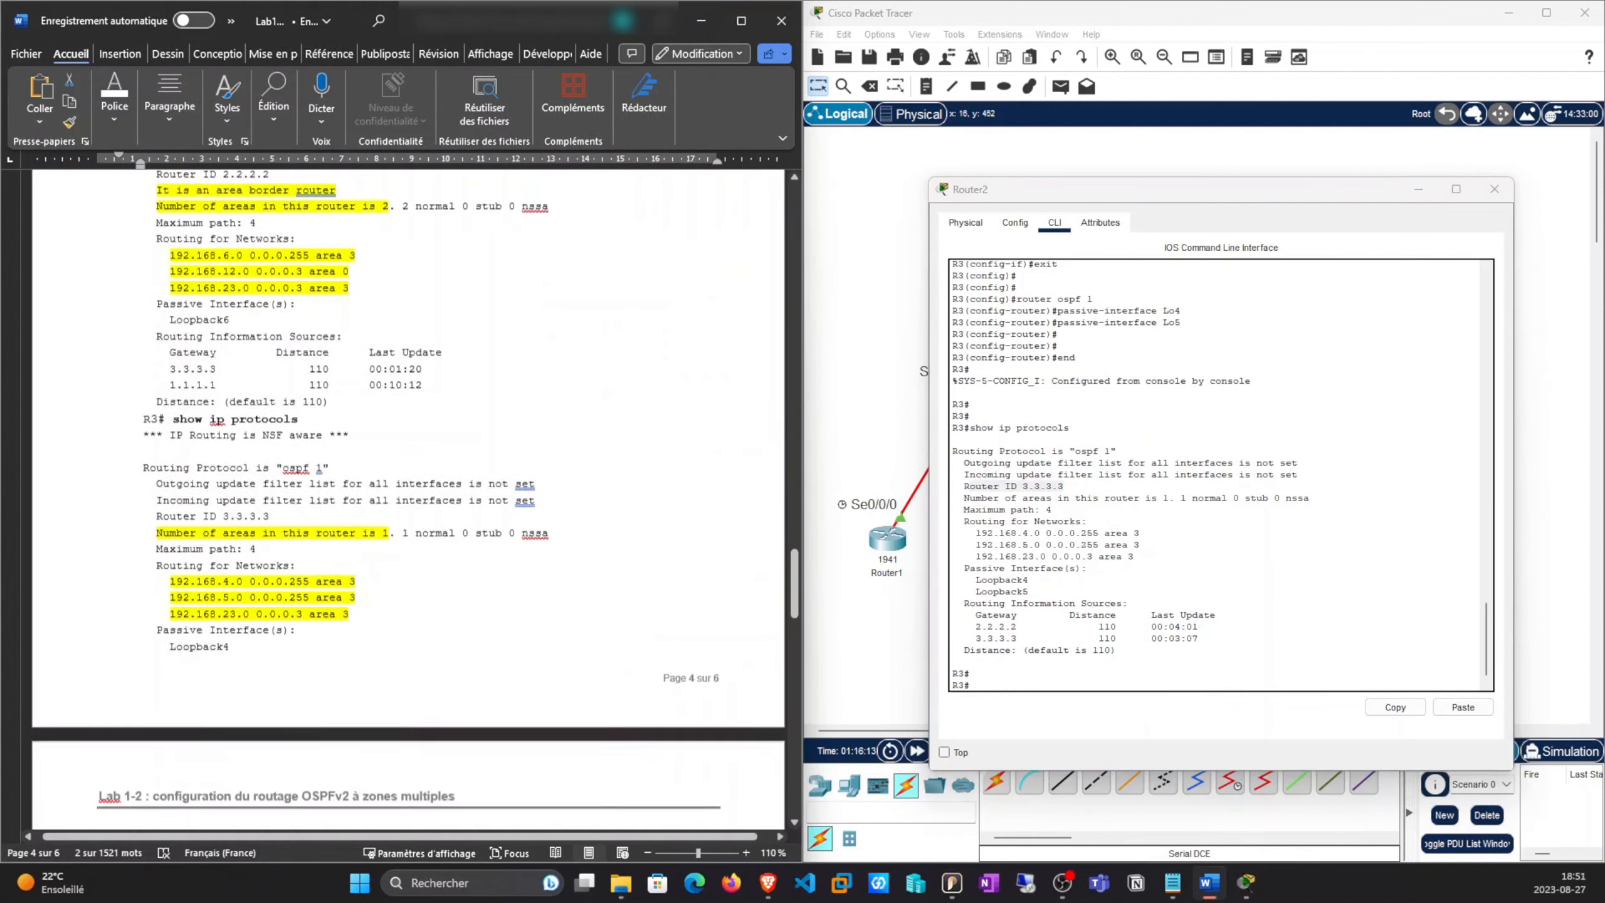
pyautogui.scroll(-3, 408, 500)
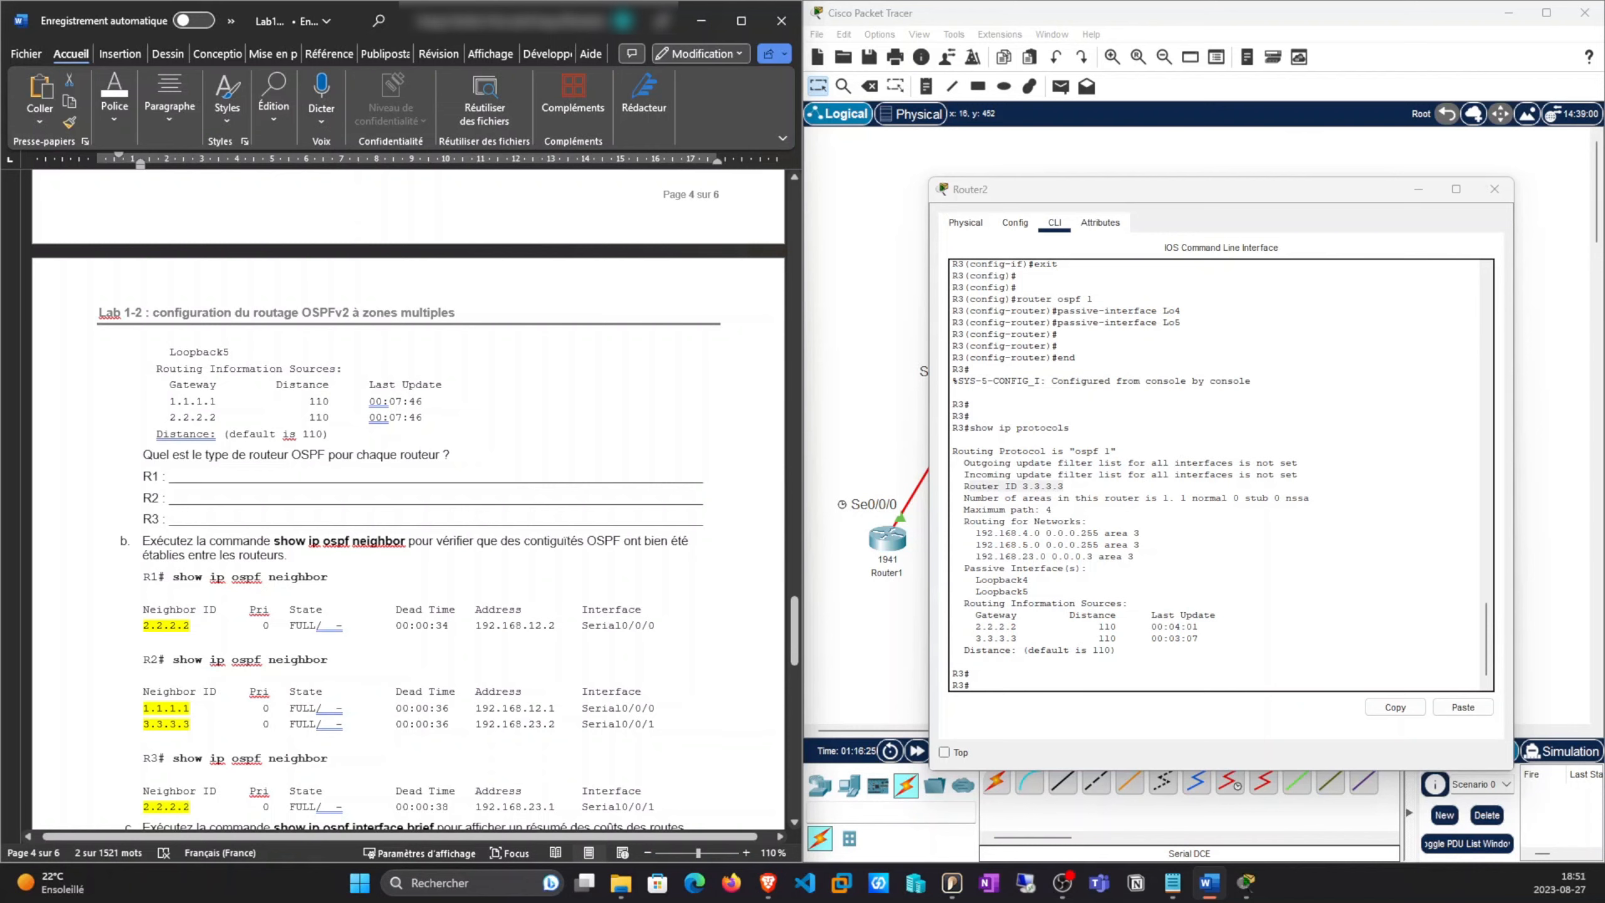
pyautogui.scroll(-3, 407, 506)
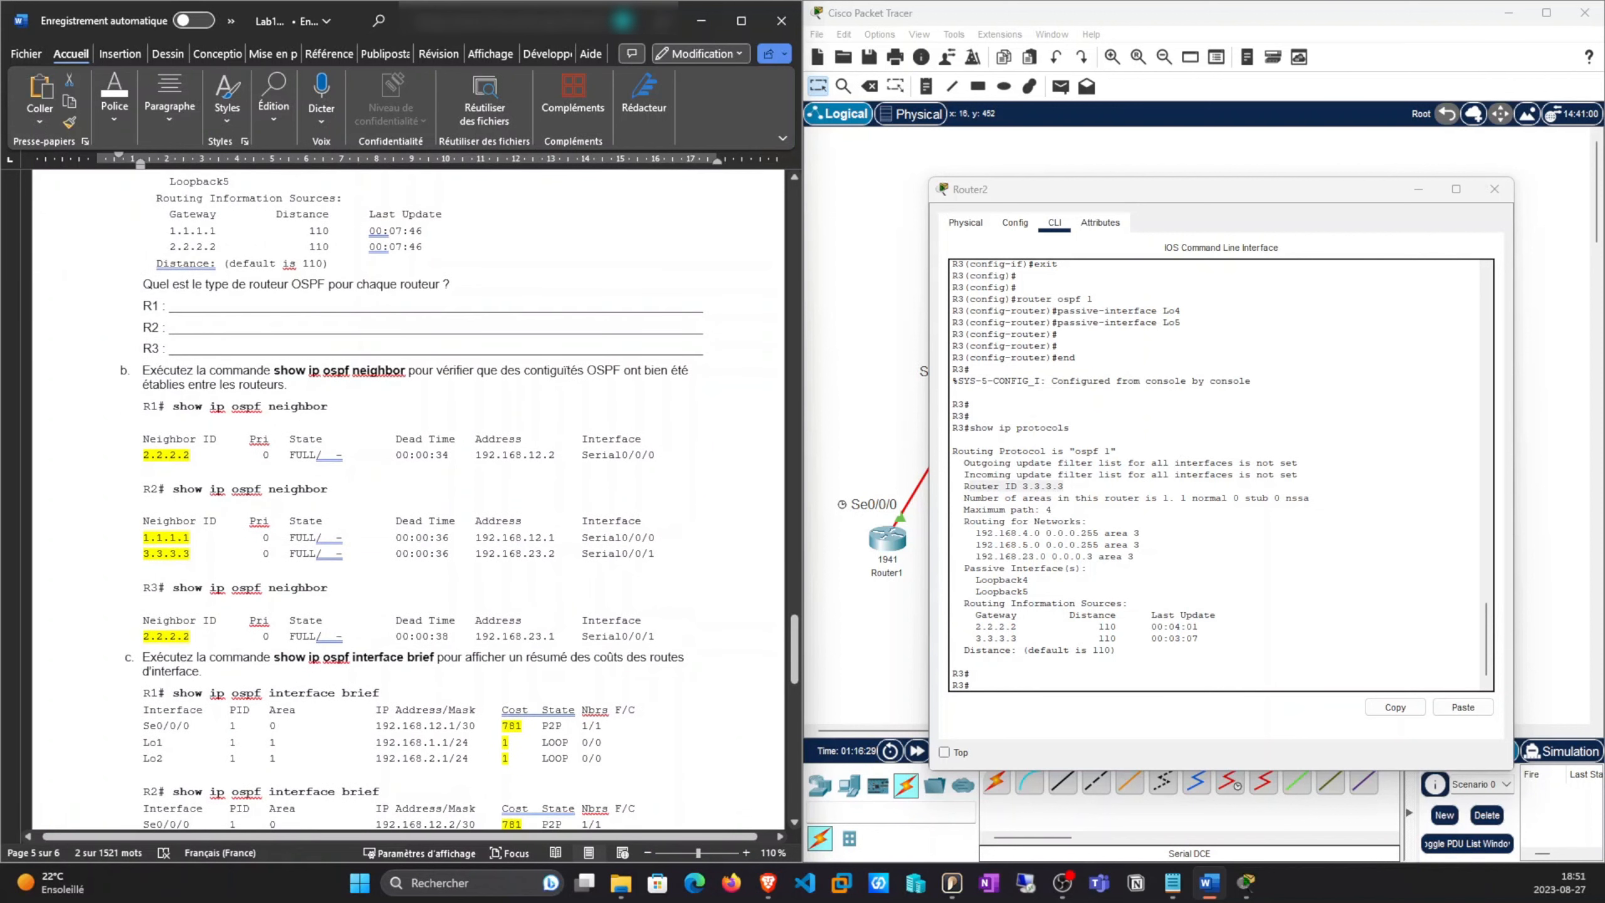
pyautogui.moveTo(173, 405); pyautogui.dragTo(327, 408)
pyautogui.rightClick(316, 409)
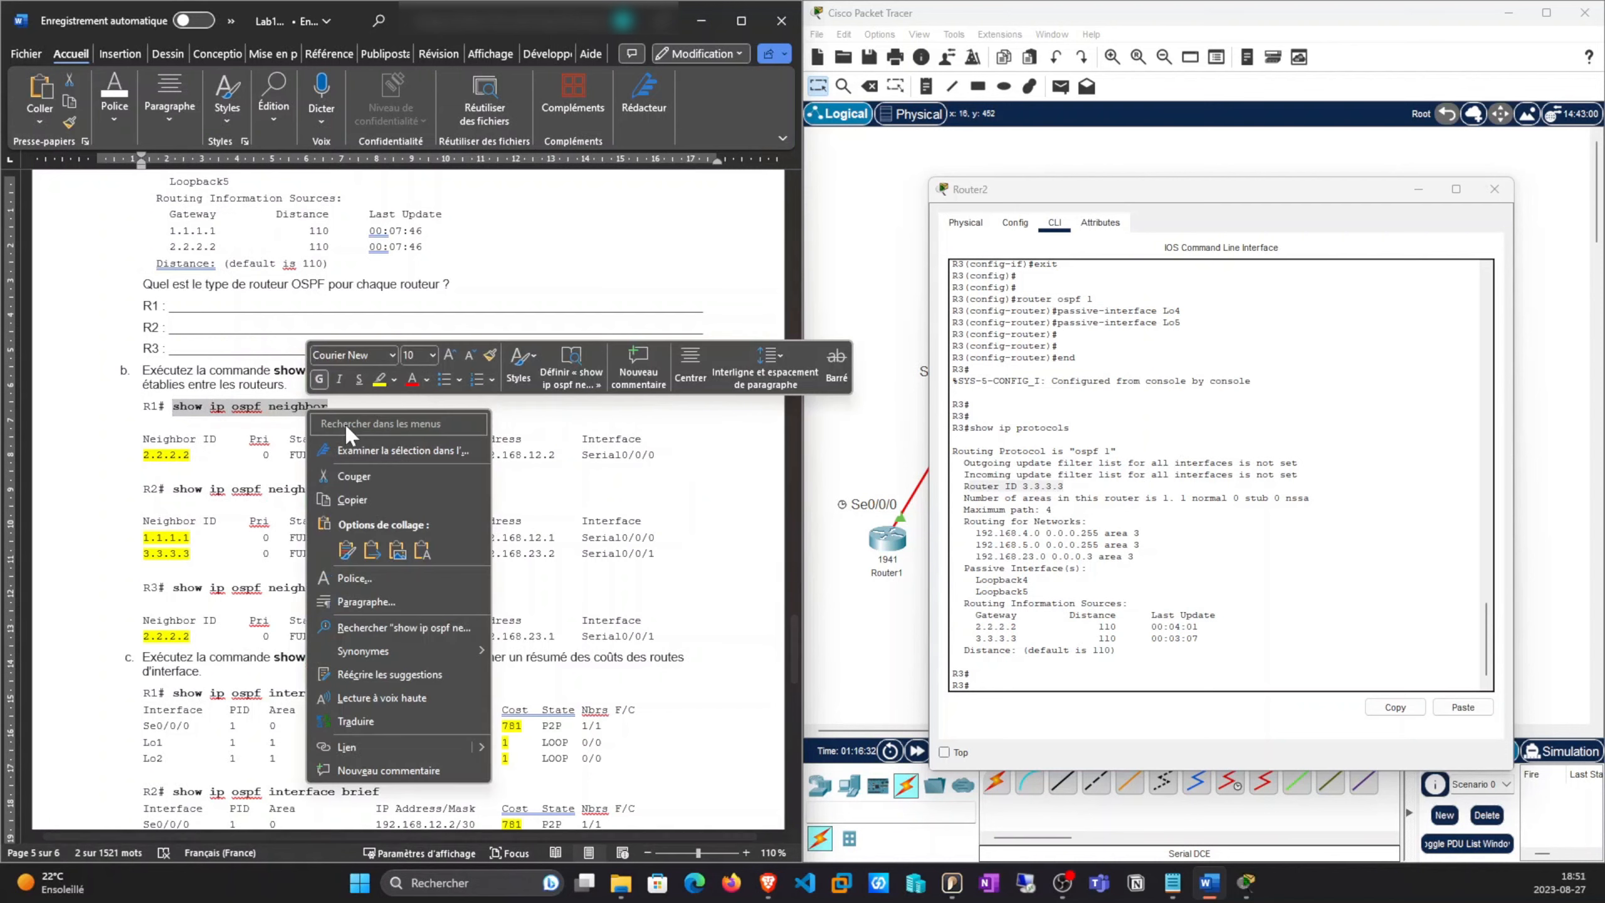
pyautogui.click(373, 500)
pyautogui.click(819, 401)
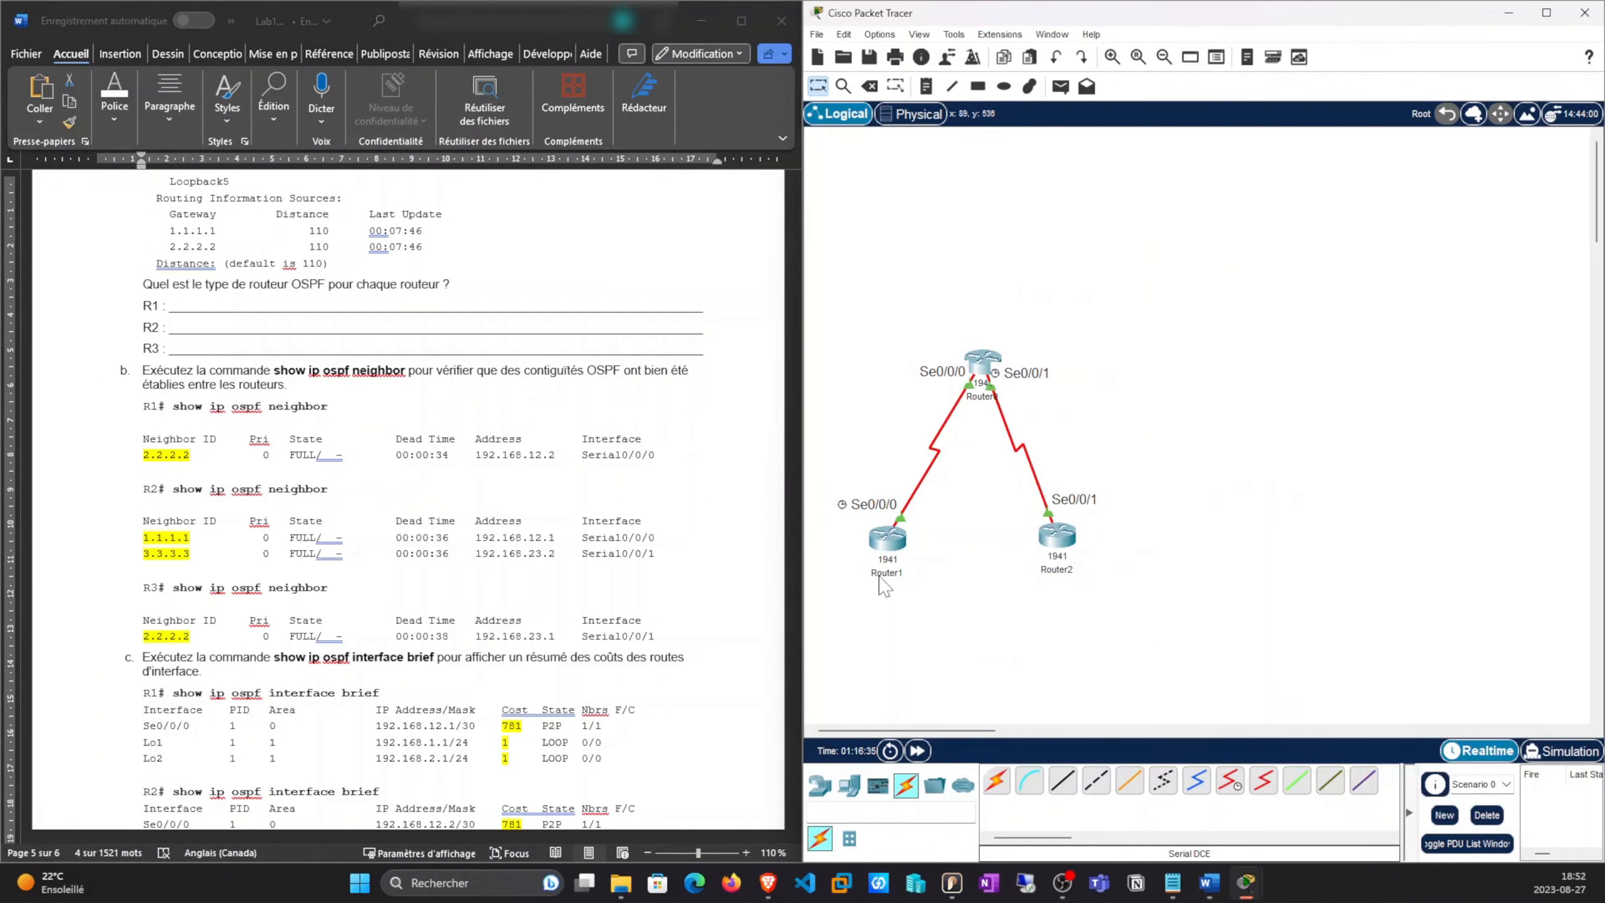
pyautogui.doubleClick(882, 536)
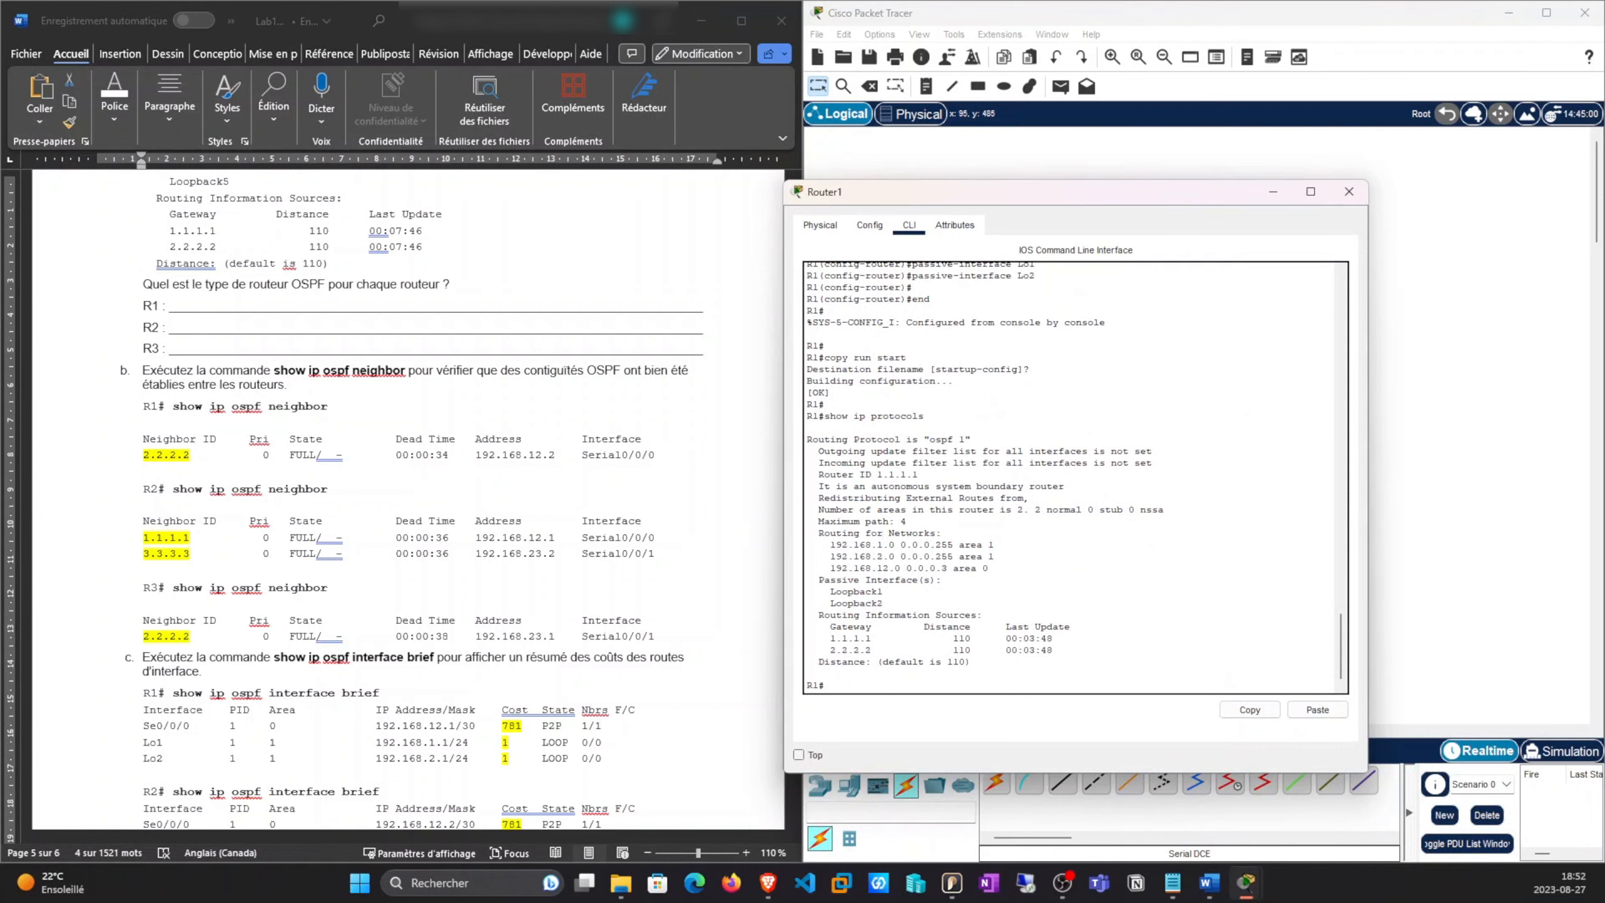
pyautogui.click(1317, 710)
pyautogui.press('Return')
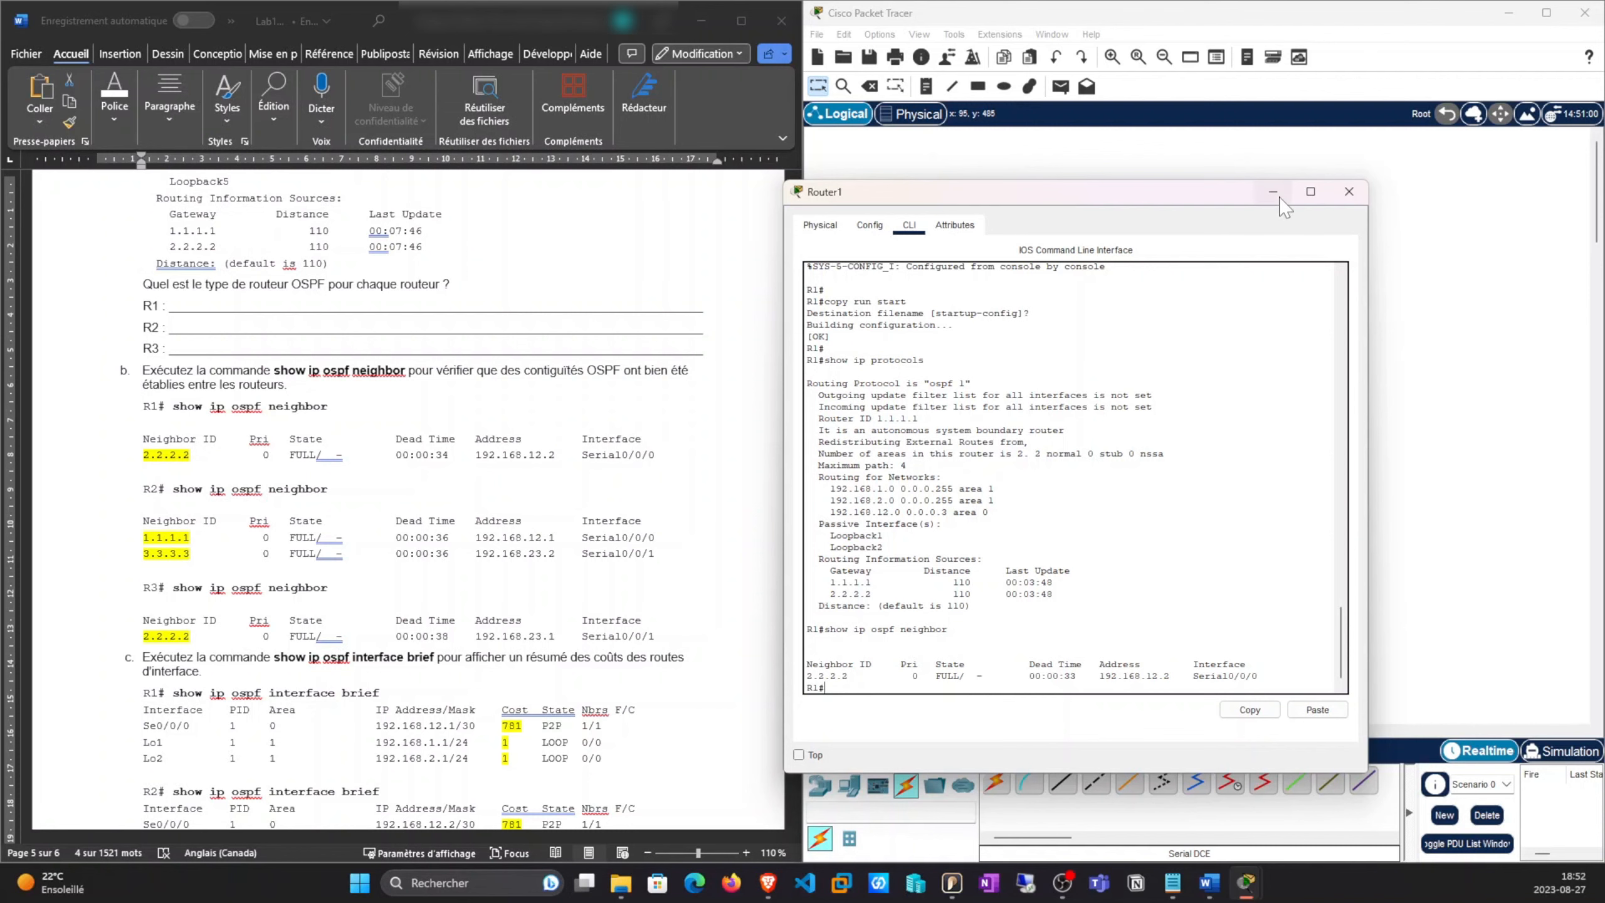
# Put R1's window away, run show ip ospf neighbor on R2 (Router0), and move its window to uncover the lab's expected output
pyautogui.click(1349, 191)
pyautogui.click(948, 355)
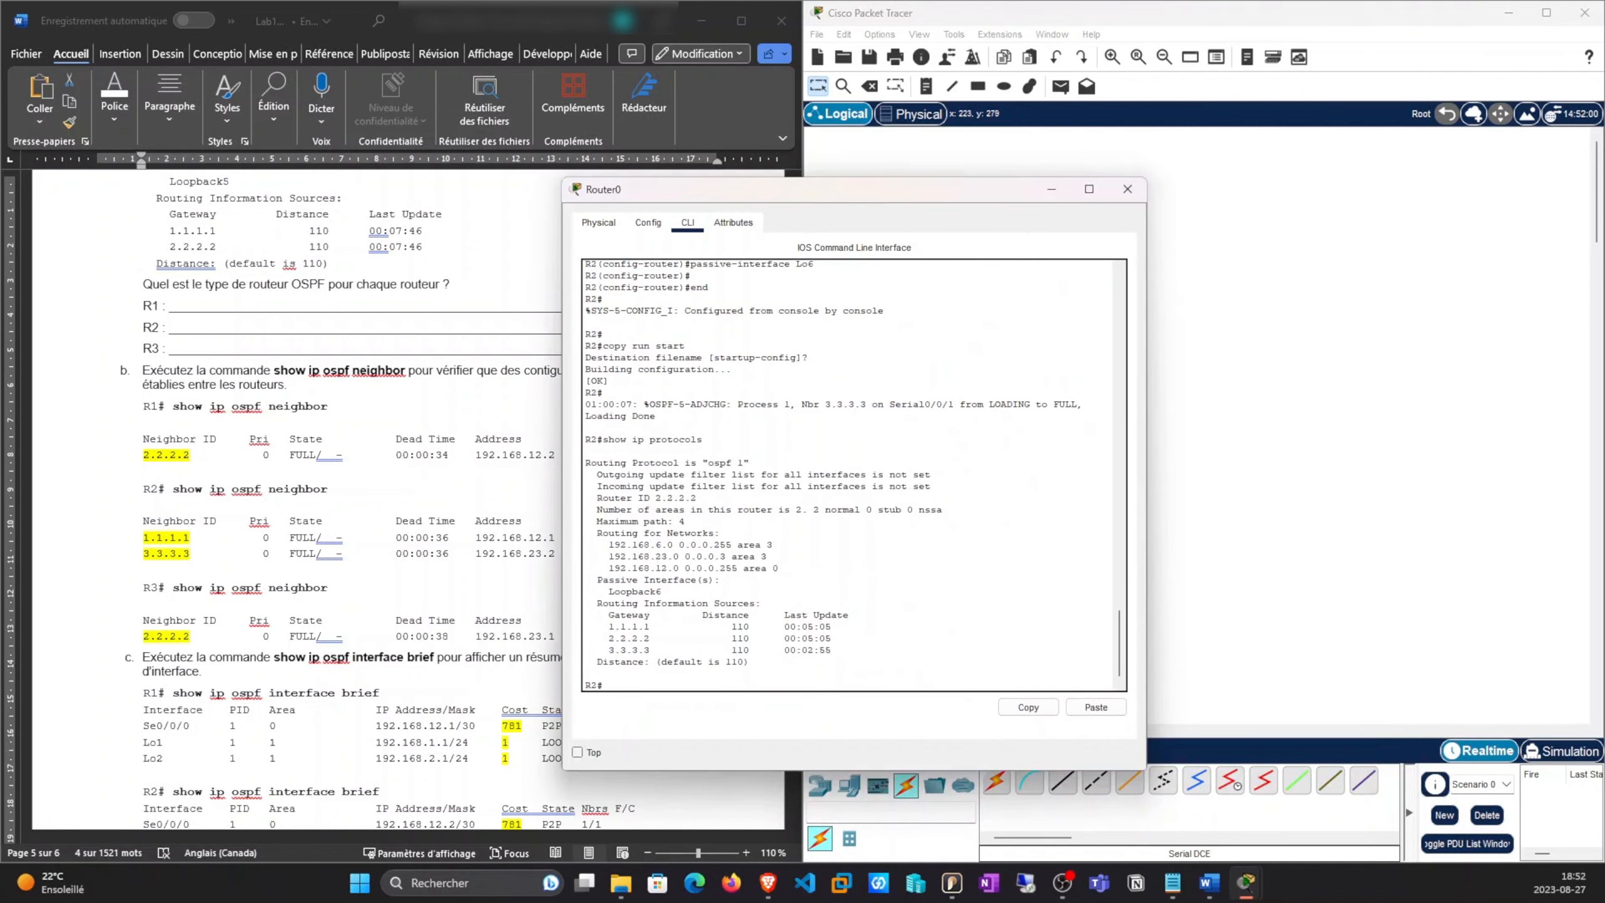
pyautogui.click(1096, 706)
pyautogui.press('Return')
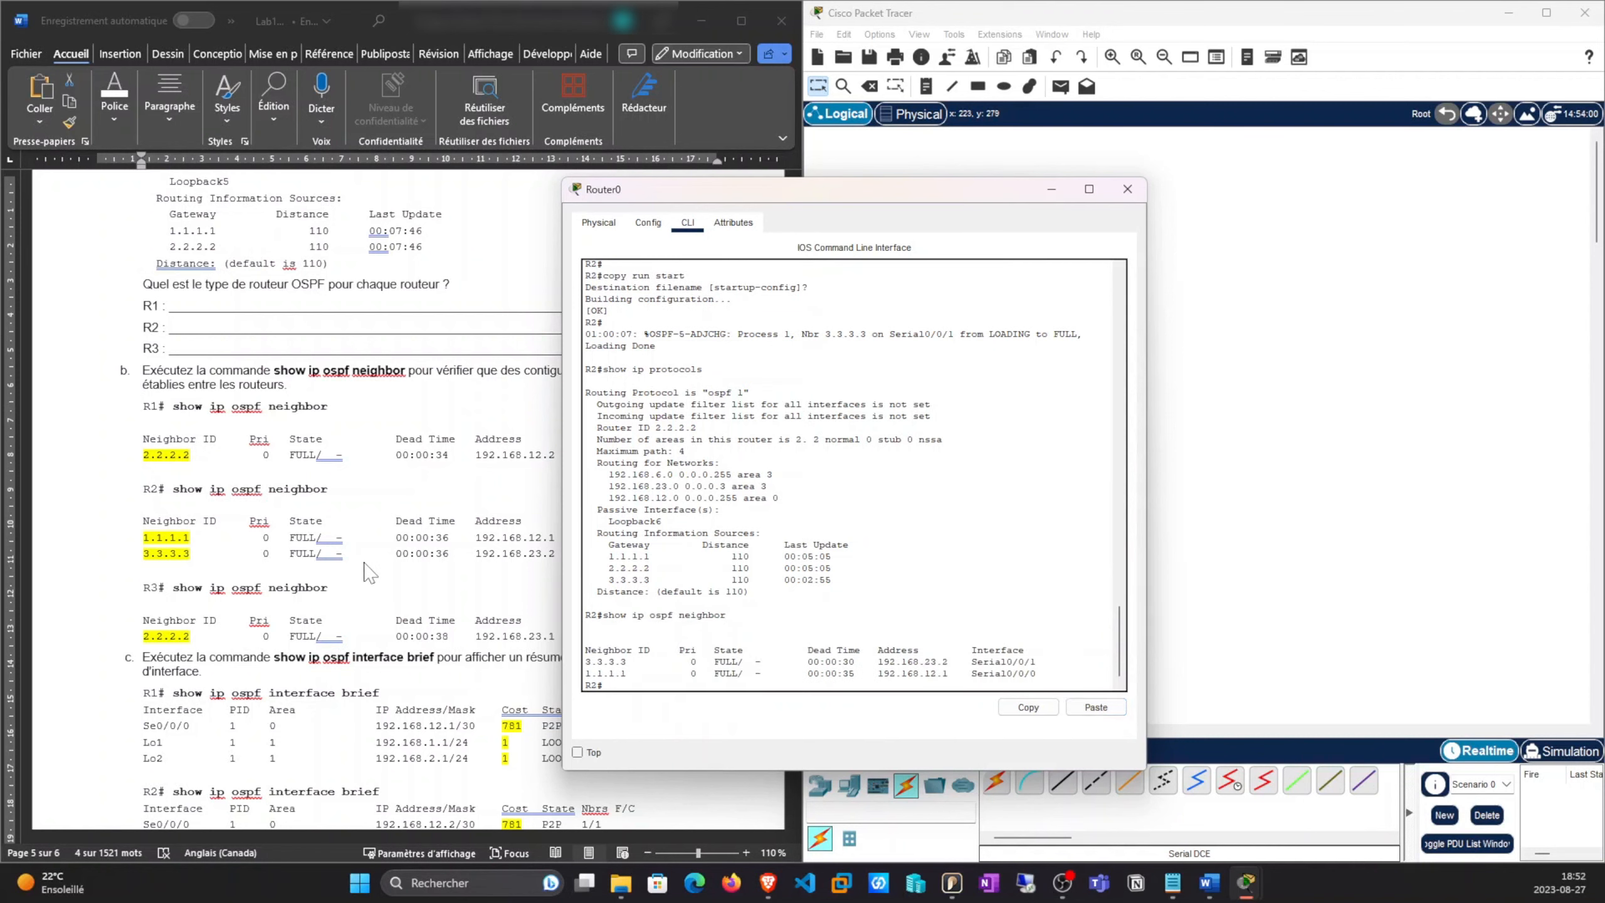
pyautogui.moveTo(869, 190); pyautogui.dragTo(965, 190)
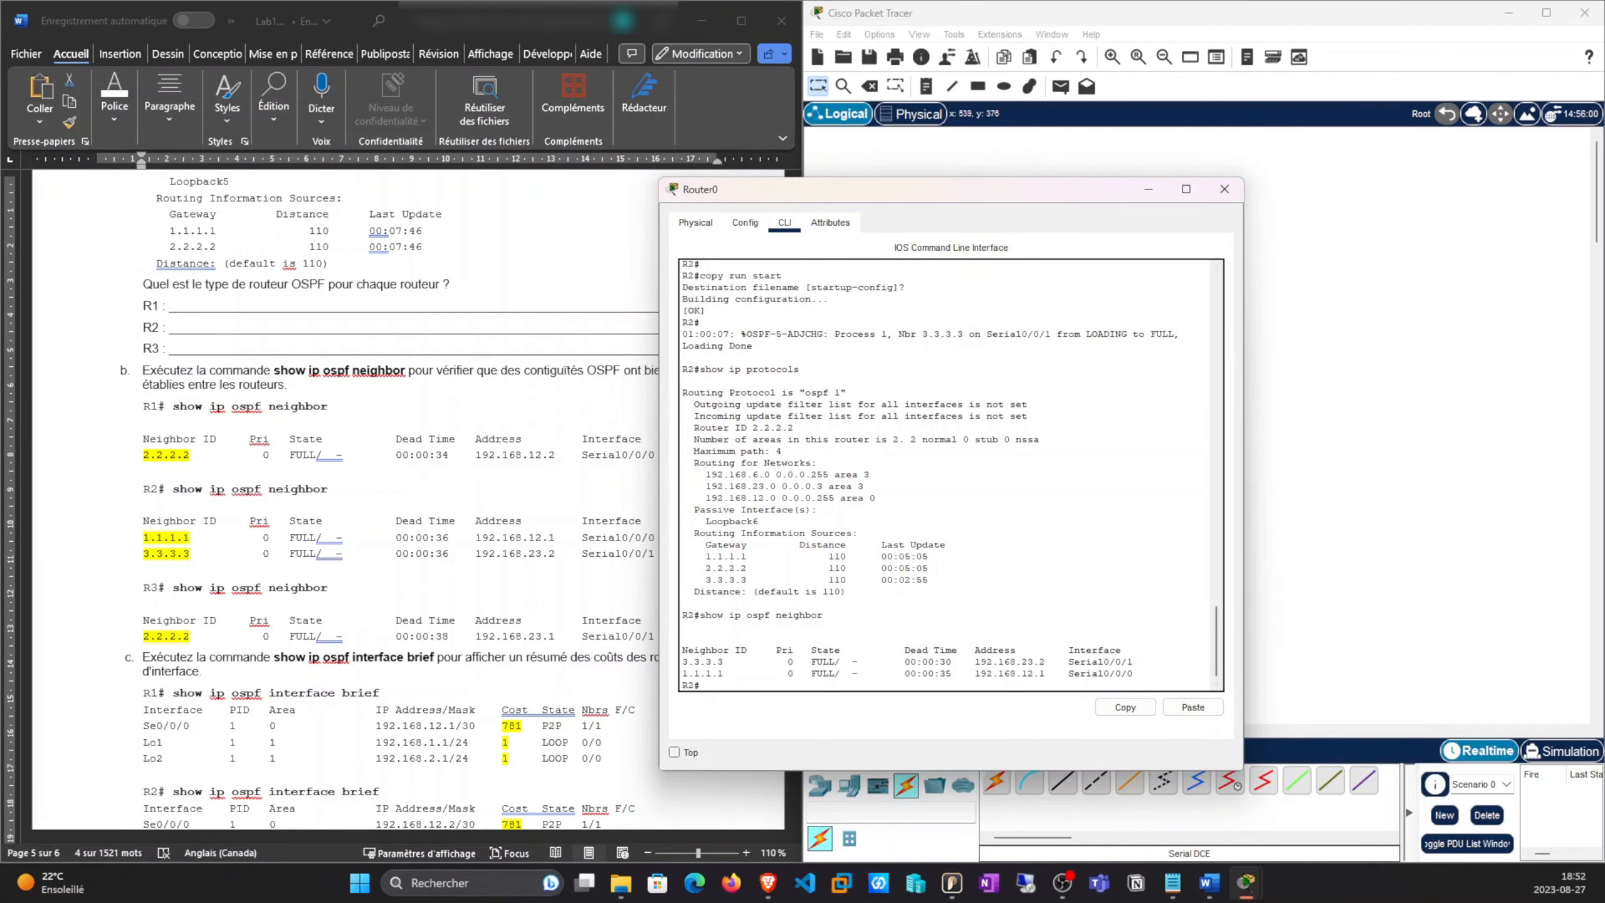
# Minimize R2's window and run show ip ospf neighbor on R3 (Router2)
pyautogui.click(1148, 189)
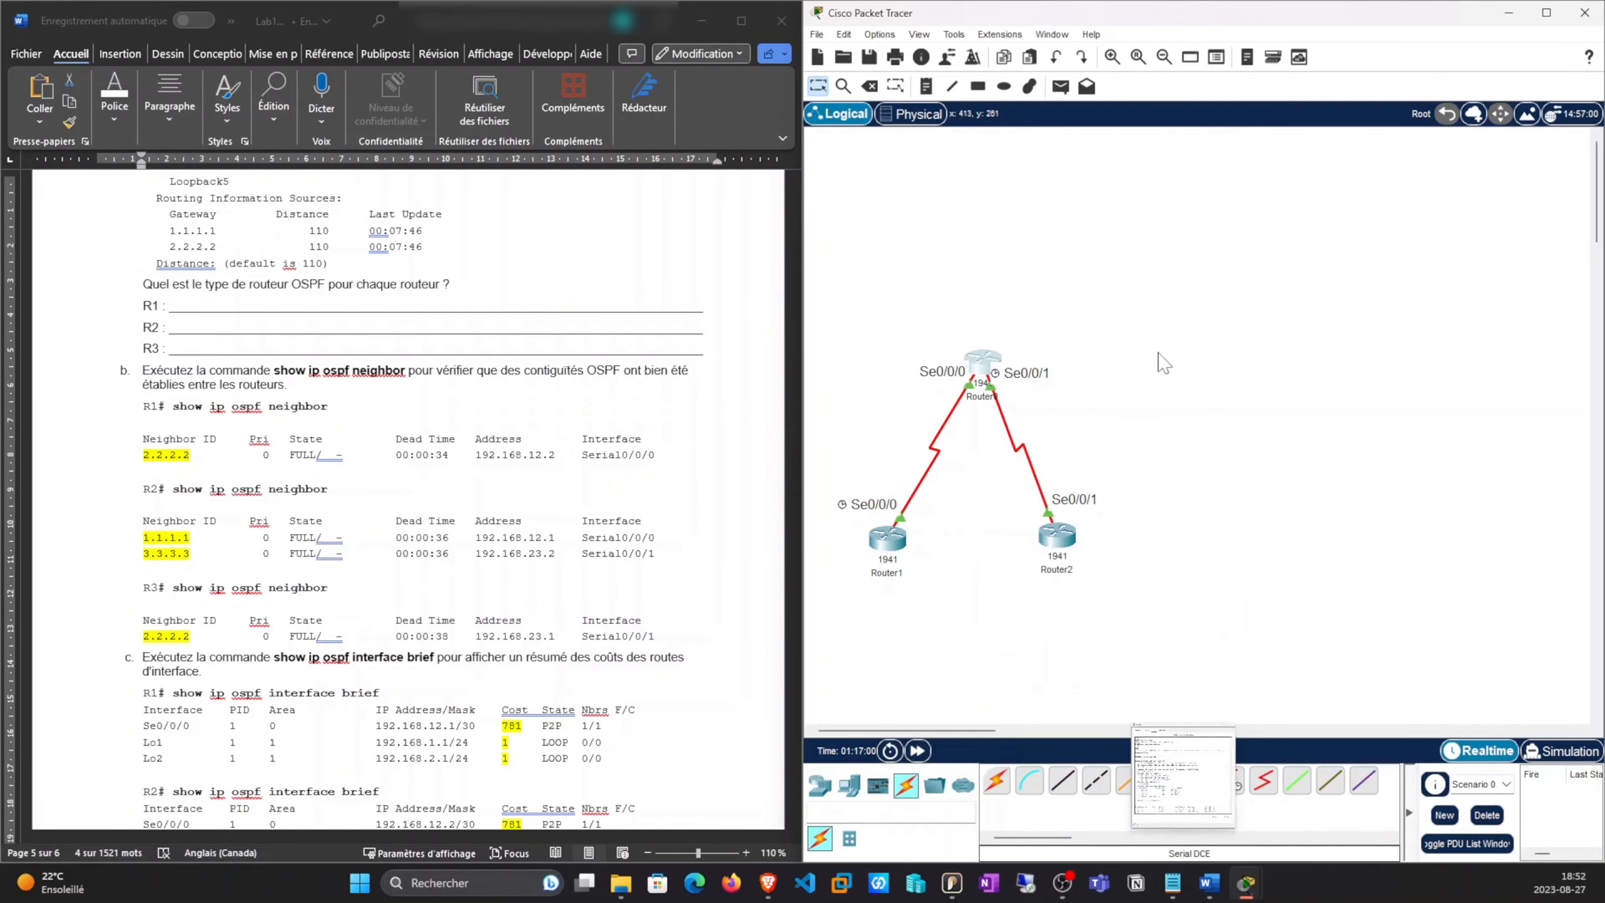
pyautogui.click(1056, 536)
pyautogui.click(1043, 681)
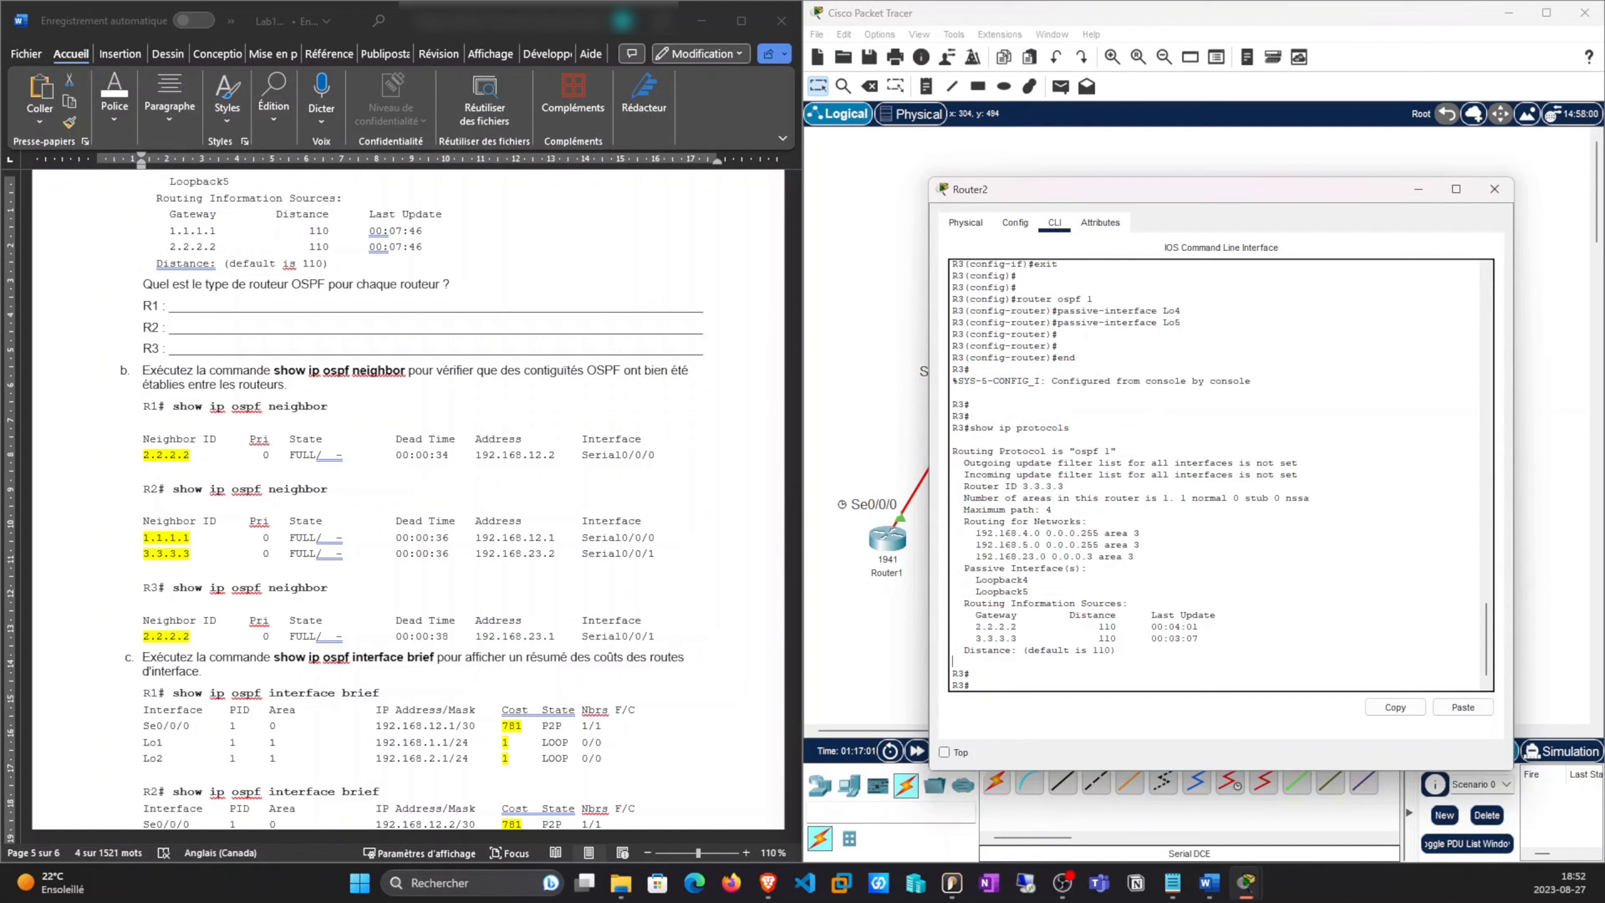
pyautogui.click(1462, 707)
pyautogui.press('Return')
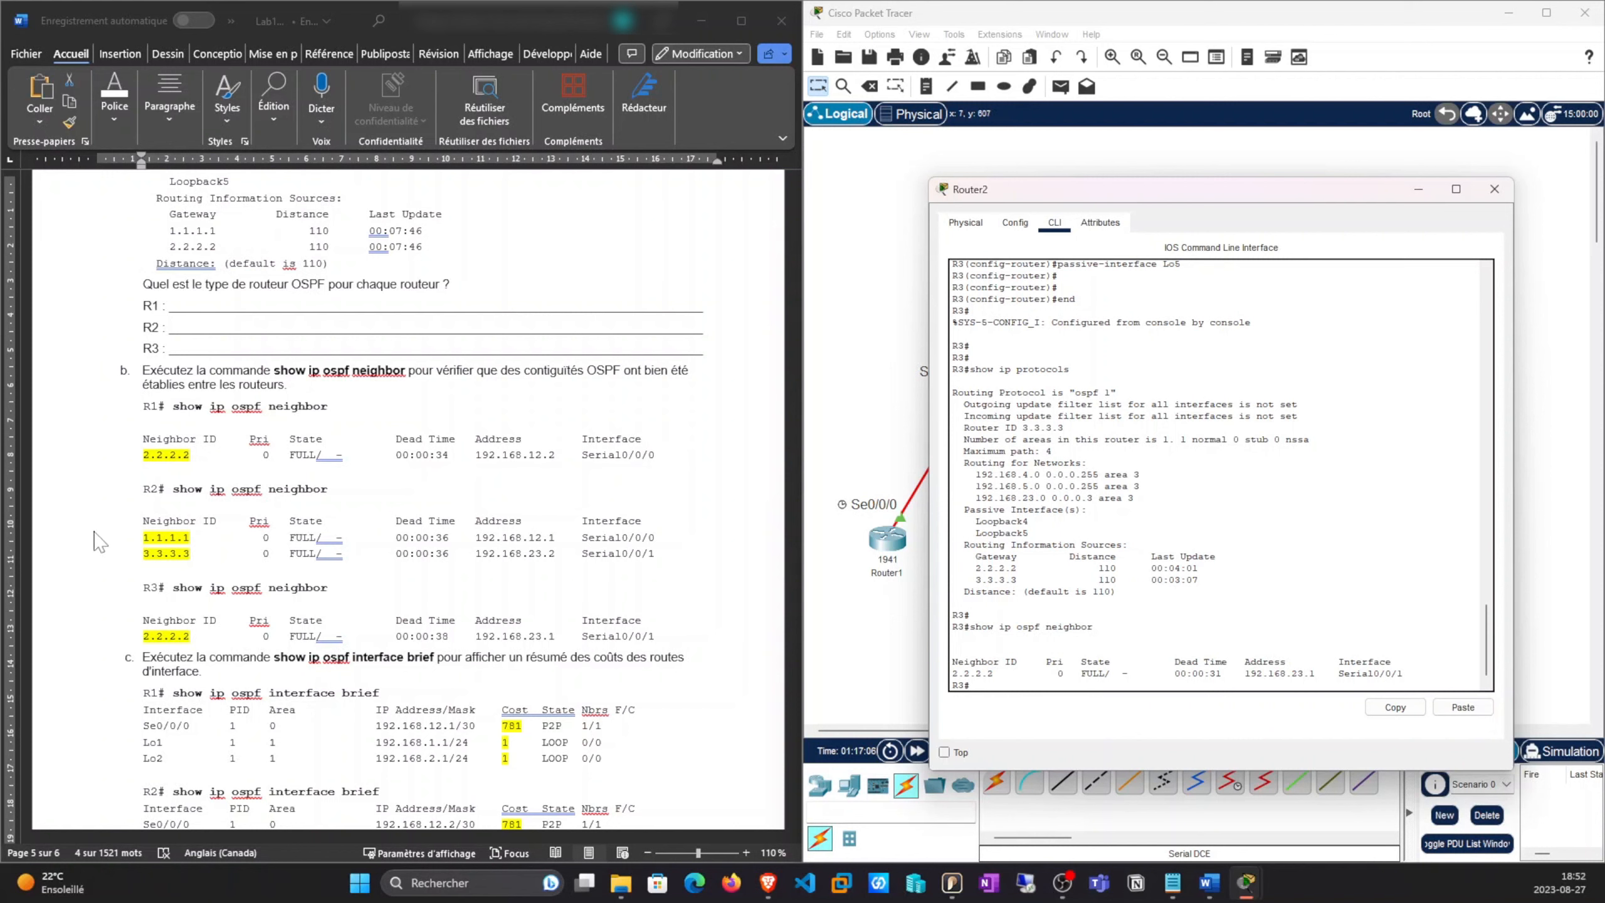
# Copy the show ip ospf interface brief command from step c of the lab document and run it on R3 (Router2)
pyautogui.scroll(-2, 262, 560)
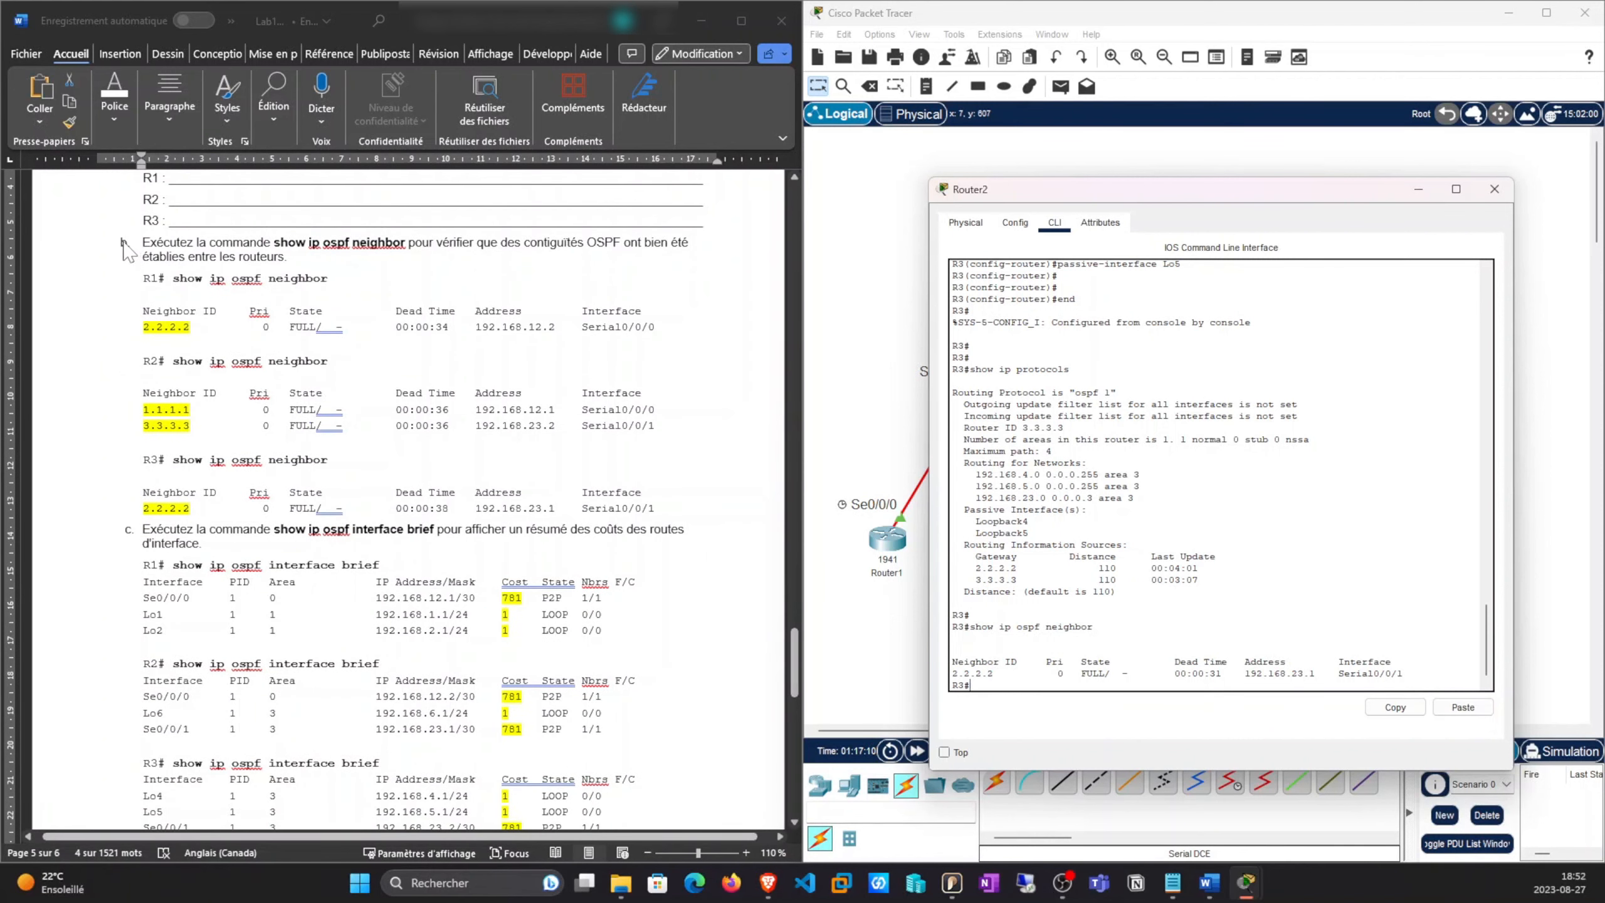
pyautogui.scroll(-2, 206, 537)
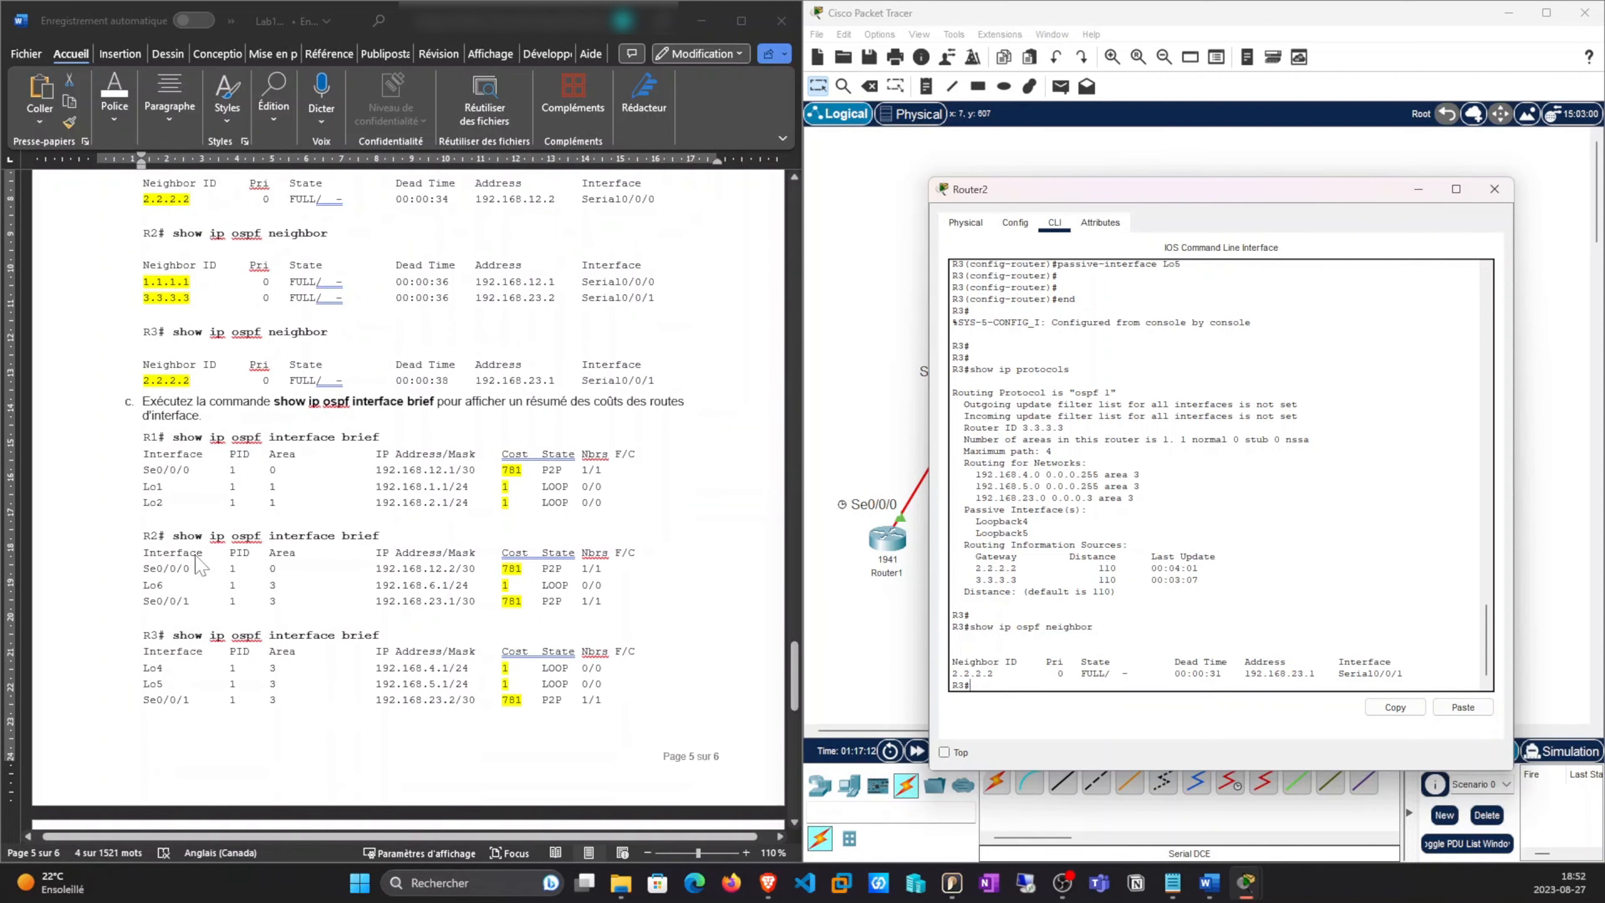
pyautogui.moveTo(274, 401); pyautogui.dragTo(435, 405)
pyautogui.rightClick(433, 415)
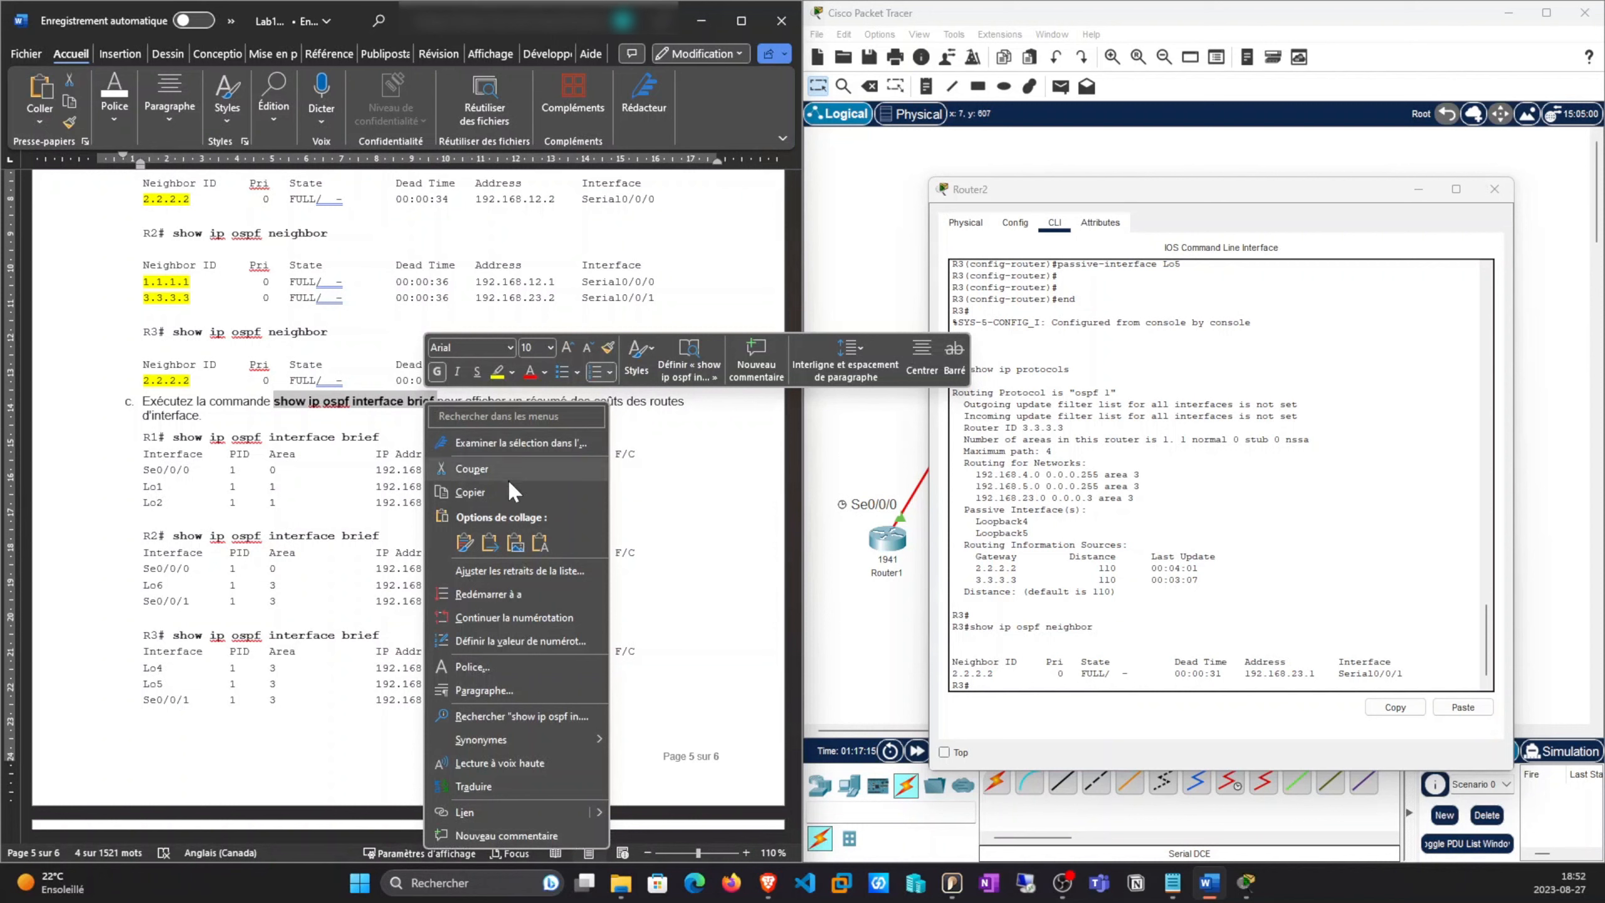
pyautogui.click(462, 480)
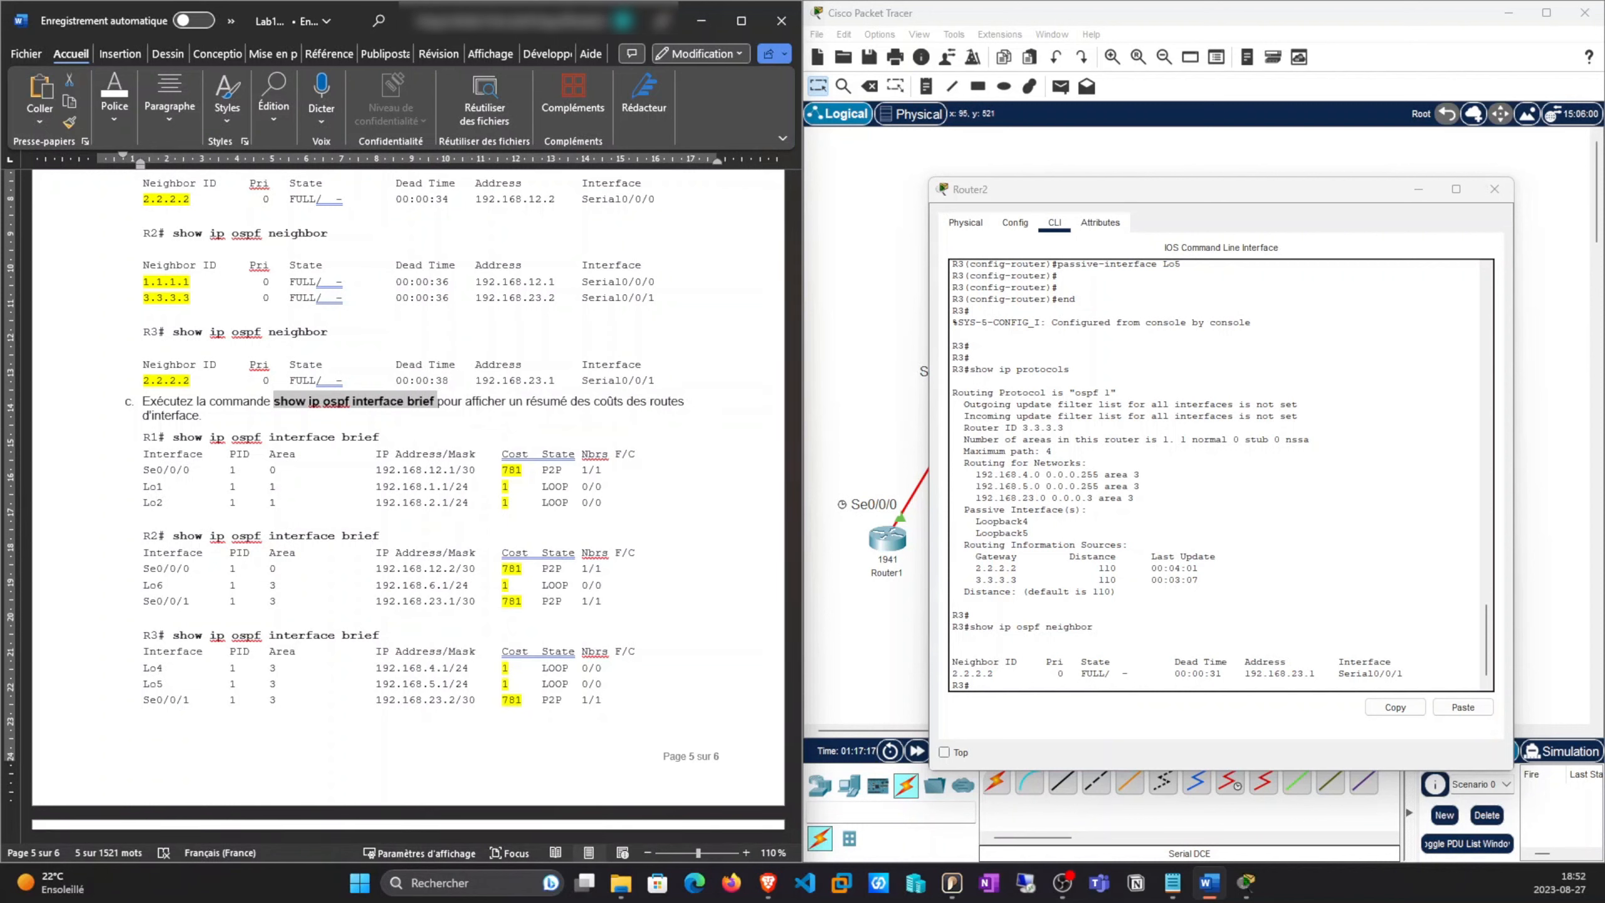
pyautogui.click(1343, 661)
pyautogui.press('Return')
pyautogui.press('Return')
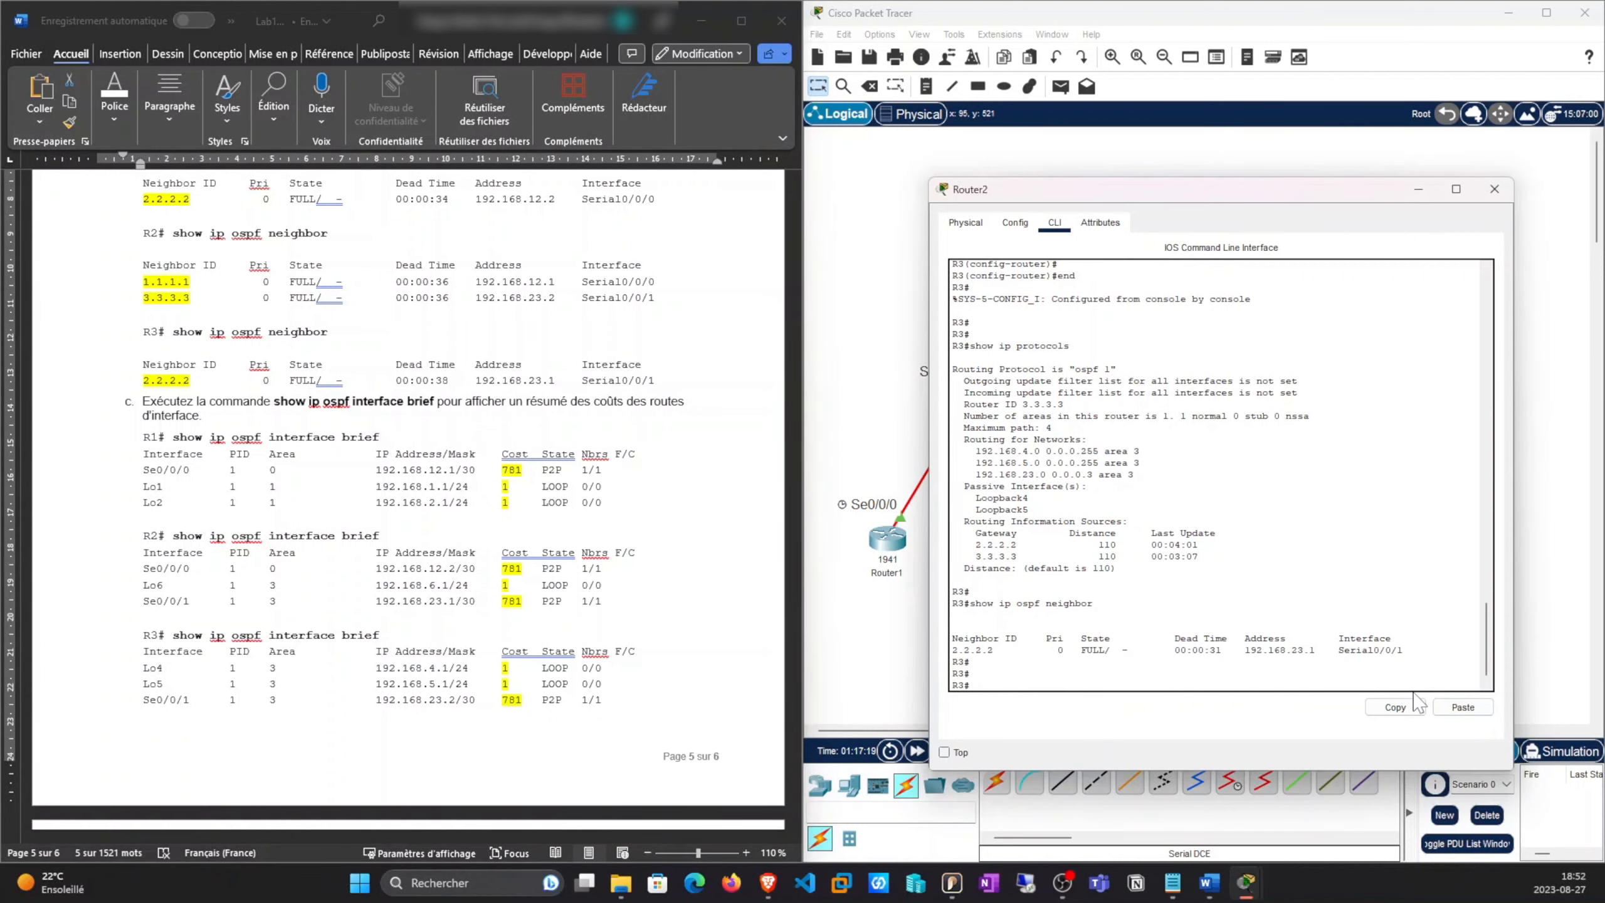
pyautogui.click(1463, 707)
pyautogui.press('Return')
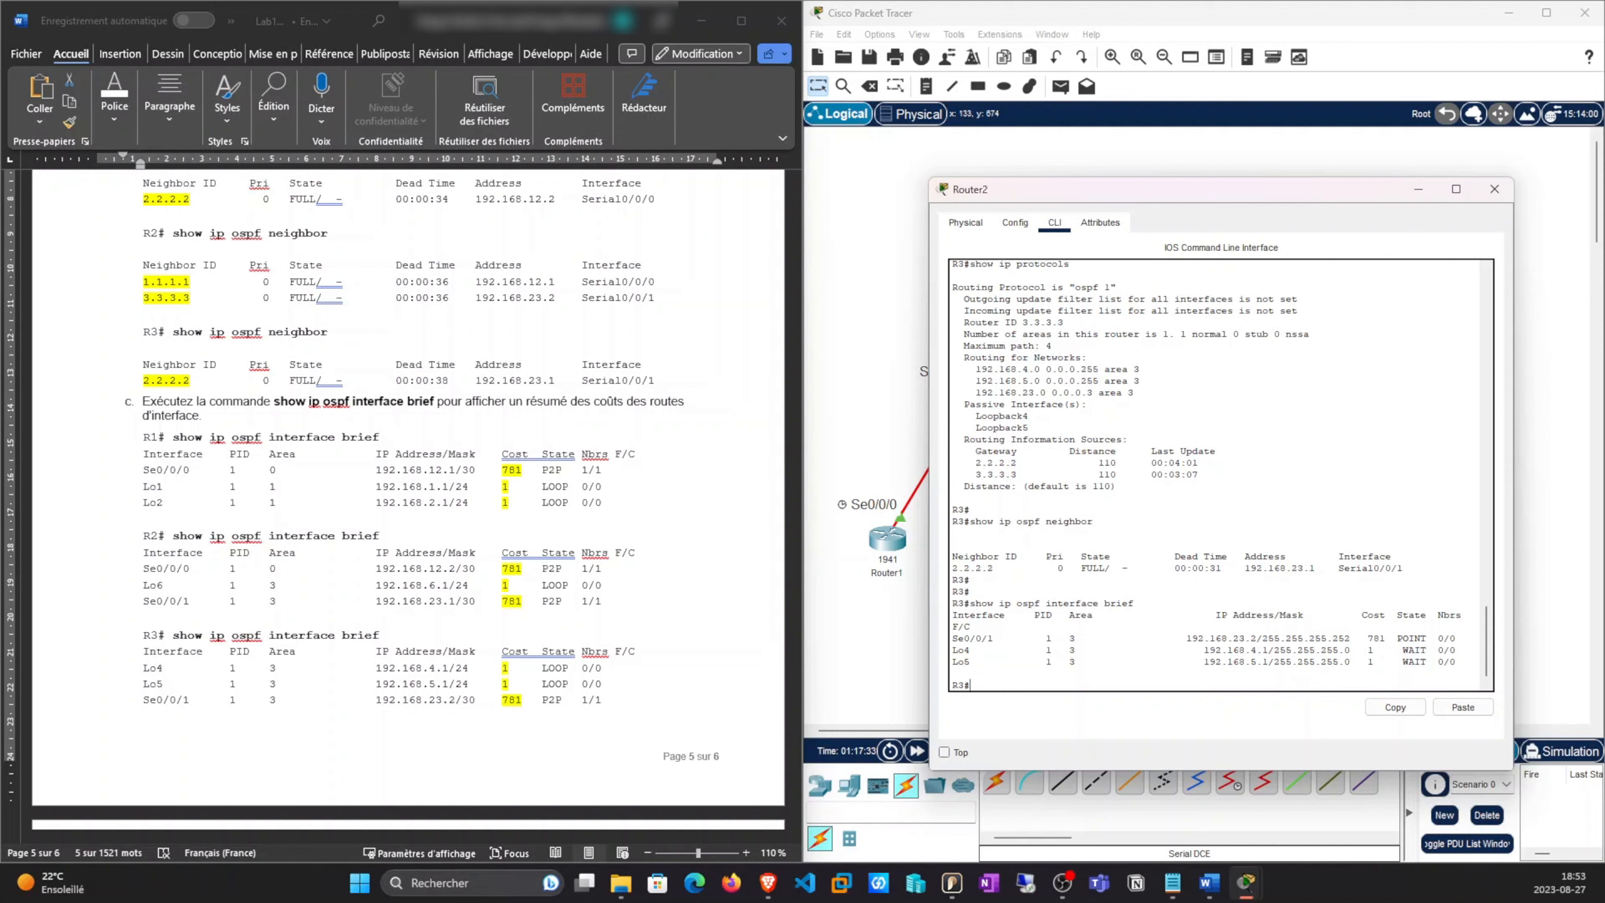
# Compare R3's Se0/0/1 entry in the OSPF interface summary with the lab's expected output
pyautogui.click(469, 688)
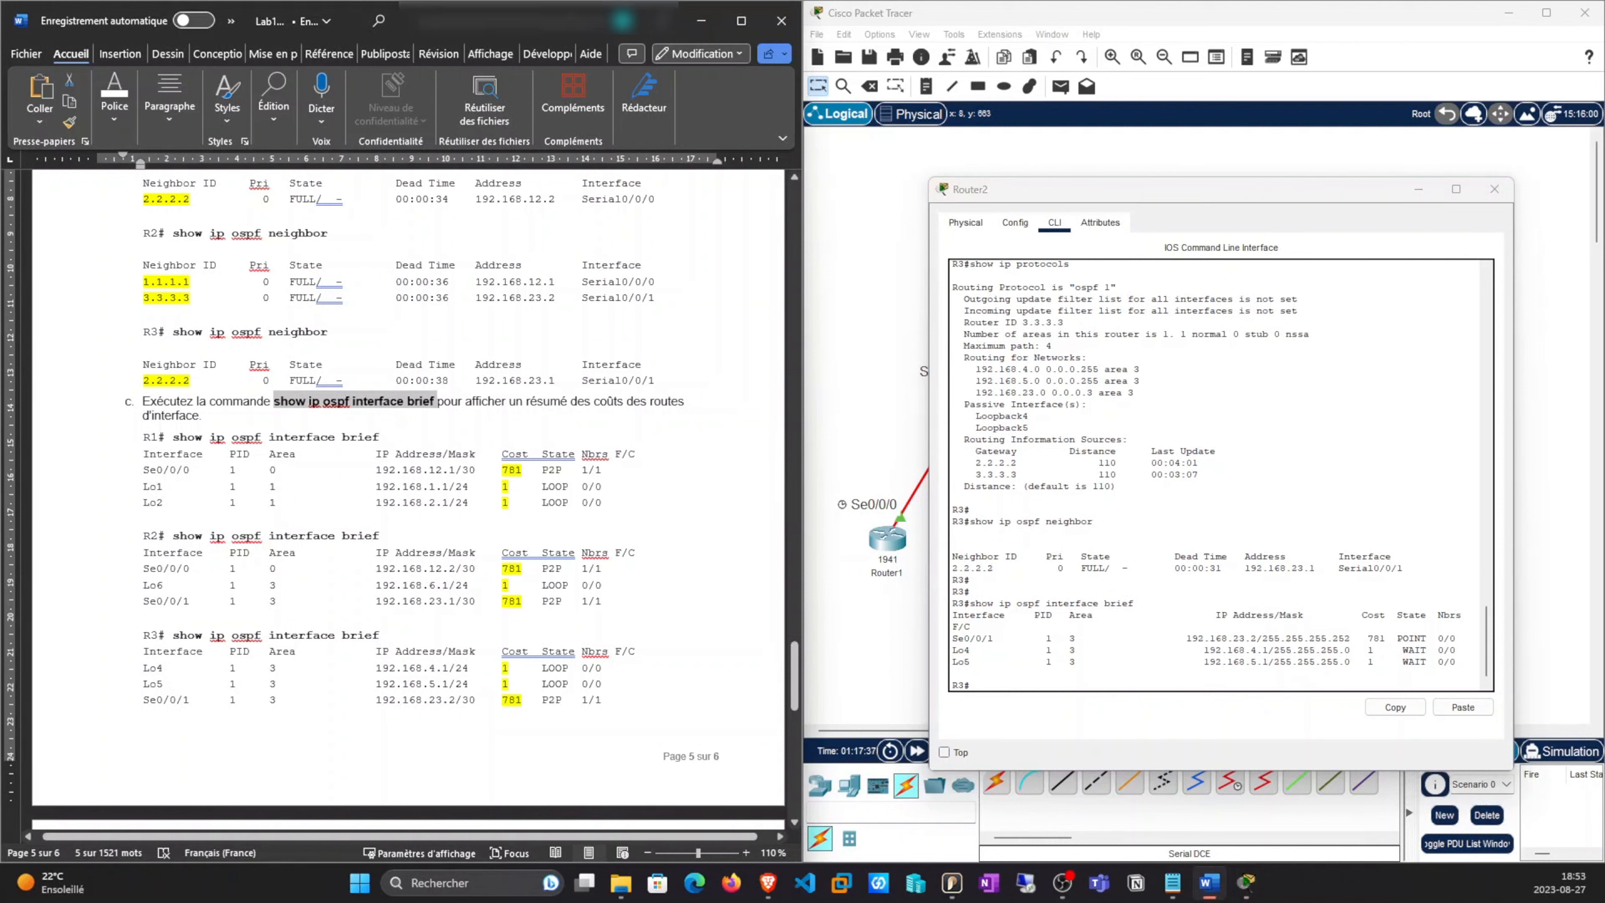
pyautogui.click(953, 640)
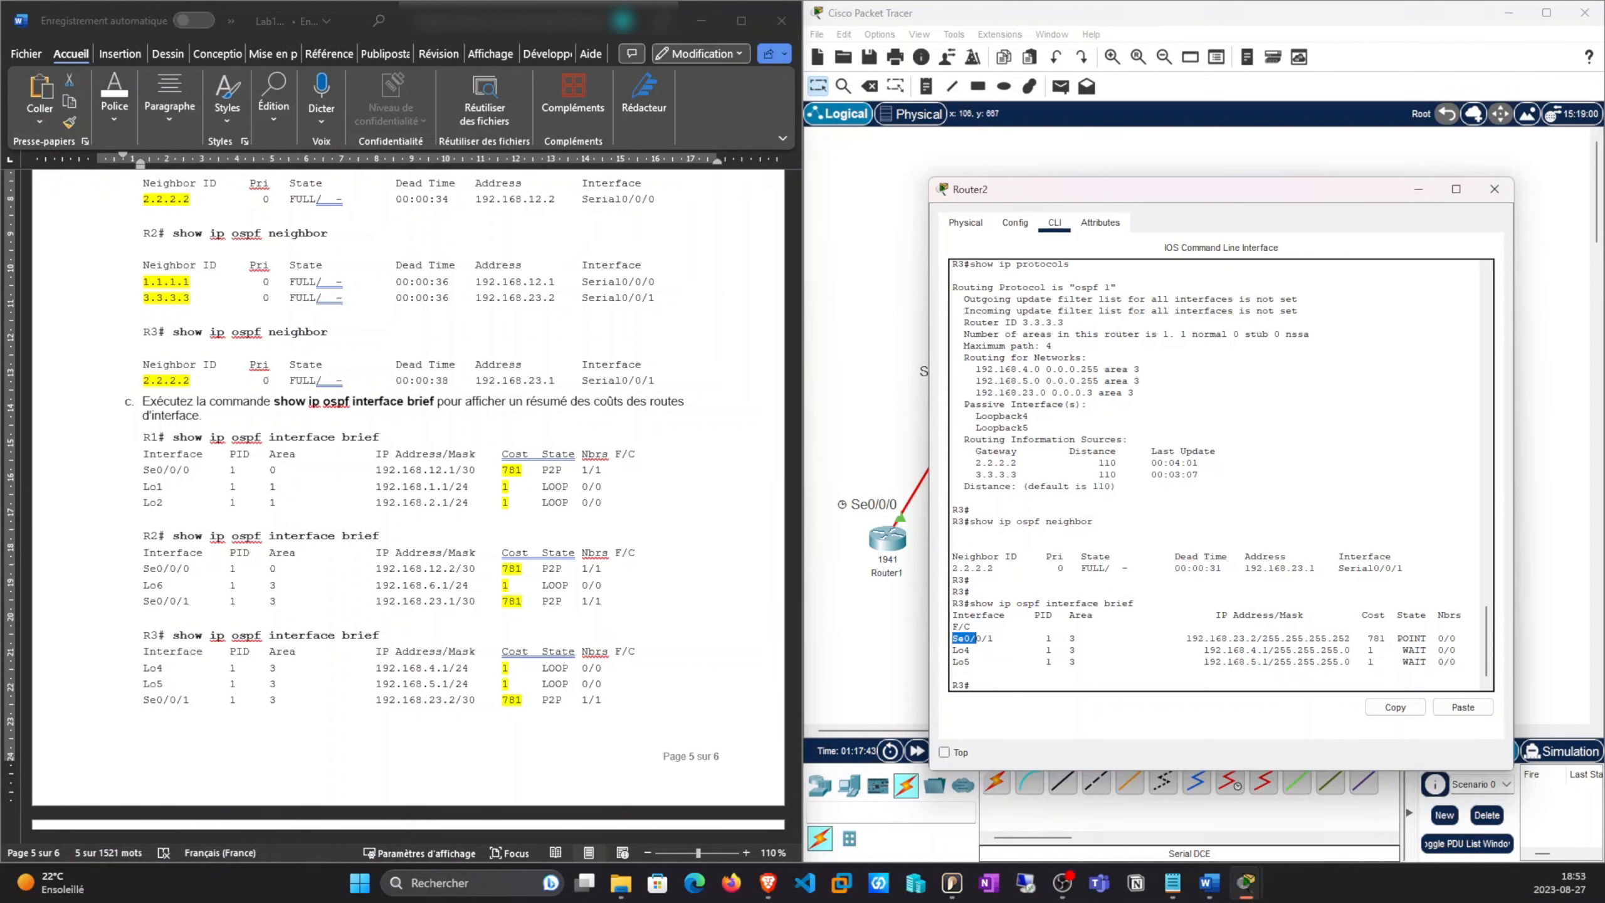
pyautogui.click(1426, 638)
# Minimize R3's window and run show ip ospf interface brief on R2 (Router0)
pyautogui.click(1421, 189)
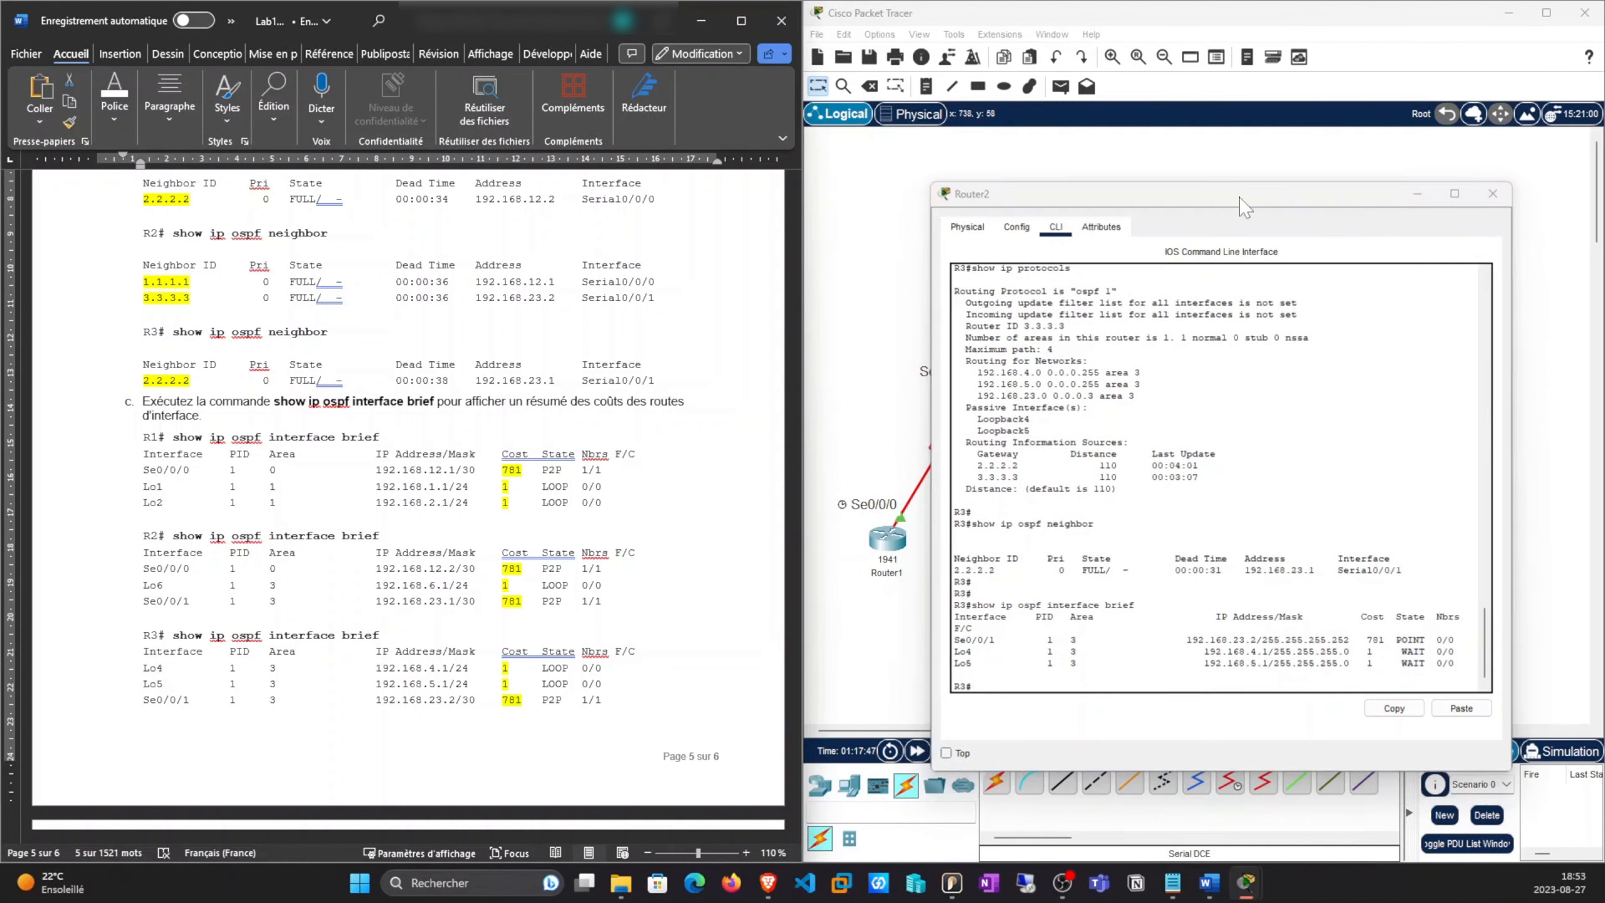
pyautogui.click(978, 364)
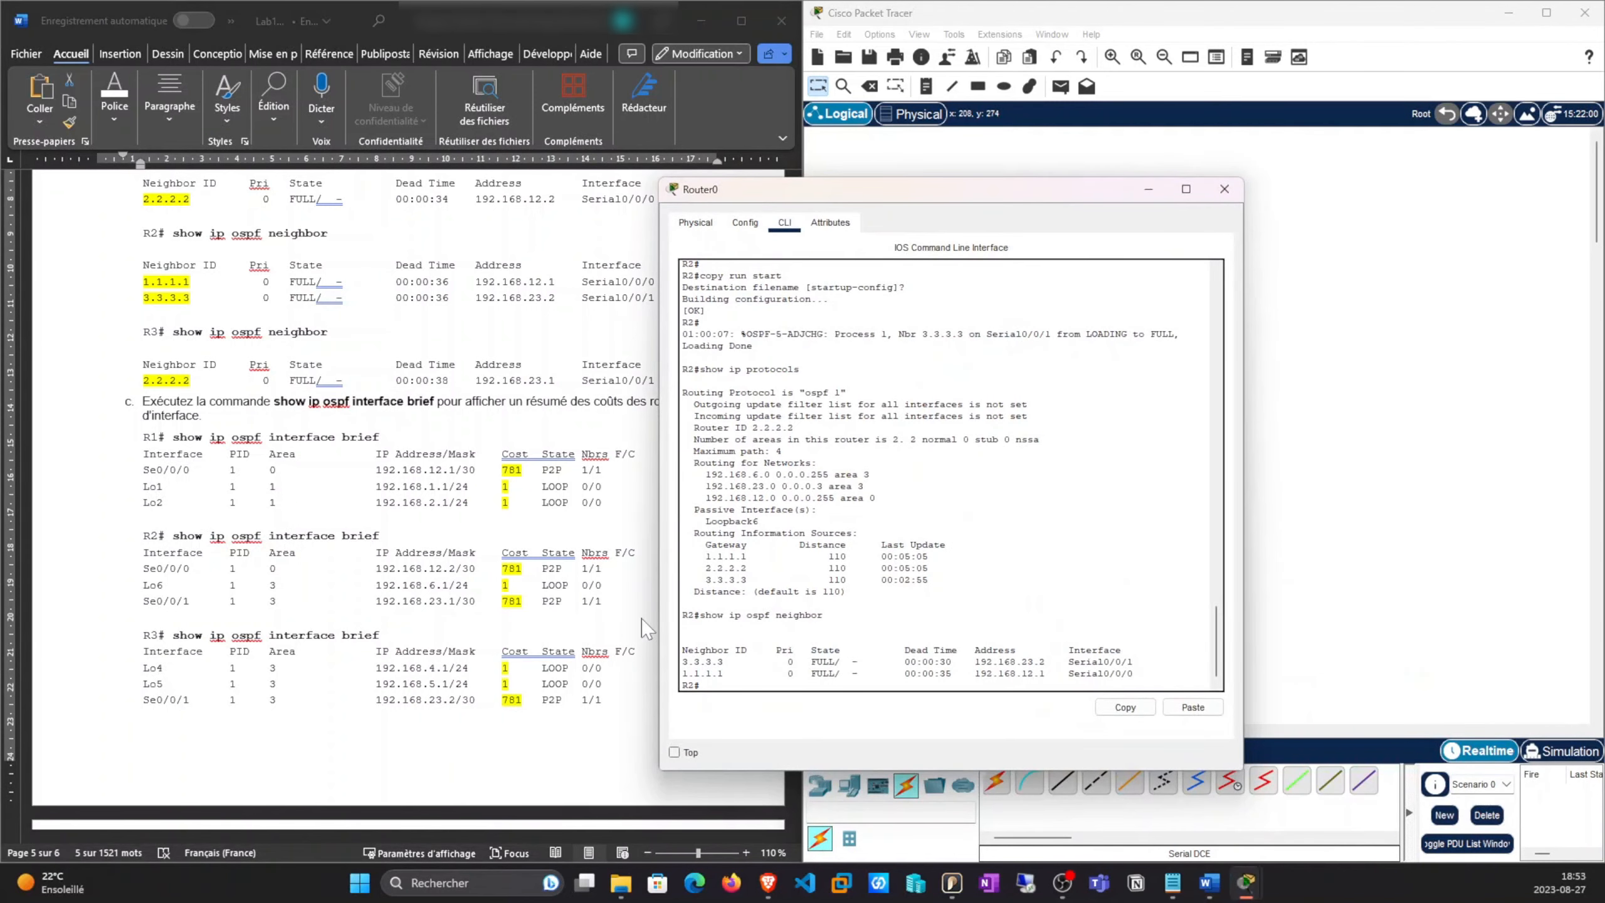
pyautogui.click(1193, 707)
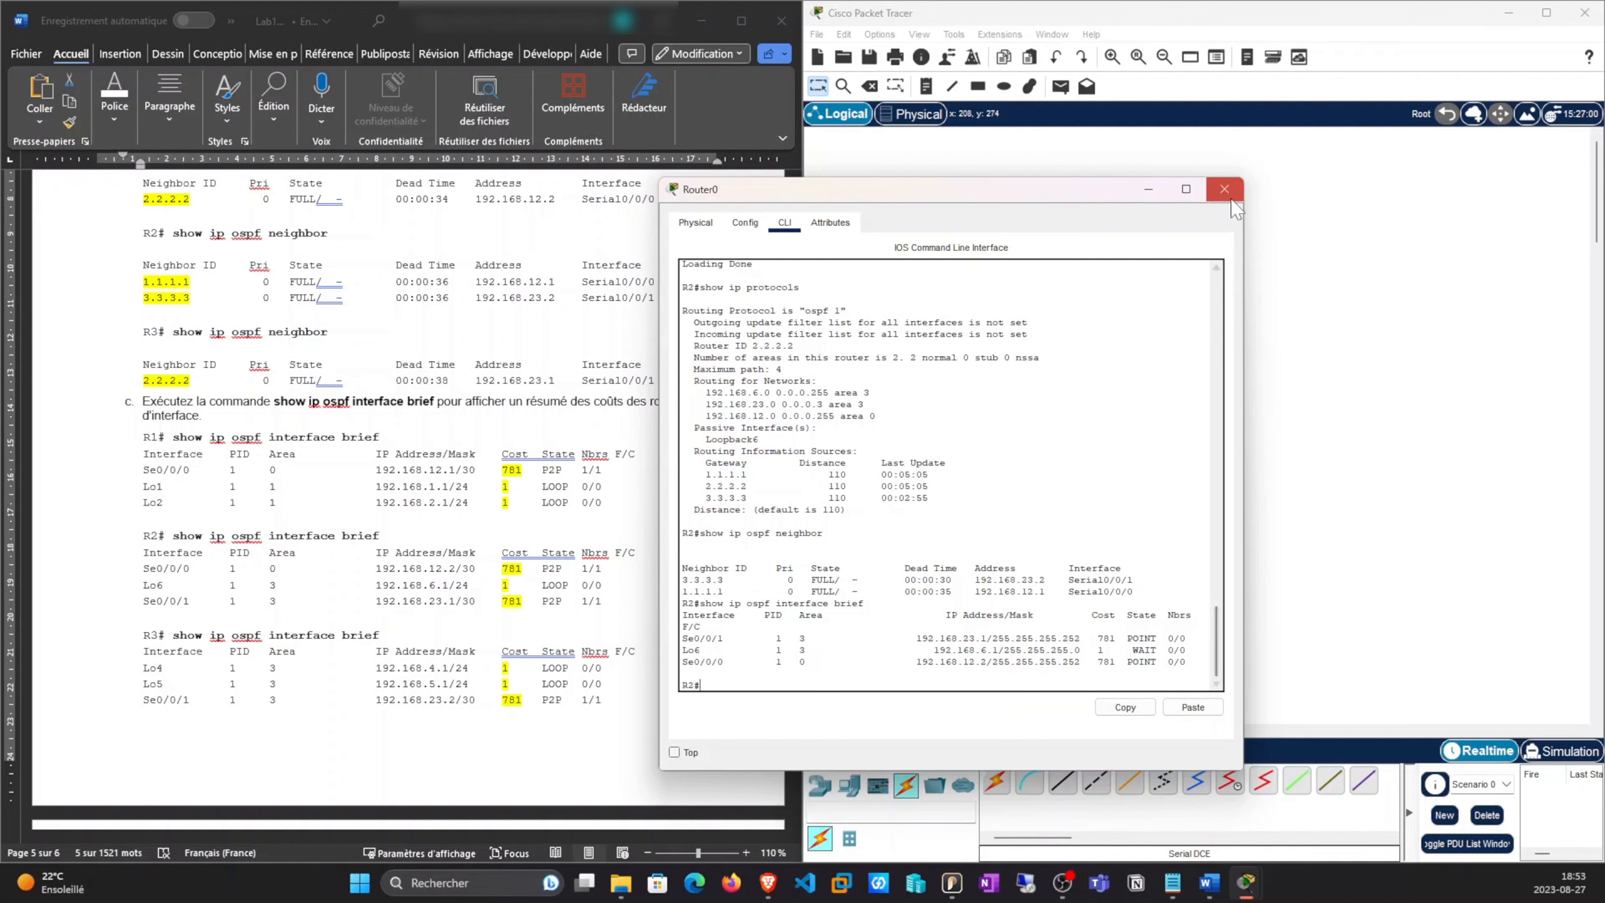
# Minimize R2's window and run show ip ospf interface brief on R1 (Router1)
pyautogui.click(1148, 189)
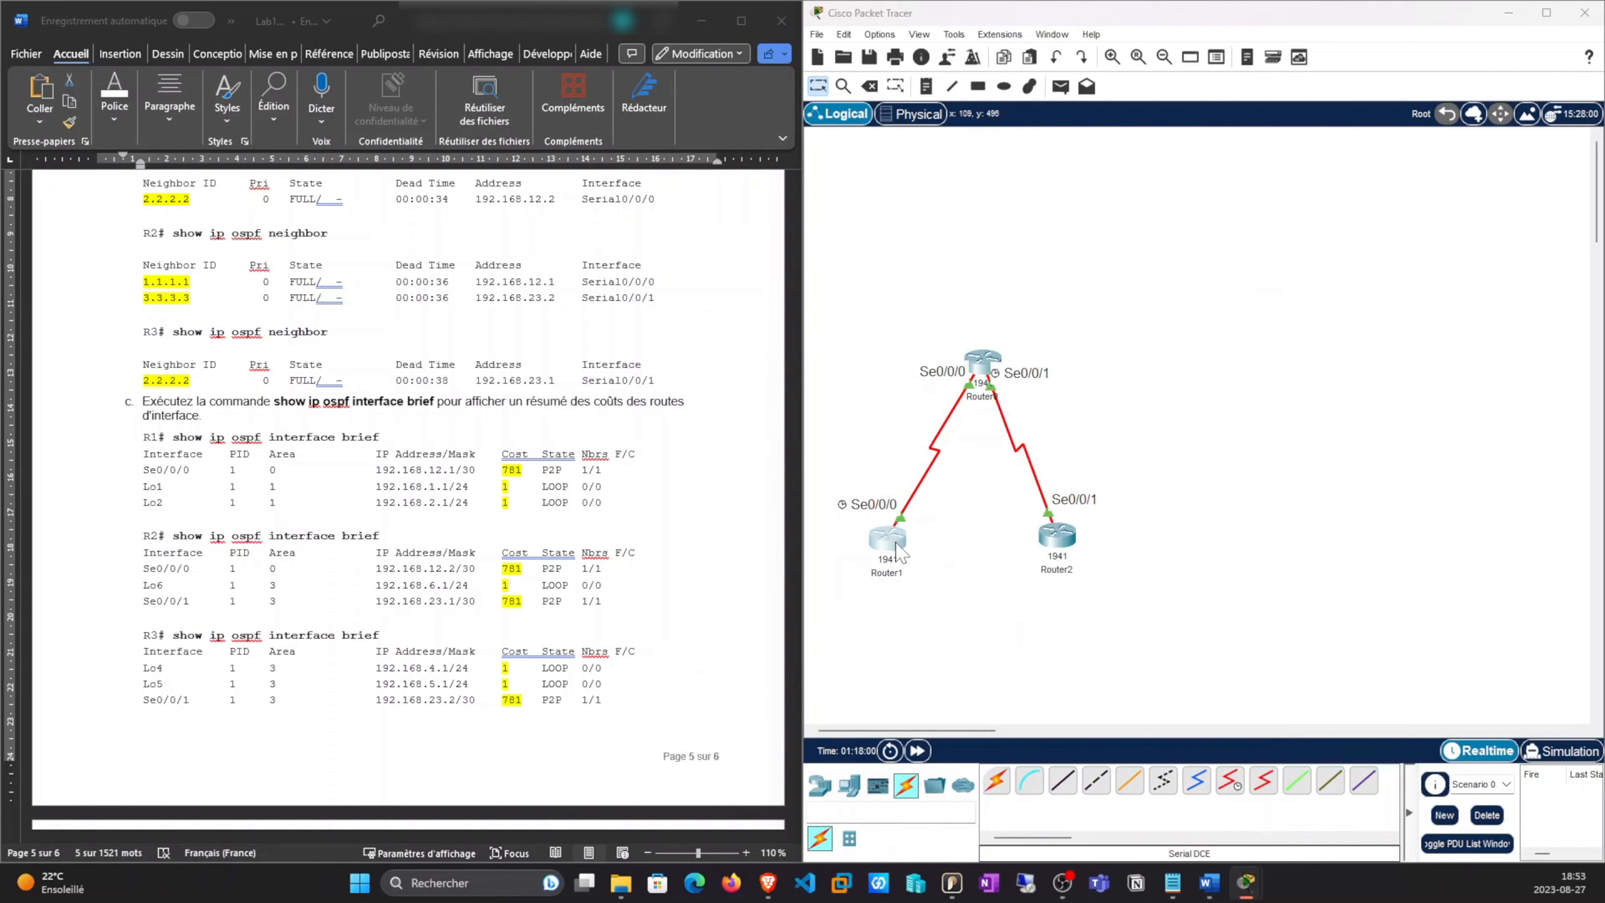
pyautogui.click(888, 538)
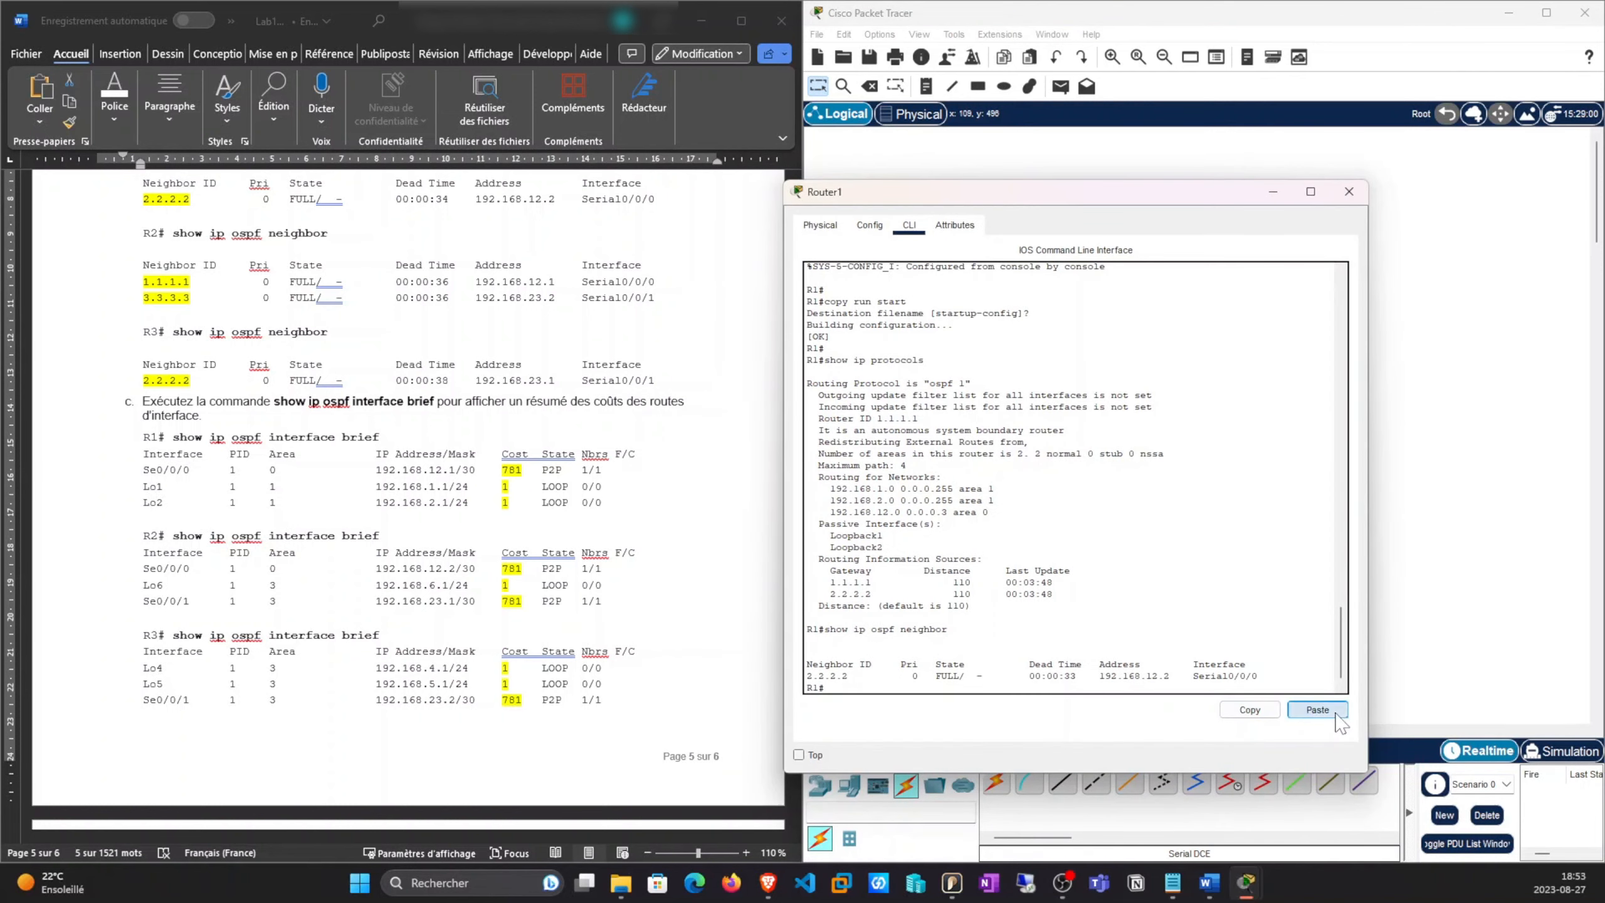
pyautogui.click(1317, 709)
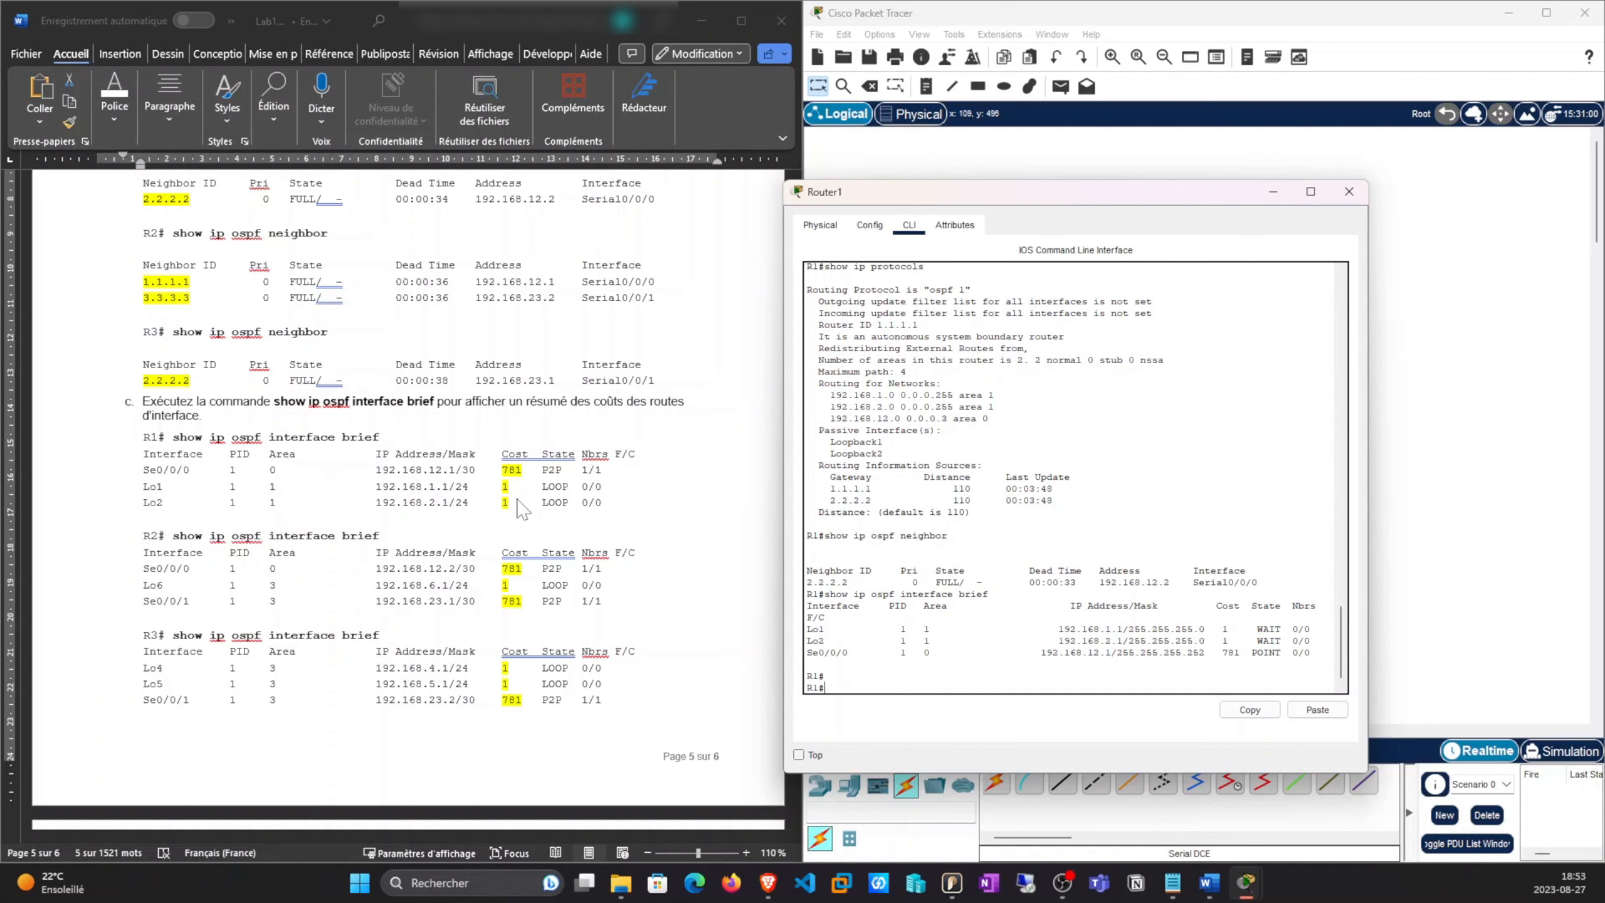
# Read the lab's steps 6 and 7 on MD5 authentication for the serial interfaces, and return to R1's command line
pyautogui.scroll(-3, 597, 525)
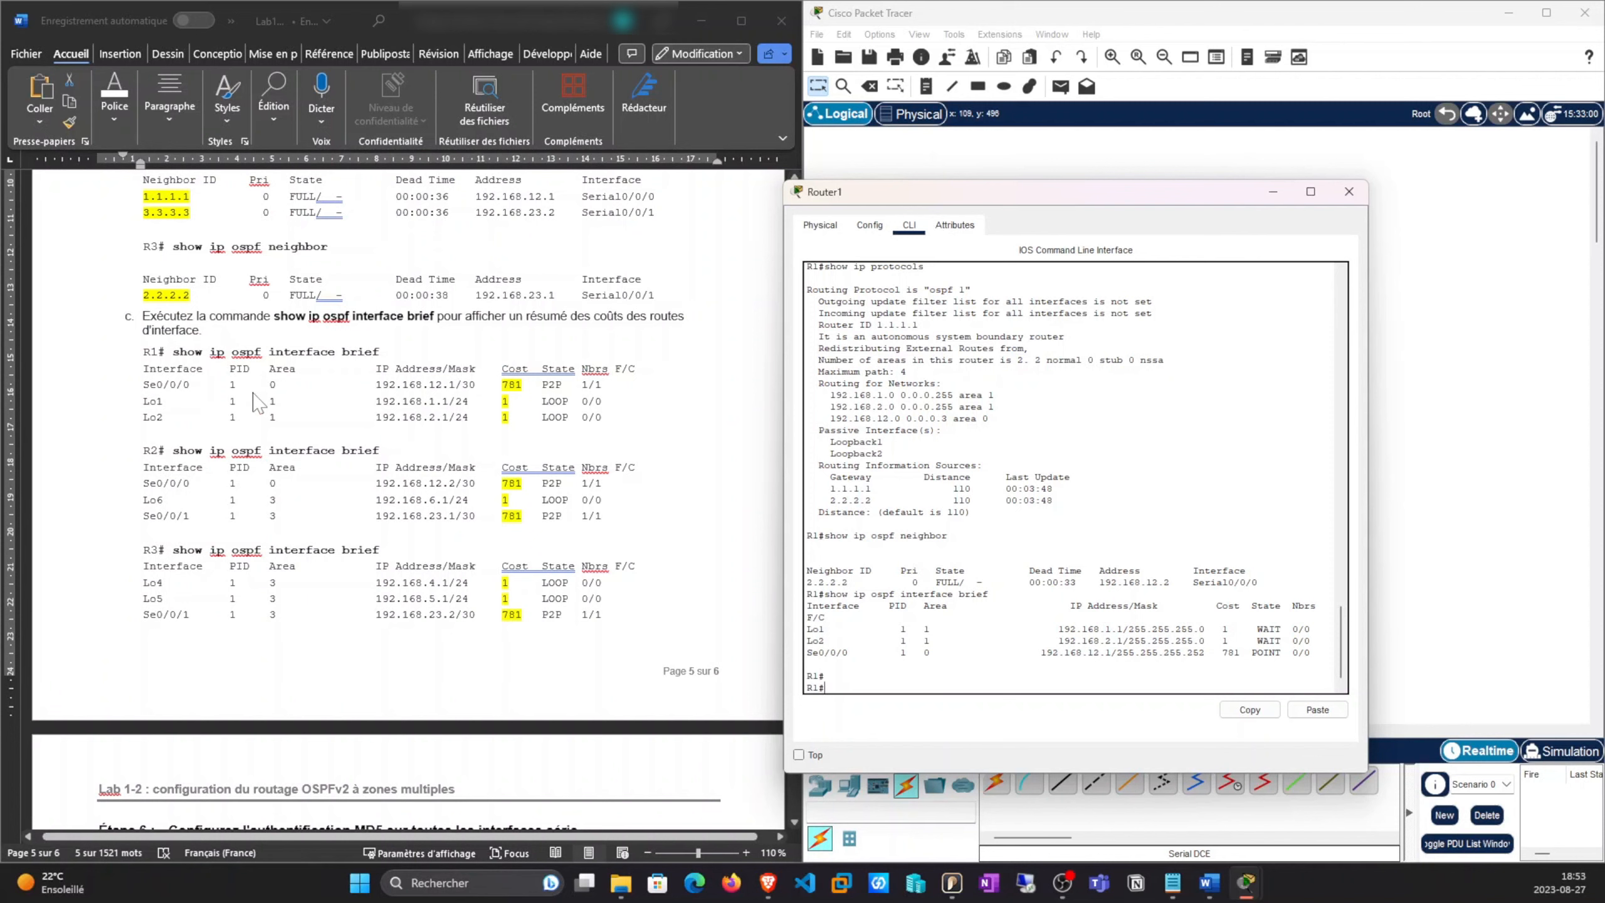
pyautogui.scroll(-1, 258, 399)
pyautogui.scroll(-3, 258, 399)
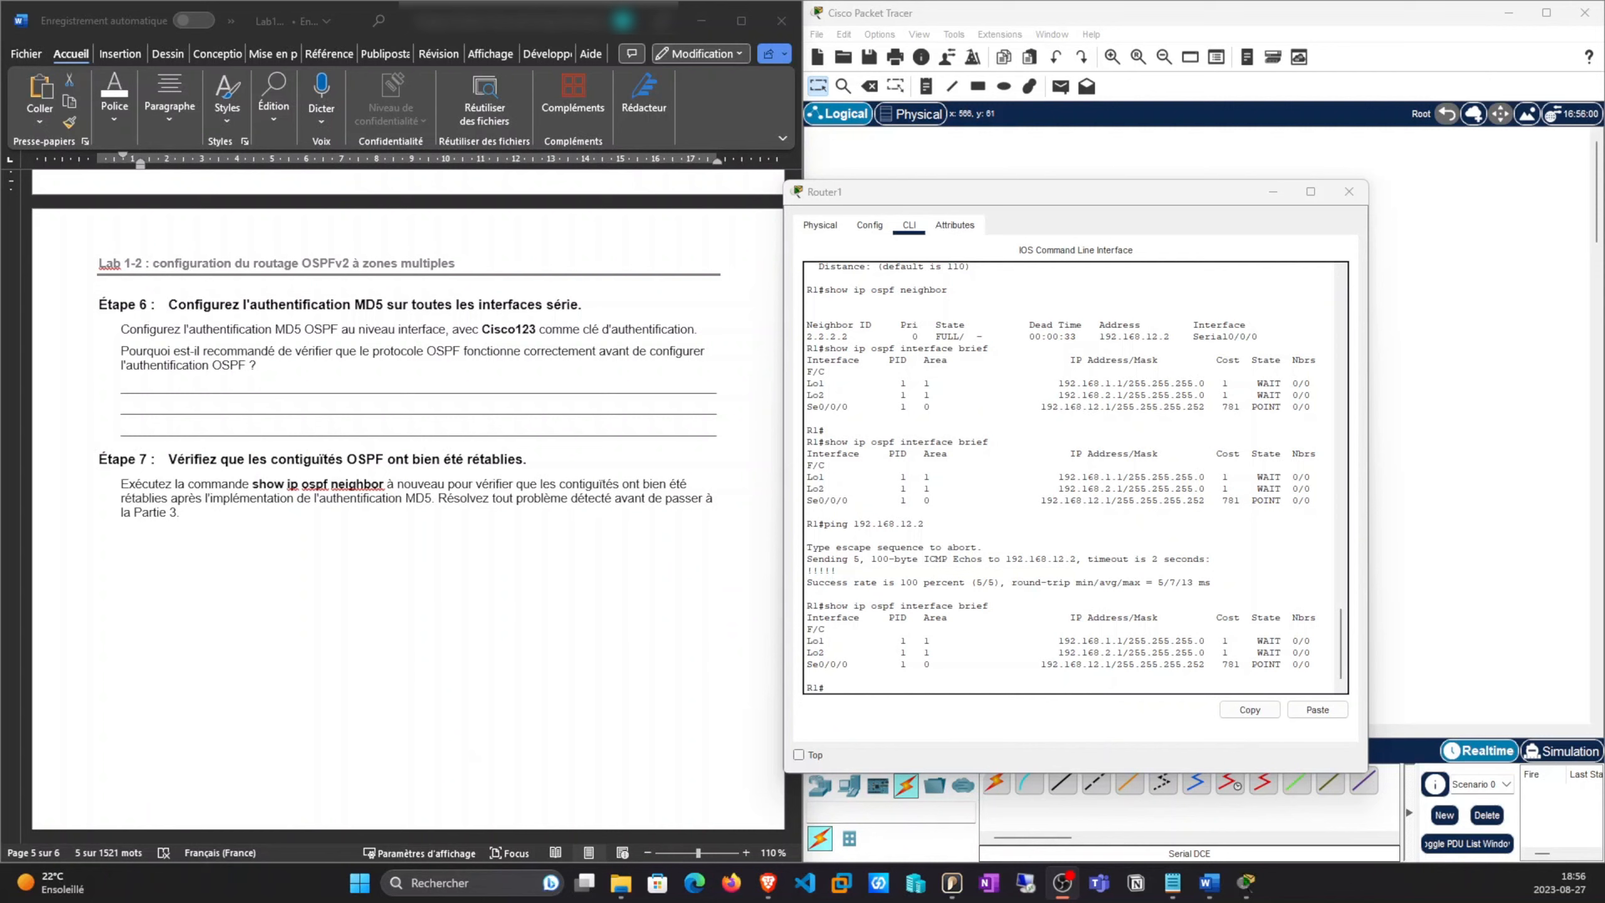
pyautogui.click(1095, 697)
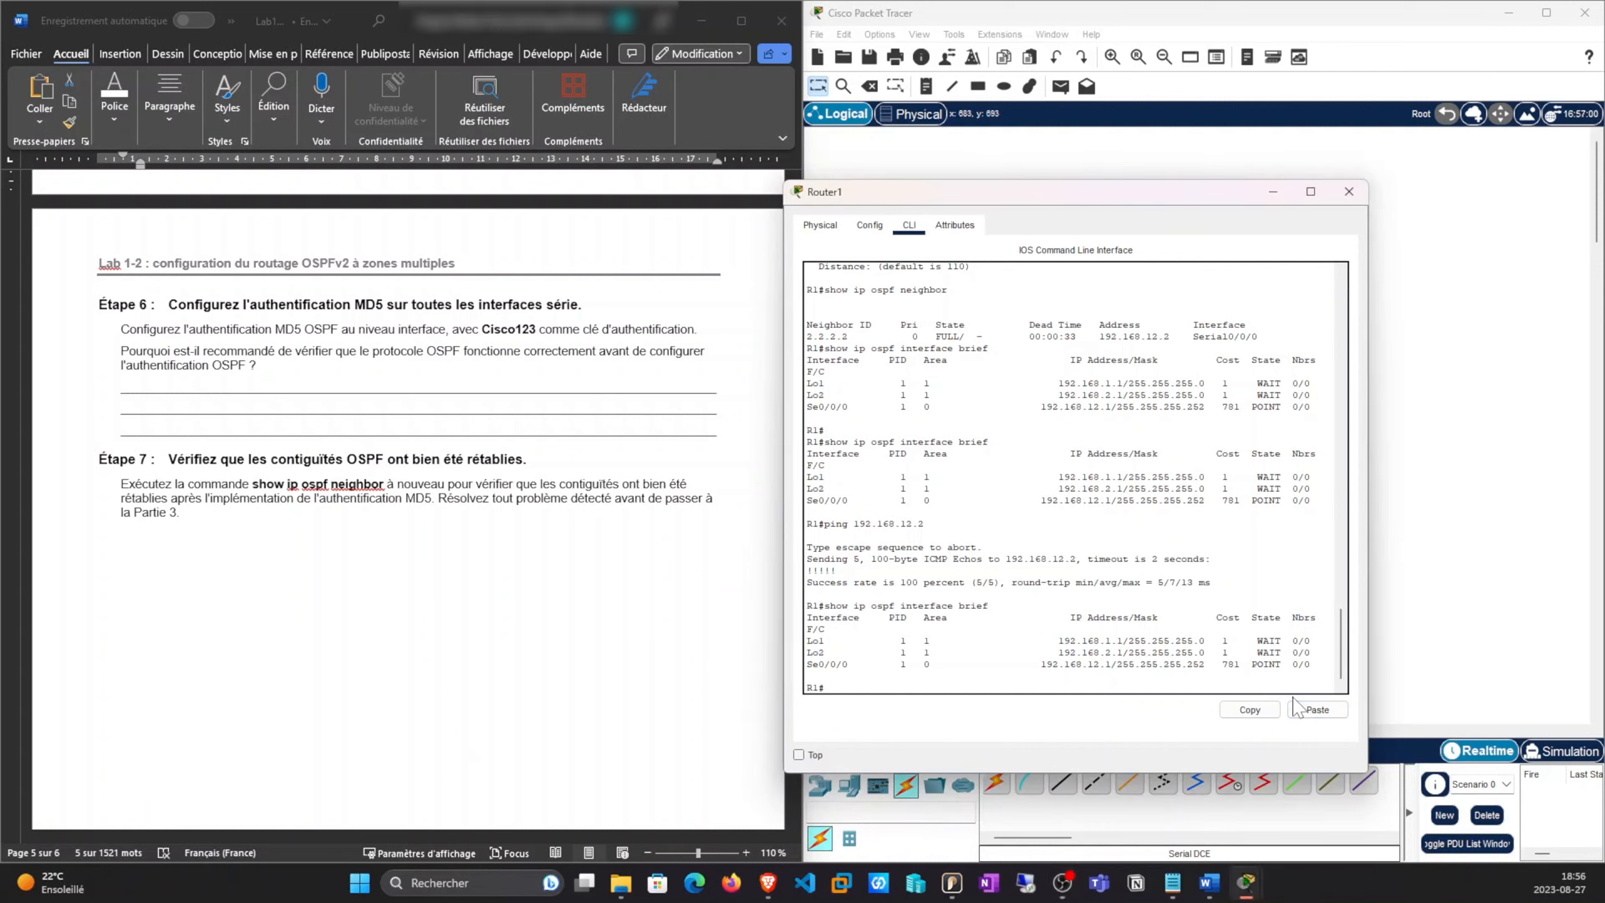
# Enter configuration mode on R1 and enable OSPF message-digest authentication on s0/0/0 with MD5 key ID 1 and the lab's authentication key
pyautogui.write('cont')
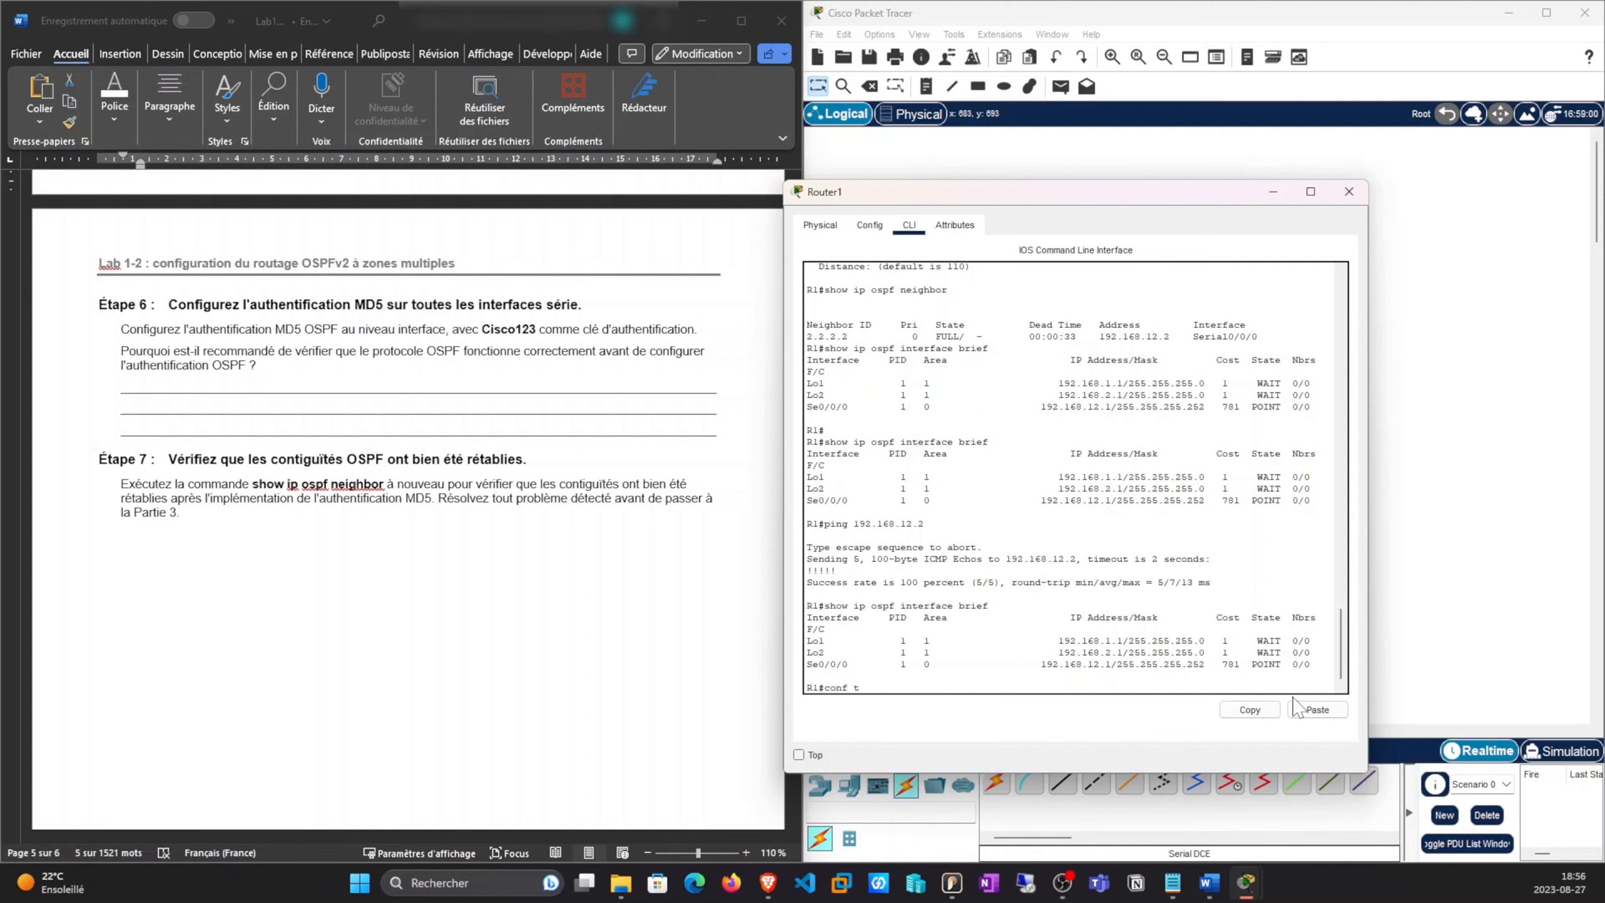
pyautogui.press('Return')
pyautogui.click(1317, 709)
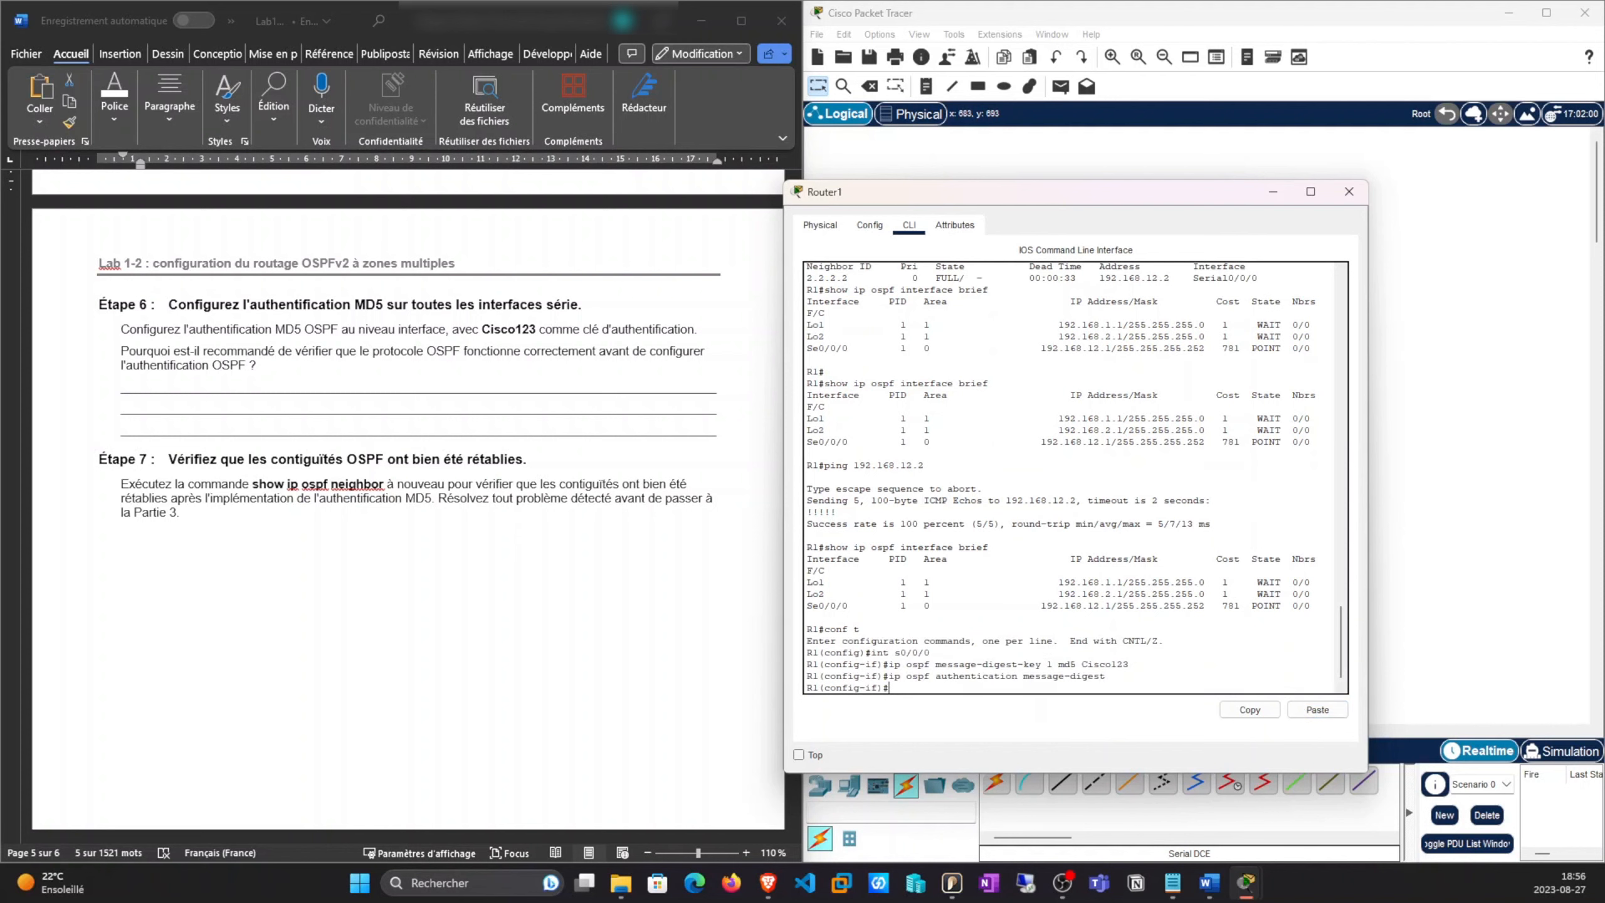
pyautogui.moveTo(957, 198); pyautogui.dragTo(1162, 207)
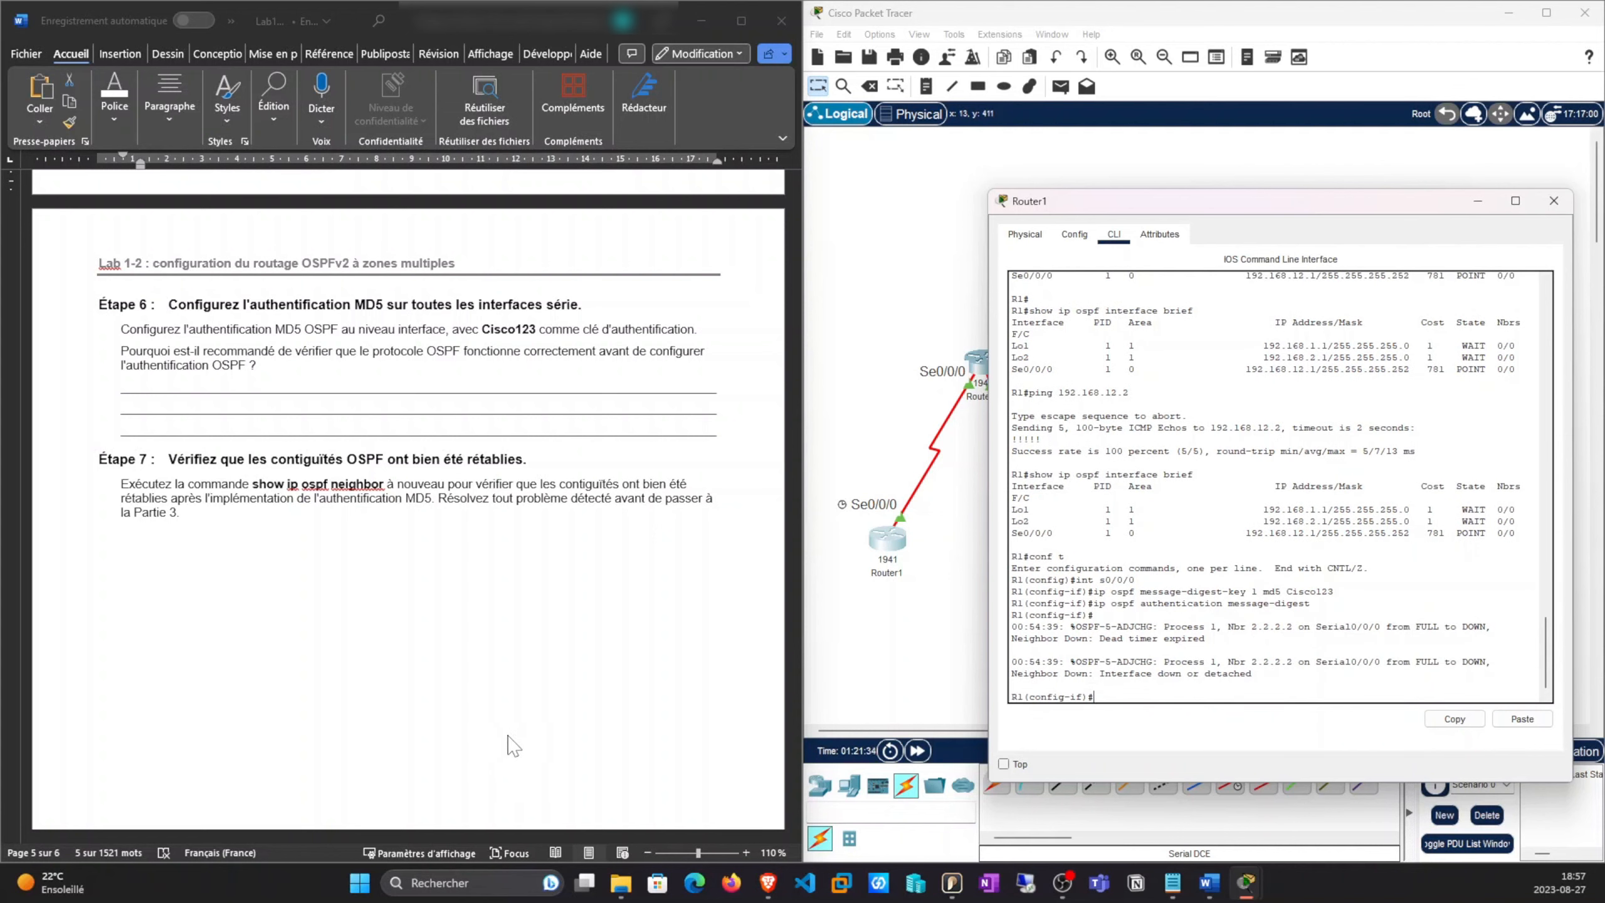
# On R2 (Router0), configure s0/0/0 with OSPF message-digest authentication, using MD5 key ID 1 and the lab's authentication key
pyautogui.click(889, 615)
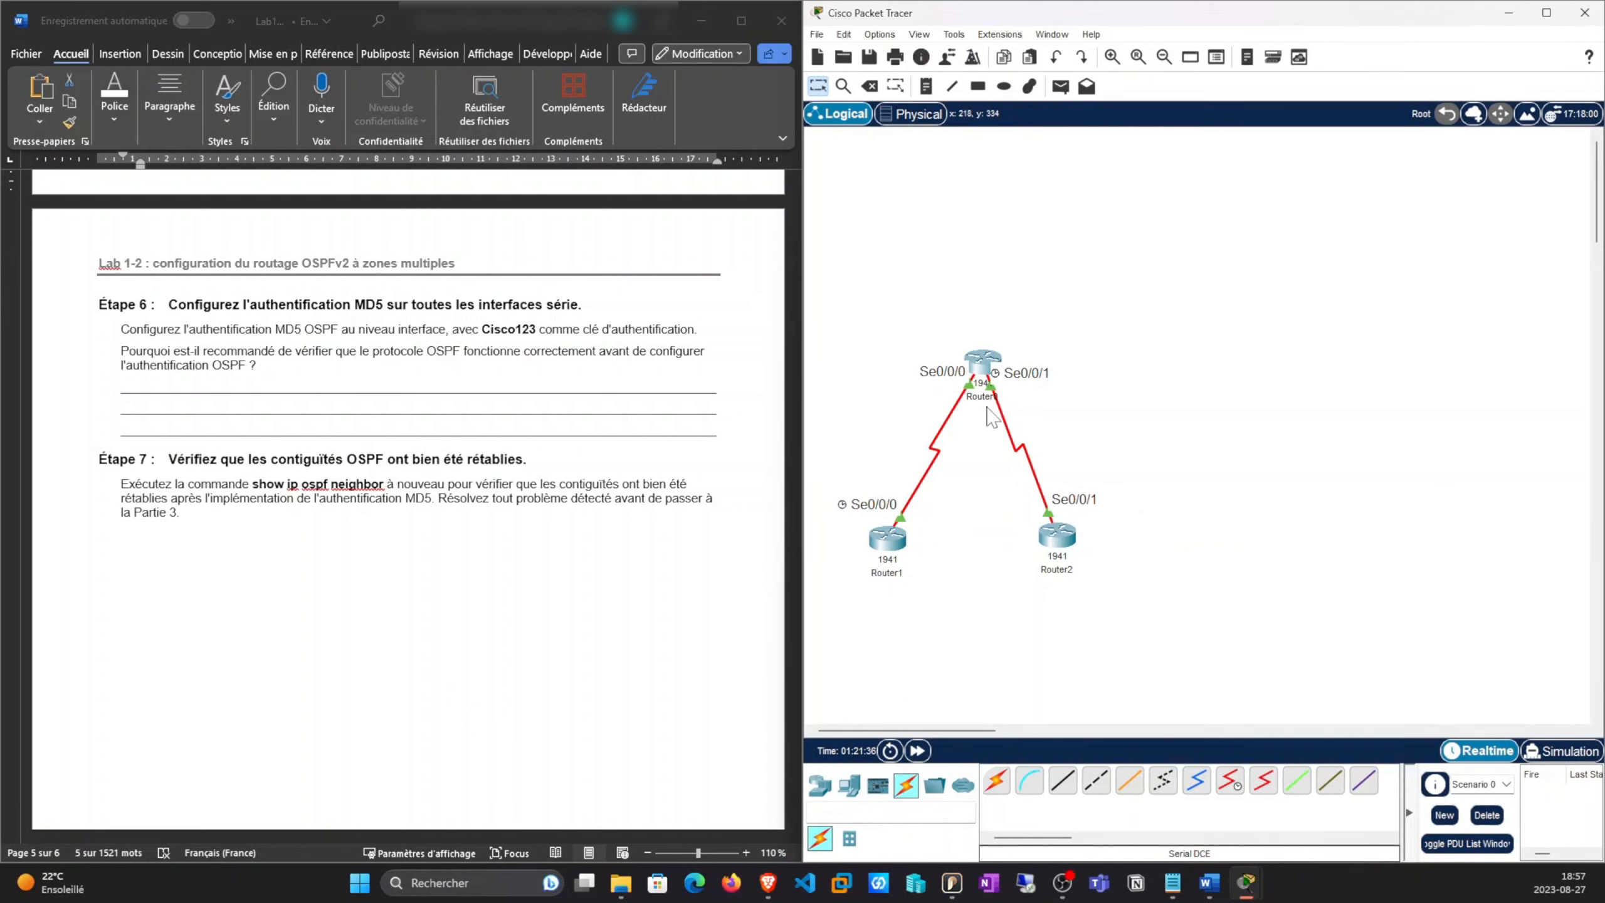
pyautogui.click(991, 373)
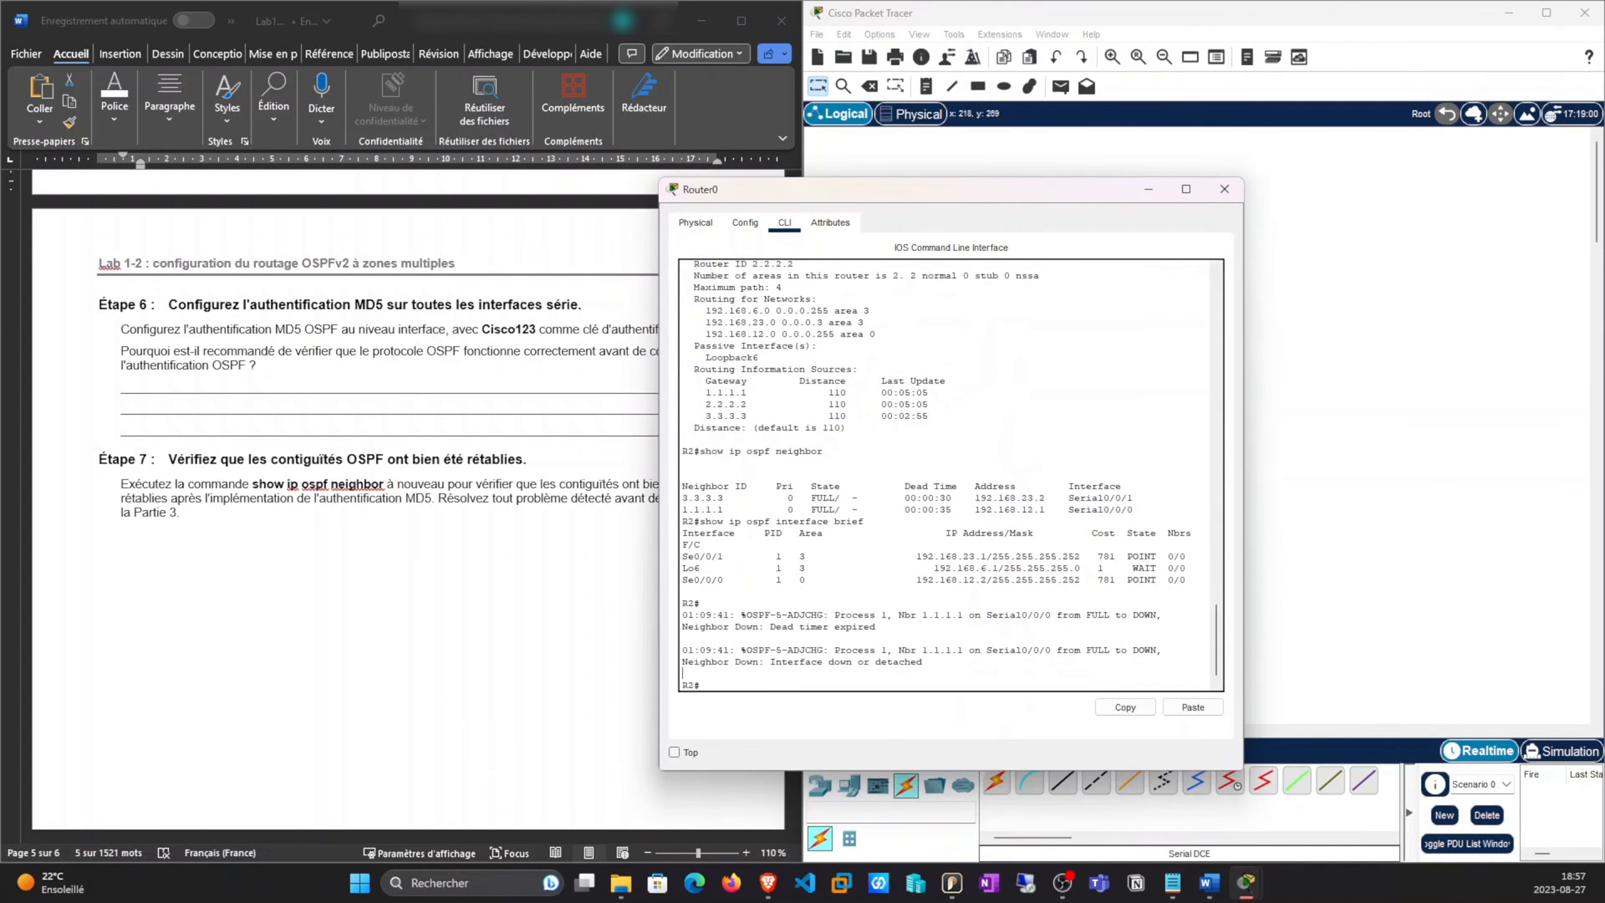
pyautogui.press('Return')
pyautogui.press('Return')
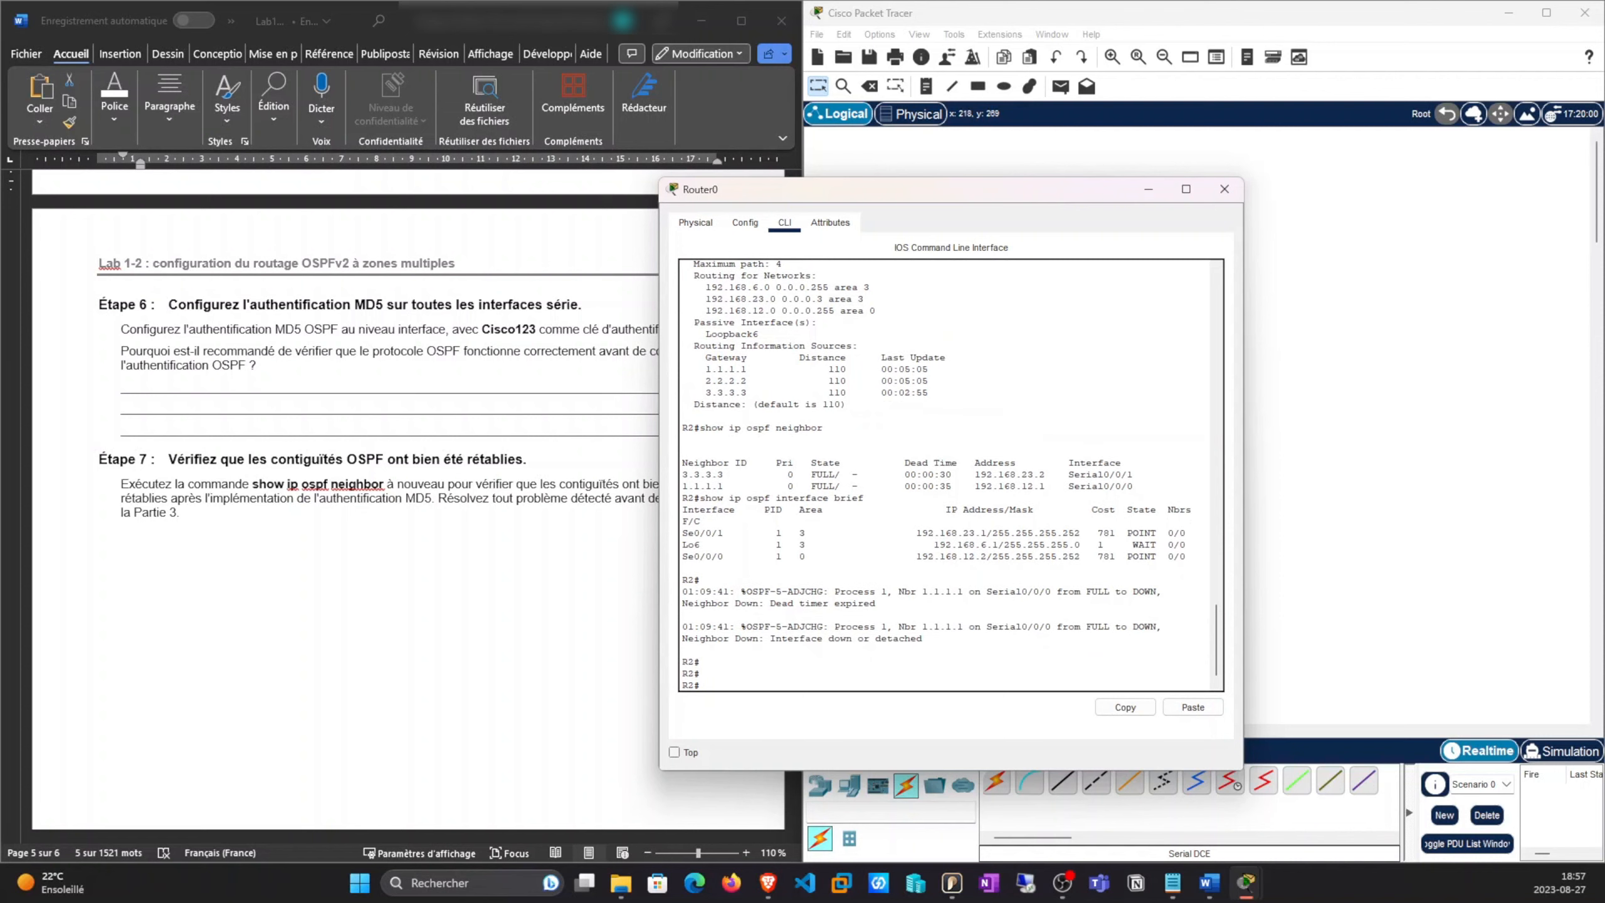
pyautogui.write('conf t')
pyautogui.press('Return')
pyautogui.click(1192, 707)
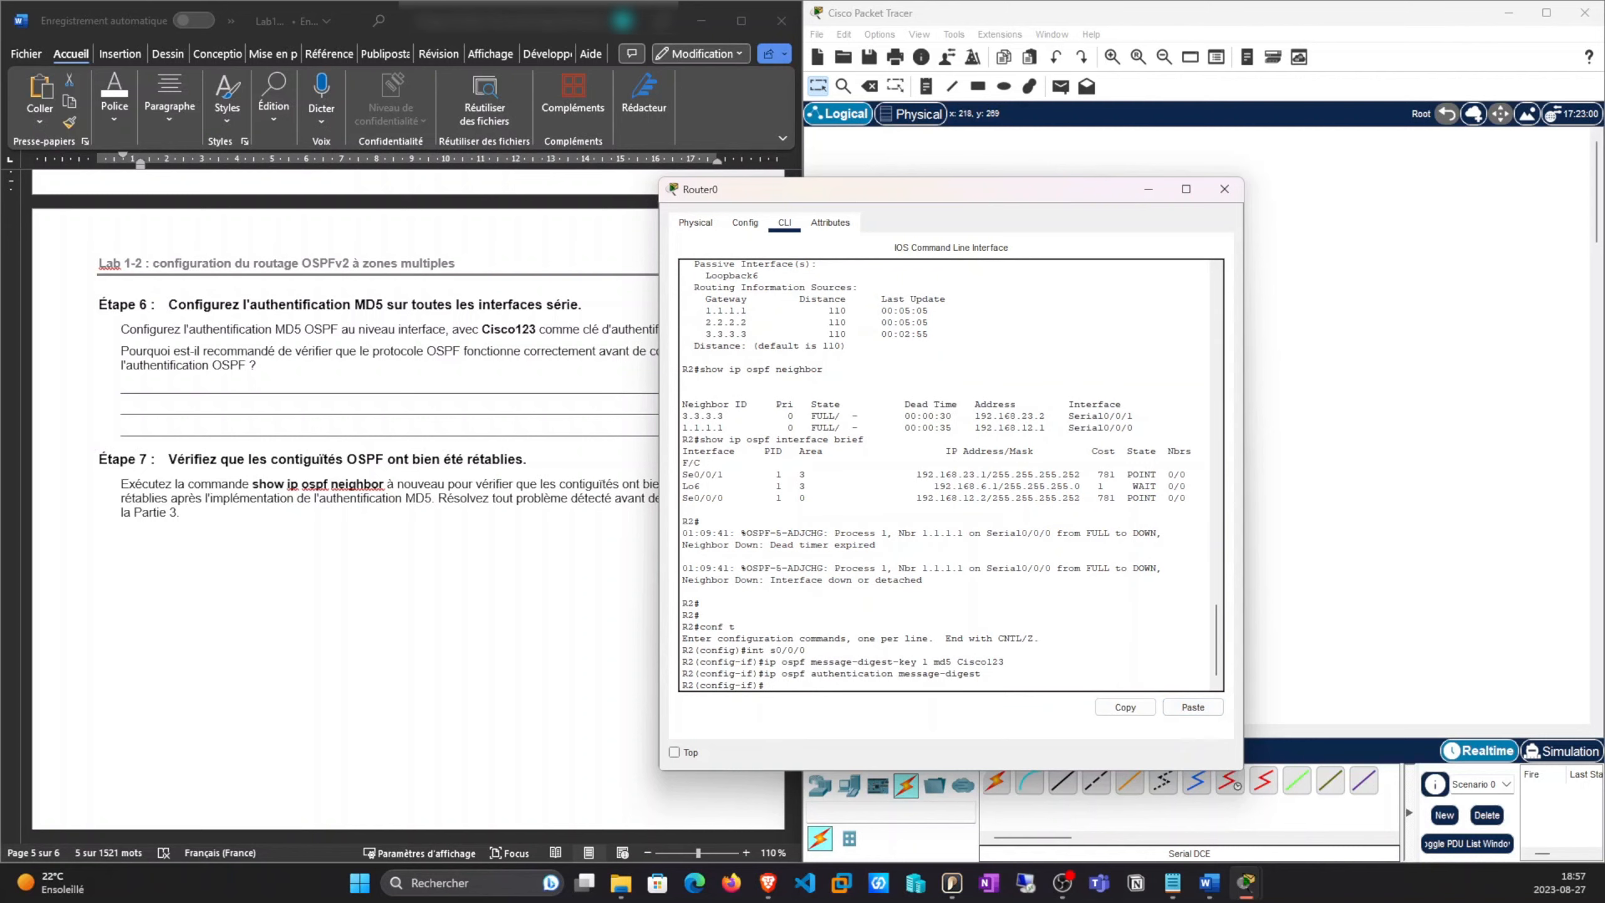
# Minimize R2's window and configure s0/0/0 on R3 (Router2) with OSPF message-digest authentication, MD5 key ID 1 and the lab's key
pyautogui.click(1148, 189)
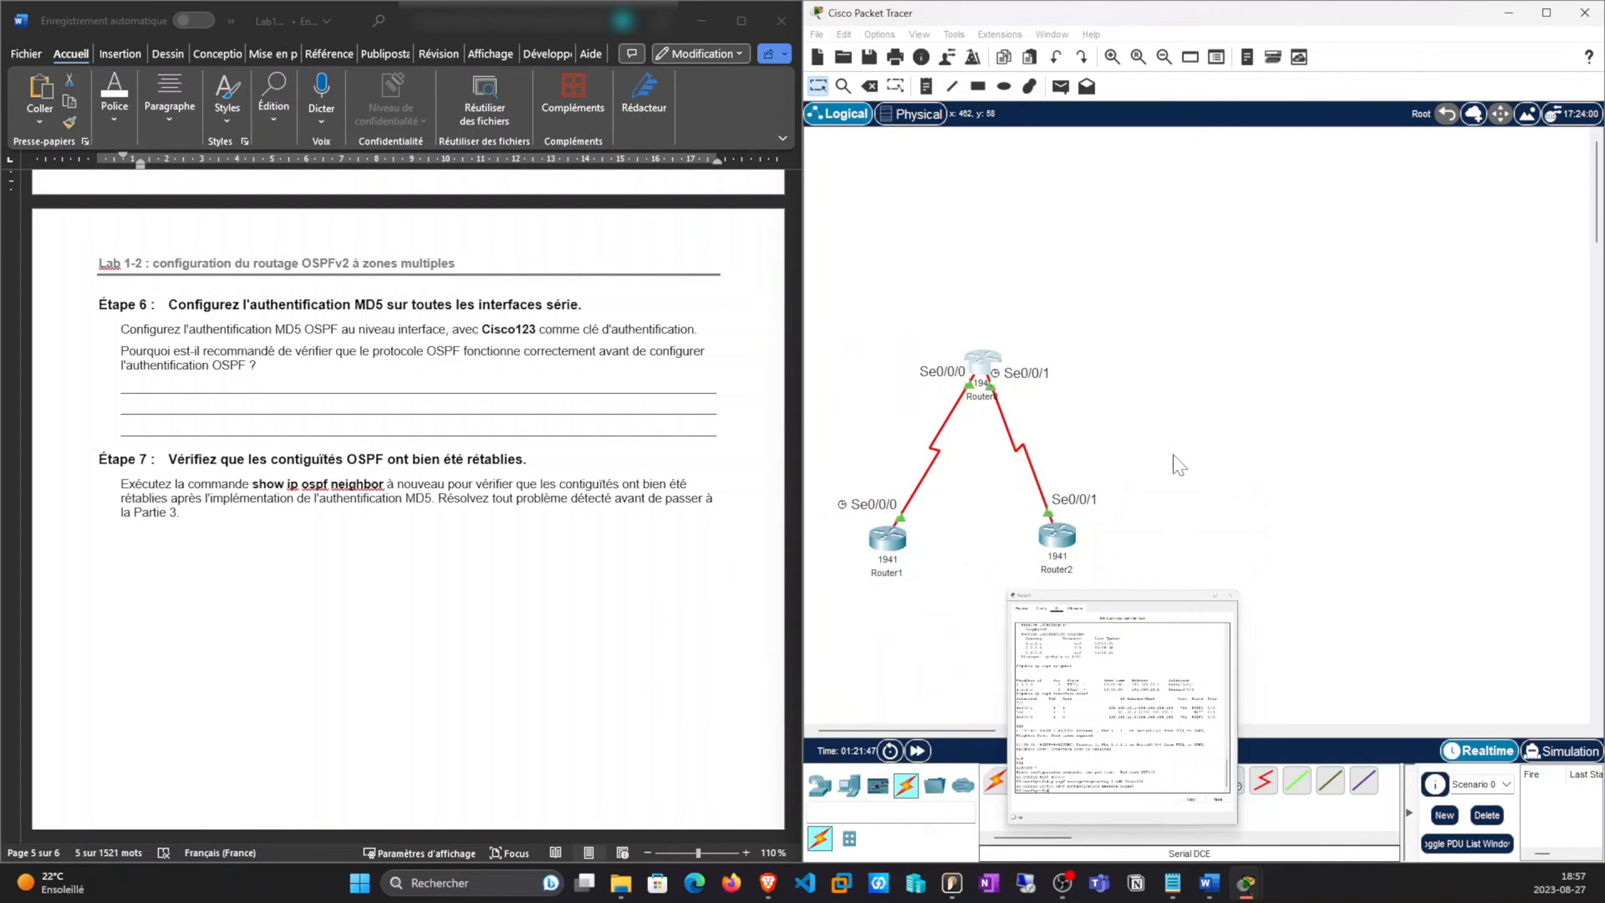
pyautogui.click(1057, 536)
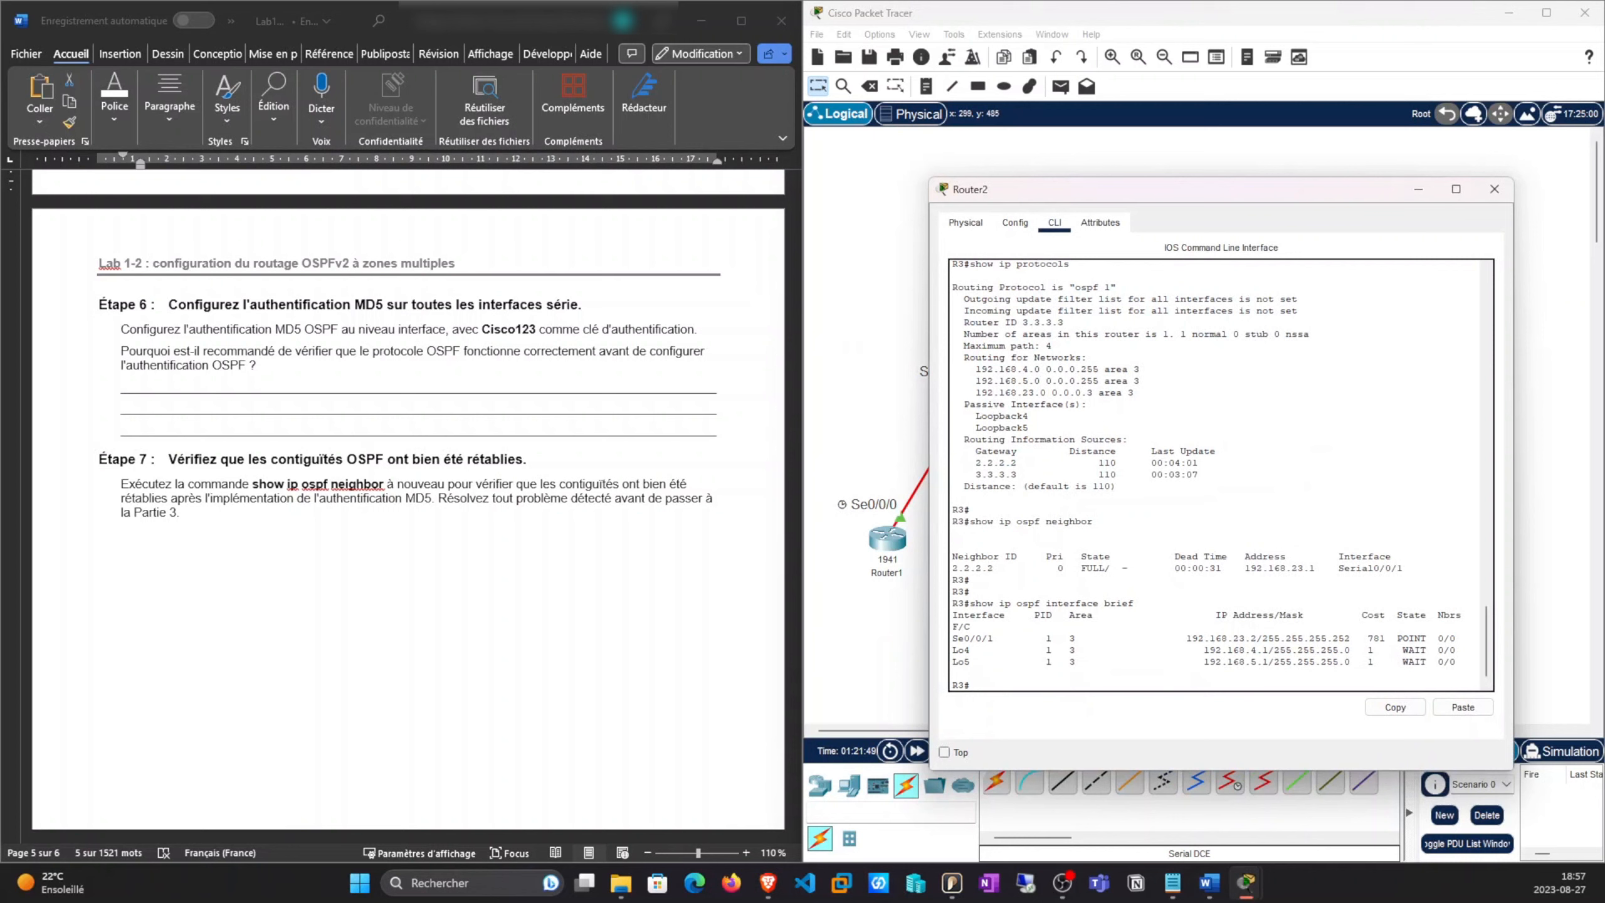
pyautogui.press('Return')
pyautogui.press('Return')
pyautogui.press('Return')
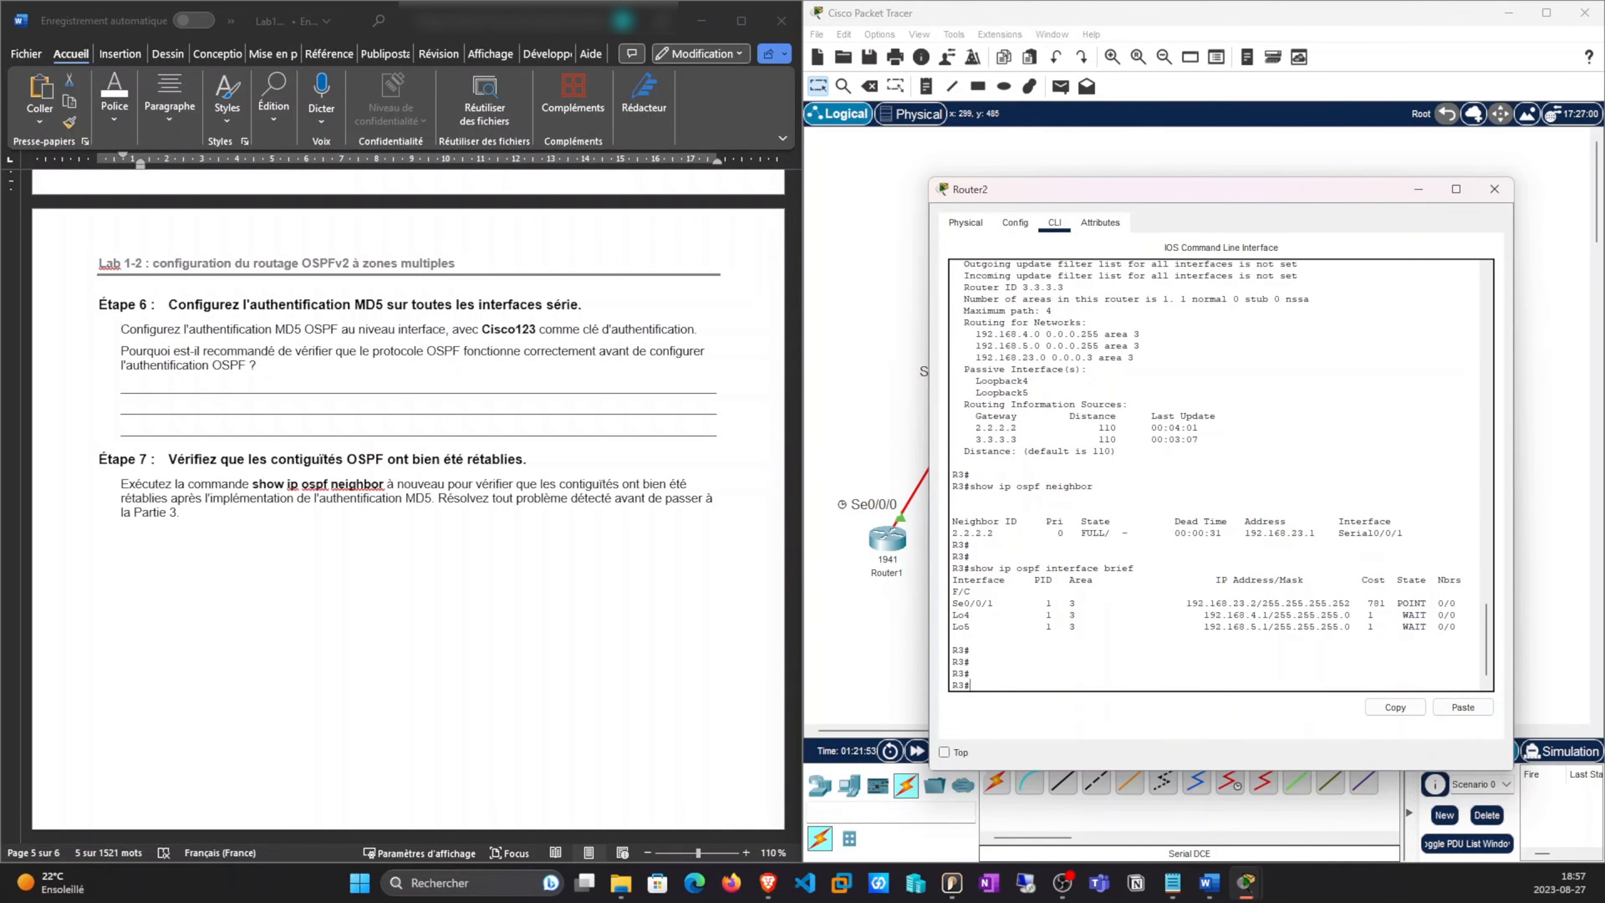
pyautogui.write('conf t')
pyautogui.press('Return')
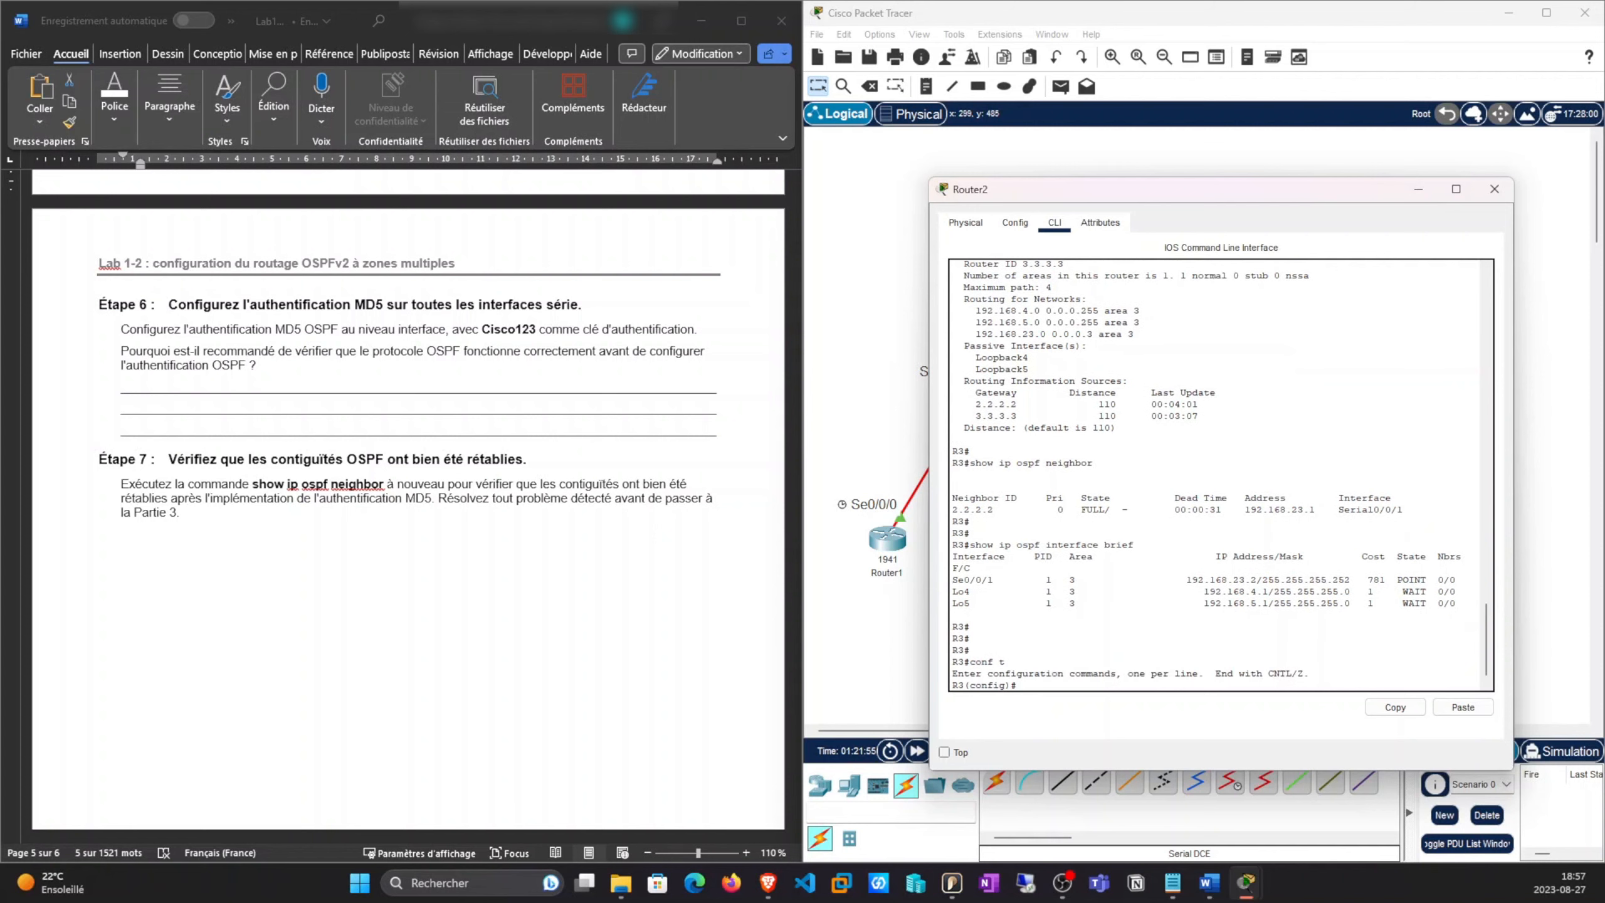
pyautogui.click(1463, 707)
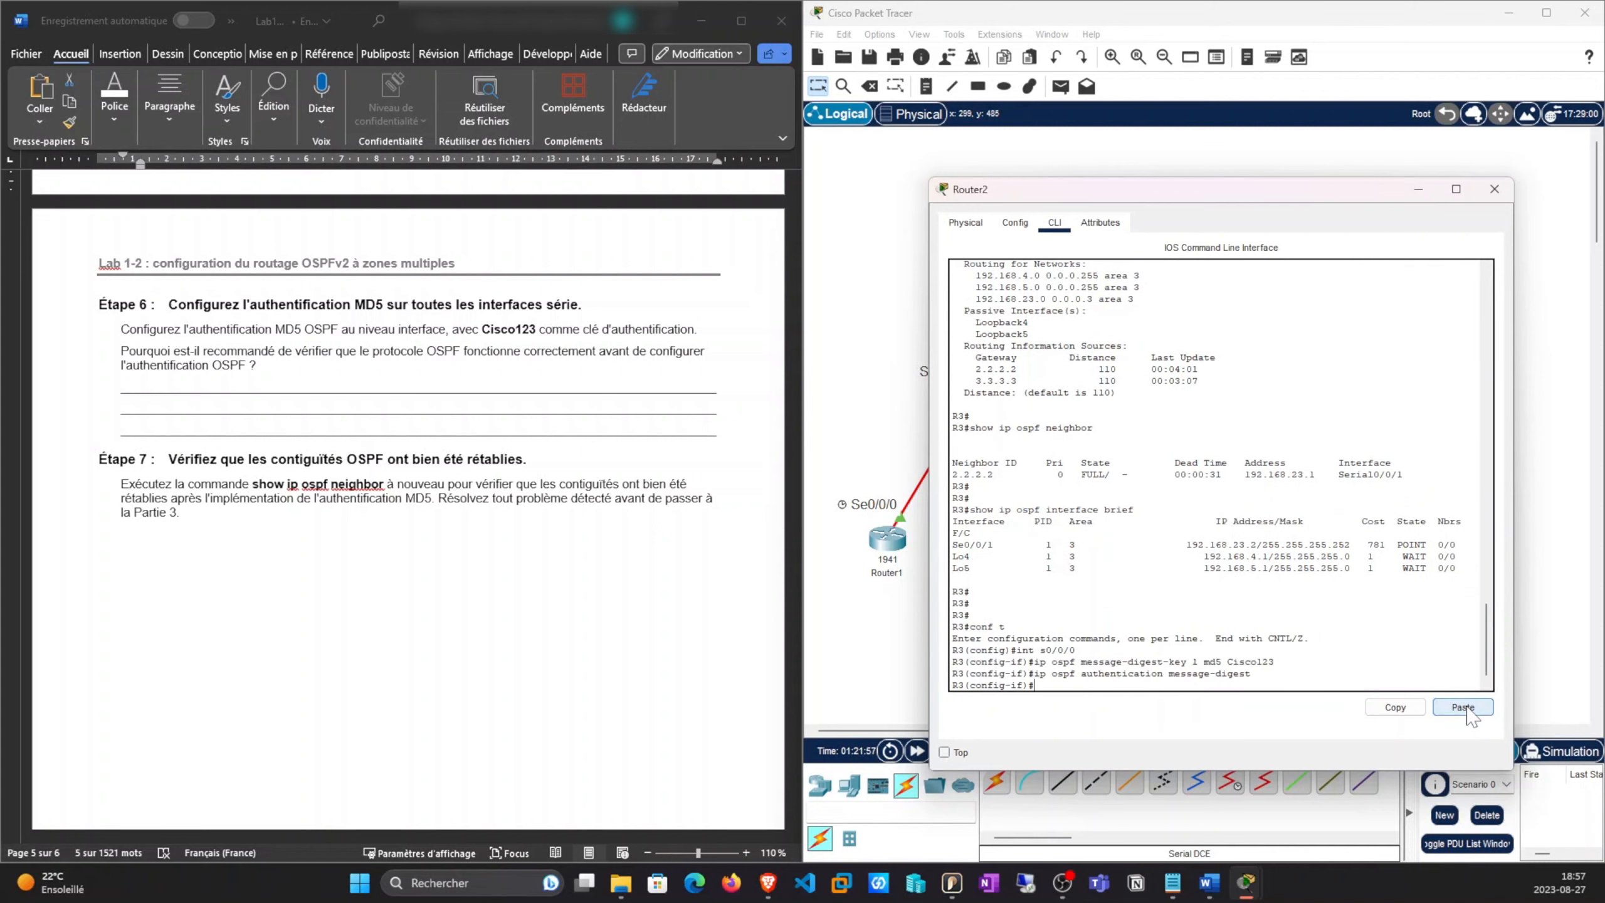
pyautogui.press('Return')
pyautogui.press('Return')
pyautogui.press('Return')
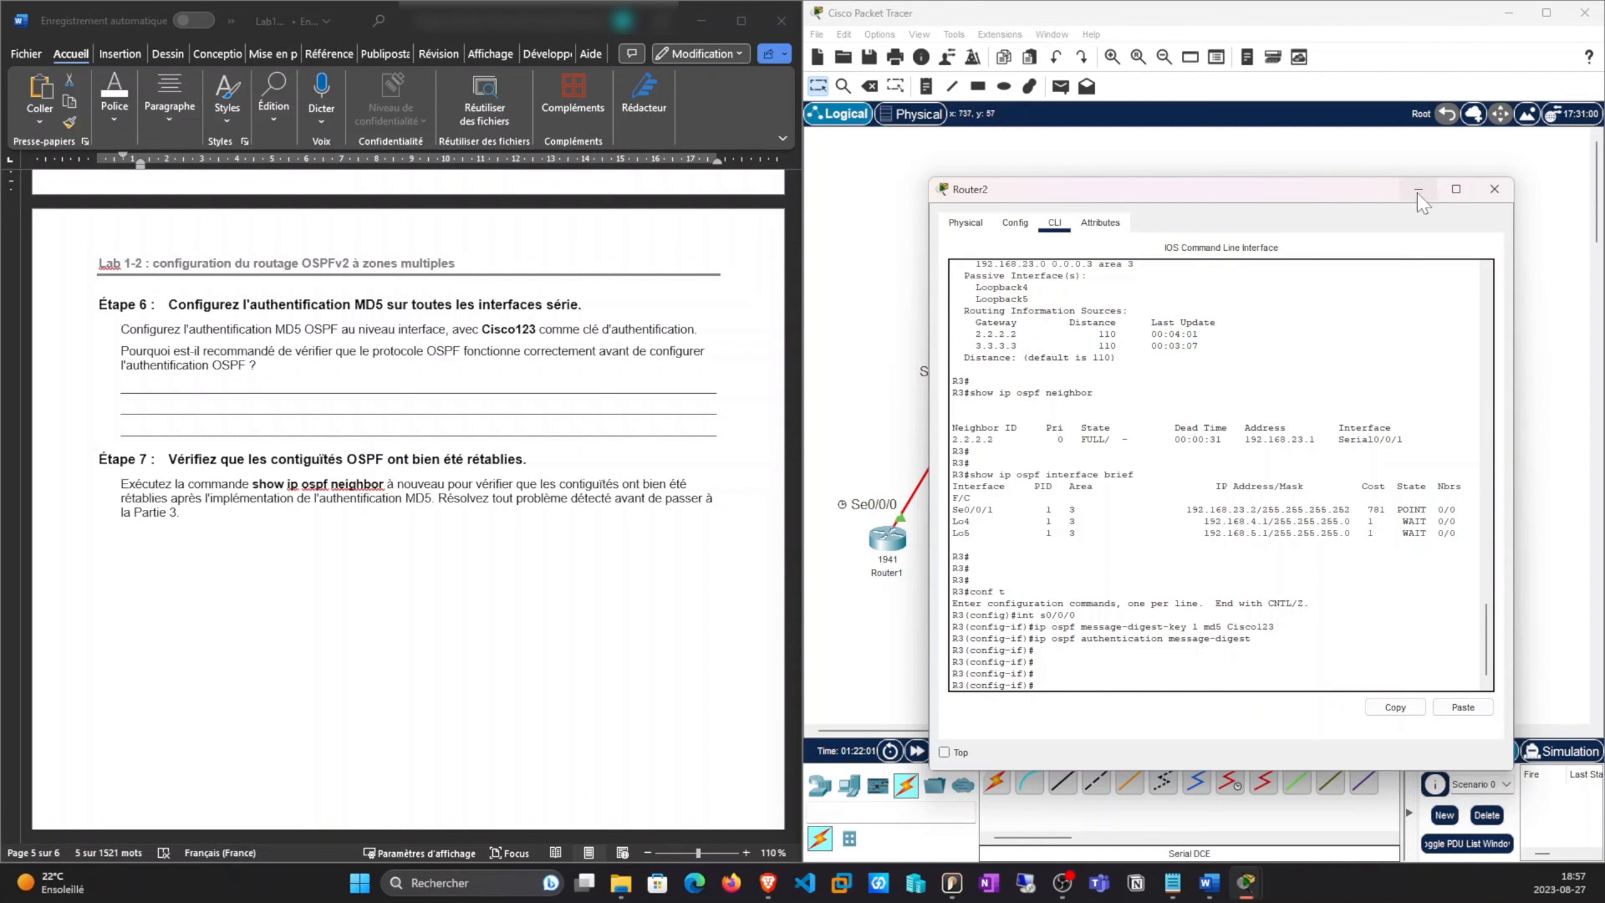
# Leave configuration mode on R3 and save its configuration with copy run start, accepting the default destination filename
pyautogui.write('end')
pyautogui.press('Return')
pyautogui.press('Return')
pyautogui.write('c')
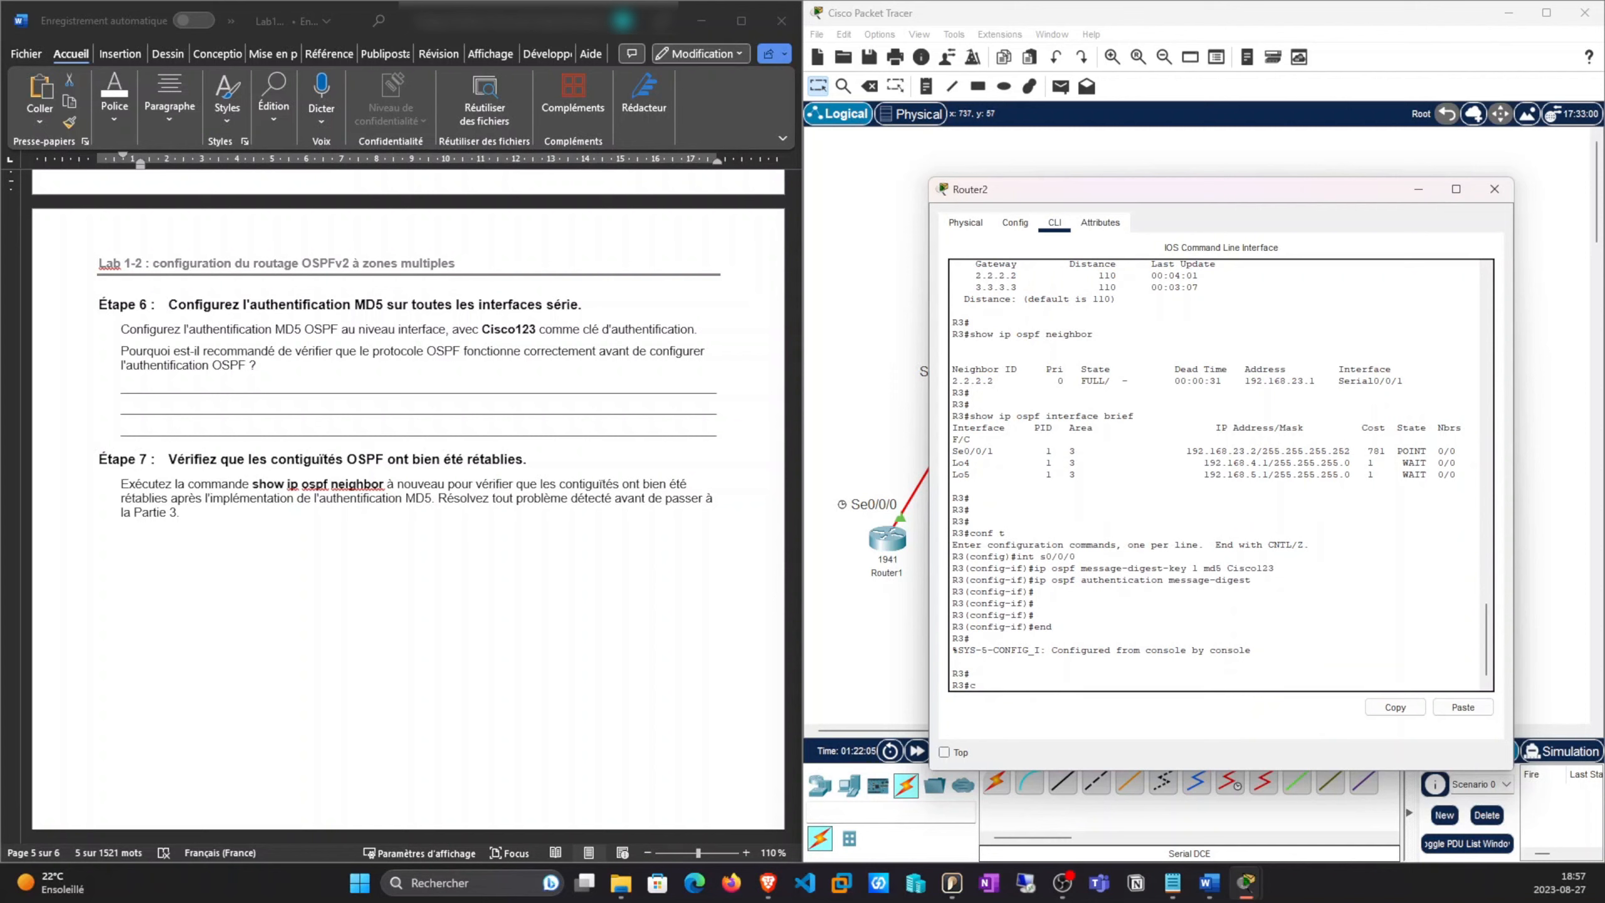
pyautogui.write('opy run t')
pyautogui.write('t')
pyautogui.press('BackSpace')
pyautogui.press('Return')
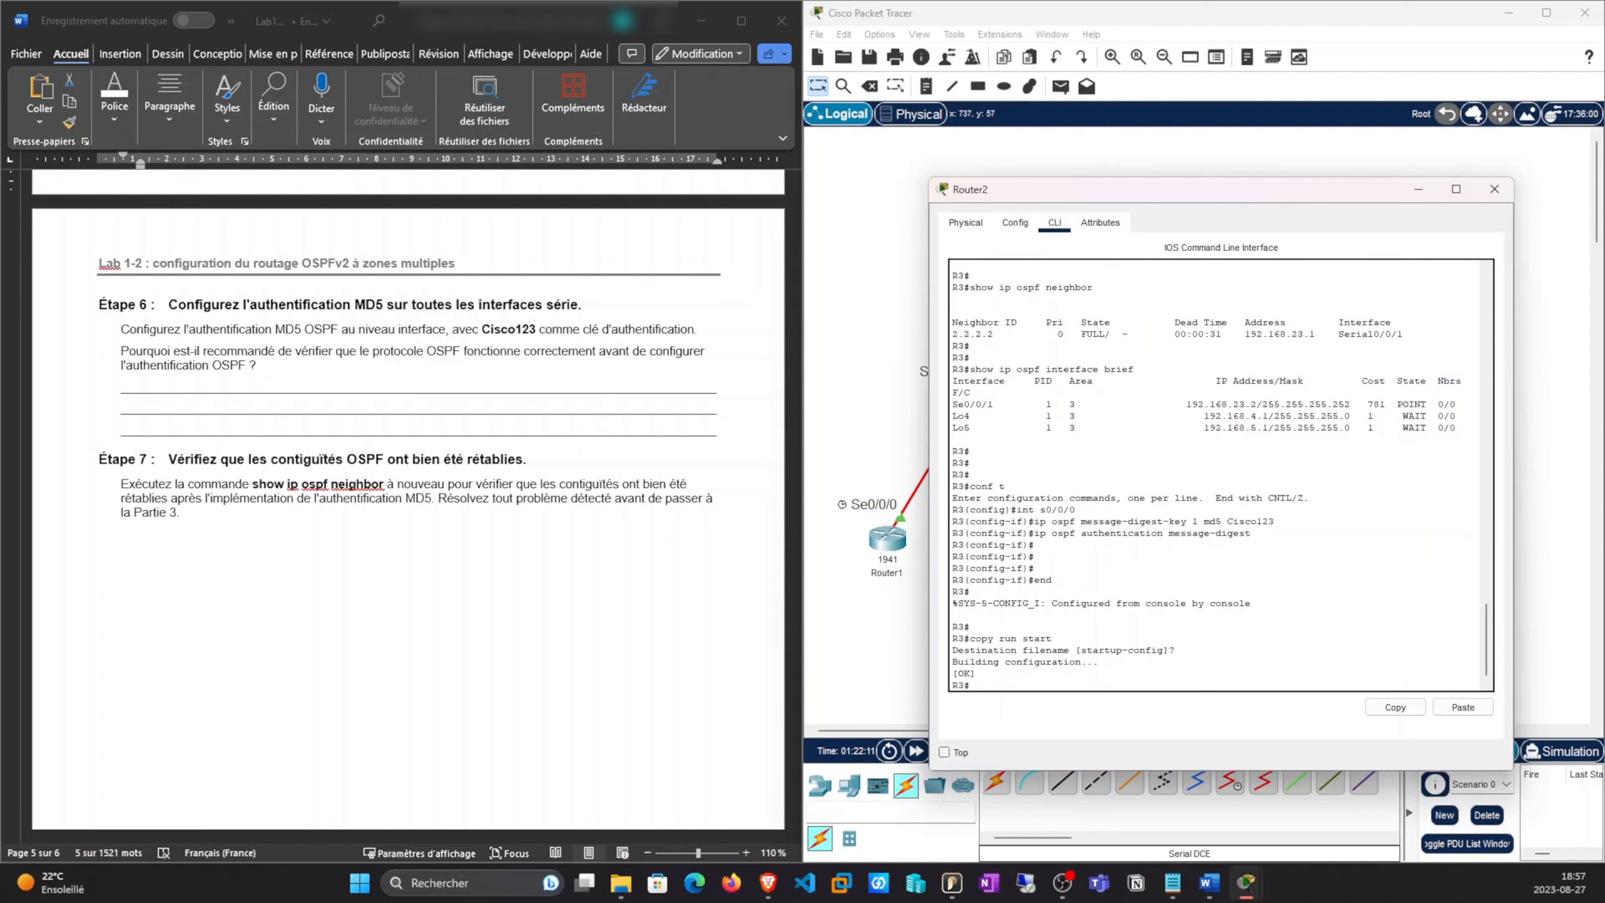
# Minimize R3's window and return R2 (Router0) to privileged EXEC mode with the end command
pyautogui.click(1418, 189)
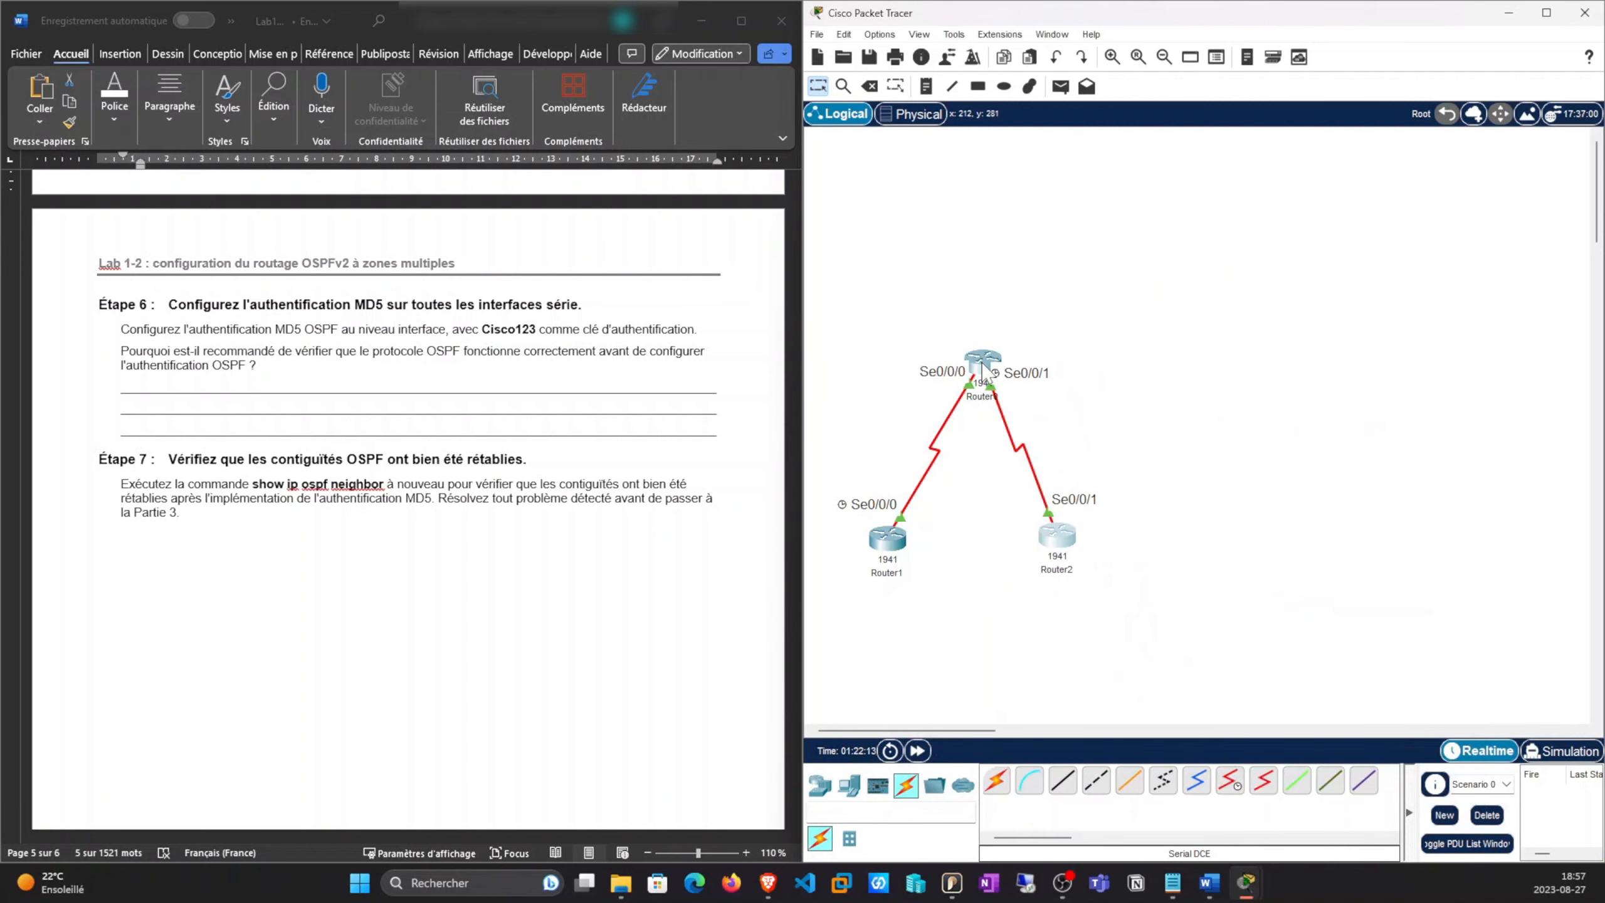
pyautogui.click(979, 365)
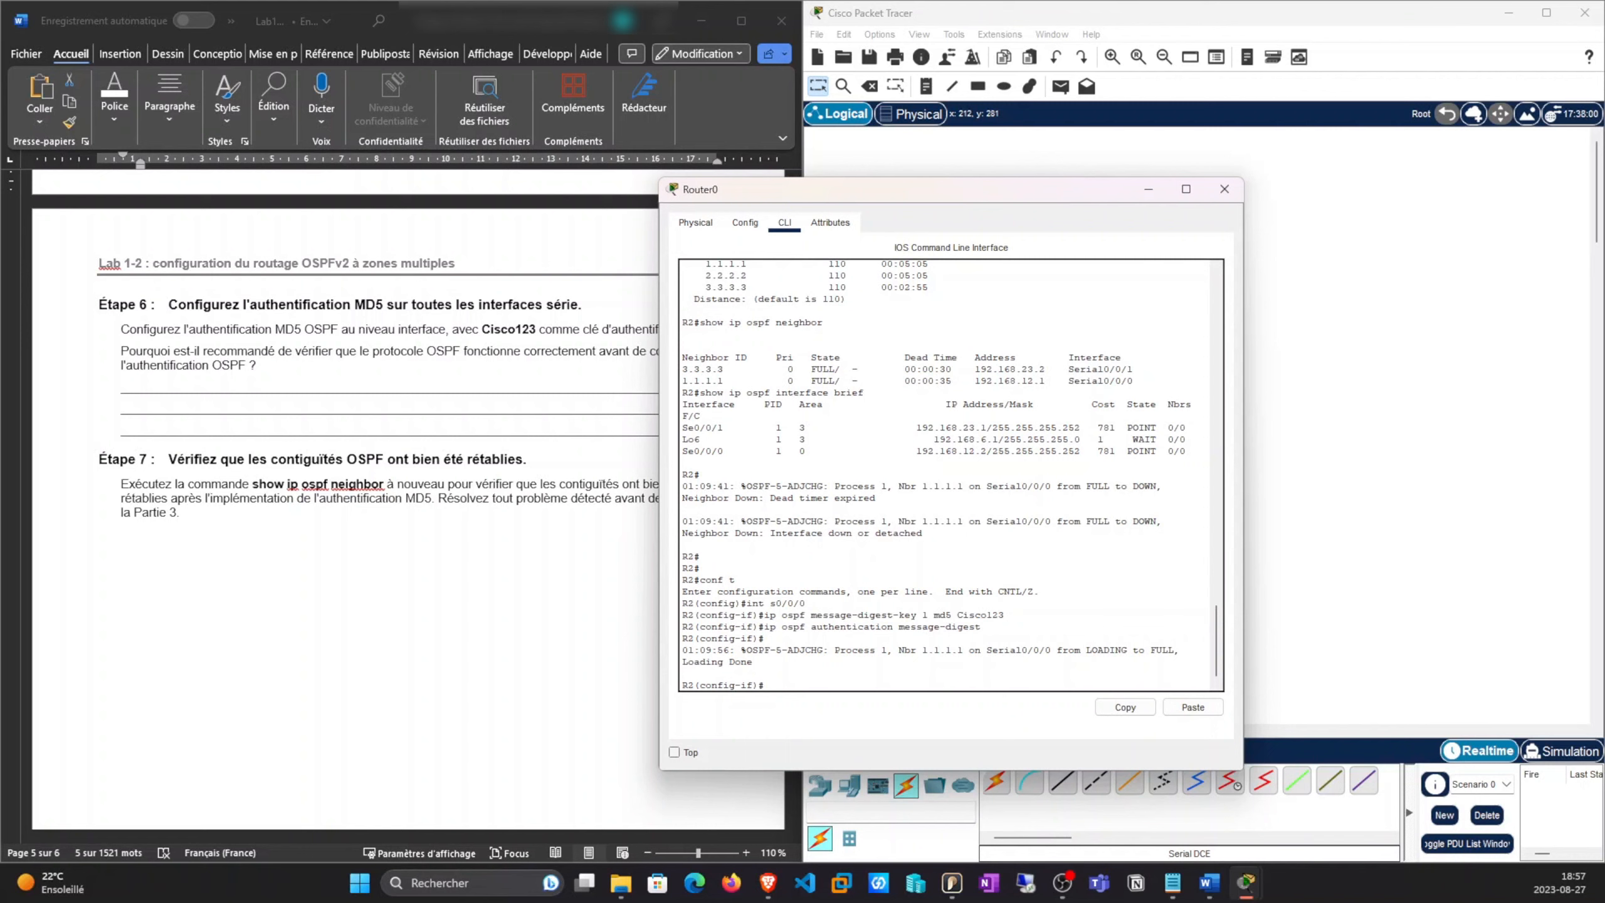
pyautogui.press('Return')
pyautogui.press('Return')
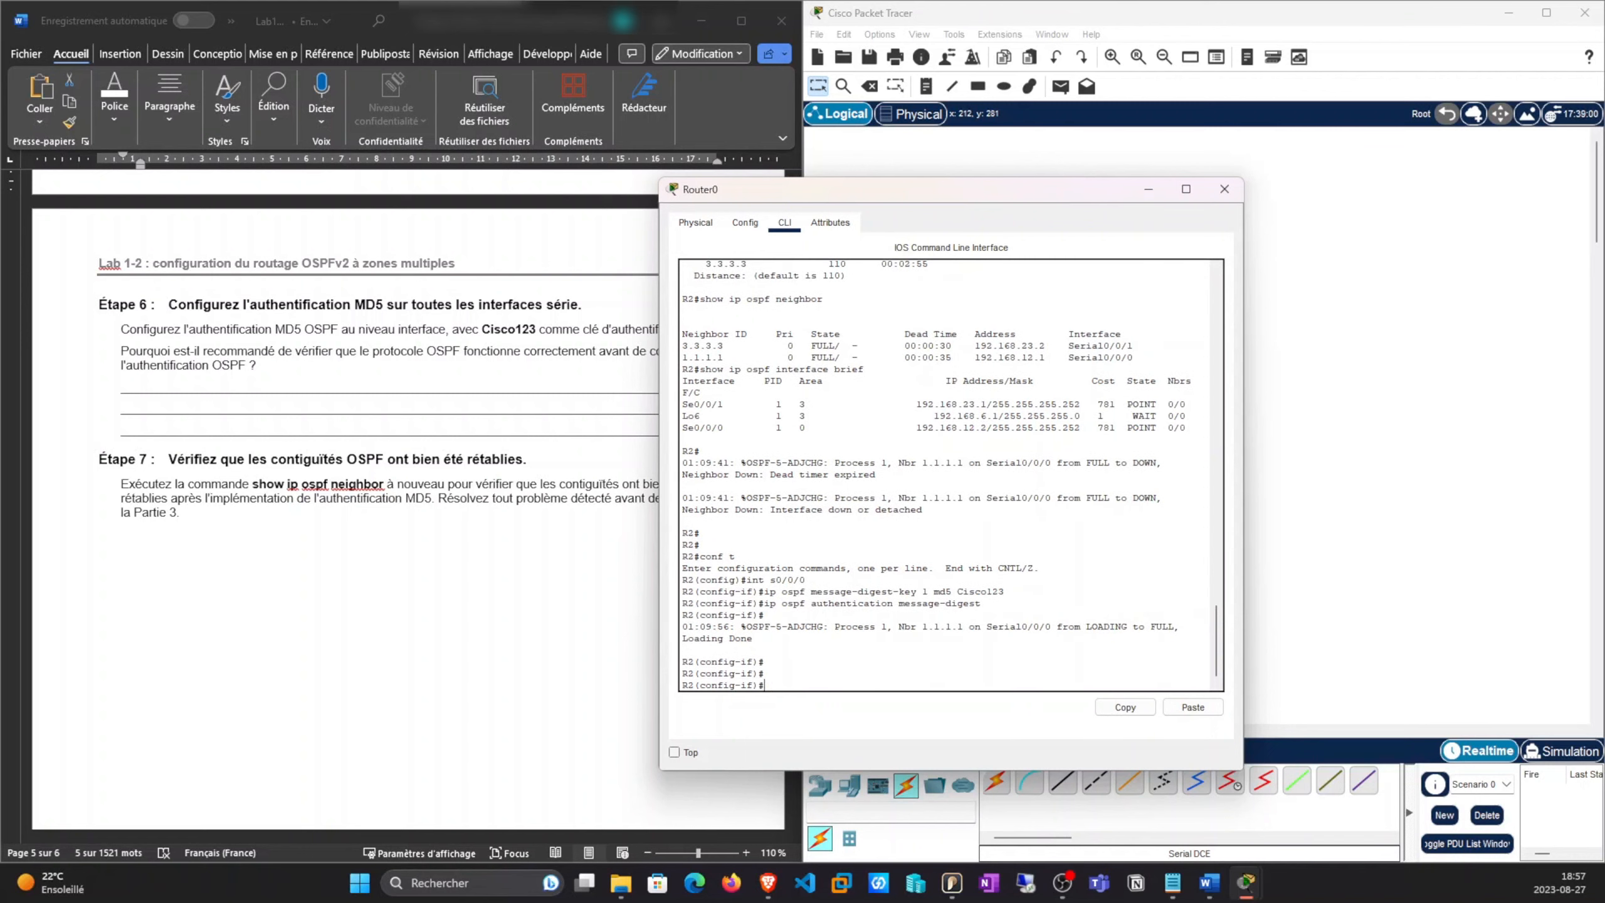
pyautogui.write('copp')
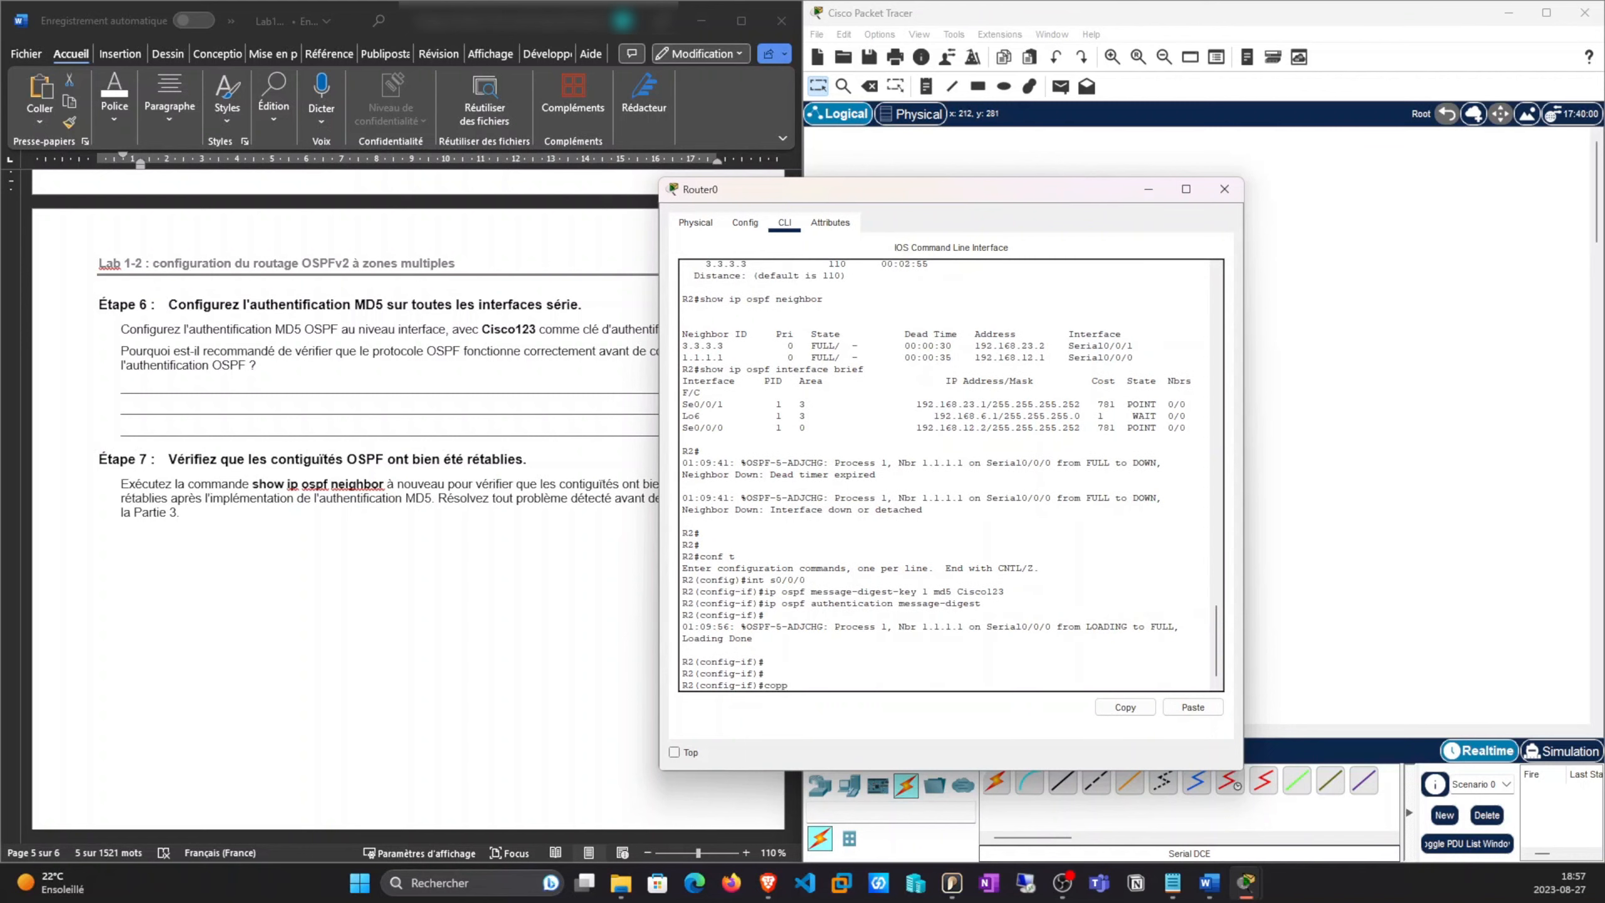
pyautogui.press('BackSpace')
pyautogui.press('BackSpace')
pyautogui.write('end')
pyautogui.press('Return')
pyautogui.press('Return')
# Save R2's configuration with copy run start, accepting the default destination filename
pyautogui.write('cop')
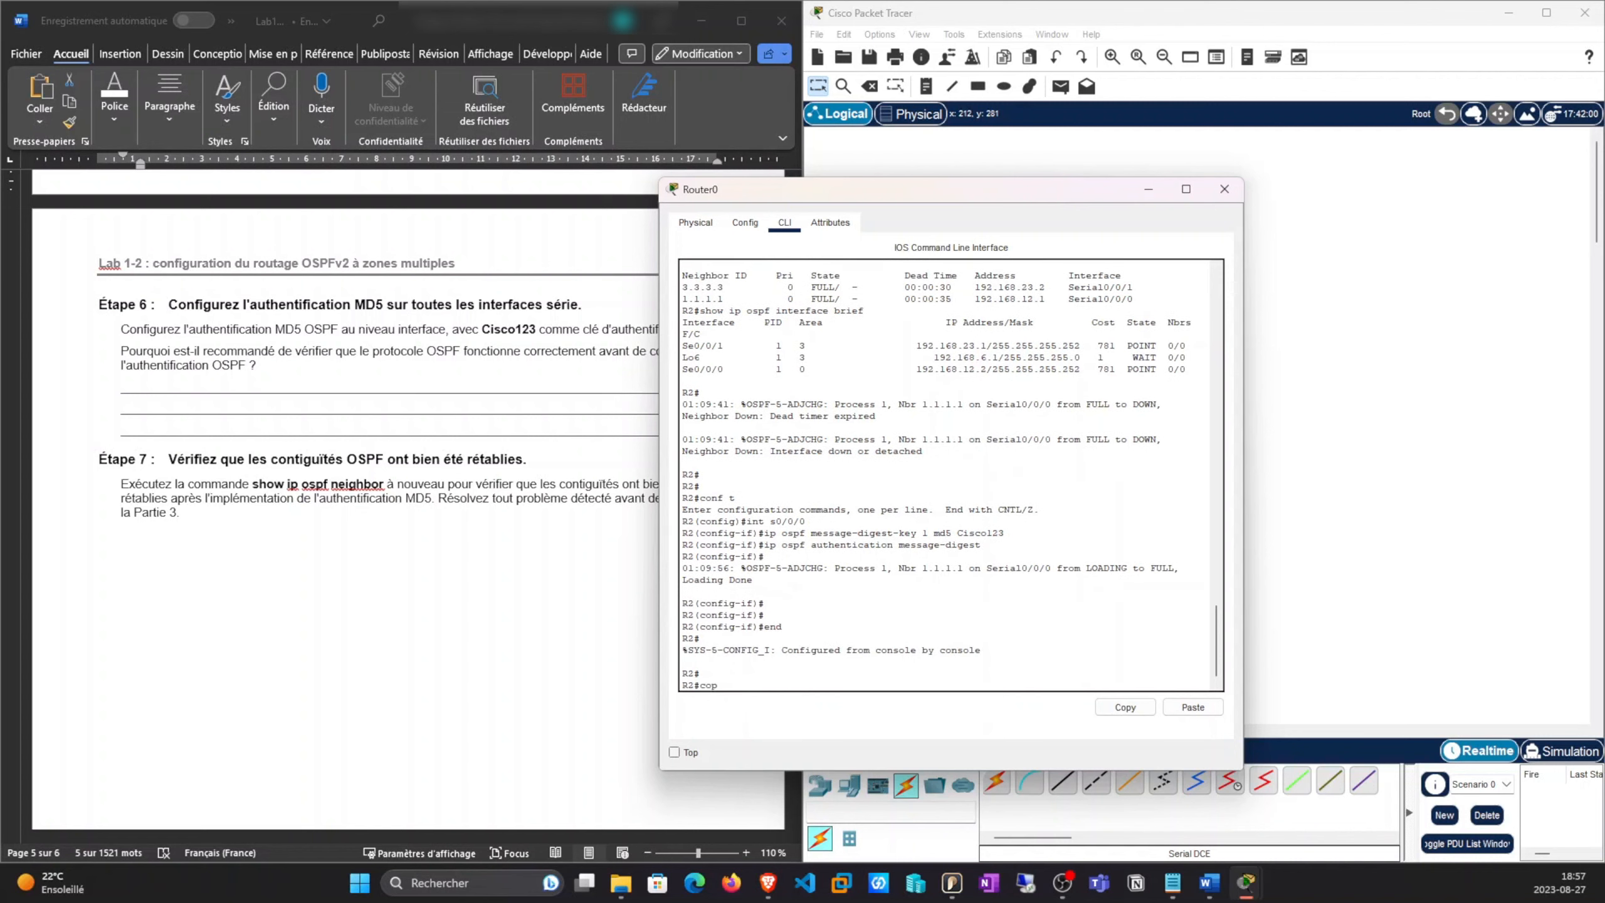
pyautogui.write('y run start')
pyautogui.press('Return')
pyautogui.press('Return')
pyautogui.press('Return')
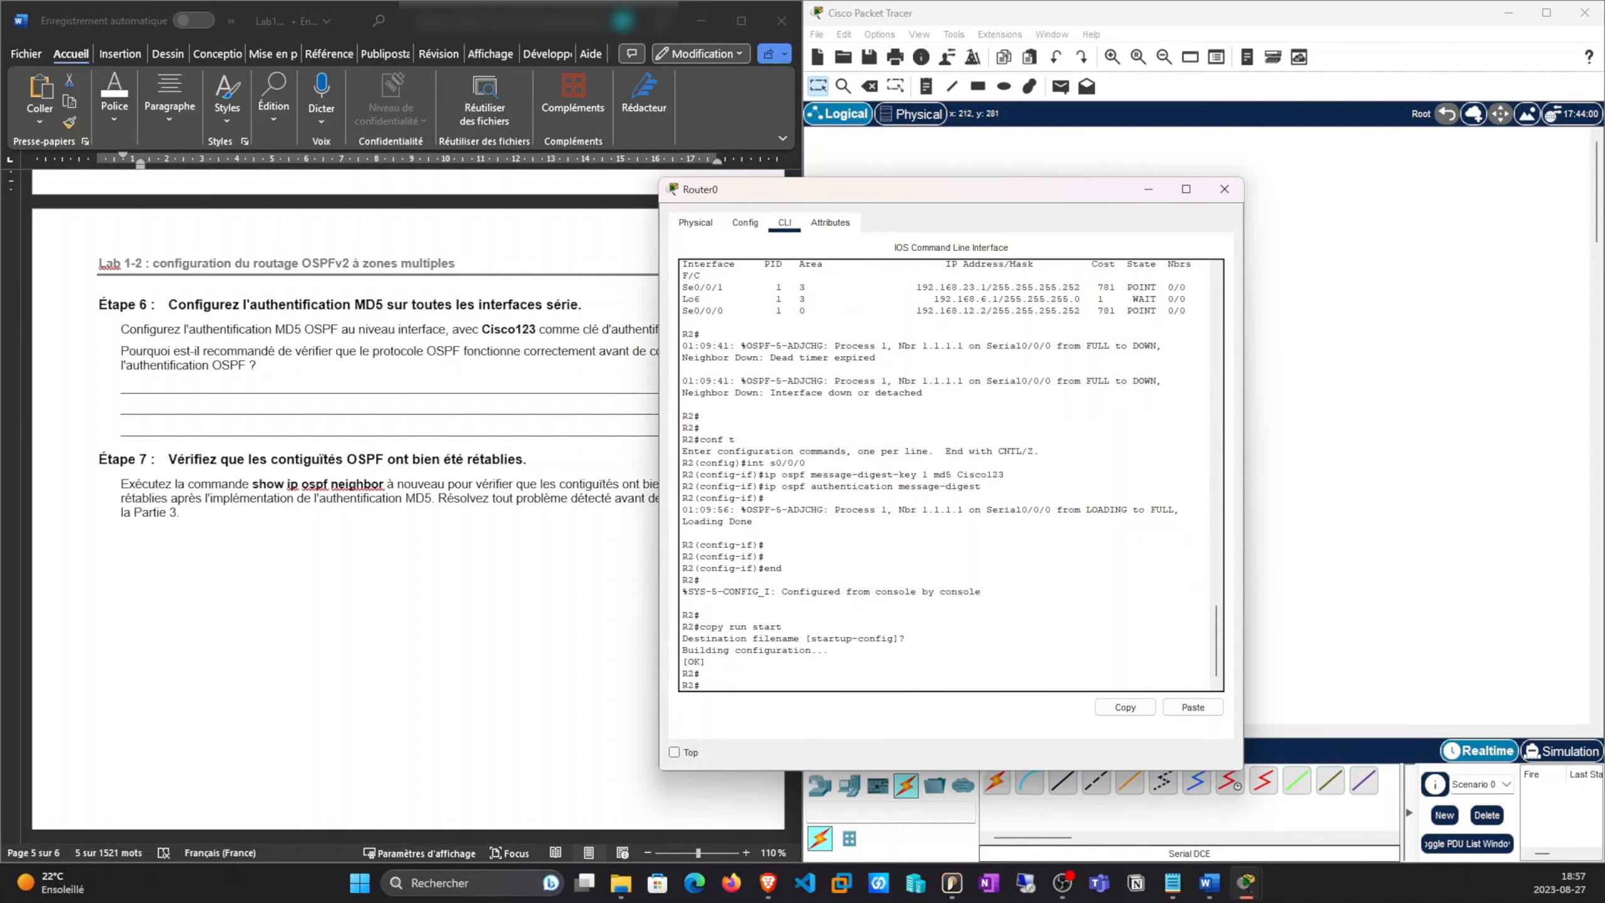
# Close R2's window and return R1 (Router1) to privileged EXEC mode with the end command
pyautogui.click(1224, 188)
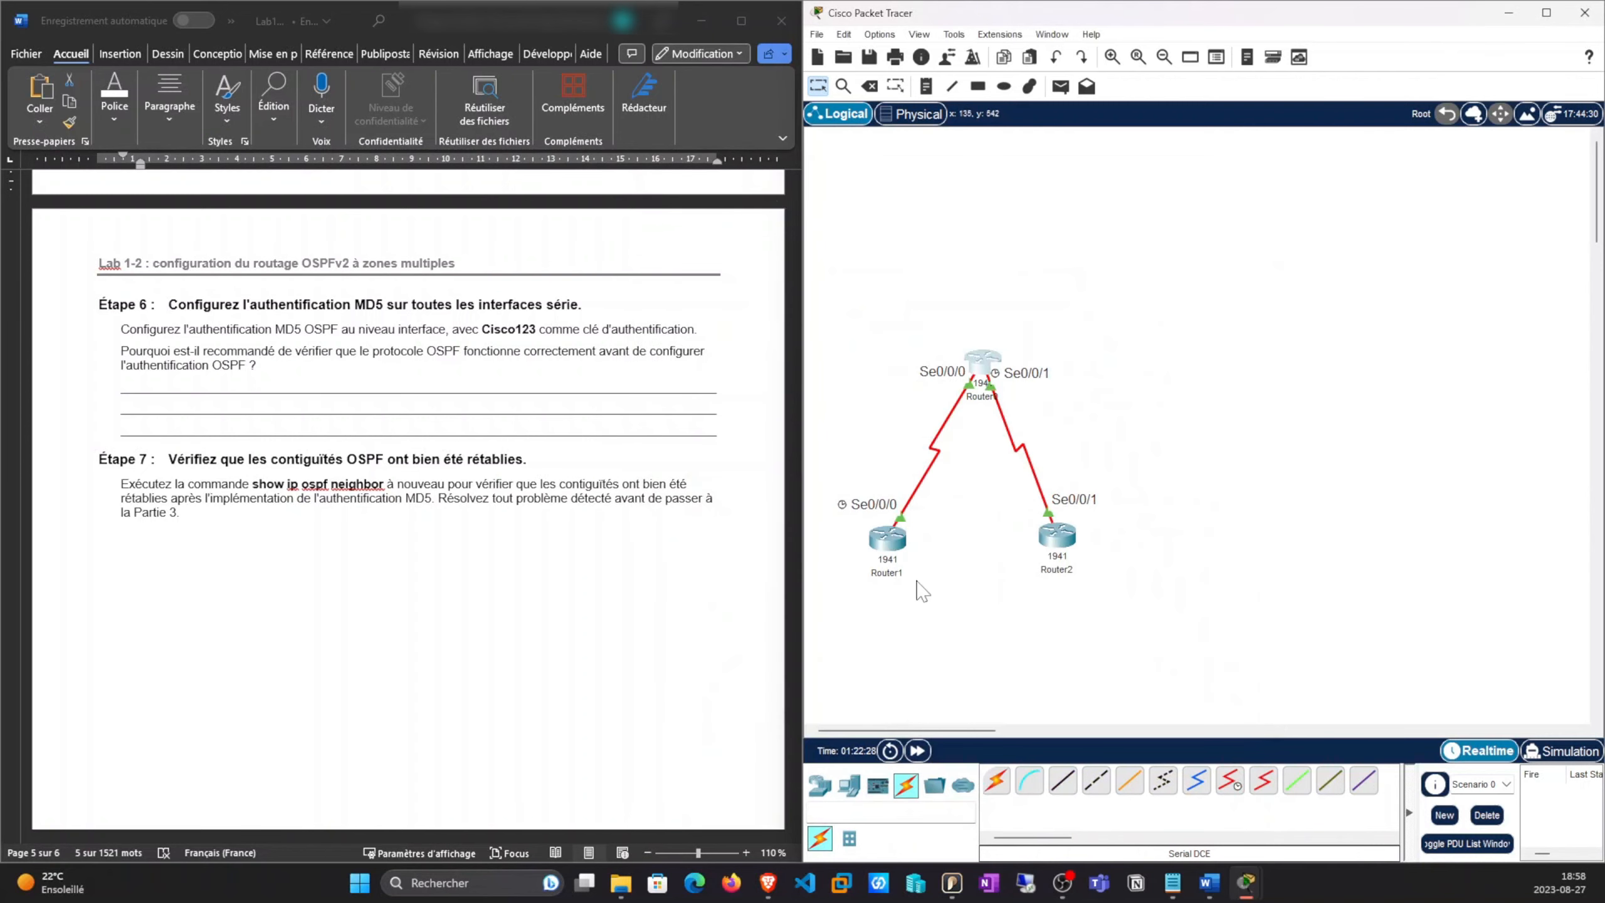
pyautogui.click(888, 541)
pyautogui.click(1095, 697)
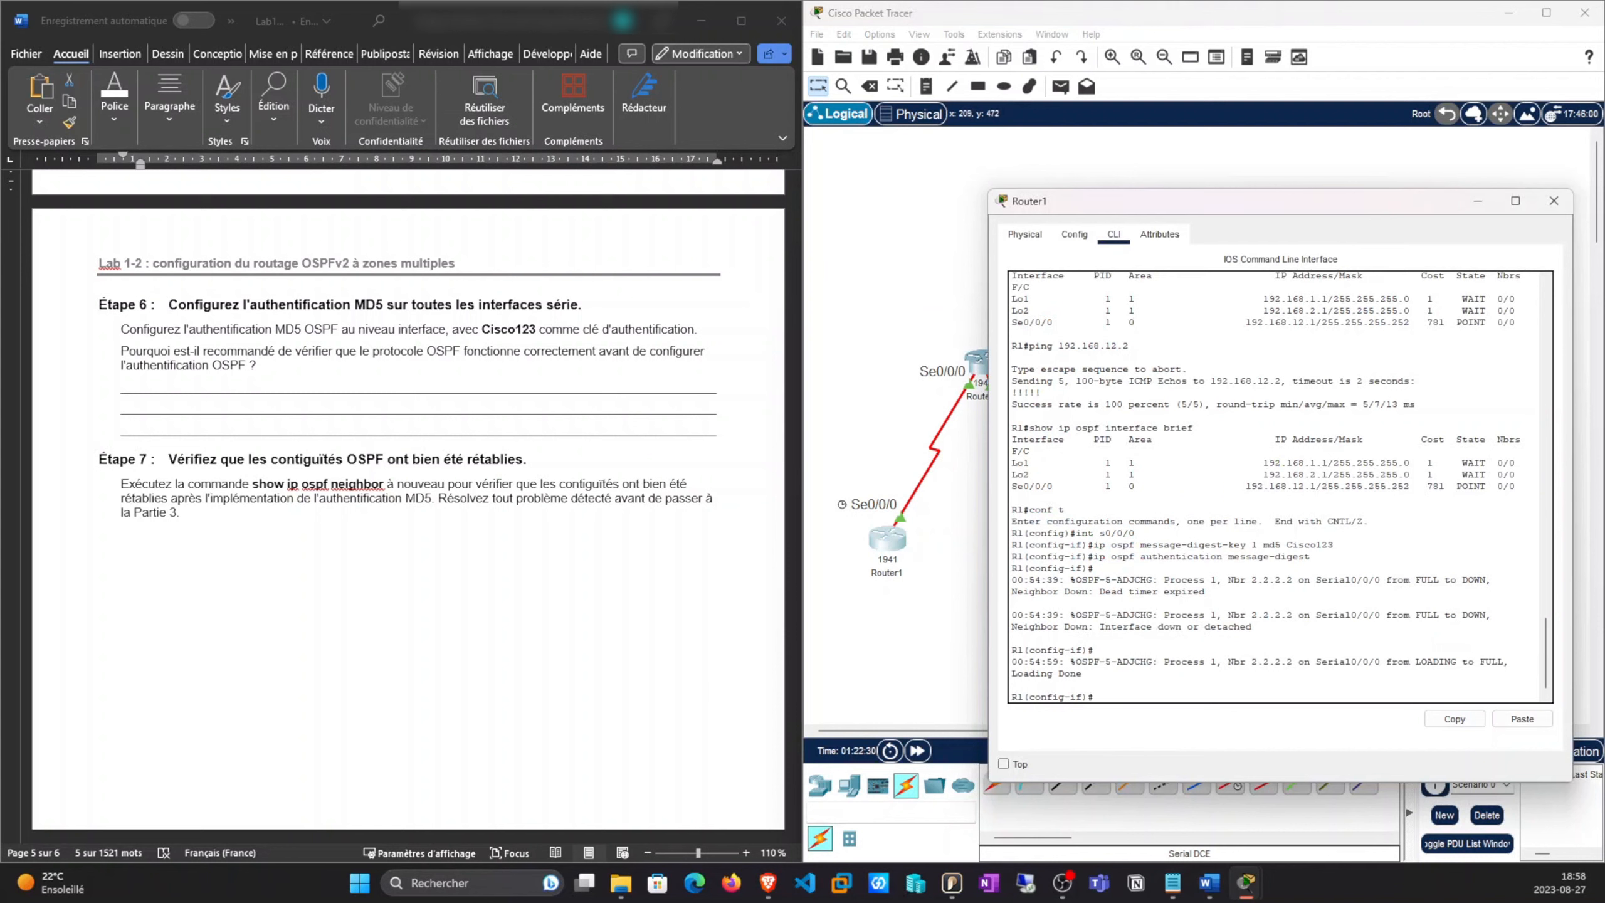
pyautogui.write('end')
pyautogui.press('Return')
pyautogui.press('Return')
pyautogui.press('Return')
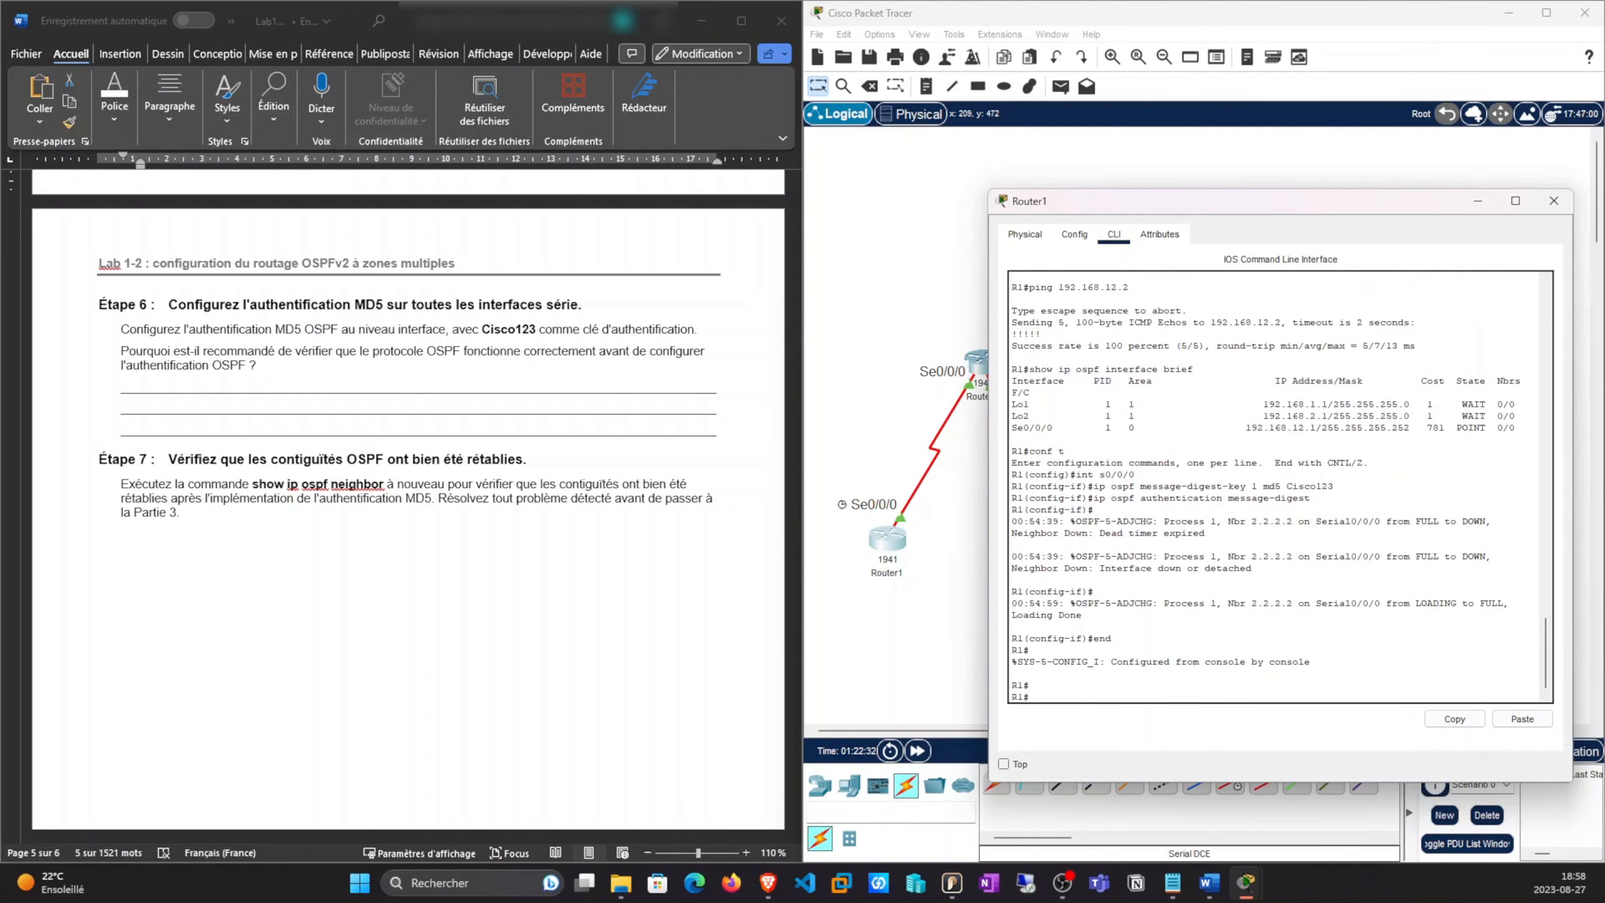
# Save R1's configuration with copy run start, accepting the default destination filename
pyautogui.write('cop')
pyautogui.write('y ri')
pyautogui.write('un ')
pyautogui.write('sta')
pyautogui.write('rt')
pyautogui.press('Return')
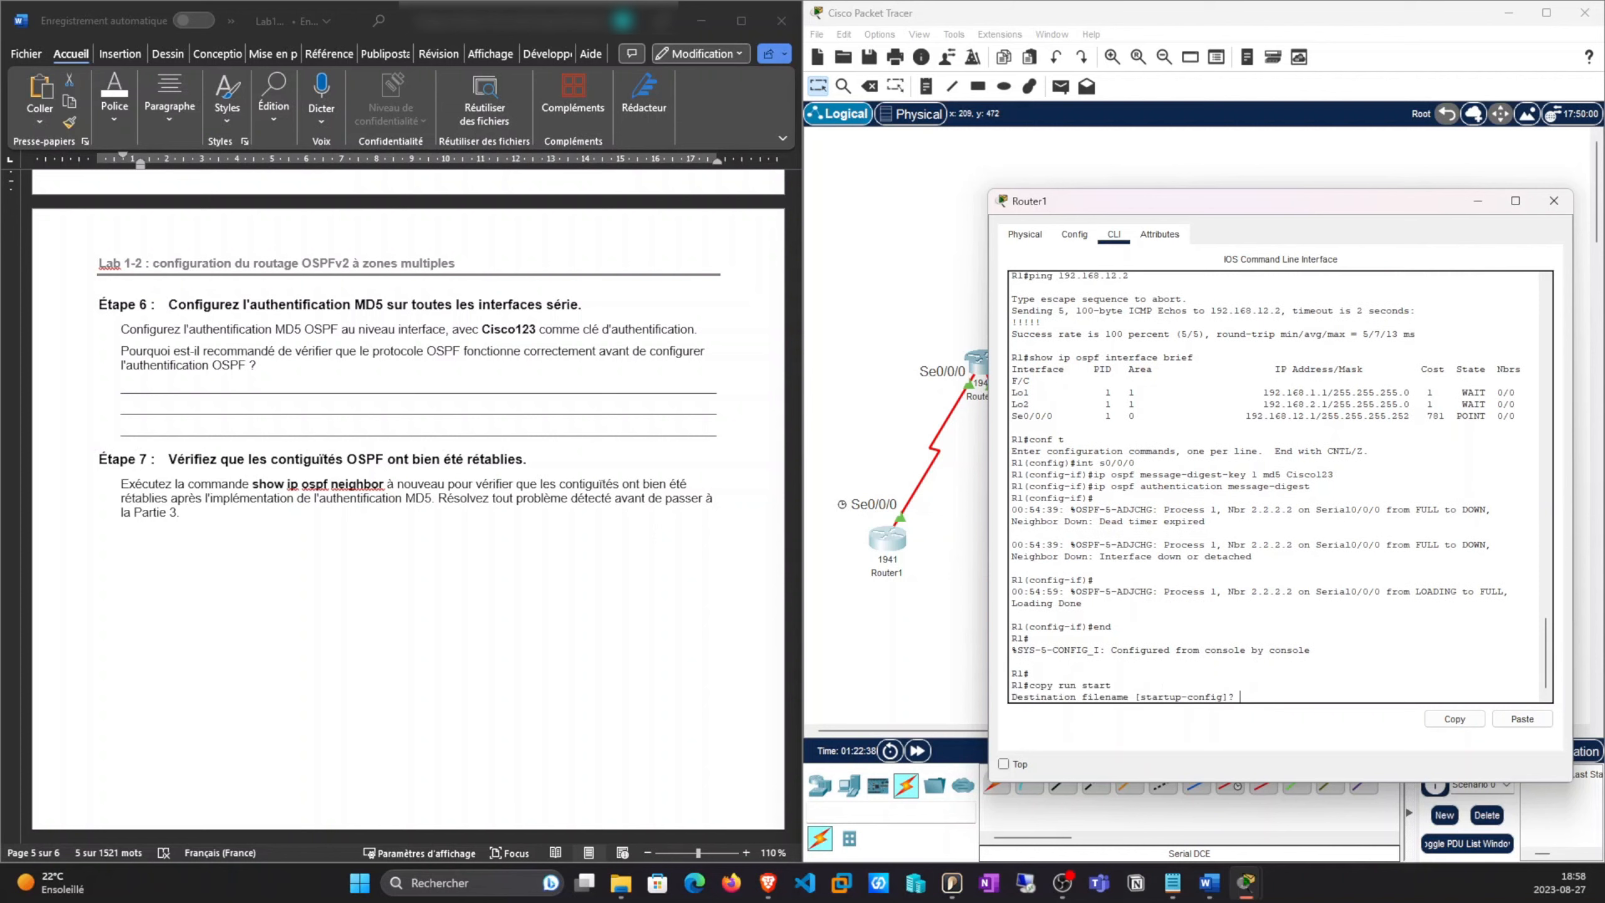
pyautogui.press('Return')
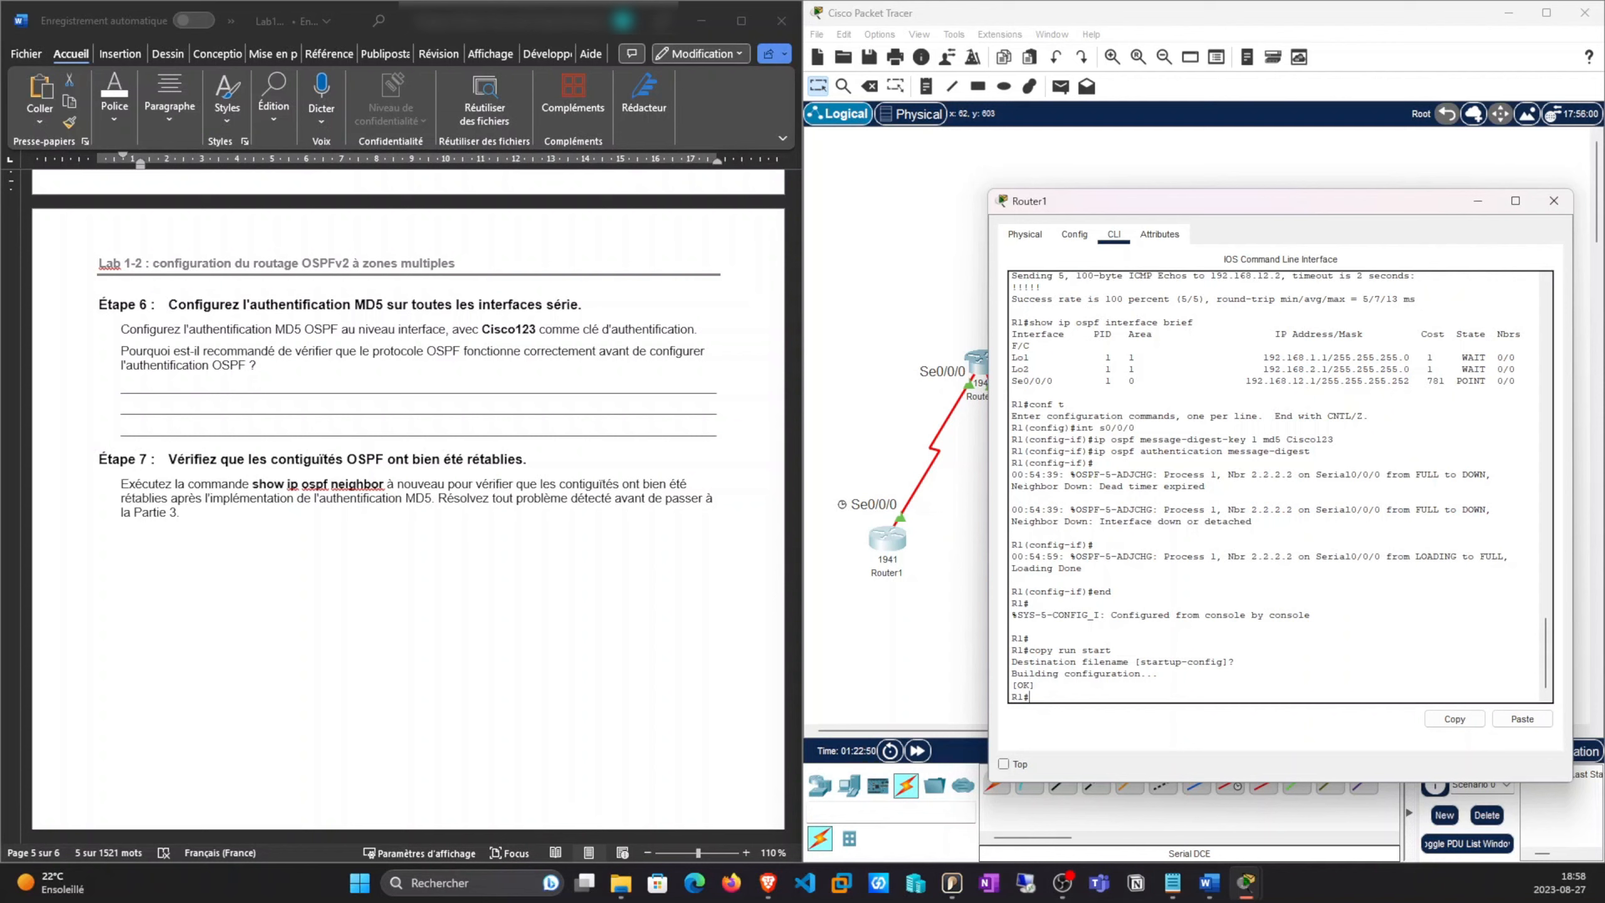
# Review the two MD5 authentication commands and the OSPF adjacency change messages for Serial0/0/0 in R1's console
pyautogui.moveTo(1088, 439); pyautogui.dragTo(1310, 451)
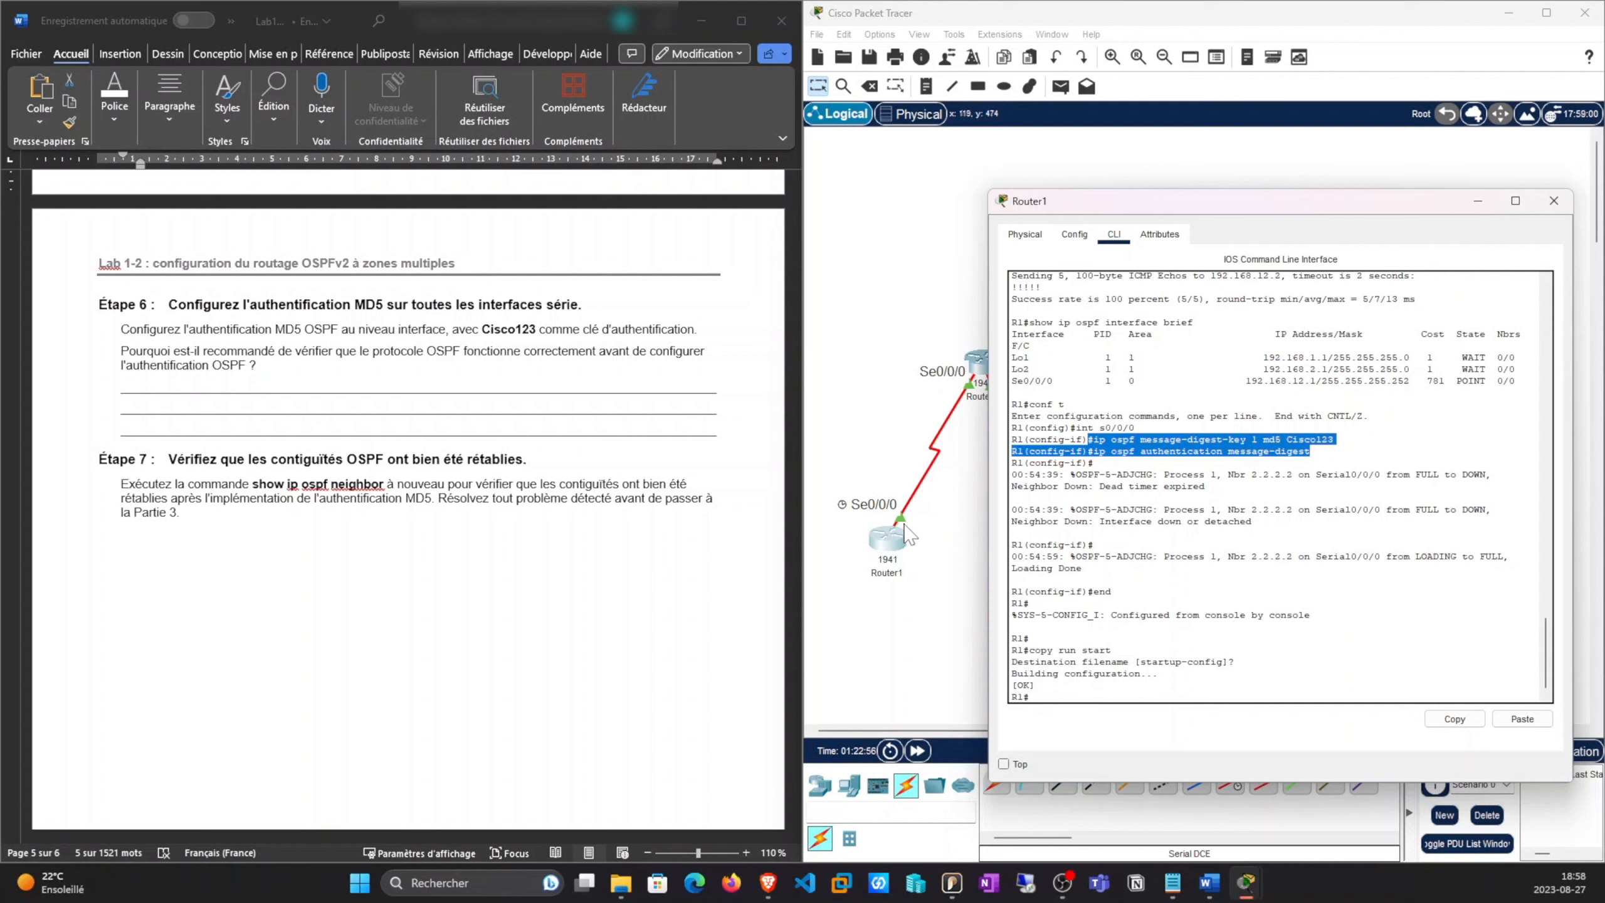
pyautogui.moveTo(1403, 474); pyautogui.dragTo(1486, 474)
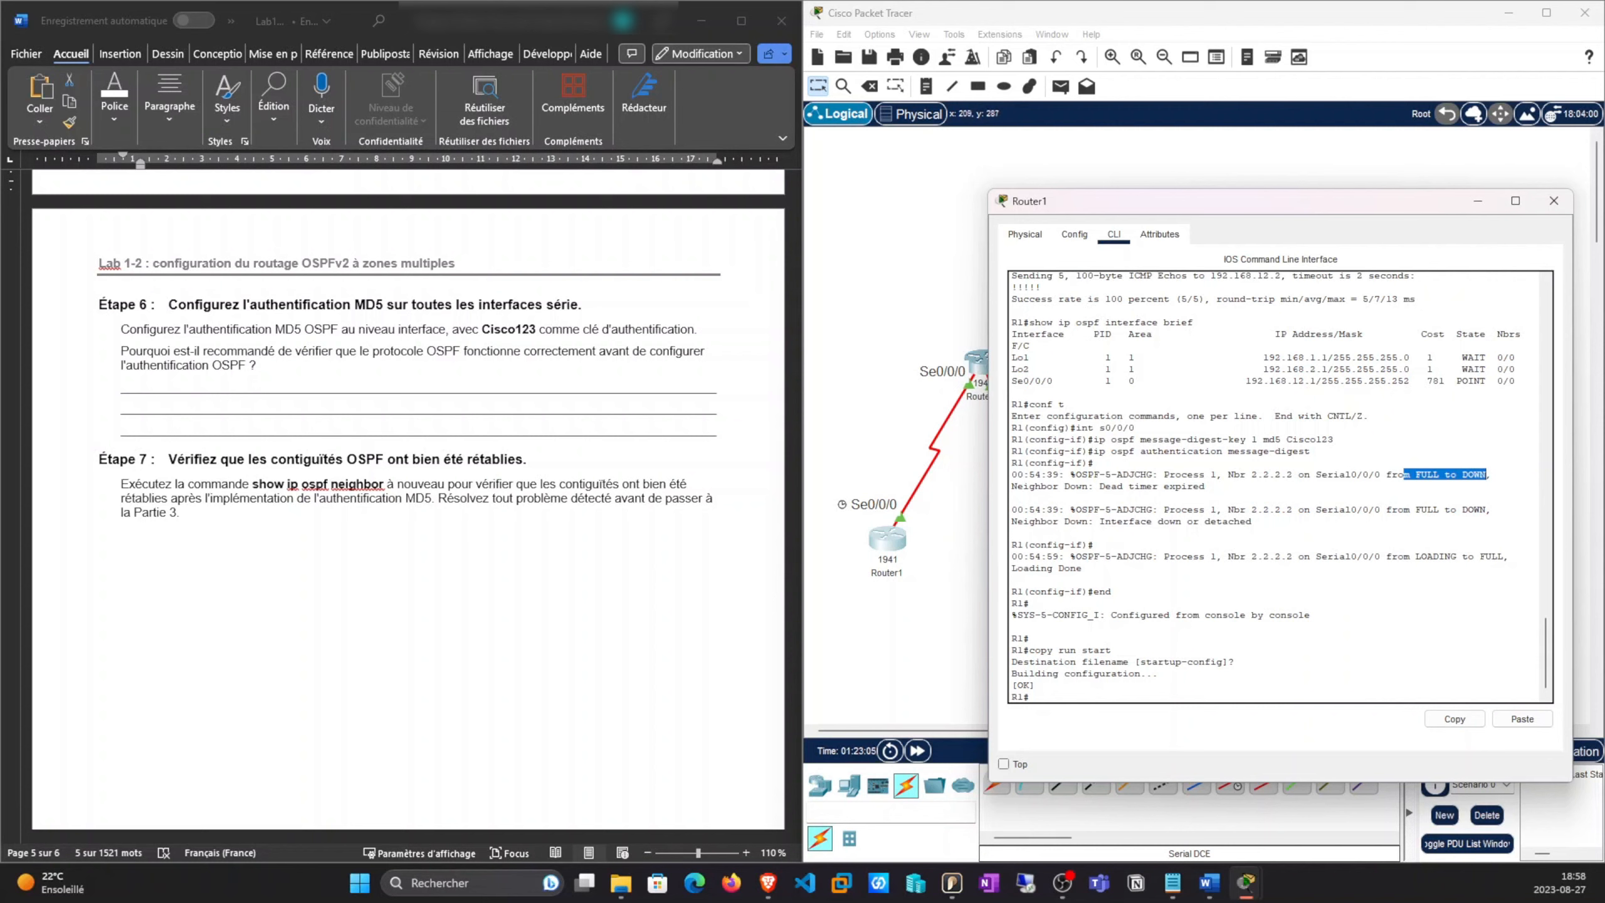
pyautogui.moveTo(1415, 556); pyautogui.dragTo(1082, 569)
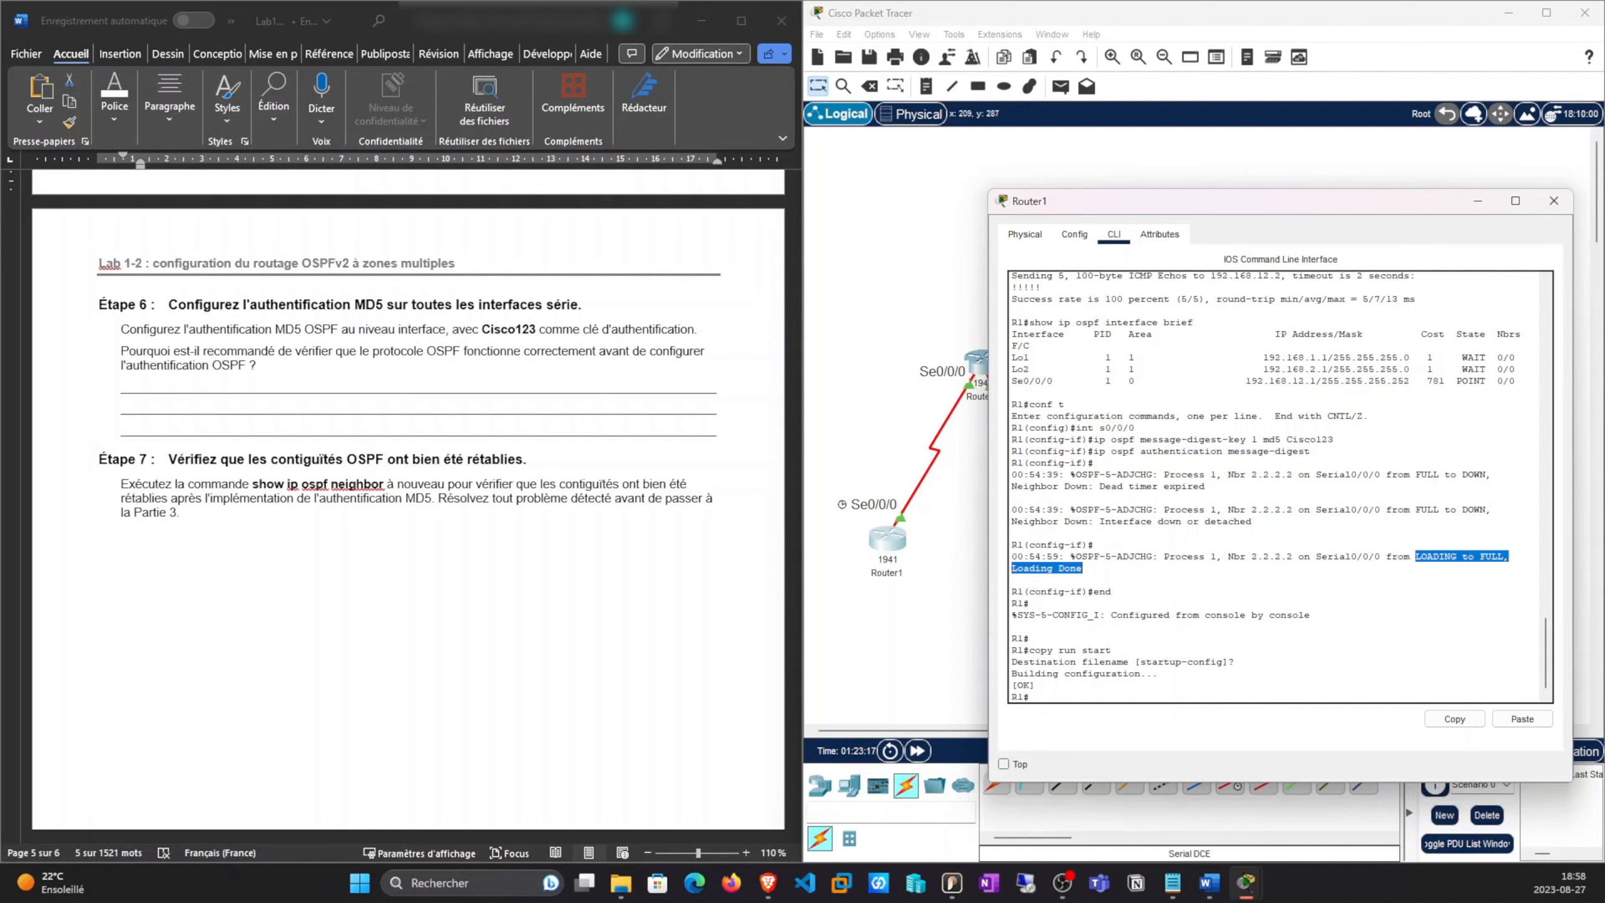
# Recall and run show ip ospf neighbor on R1, and check the neighbor's state
pyautogui.click(1036, 685)
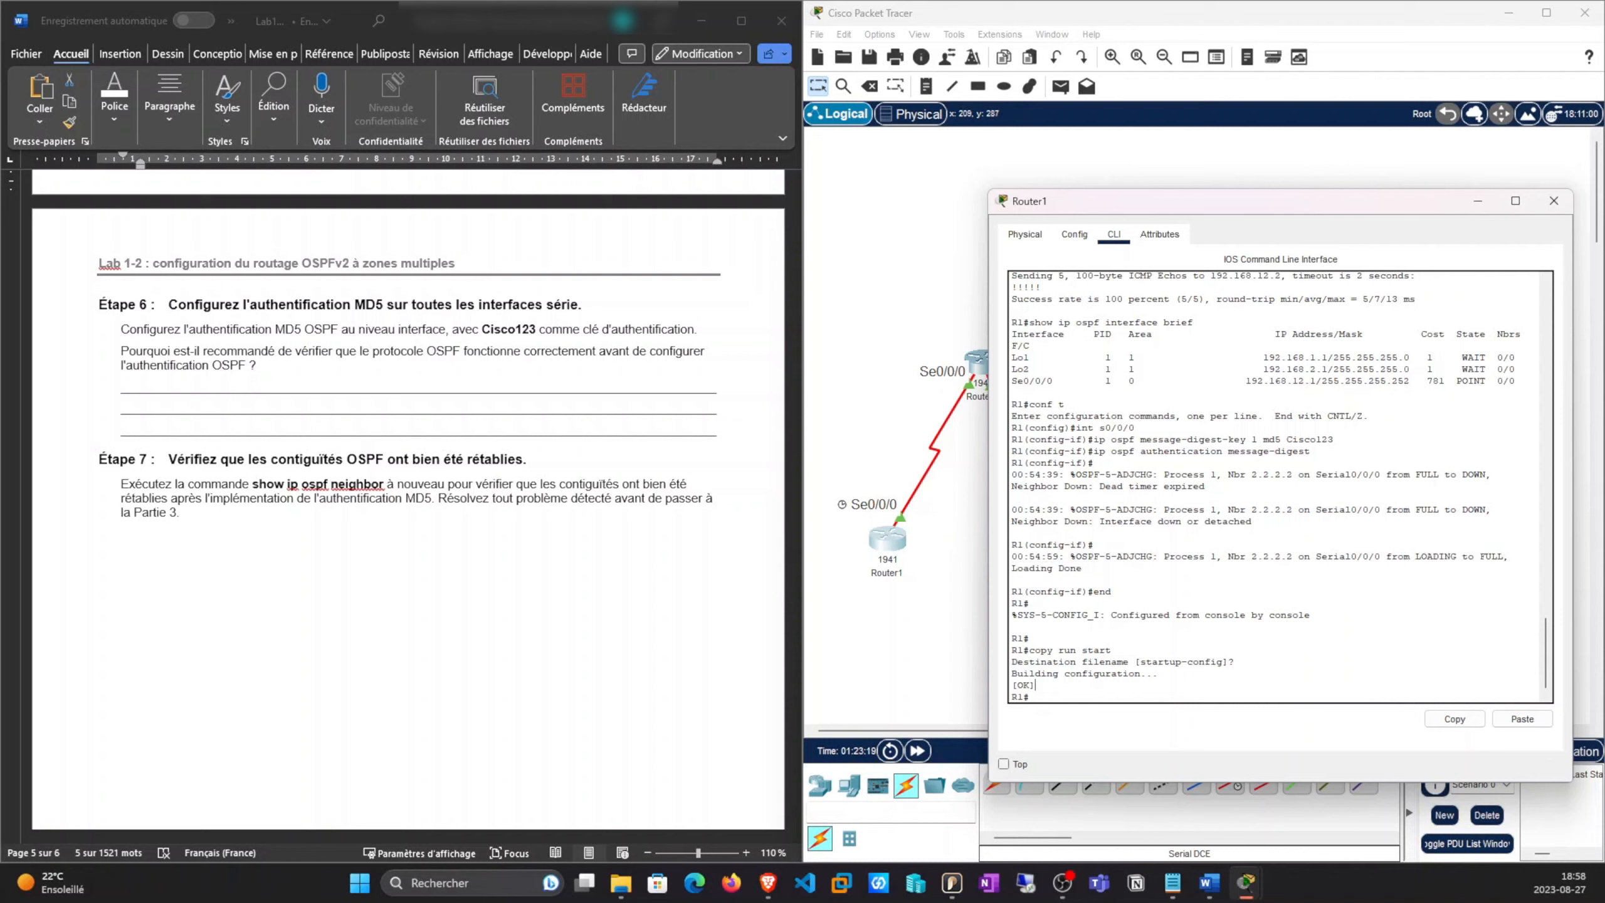
pyautogui.press('Up')
pyautogui.press('Up')
pyautogui.press('Up')
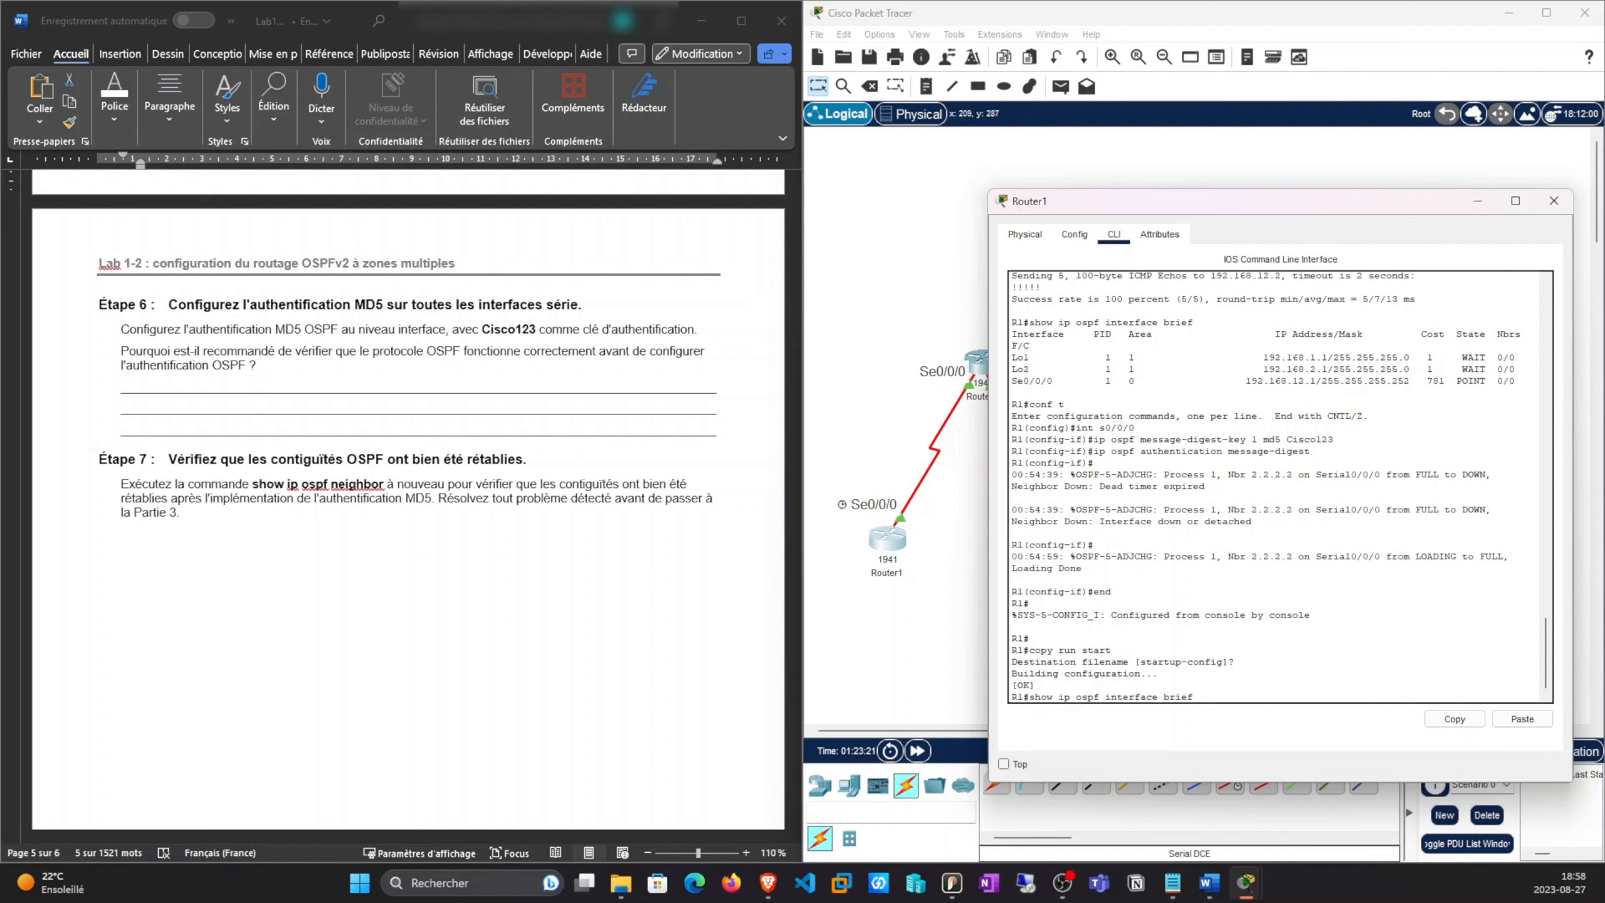
pyautogui.press('Up')
pyautogui.press('Down')
pyautogui.press('Up')
pyautogui.press('Return')
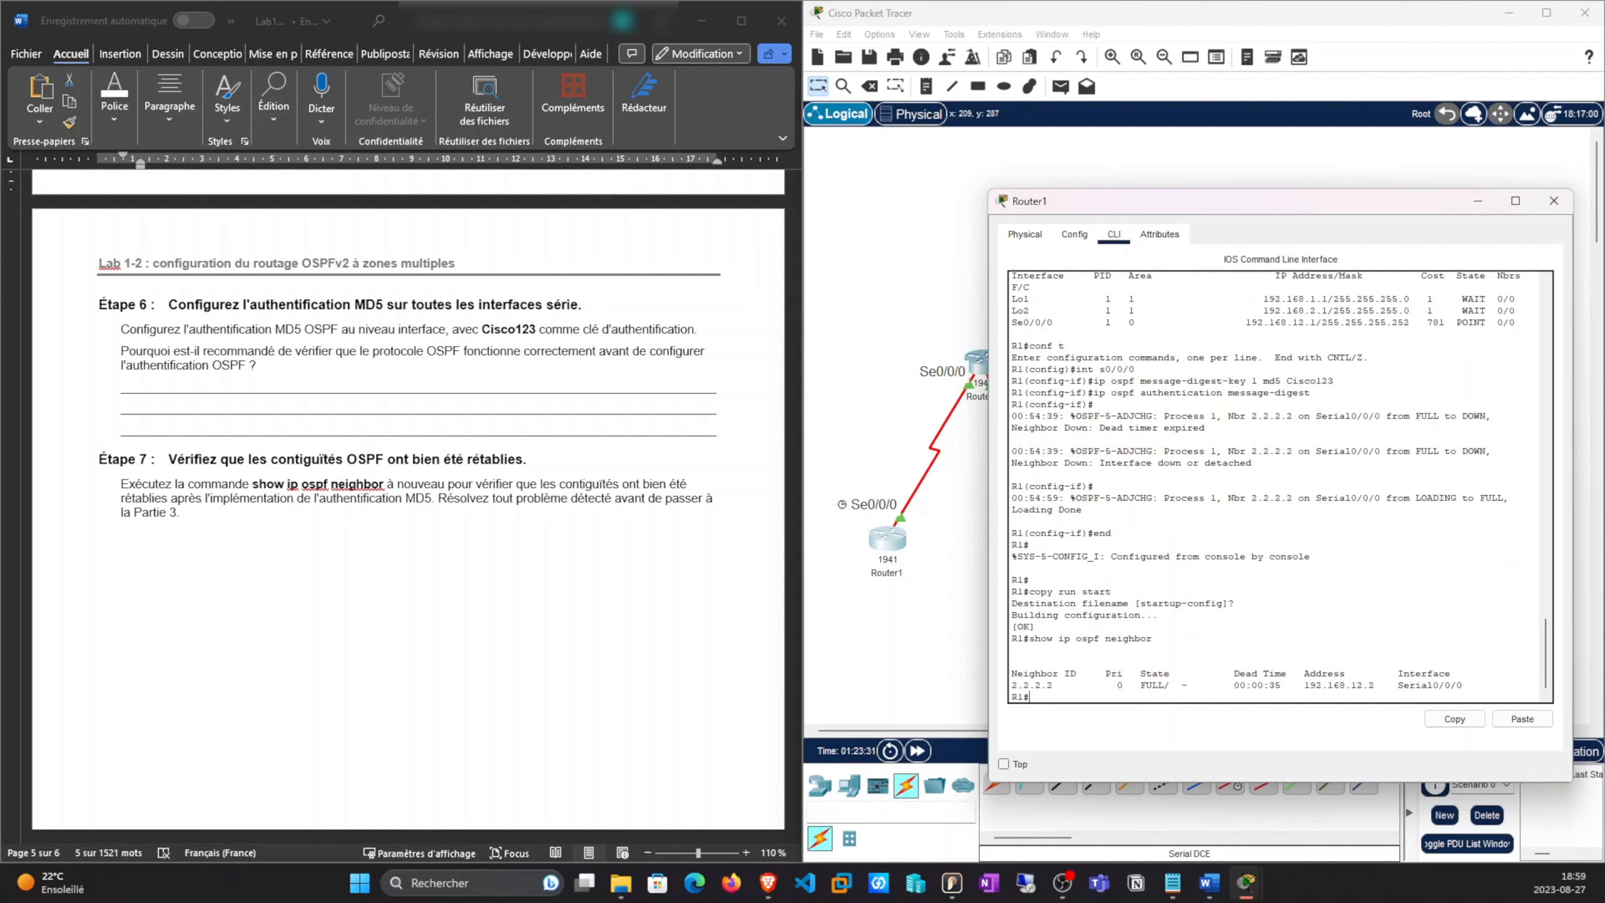
pyautogui.moveTo(1140, 684); pyautogui.dragTo(1175, 685)
# Copy the show ip ospf neighbor command from R1's console and run it on R2 (Router0)
pyautogui.moveTo(1151, 638); pyautogui.dragTo(1030, 638)
pyautogui.hotkey('ctrl', 'c')
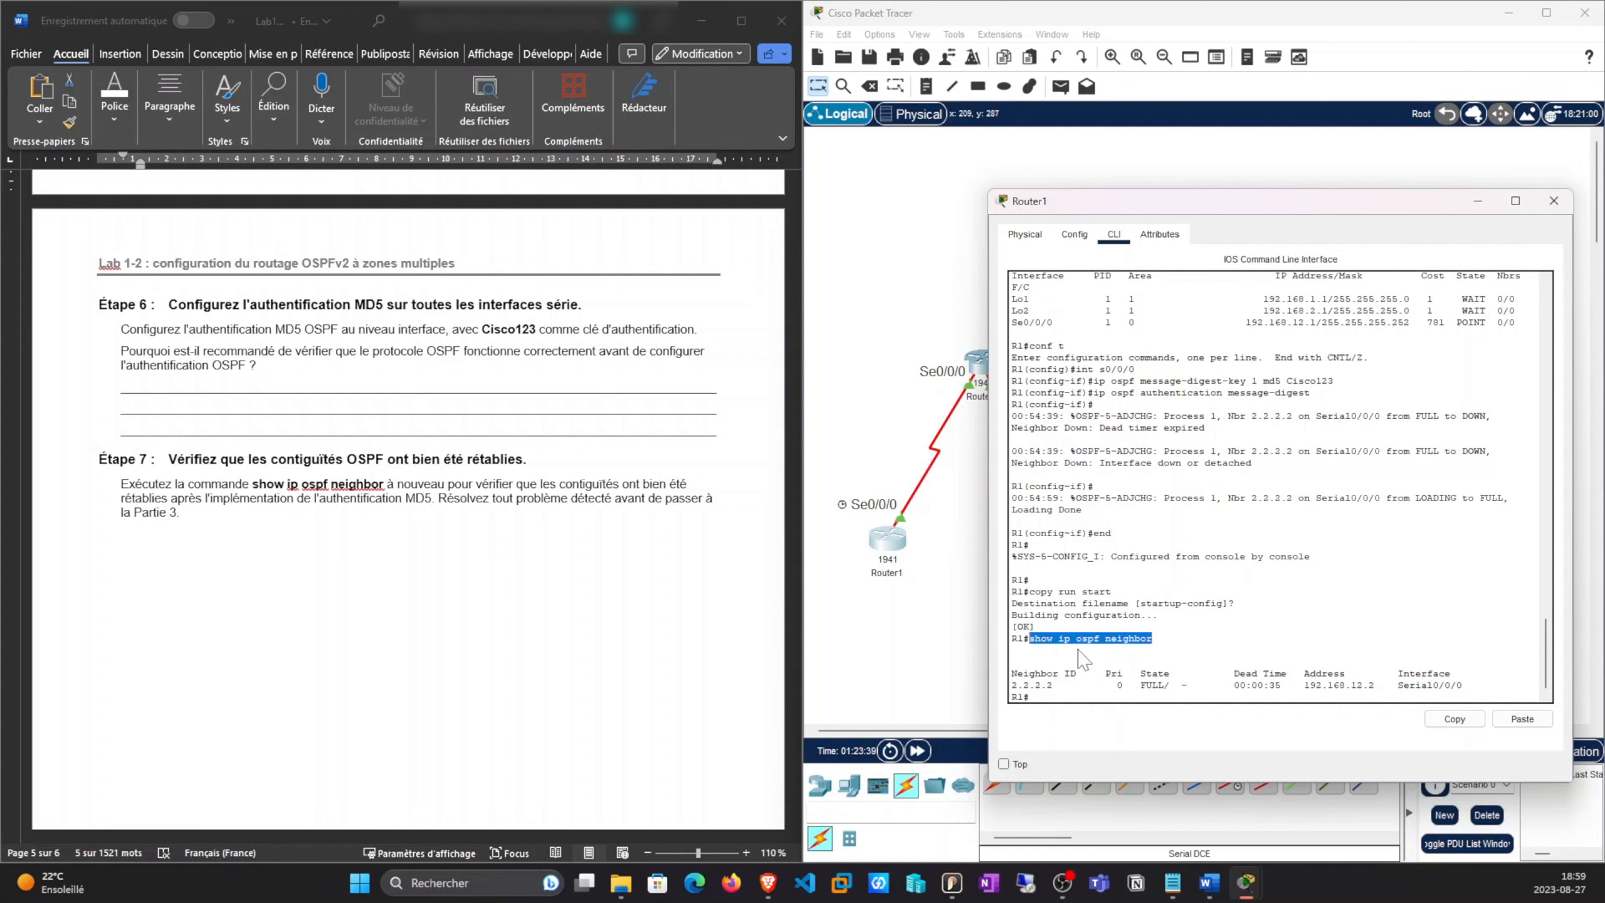
pyautogui.click(990, 368)
pyautogui.click(991, 368)
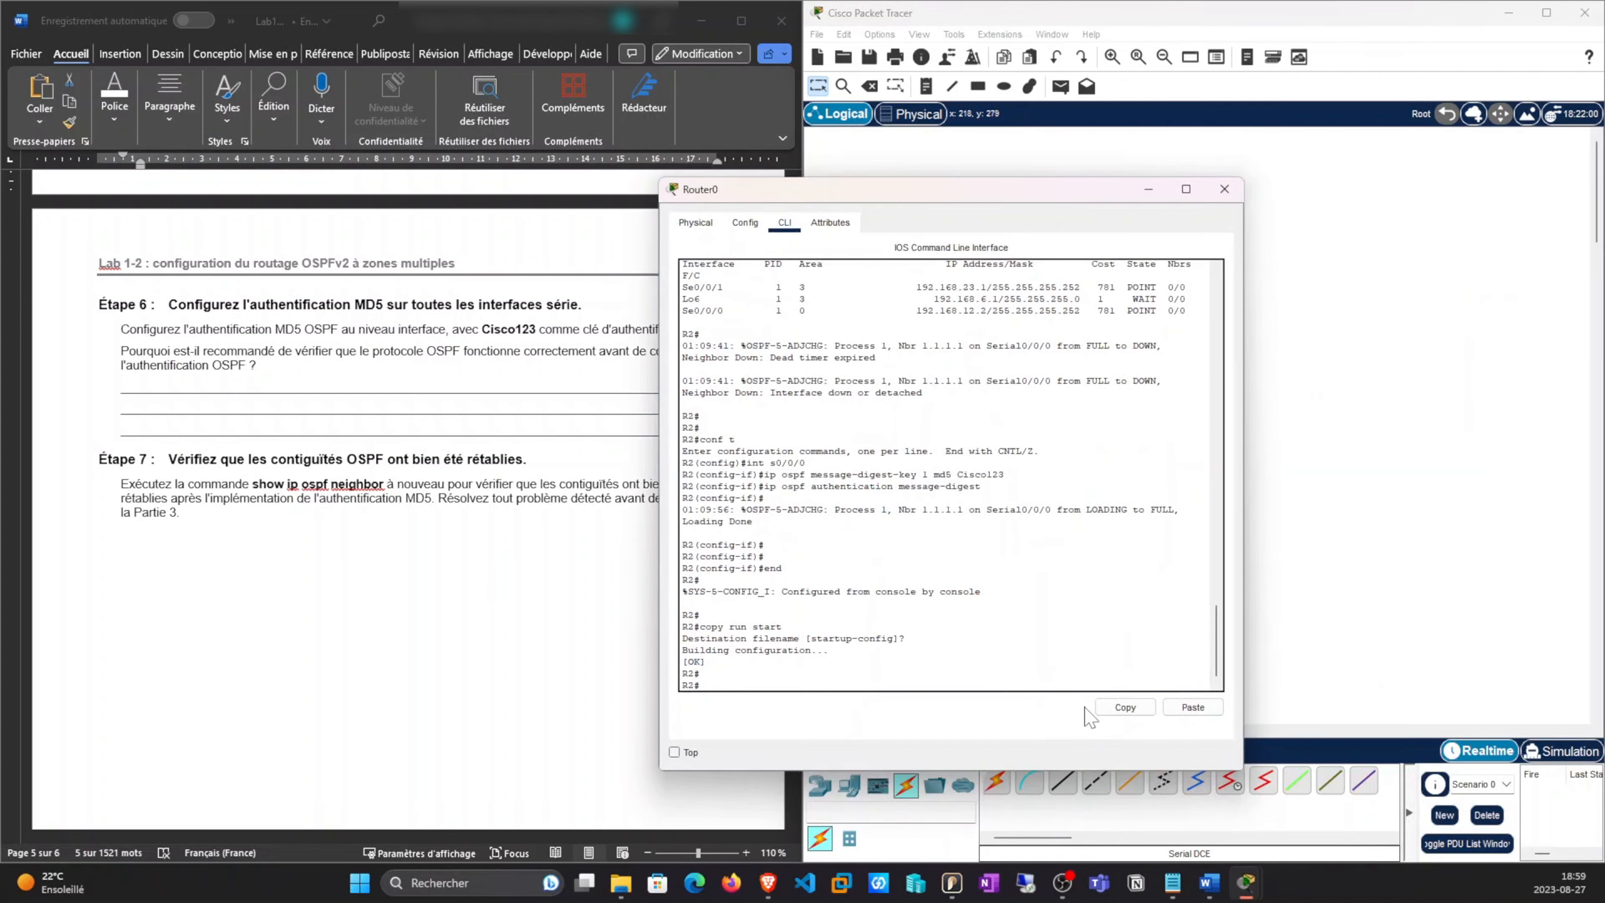
pyautogui.click(1192, 706)
pyautogui.press('Return')
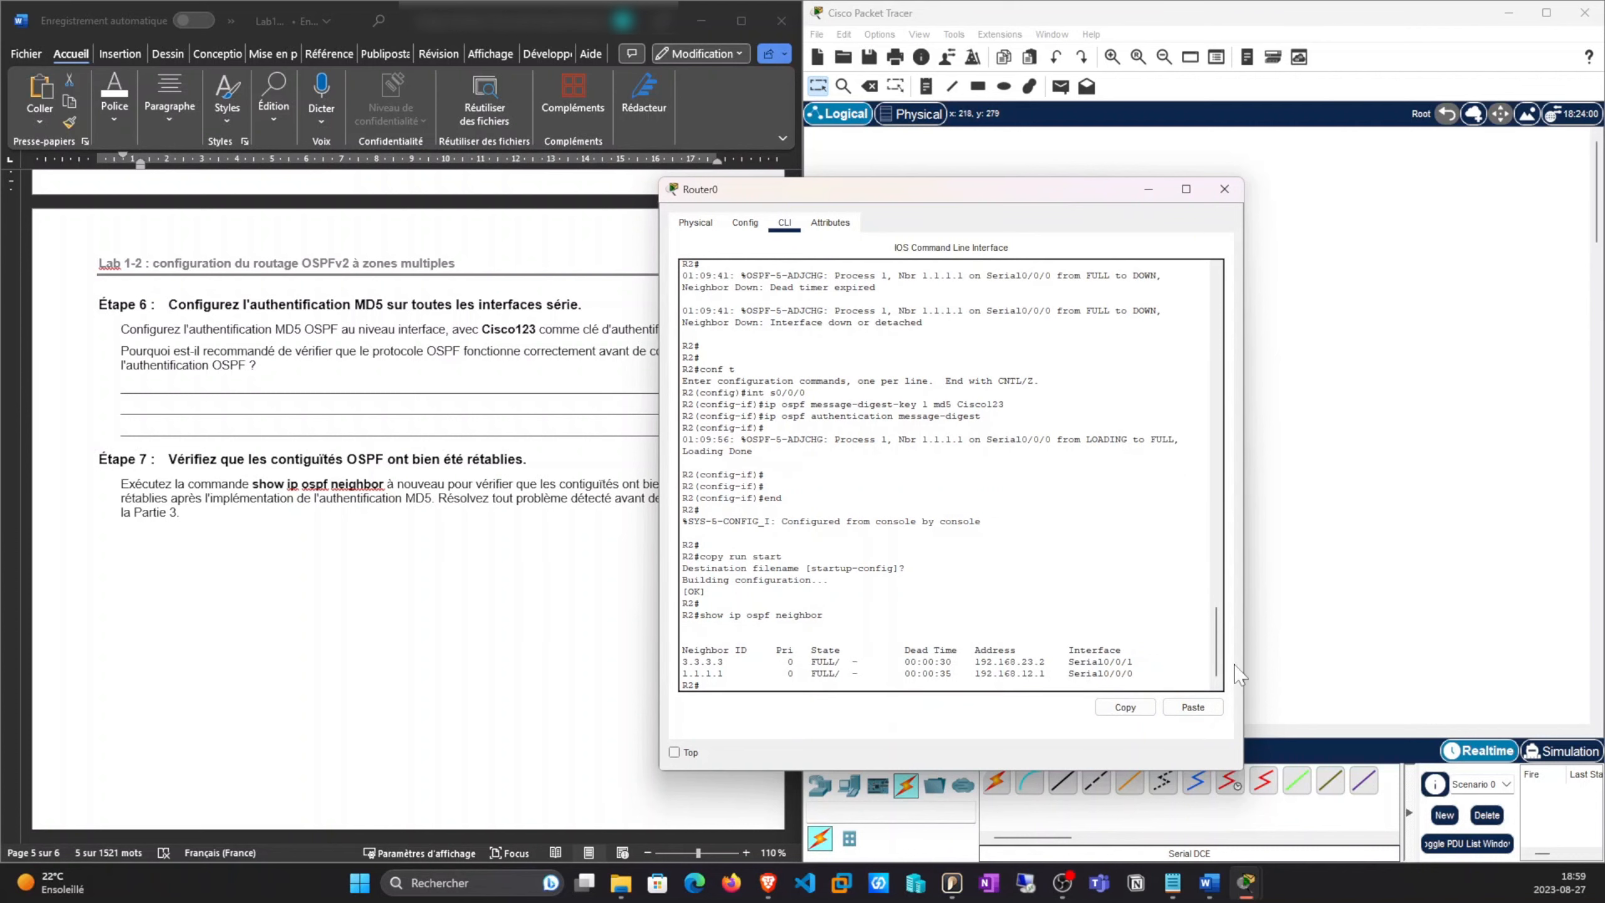
# Open R3 (Router2) and run the copied show ip ospf neighbor command there
pyautogui.click(1289, 617)
pyautogui.click(1051, 537)
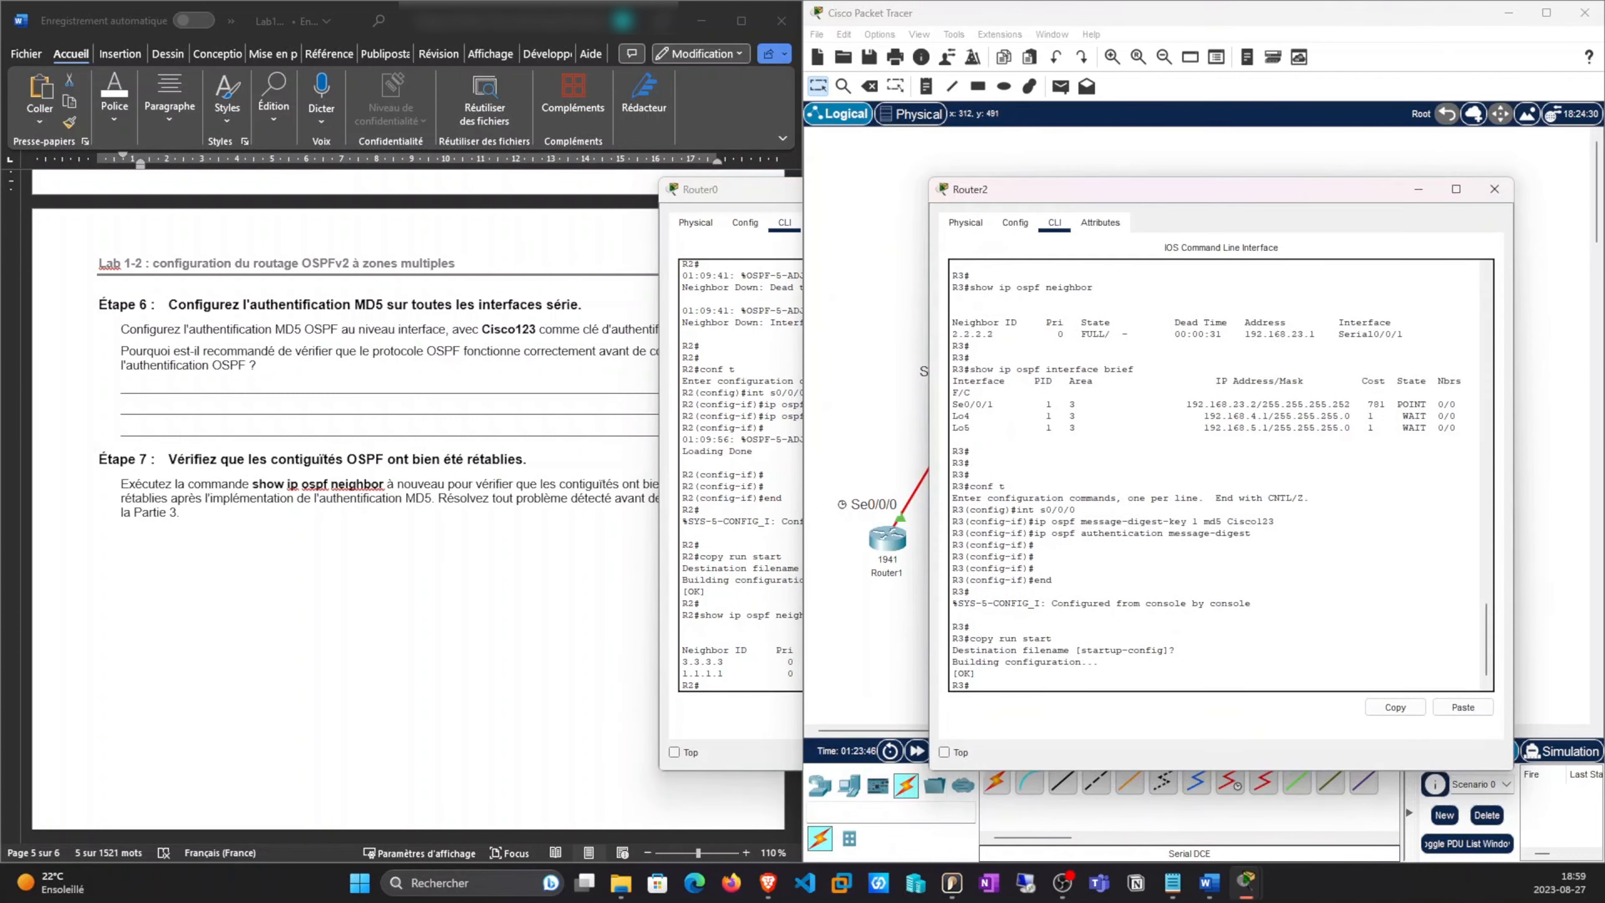
pyautogui.click(1447, 712)
pyautogui.press('Return')
pyautogui.press('Return')
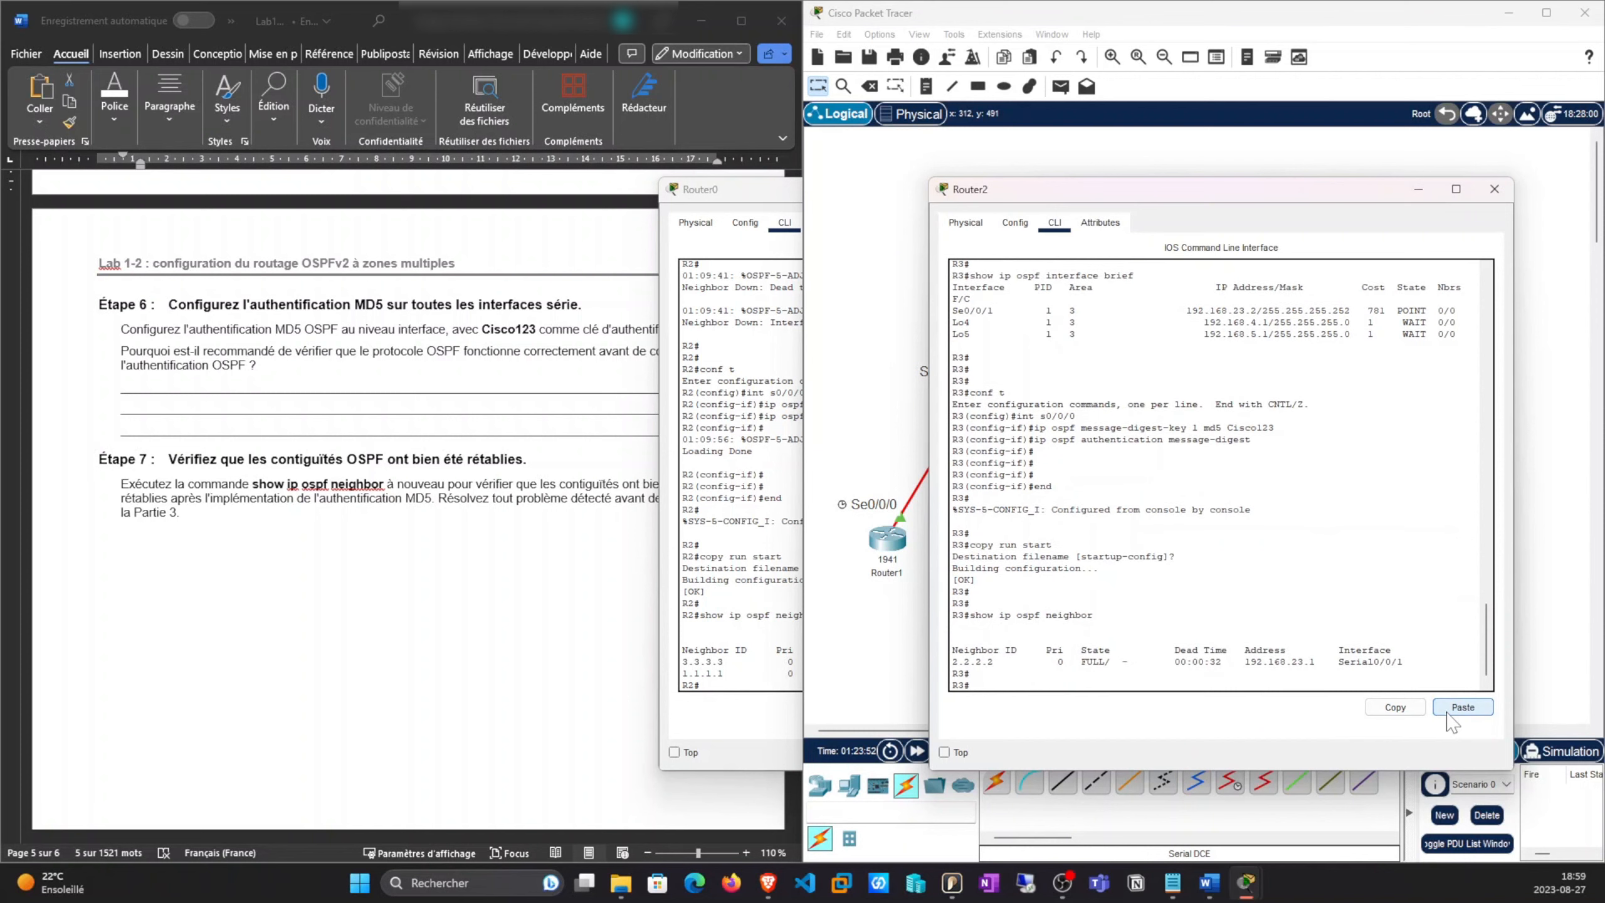